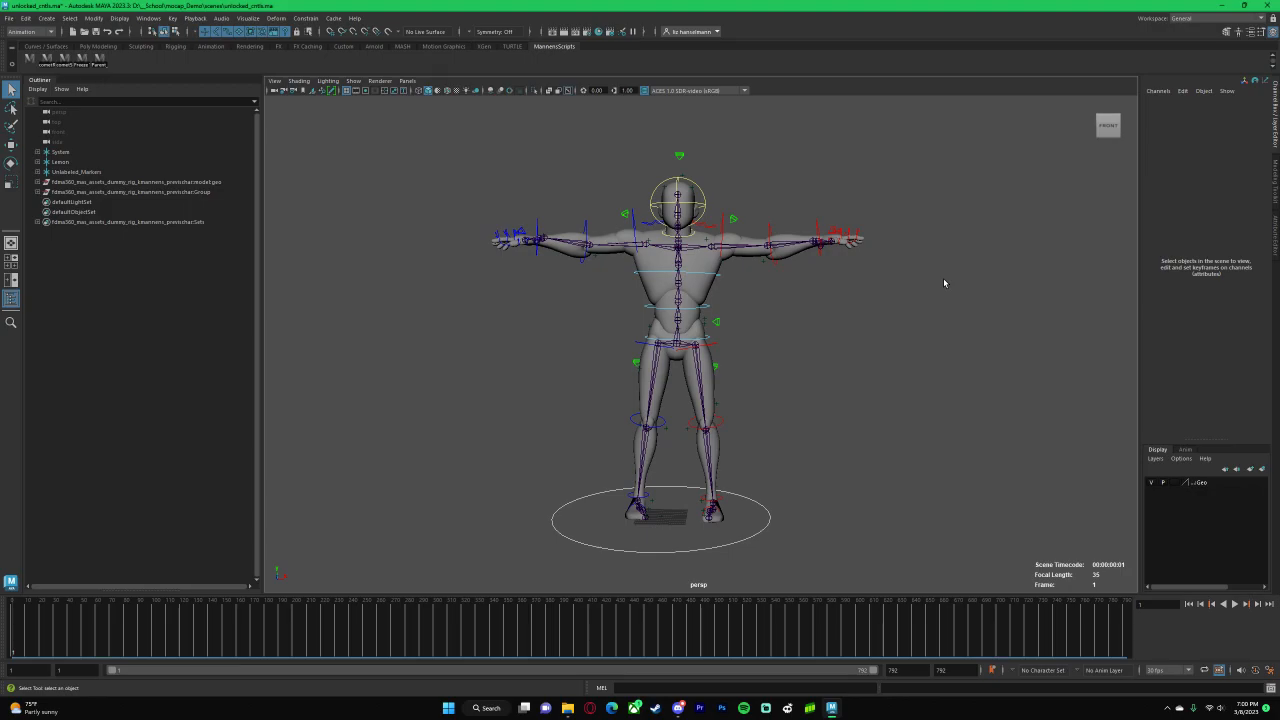
Examine the character rig and the overlapping motion-capture skeleton from several angles
alt+drag(943, 278, 765, 469)
scroll(762, 405, up, 3)
click(709, 361)
scroll(760, 477, down, 1)
click(787, 448)
alt+middle_drag(787, 452, 787, 396)
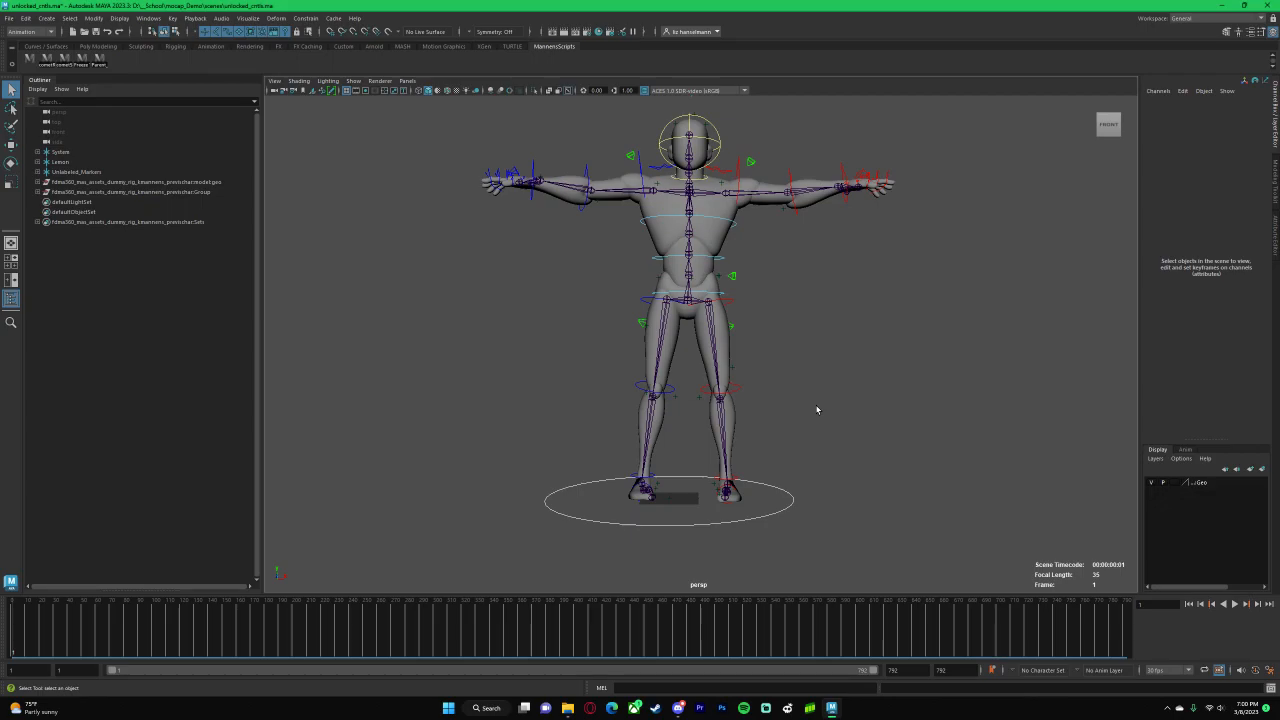
alt+drag(800, 466, 848, 439)
alt+middle_drag(848, 439, 798, 439)
scroll(799, 440, up, 3)
mouse_move(796, 439)
alt+mouse_down()
mouse_move(780, 477)
mouse_move(795, 460)
alt+mouse_up()
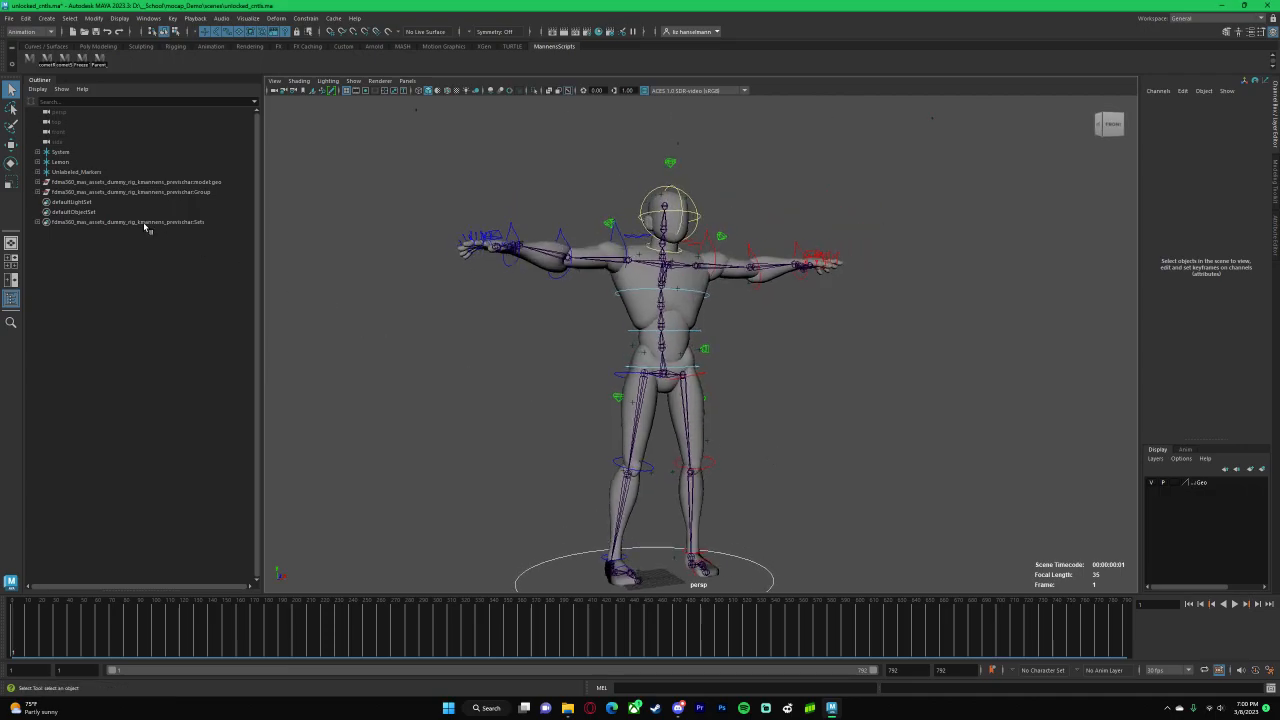
Delete the System and Unlabeled_Markers nodes from the scene
click(68, 151)
alt+drag(490, 310, 503, 308)
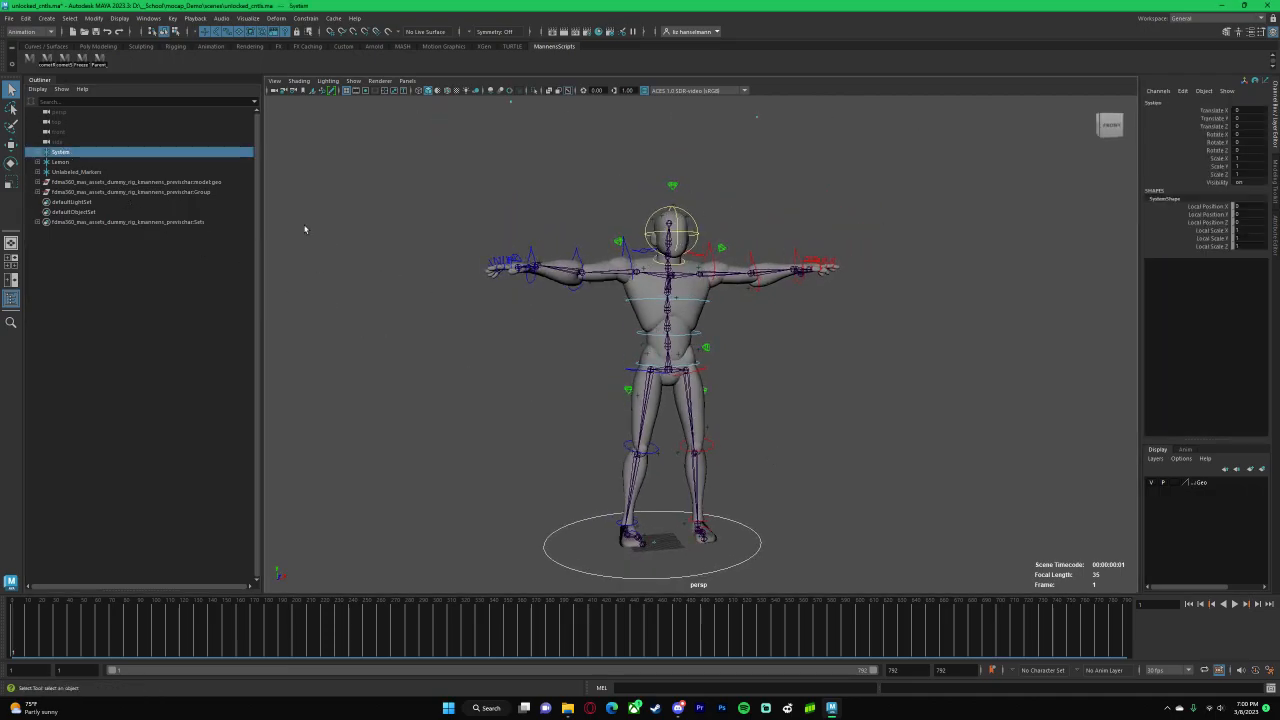
key(Delete)
click(72, 162)
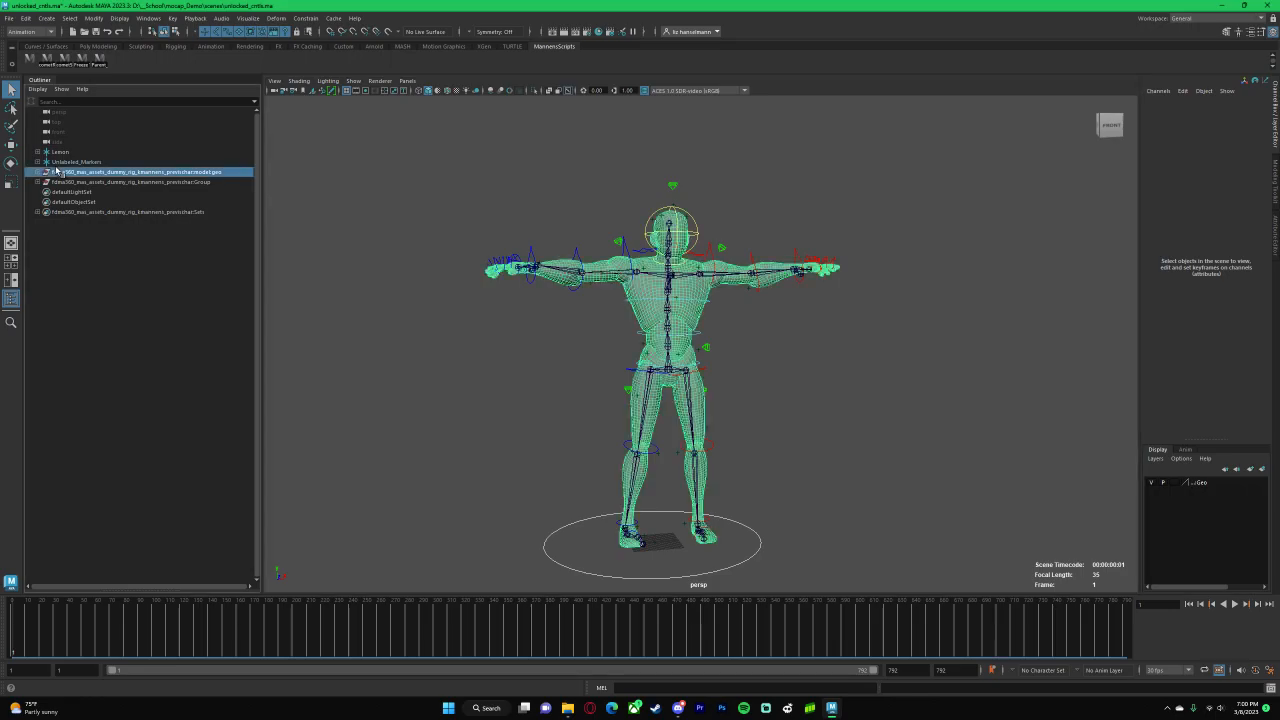
key(Delete)
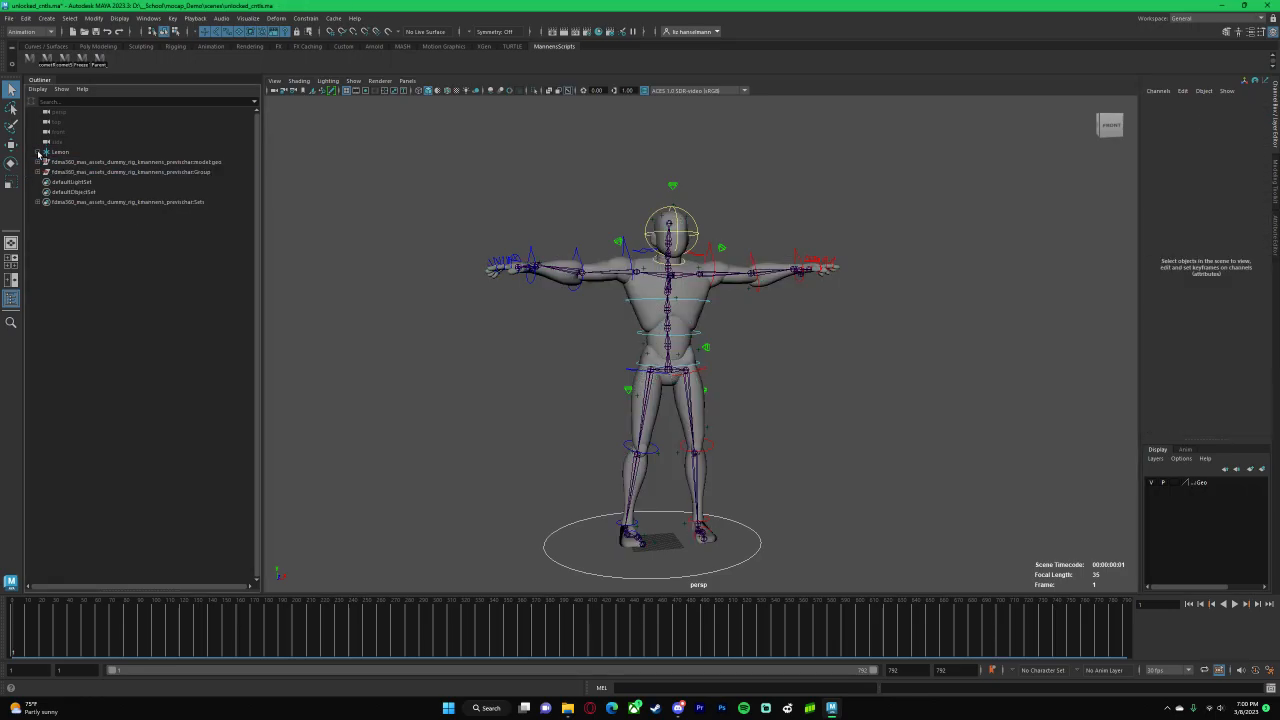
Delete all marker locators under Lemon and its Position locator, keeping the Hips joint chain
click(37, 151)
click(64, 161)
drag(257, 205, 266, 286)
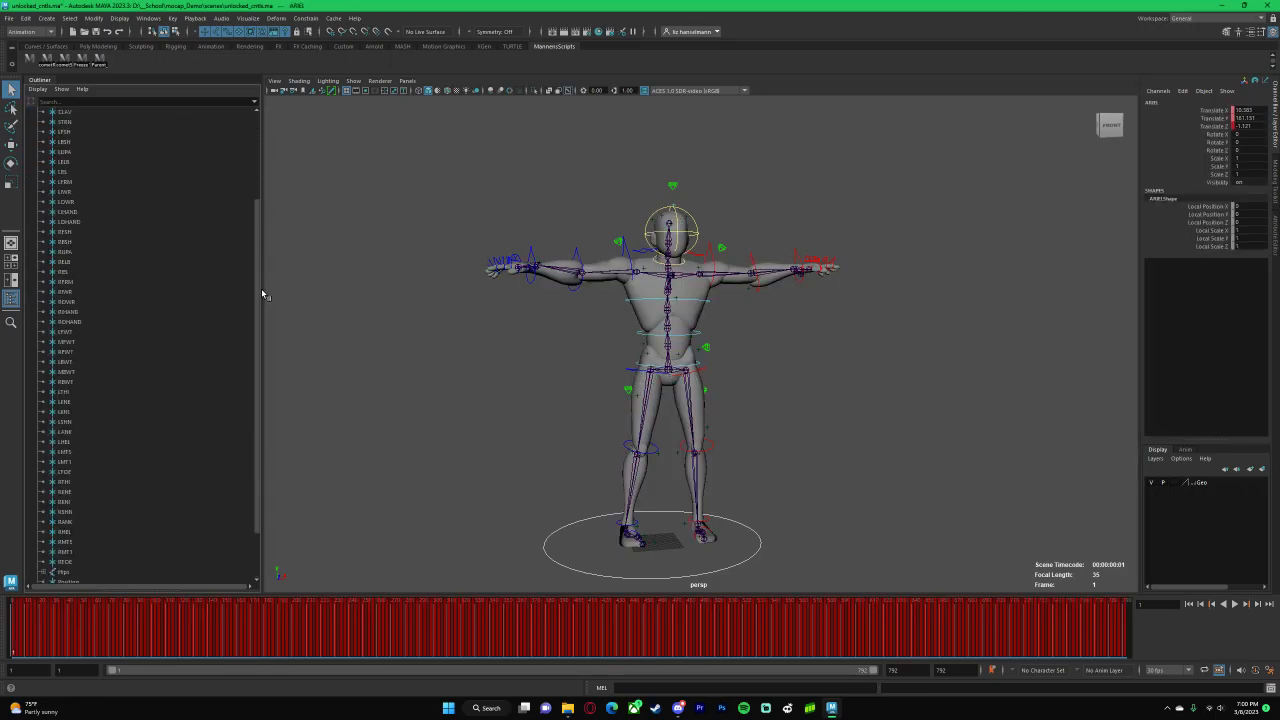
shift+click(66, 501)
key(Delete)
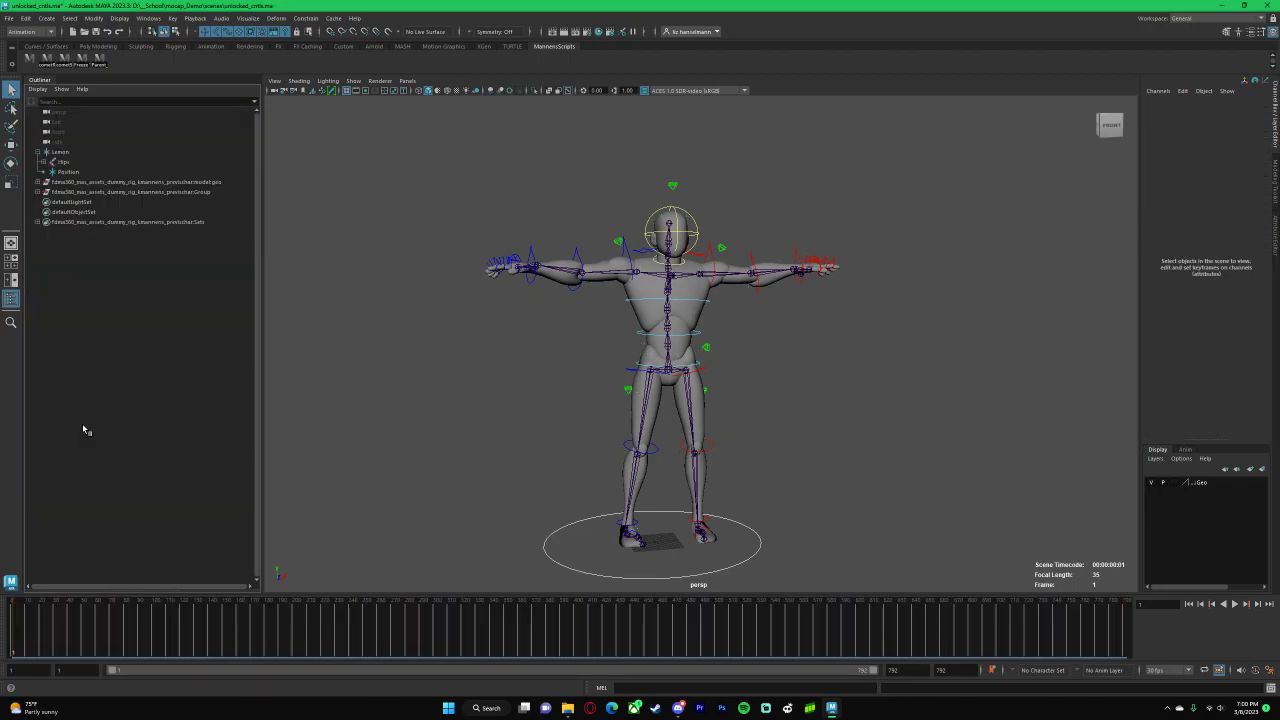
click(74, 172)
key(Delete)
Inspect the Hips joint hierarchy and its parent Lemon to check which parts of the skeleton they contain
click(50, 162)
click(39, 163)
click(84, 173)
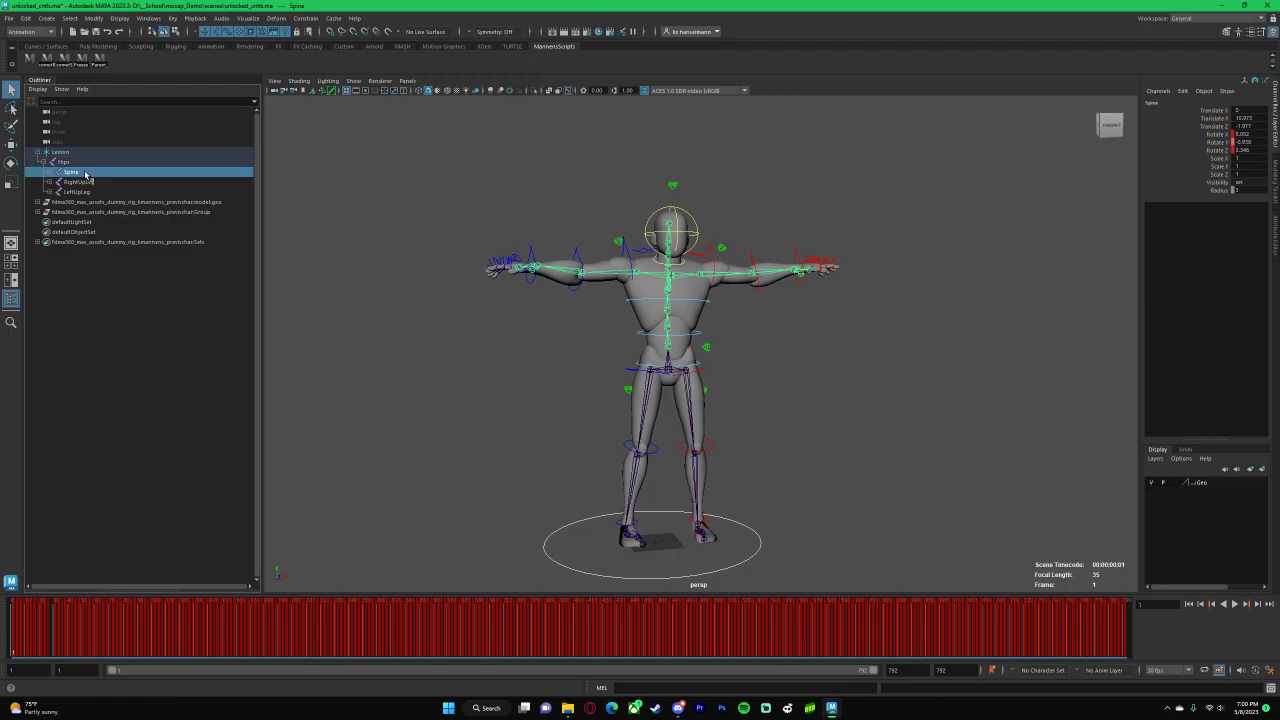
click(58, 163)
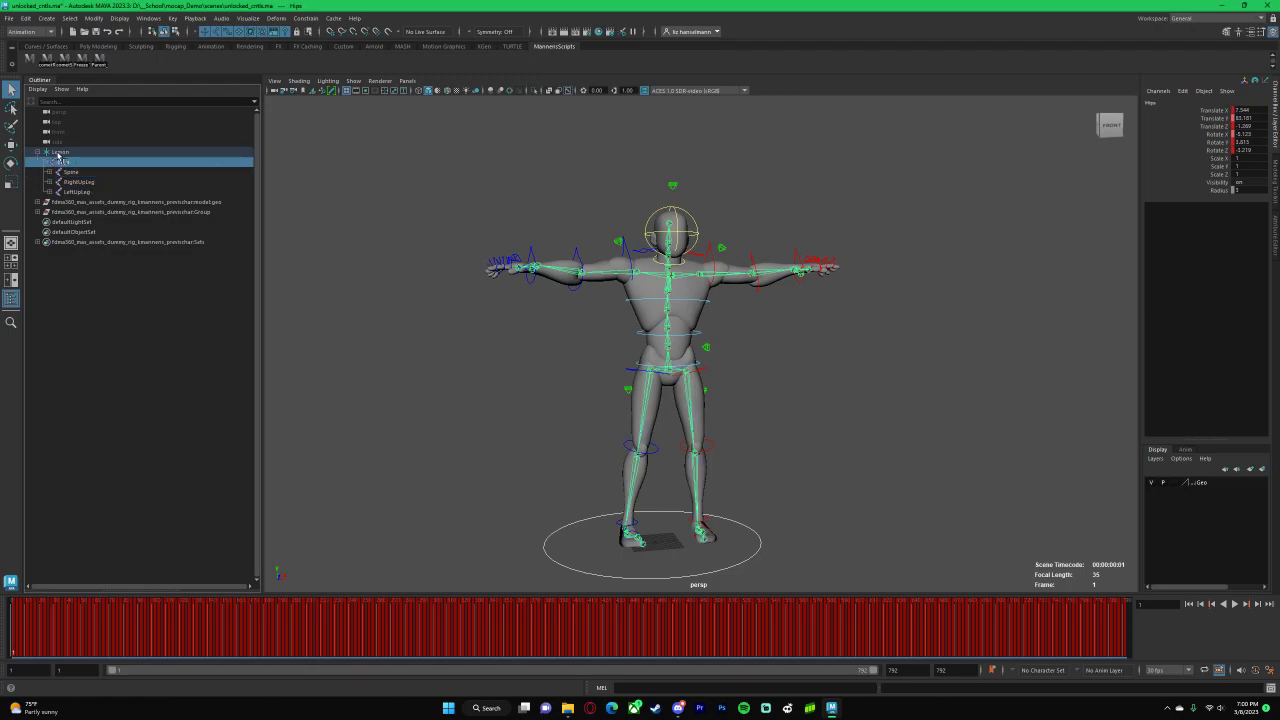
click(55, 153)
click(38, 152)
alt+drag(465, 402, 517, 386)
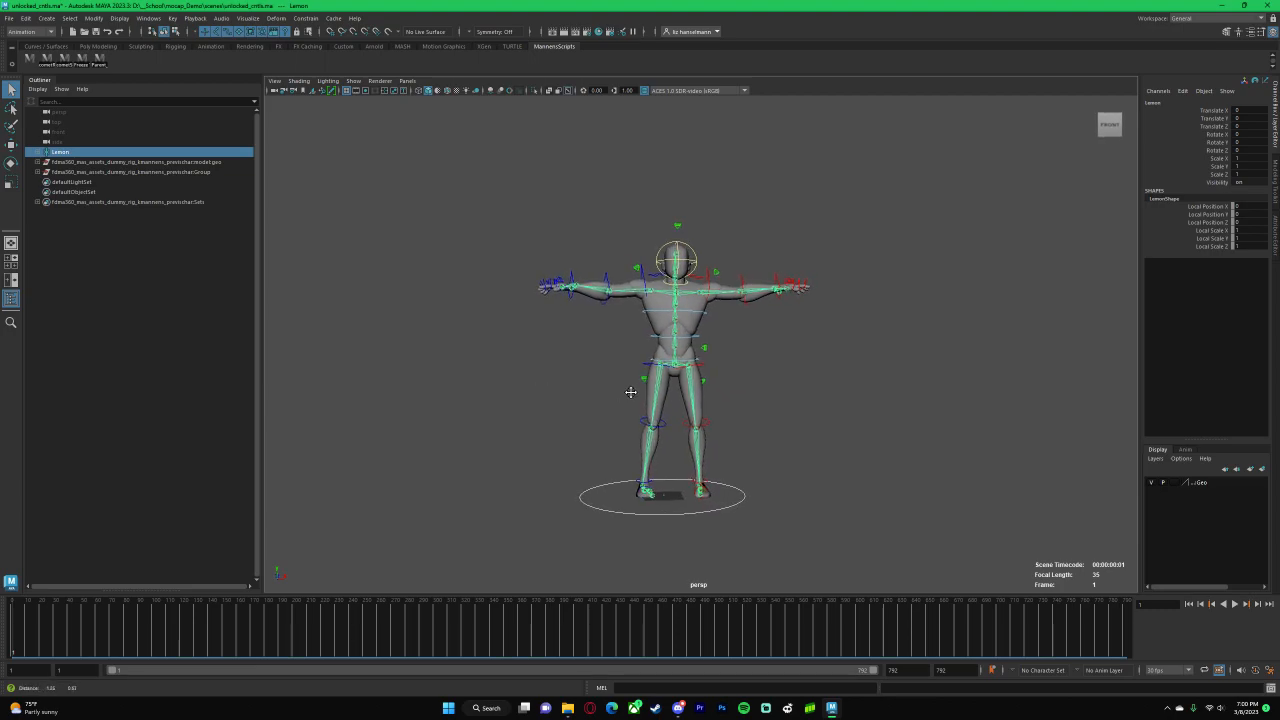
click(661, 471)
click(663, 500)
click(443, 383)
Unparent the Hips joint from Lemon so it sits at the scene's top level, and delete the empty Lemon locator
click(60, 151)
click(37, 152)
click(62, 162)
click(40, 163)
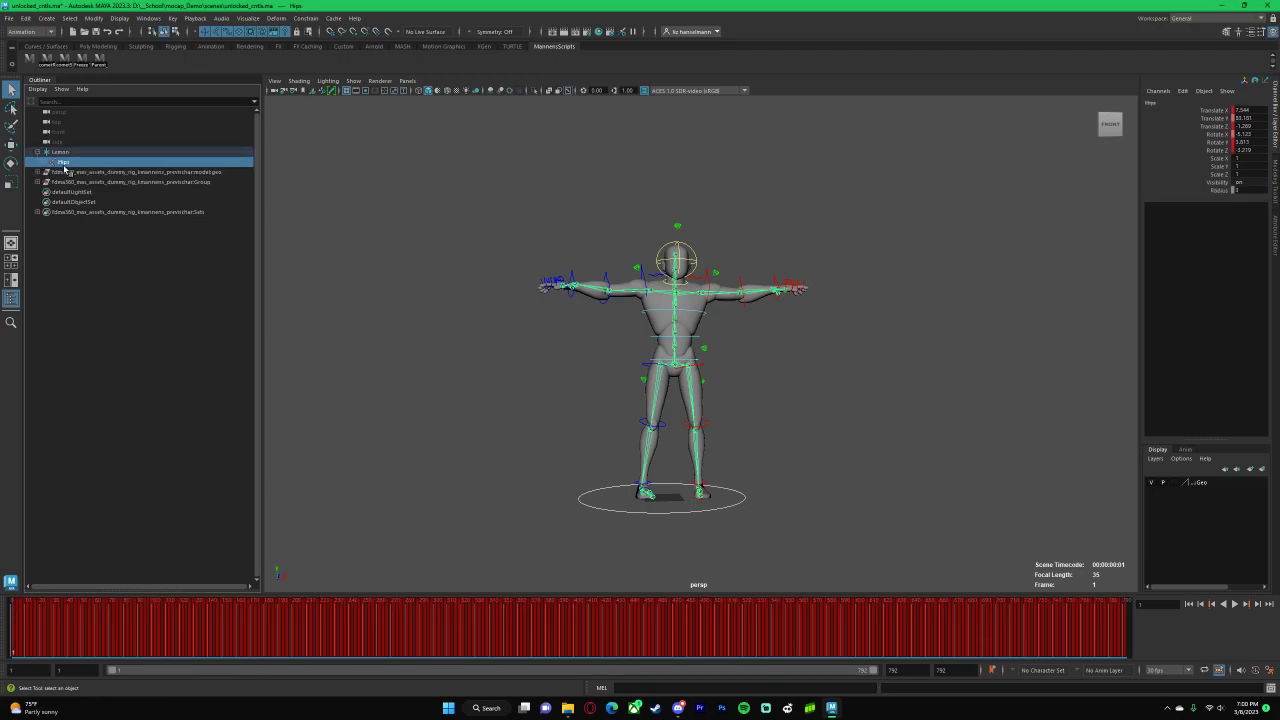
middle_drag(62, 149, 62, 147)
click(62, 162)
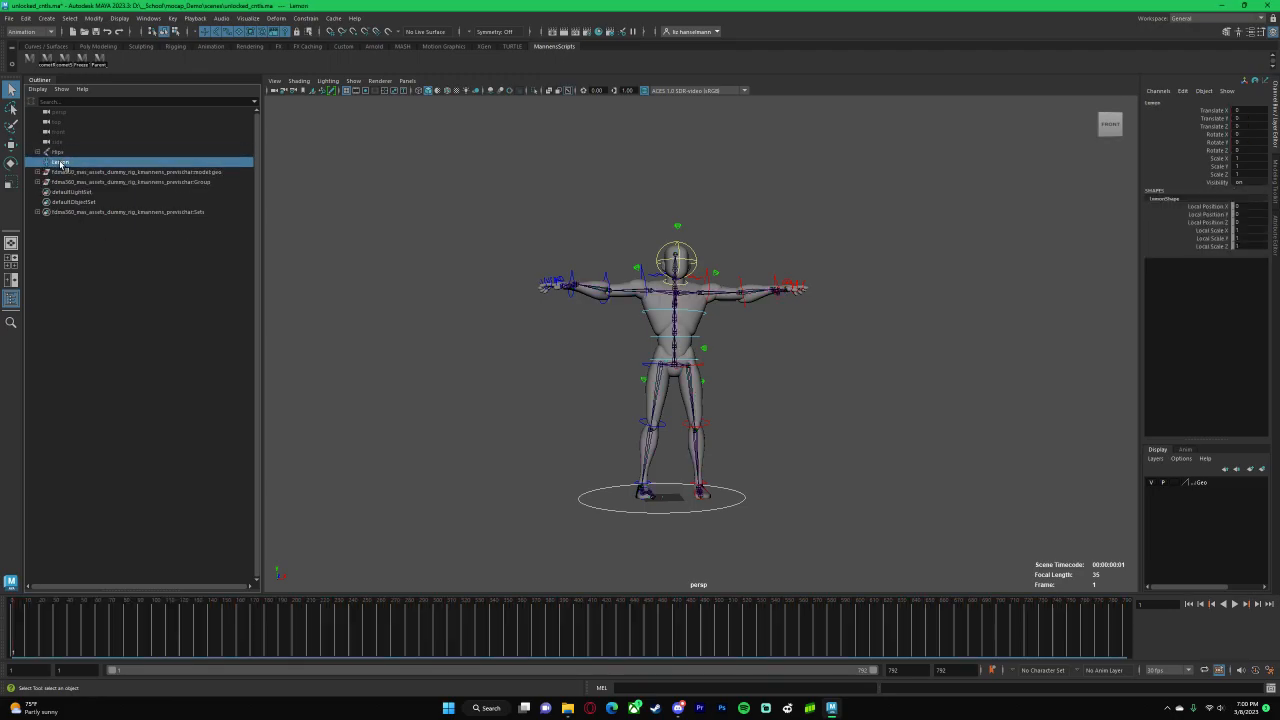
key(Delete)
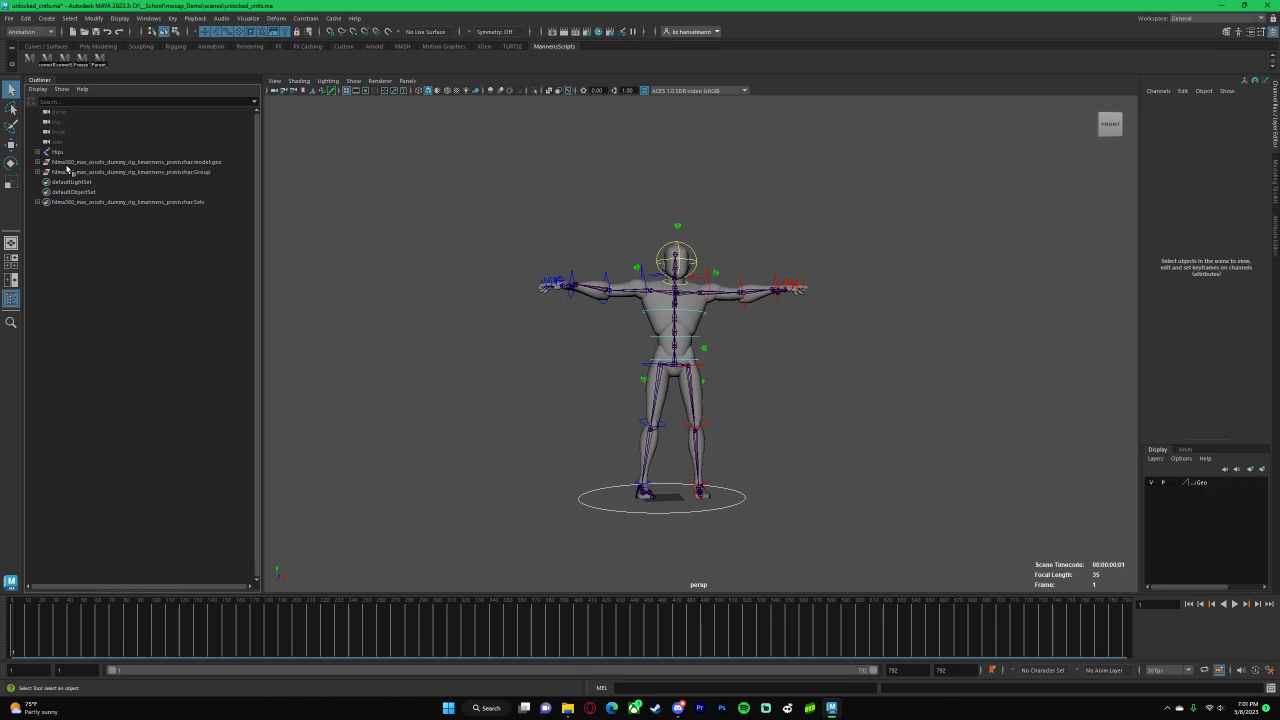
Examine from above how the skeleton's arm and hand joints line up with the character rig
alt+drag(394, 331, 583, 417)
scroll(583, 417, up, 3)
alt+middle_drag(605, 395, 529, 314)
alt+drag(540, 400, 744, 429)
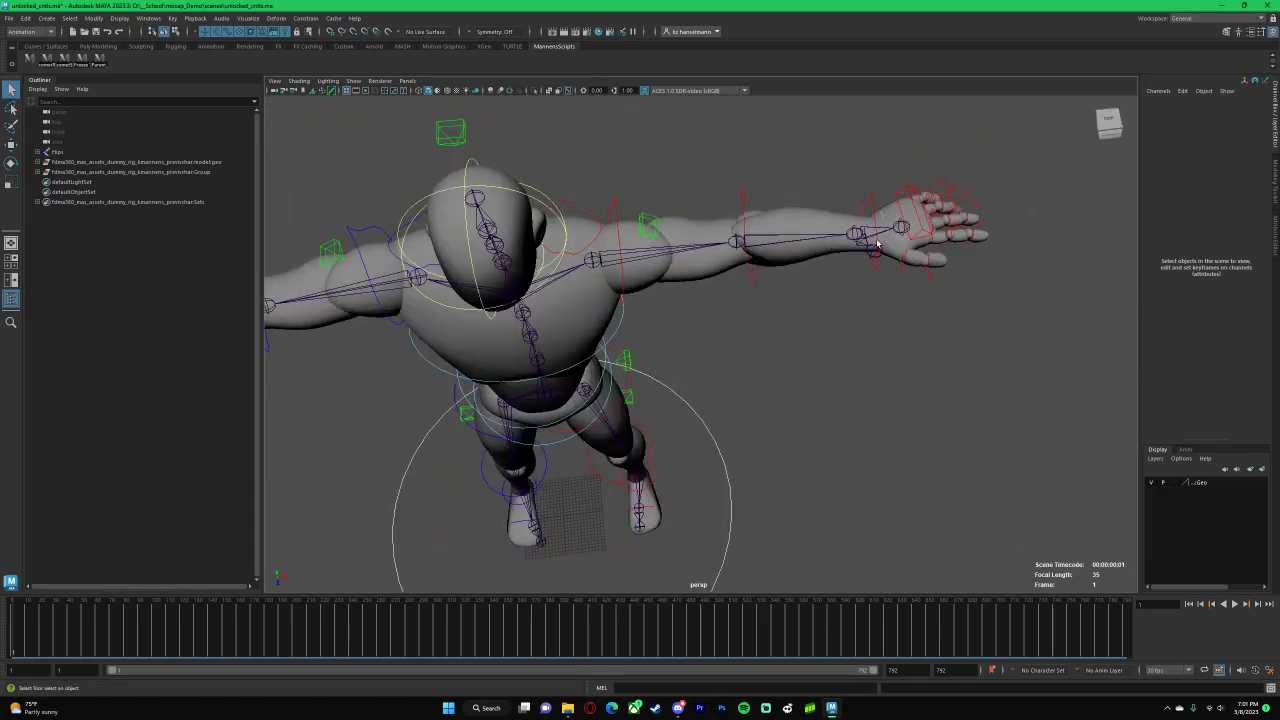
alt+drag(705, 357, 652, 378)
scroll(652, 378, down, 1)
alt+middle_drag(652, 380, 656, 310)
alt+drag(660, 400, 778, 440)
Inspect the skeleton's foot joints against the rig's feet, checking the RightToeBase joint
alt+right_drag(778, 440, 777, 316)
alt+middle_drag(777, 316, 785, 398)
alt+drag(785, 398, 674, 403)
alt+middle_drag(674, 403, 712, 420)
click(569, 376)
alt+drag(588, 392, 612, 362)
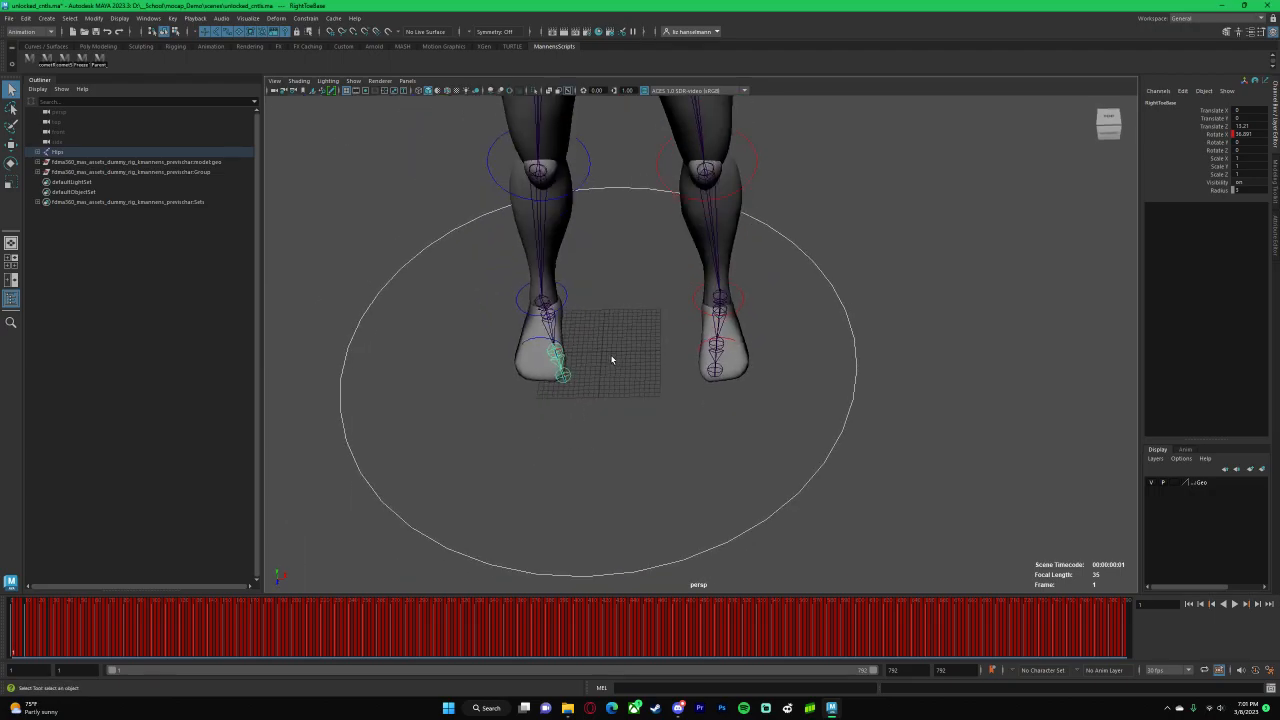
click(536, 365)
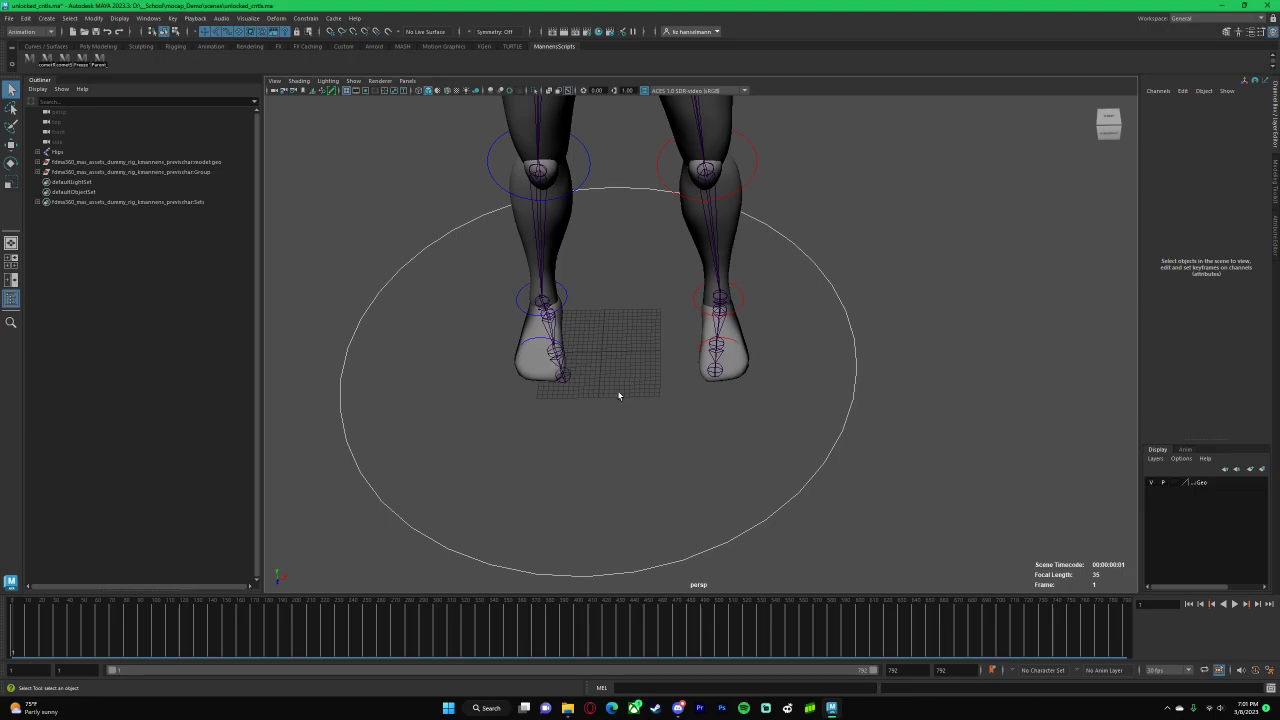
scroll(610, 400, down, 8)
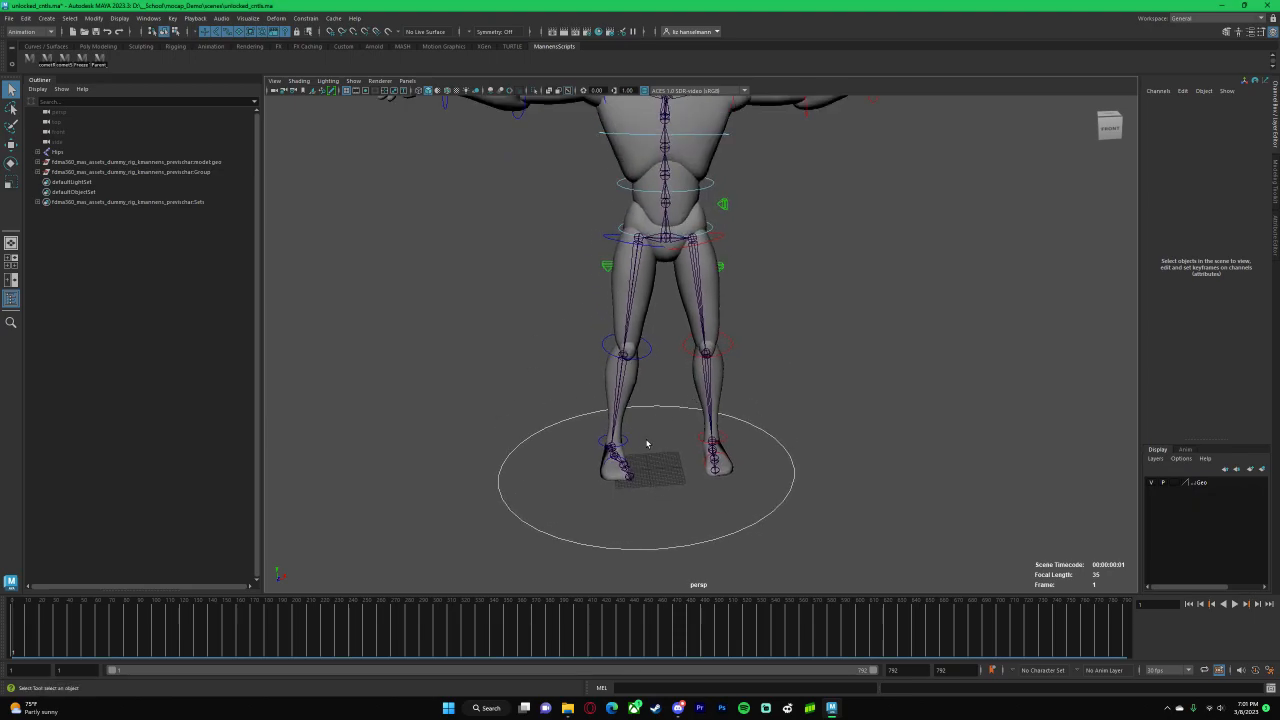
Review the alignment of the whole skeleton with the rig in the T-pose
scroll(717, 351, down, 2)
alt+middle_drag(717, 356, 717, 497)
scroll(705, 535, down, 1)
alt+drag(717, 497, 685, 446)
alt+middle_drag(685, 446, 729, 480)
alt+drag(729, 480, 721, 448)
alt+middle_drag(721, 448, 711, 463)
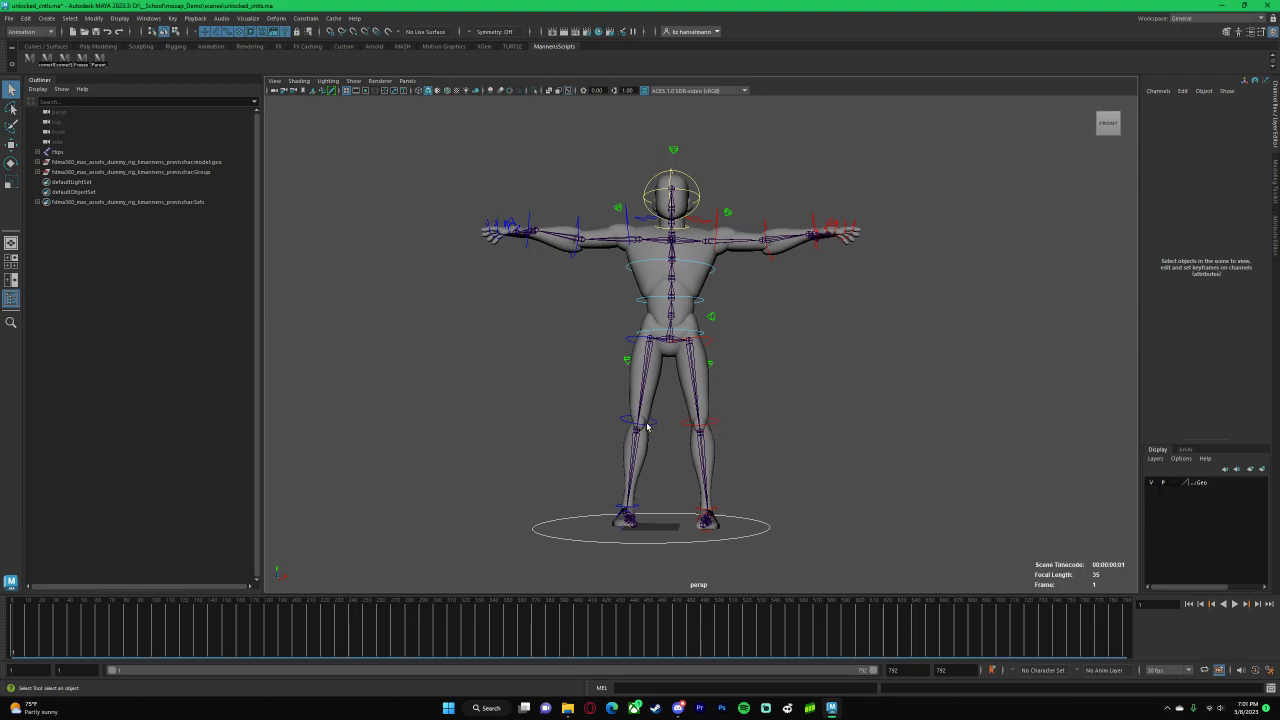
alt+drag(627, 213, 677, 481)
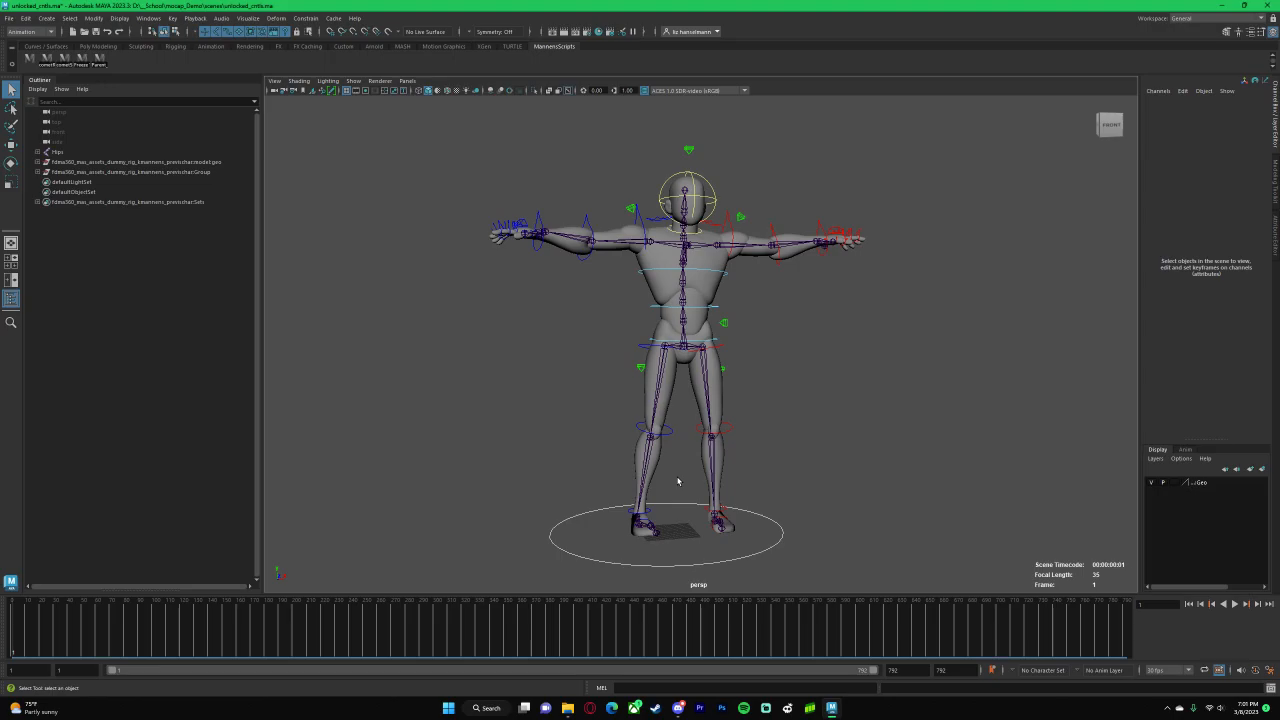
Open Channel Control for the rig's right FK knee control and check its locked channels
alt+middle_drag(687, 520, 688, 415)
scroll(700, 424, up, 4)
alt+middle_drag(640, 472, 691, 437)
alt+drag(690, 437, 683, 386)
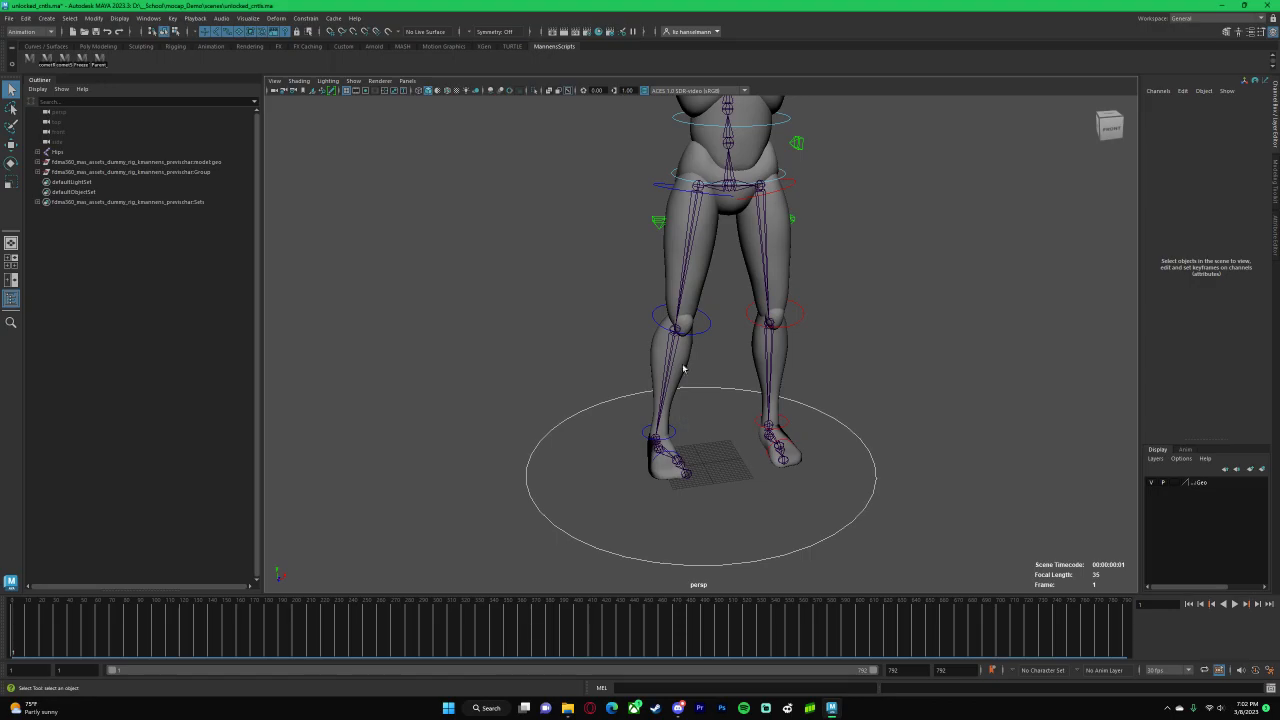
click(697, 332)
click(1109, 127)
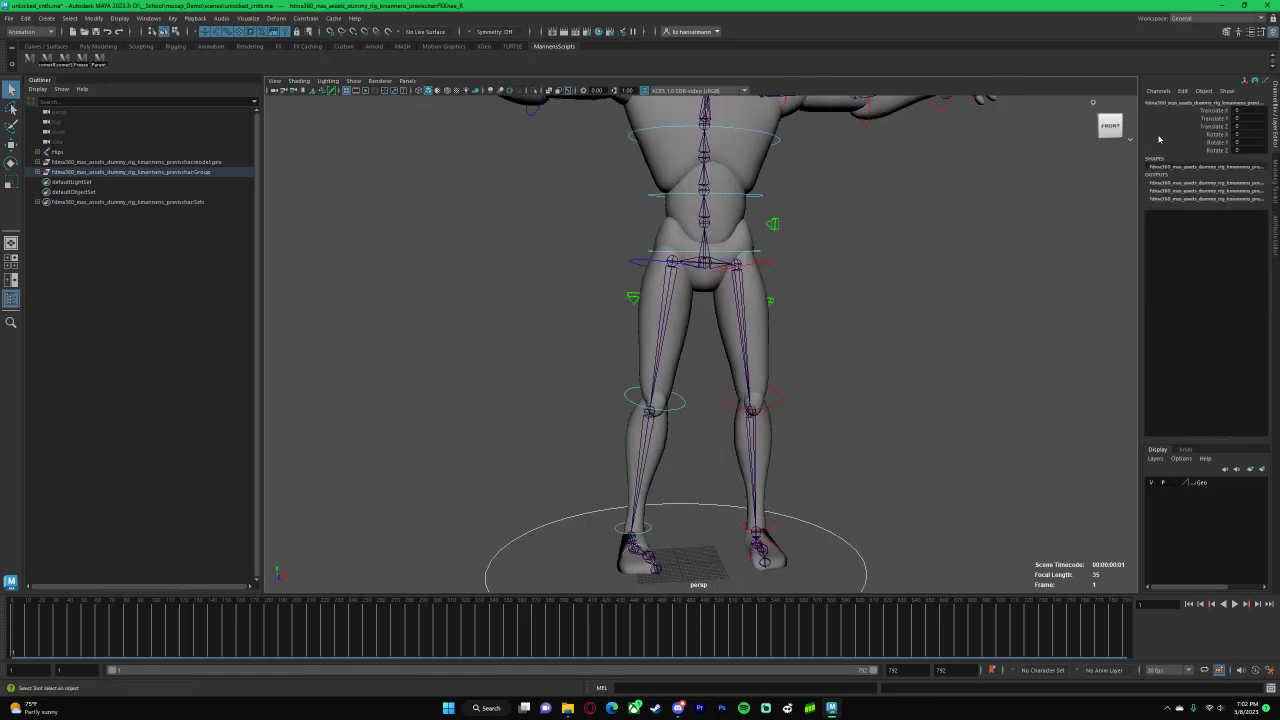
click(1184, 92)
click(886, 250)
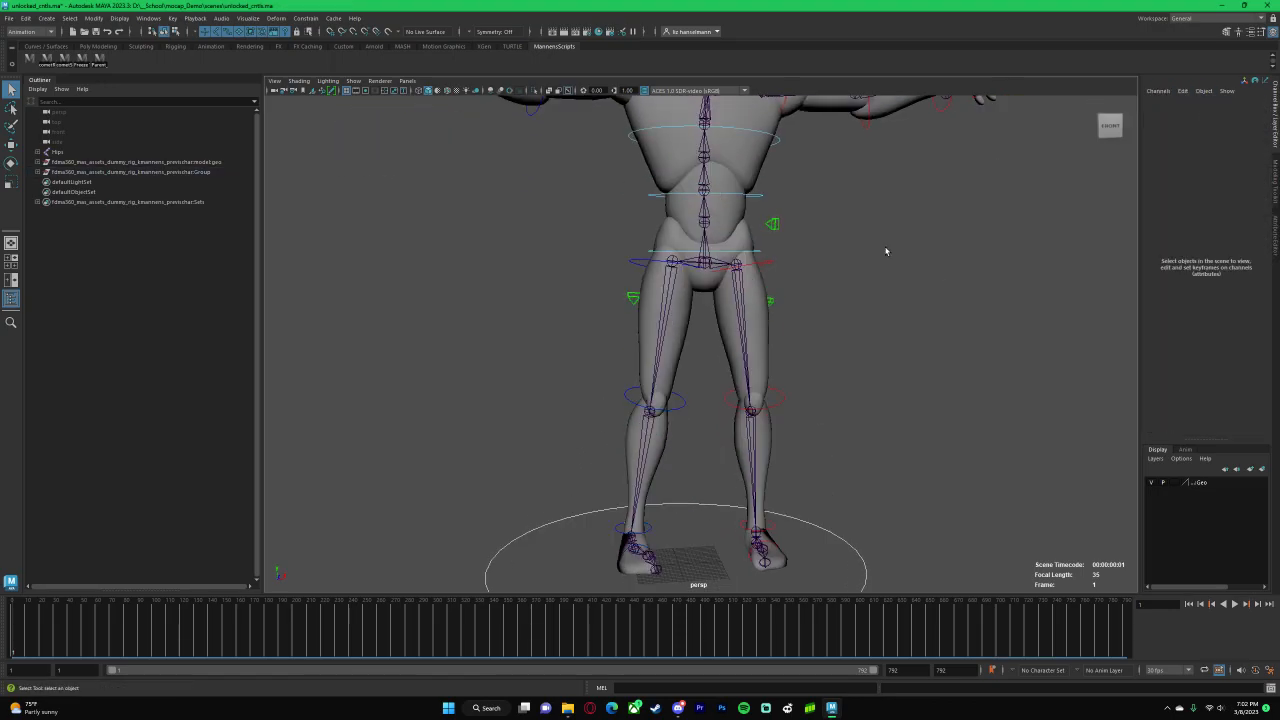
click(676, 409)
click(1184, 91)
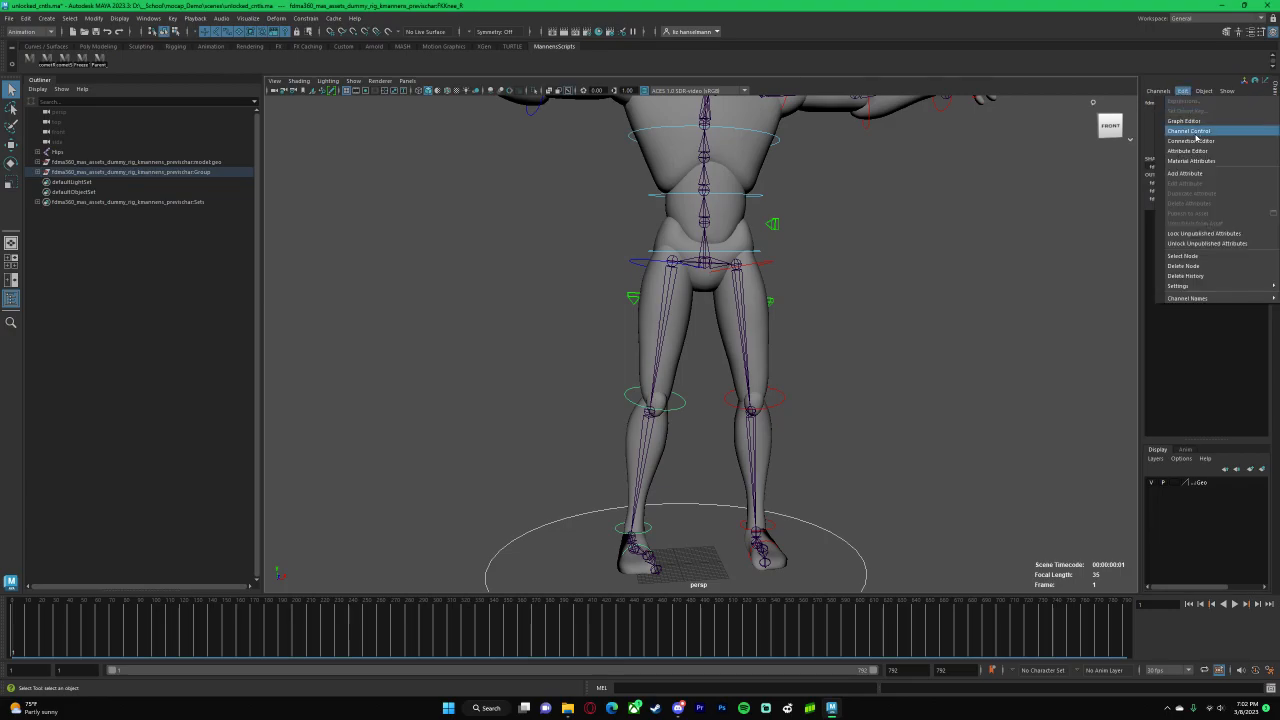
click(1196, 138)
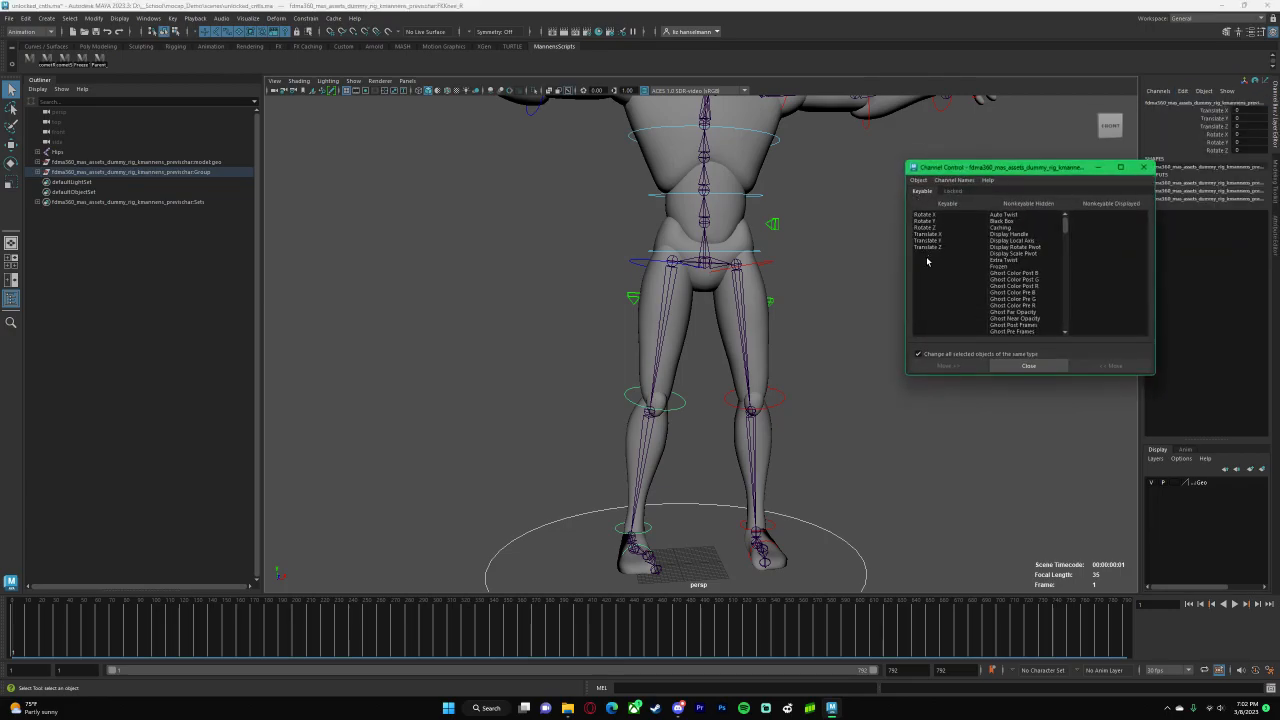
click(953, 191)
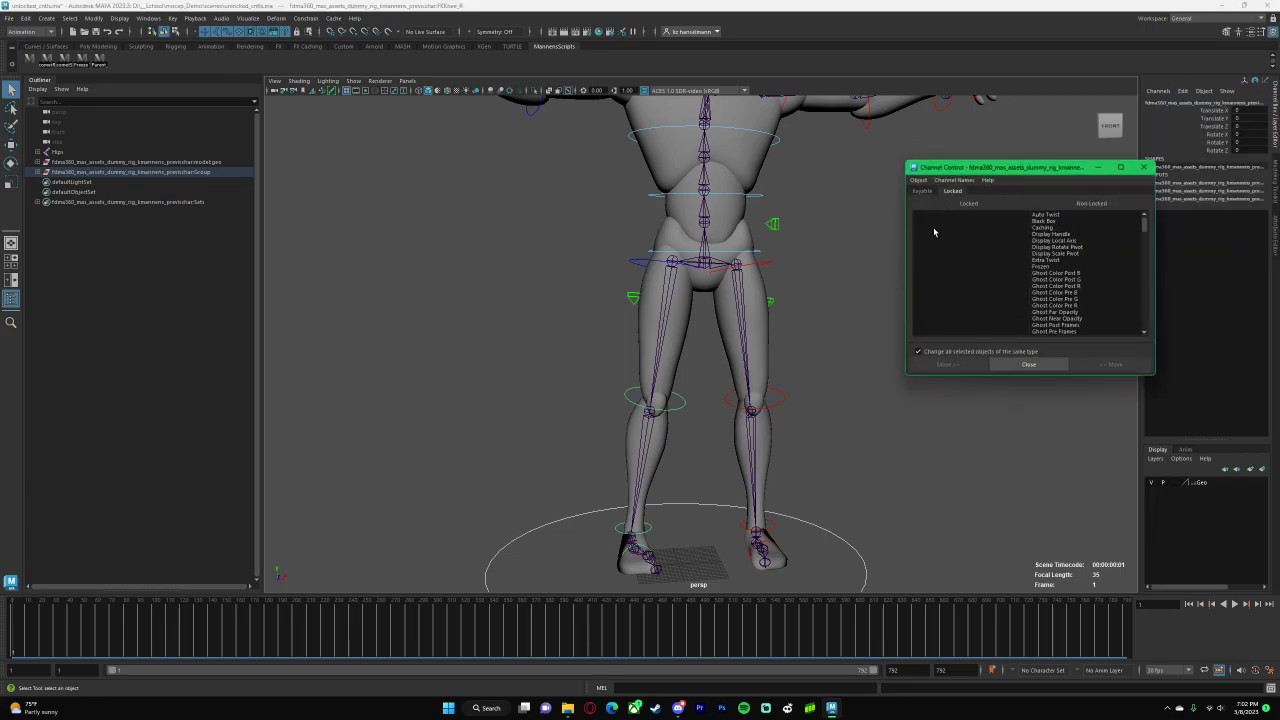
Unlock the Scale, Translate and Visibility channels of the right FK toes control
click(646, 550)
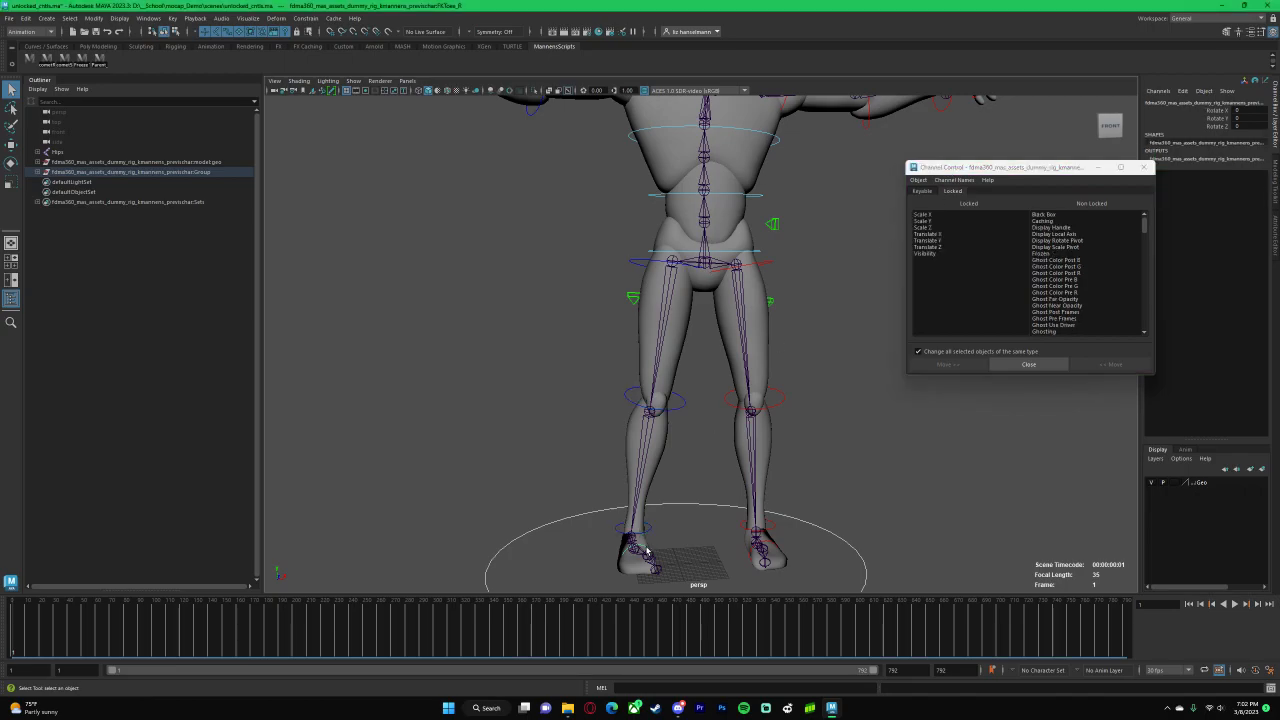
click(928, 214)
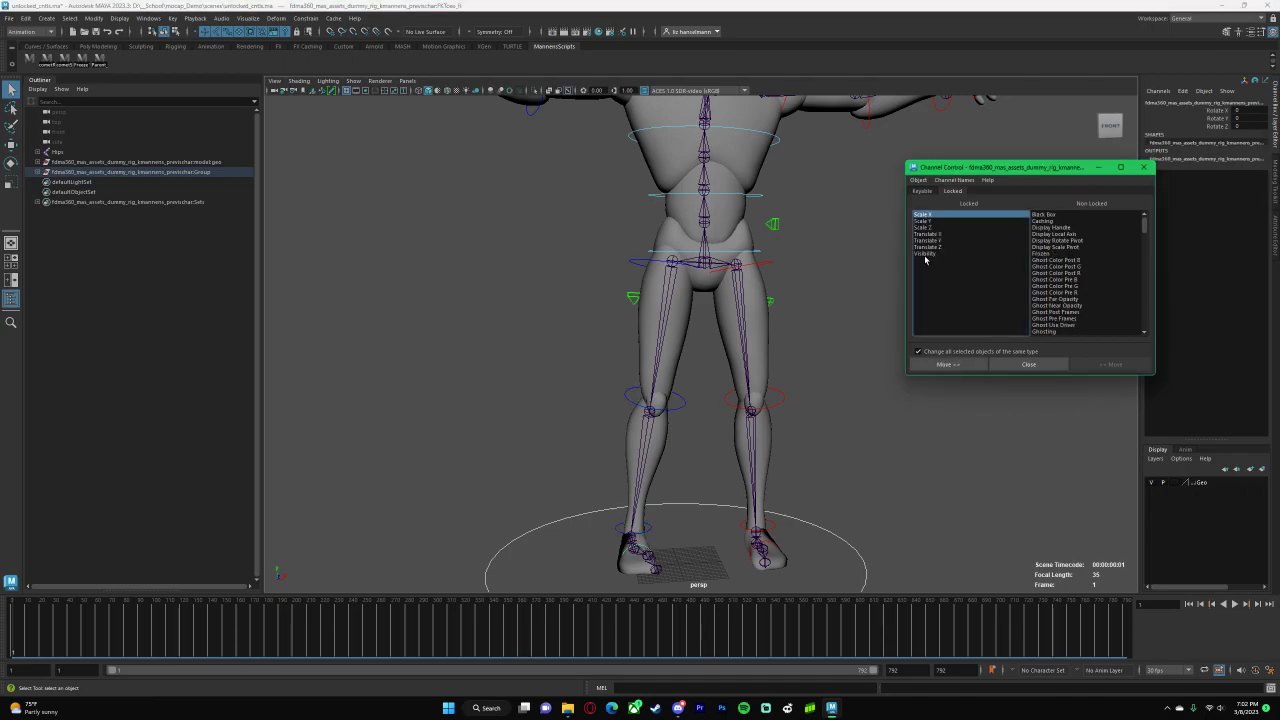
drag(928, 214, 920, 254)
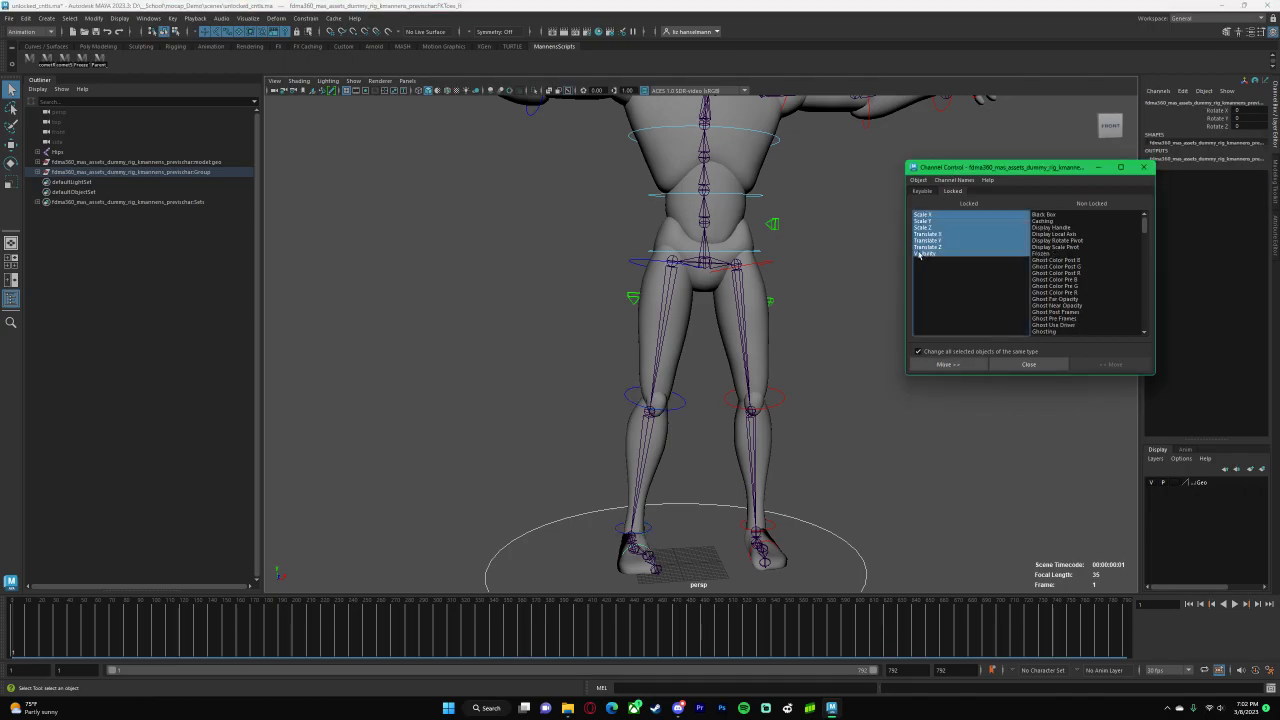
click(950, 369)
Make Translate X, Y and Z keyable on the right FK toes control and close Channel Control
click(922, 191)
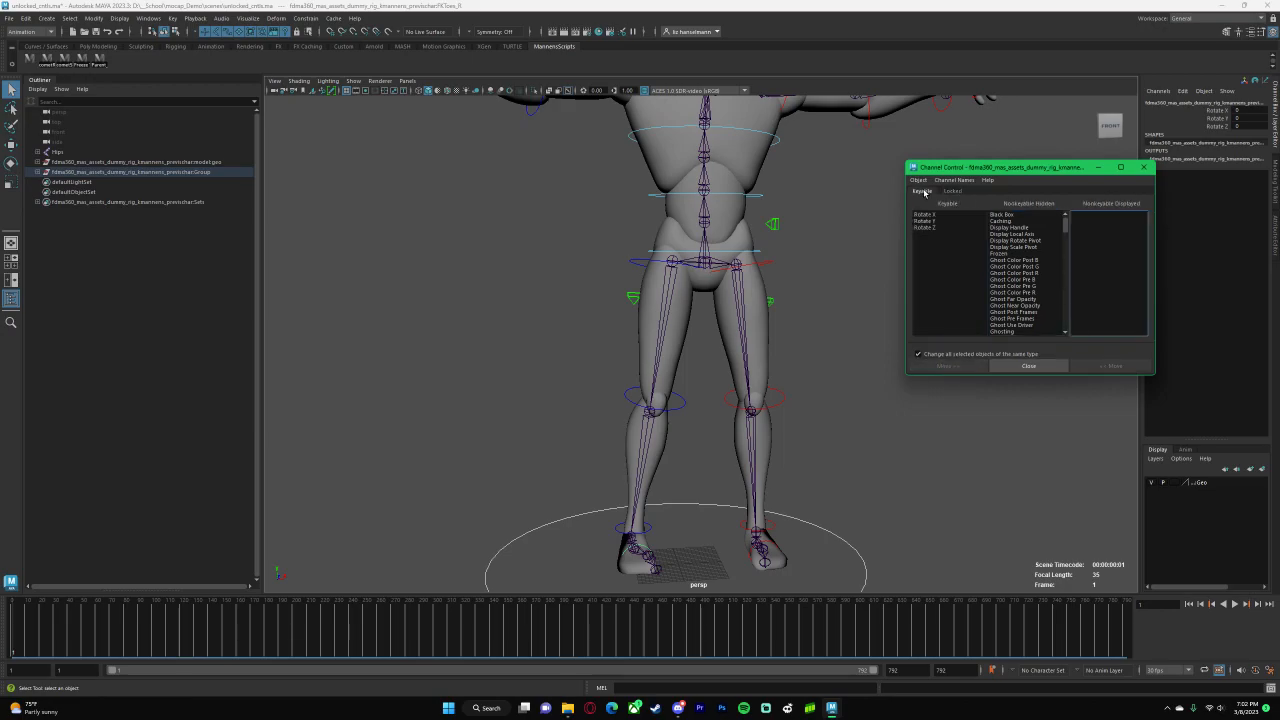
scroll(1045, 279, down, 15)
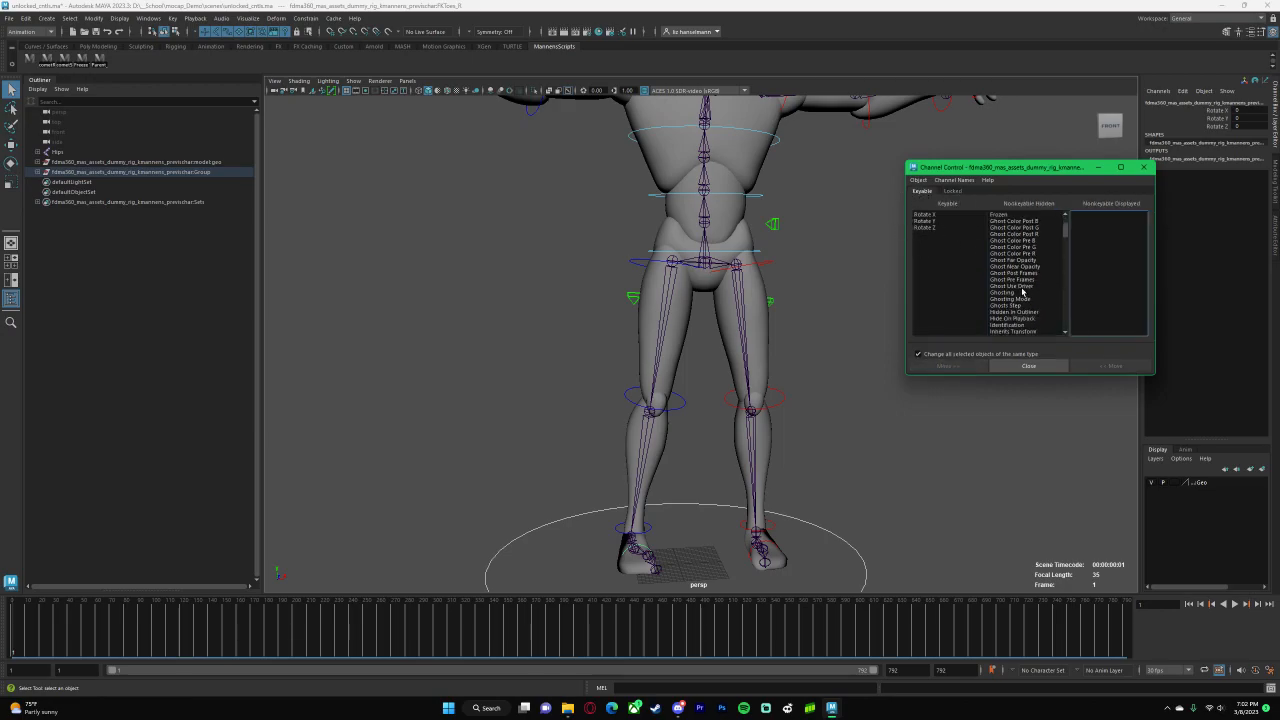
drag(1065, 263, 1065, 322)
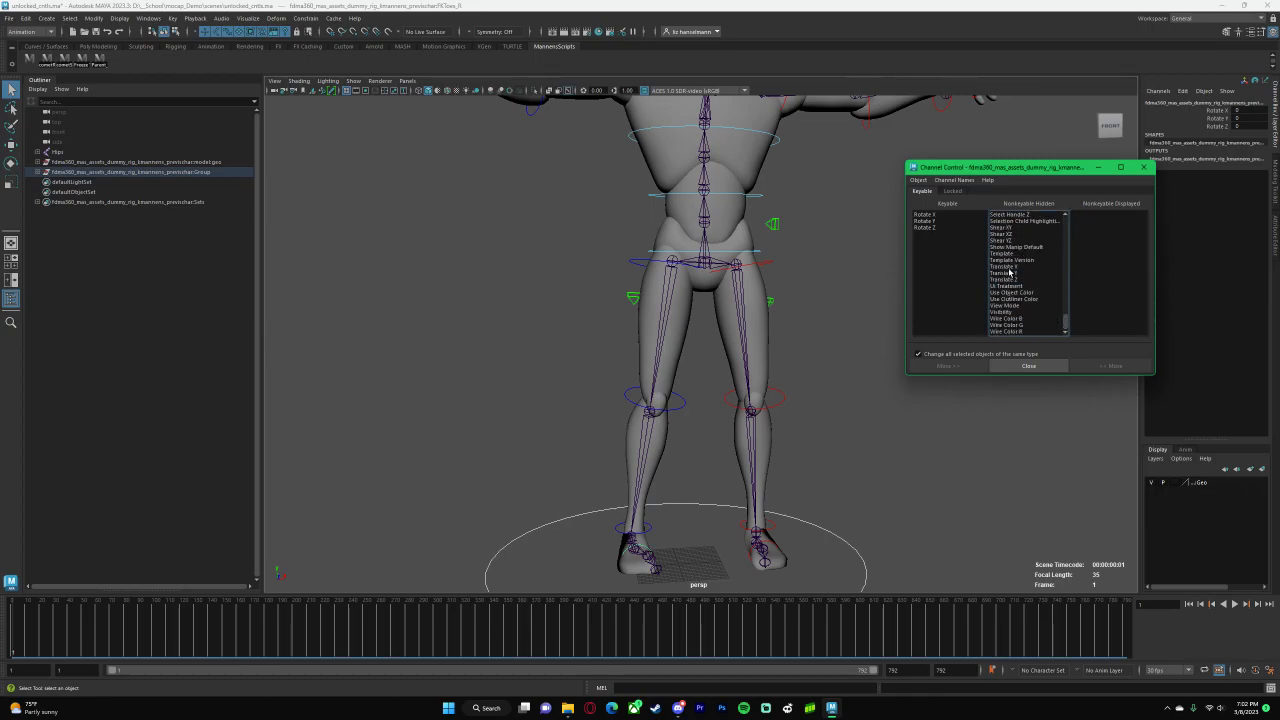
click(1004, 266)
shift+click(1006, 280)
click(1095, 366)
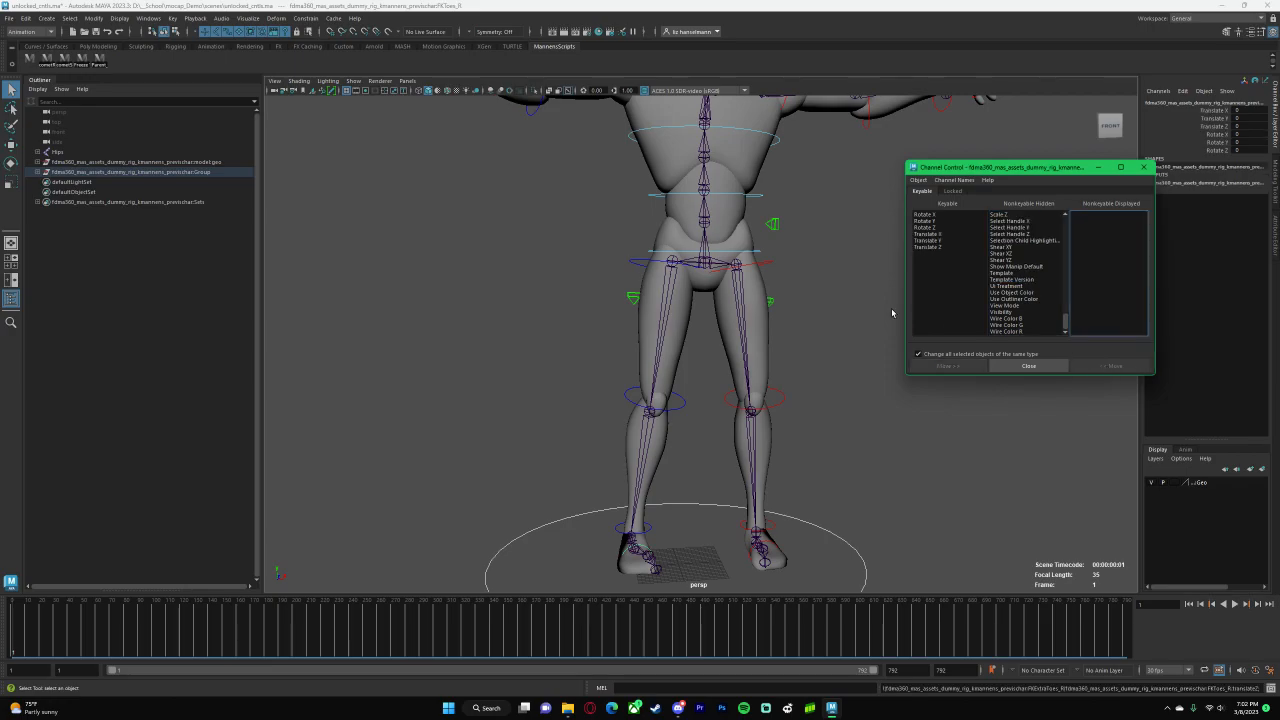
scroll(833, 347, down, 5)
alt+drag(833, 347, 788, 354)
click(784, 320)
alt+middle_drag(783, 311, 765, 345)
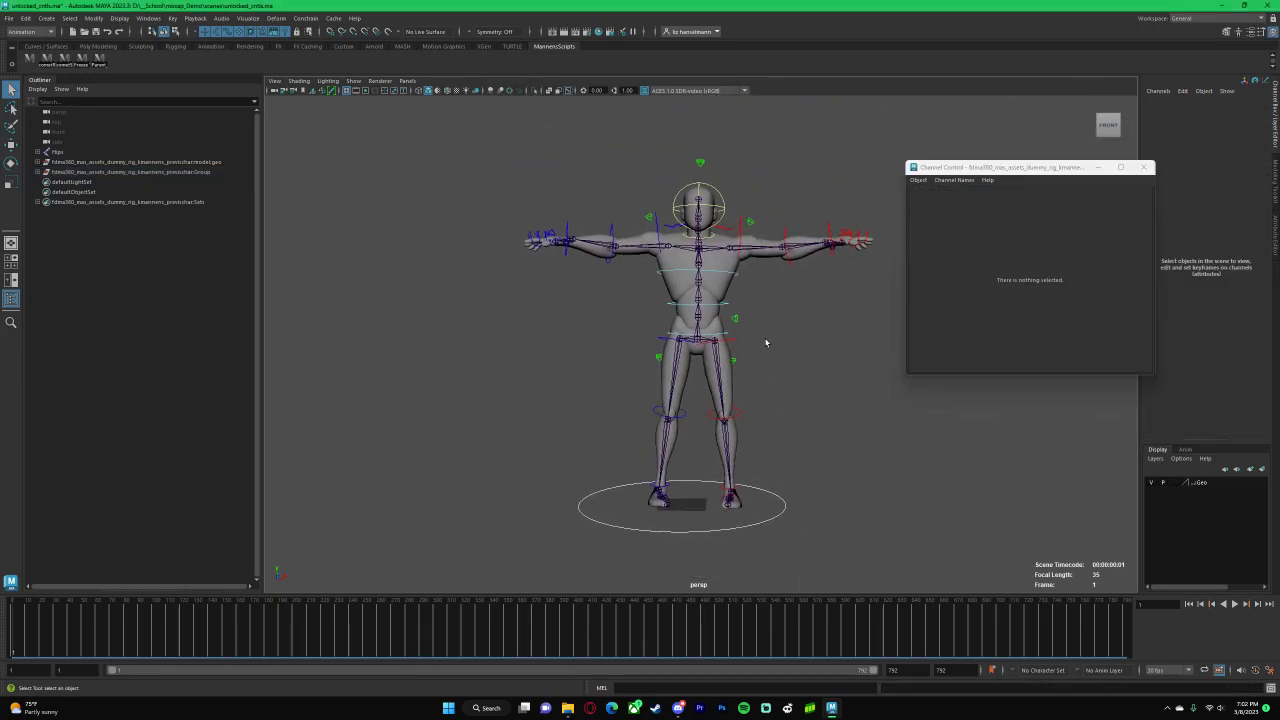
click(1143, 167)
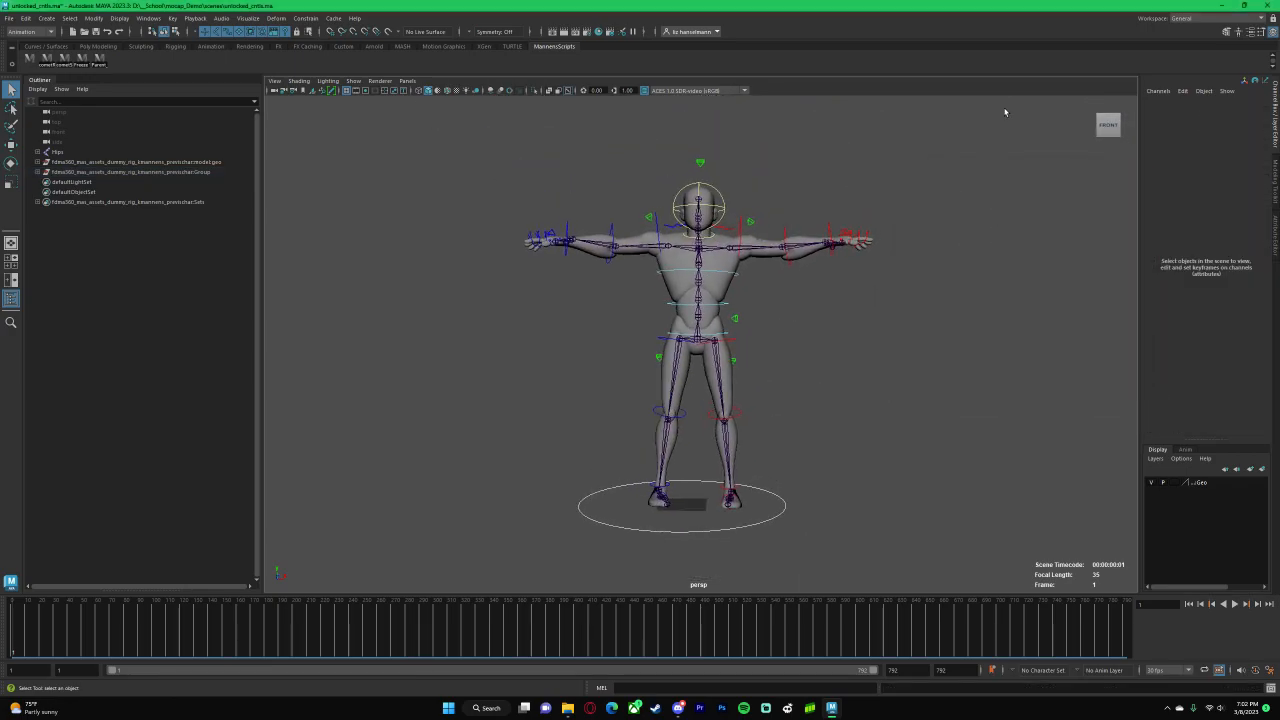
Create a locator at the origin and set its Local Scale X, Y and Z to 3
click(46, 18)
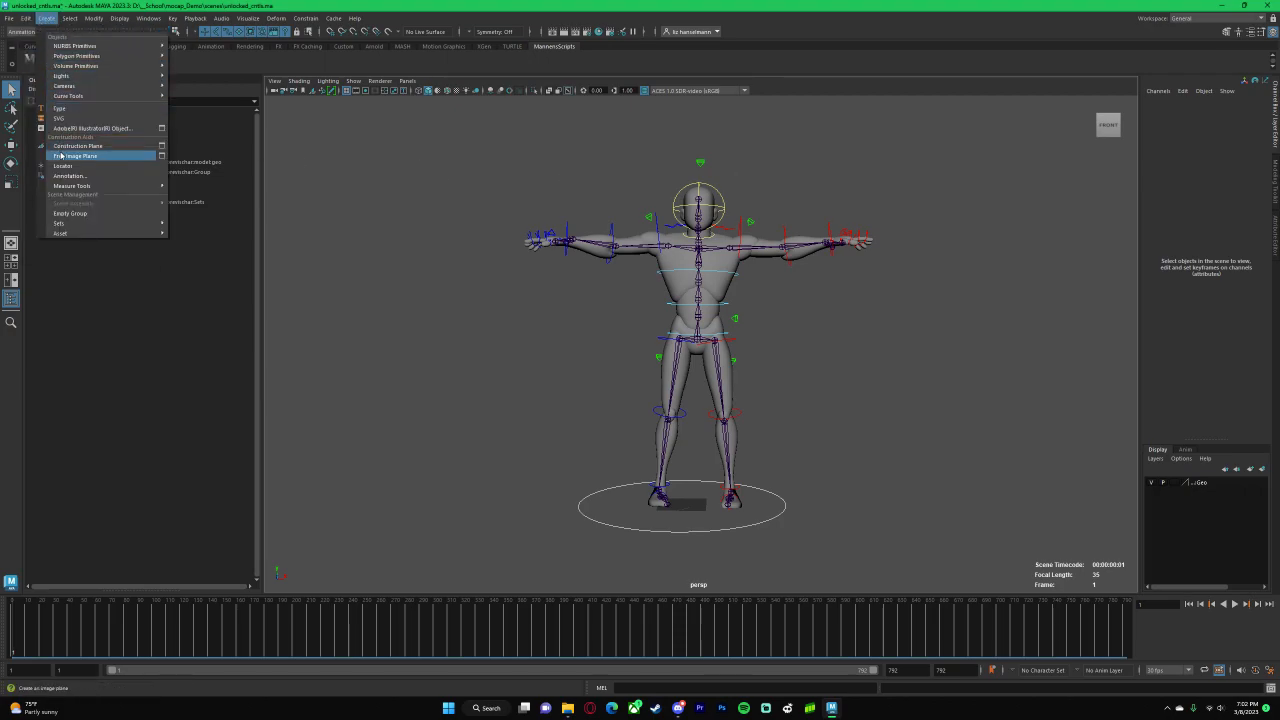
click(72, 170)
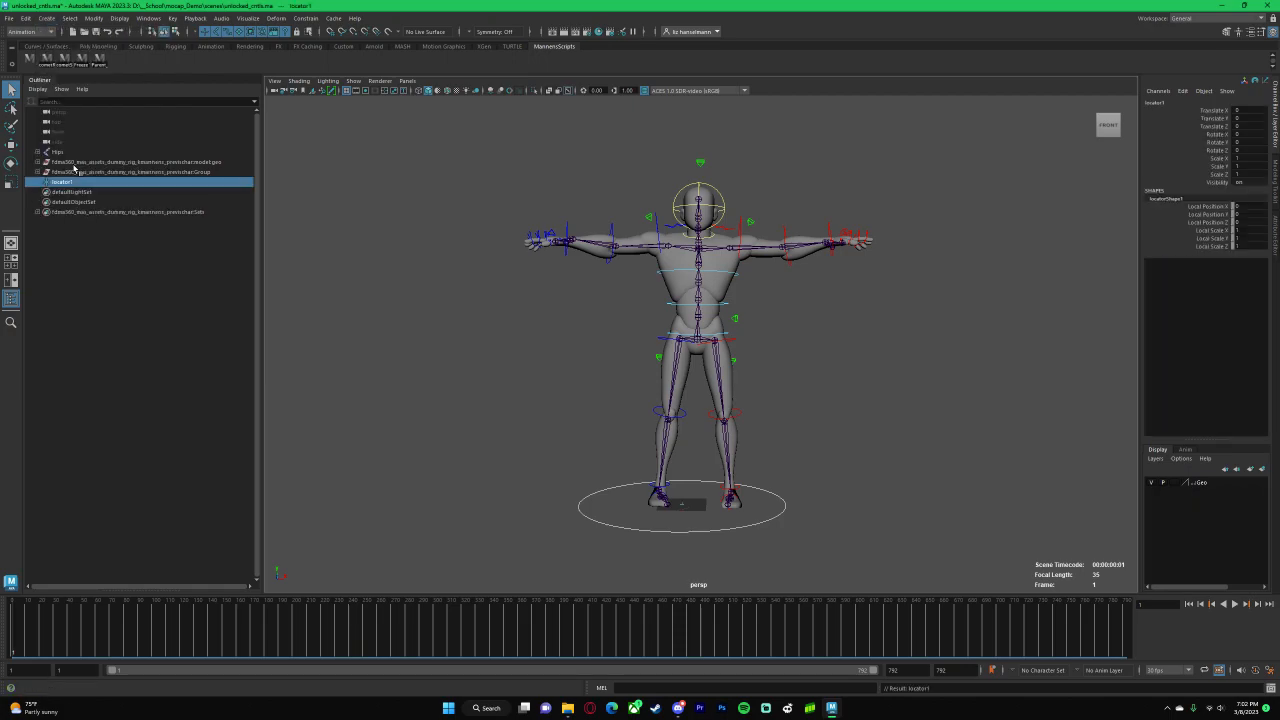
click(1257, 229)
alt+drag(832, 318, 856, 329)
text(3)
click(1247, 237)
text(3)
click(1247, 246)
text(3)
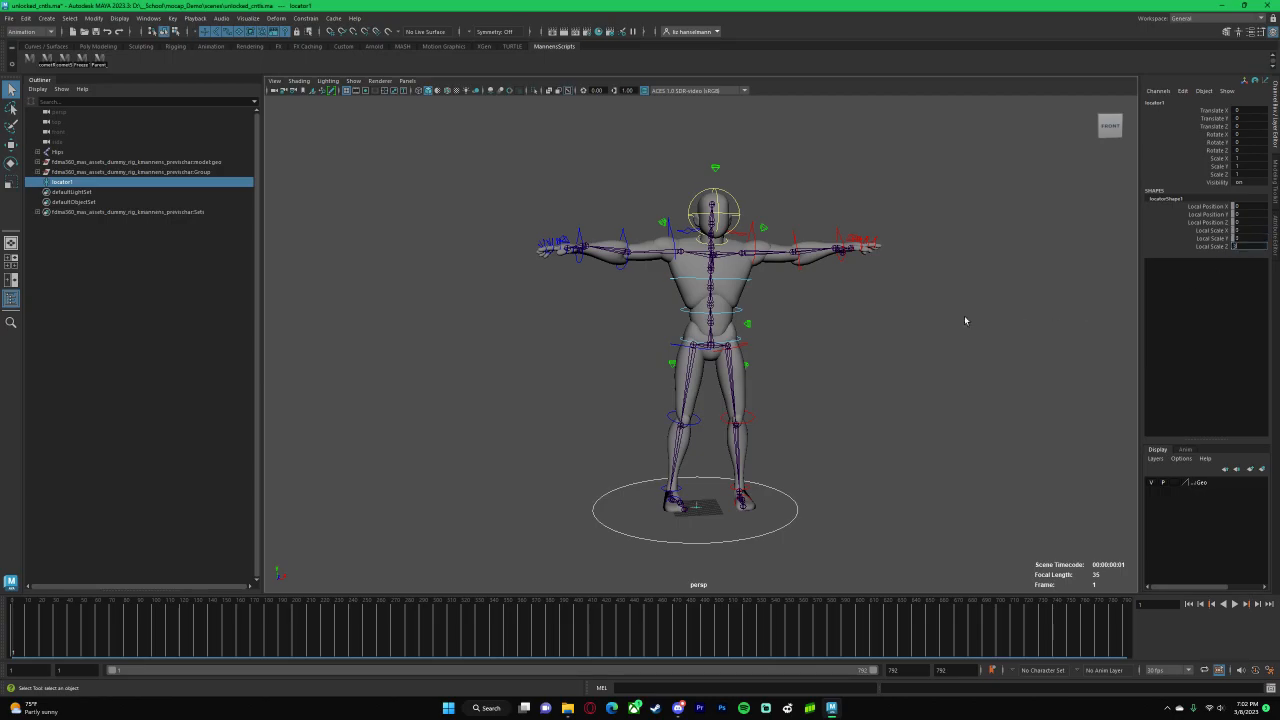
click(820, 378)
alt+drag(730, 459, 692, 473)
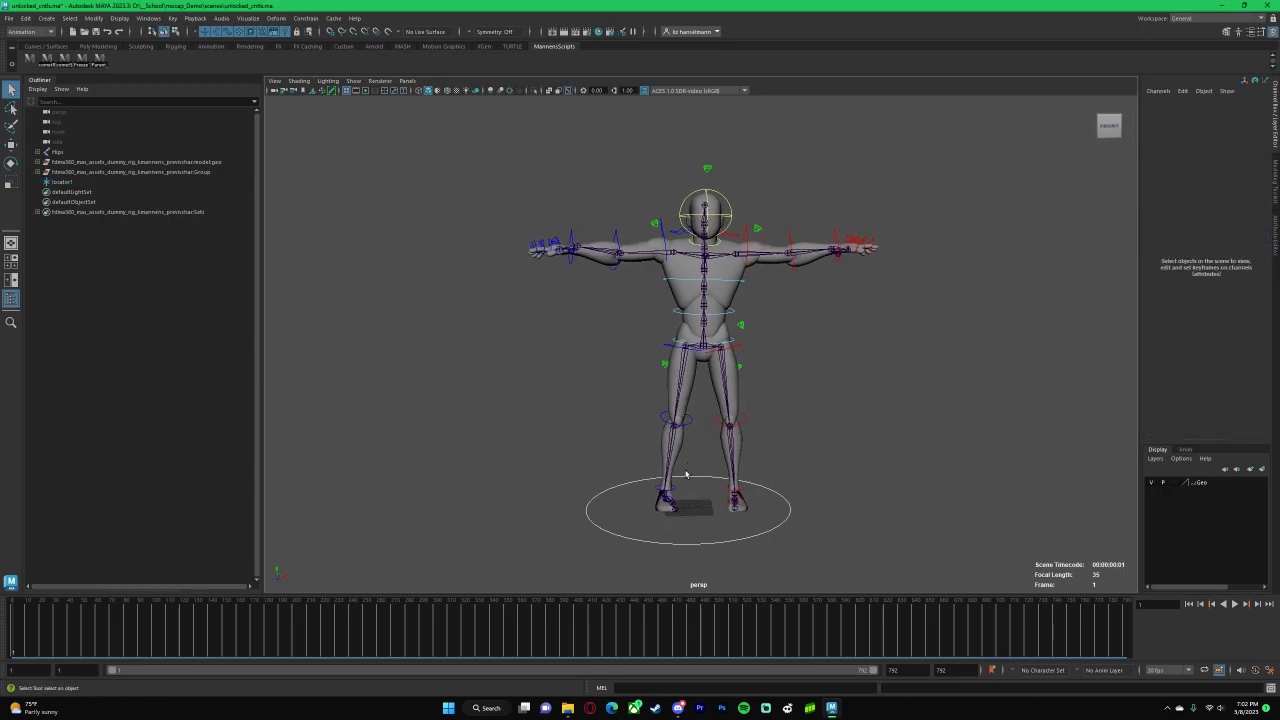
Duplicate locator1 repeatedly until the scene holds locator1 through locator22
click(67, 183)
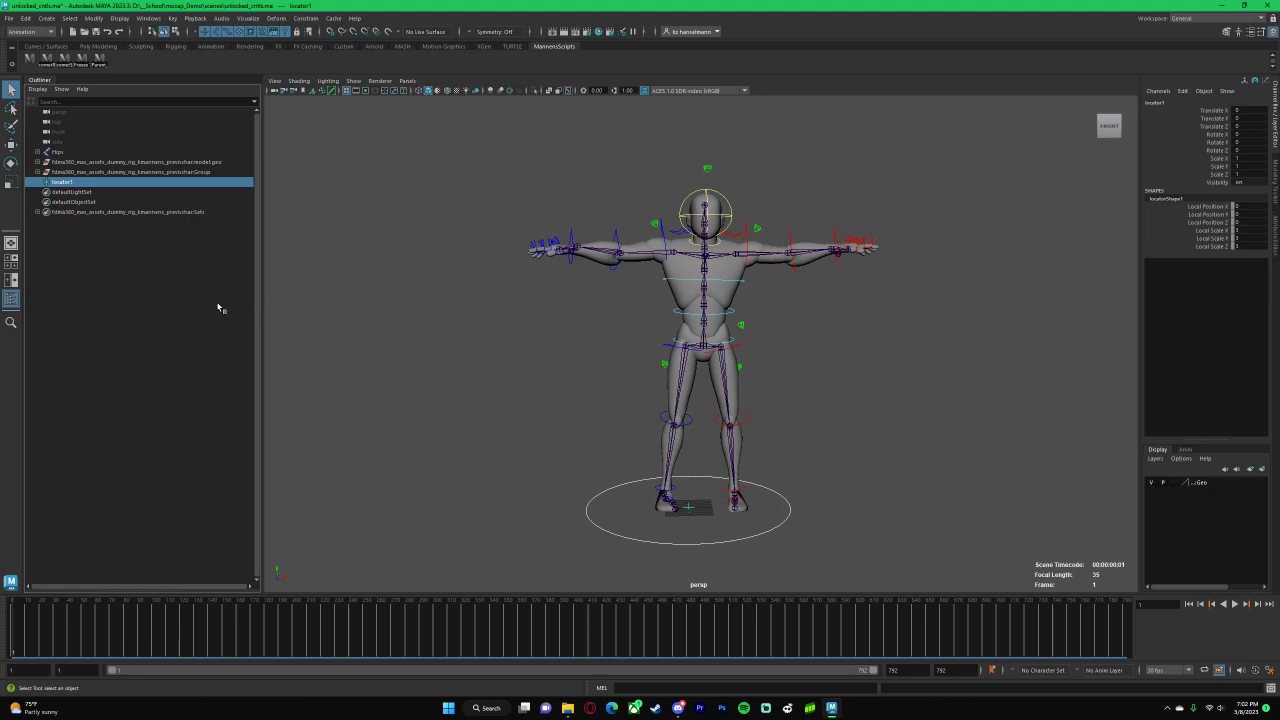
key(ctrl+d)
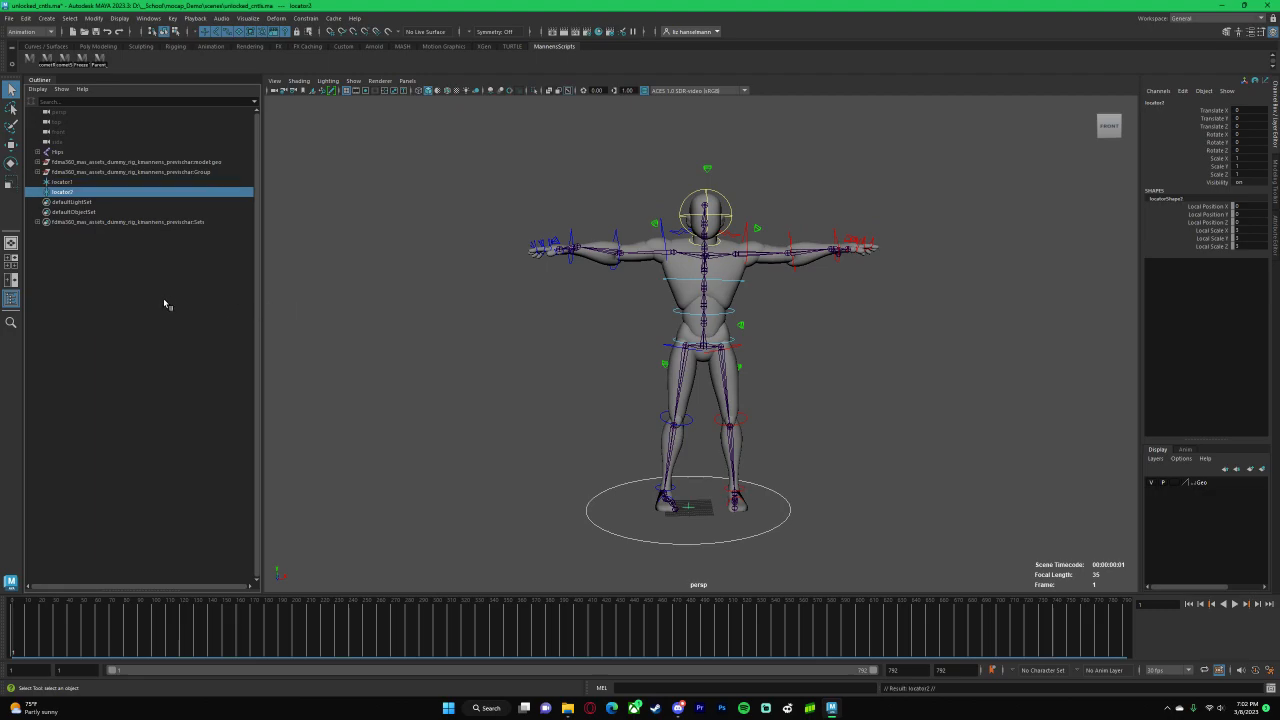
key(ctrl+d)
key(ctrl+d)
key(ctrl+d)
key(ctrl+d)
key(ctrl+d)
key(ctrl+d)
key(ctrl+d)
key(ctrl+d)
key(ctrl+d)
key(ctrl+d)
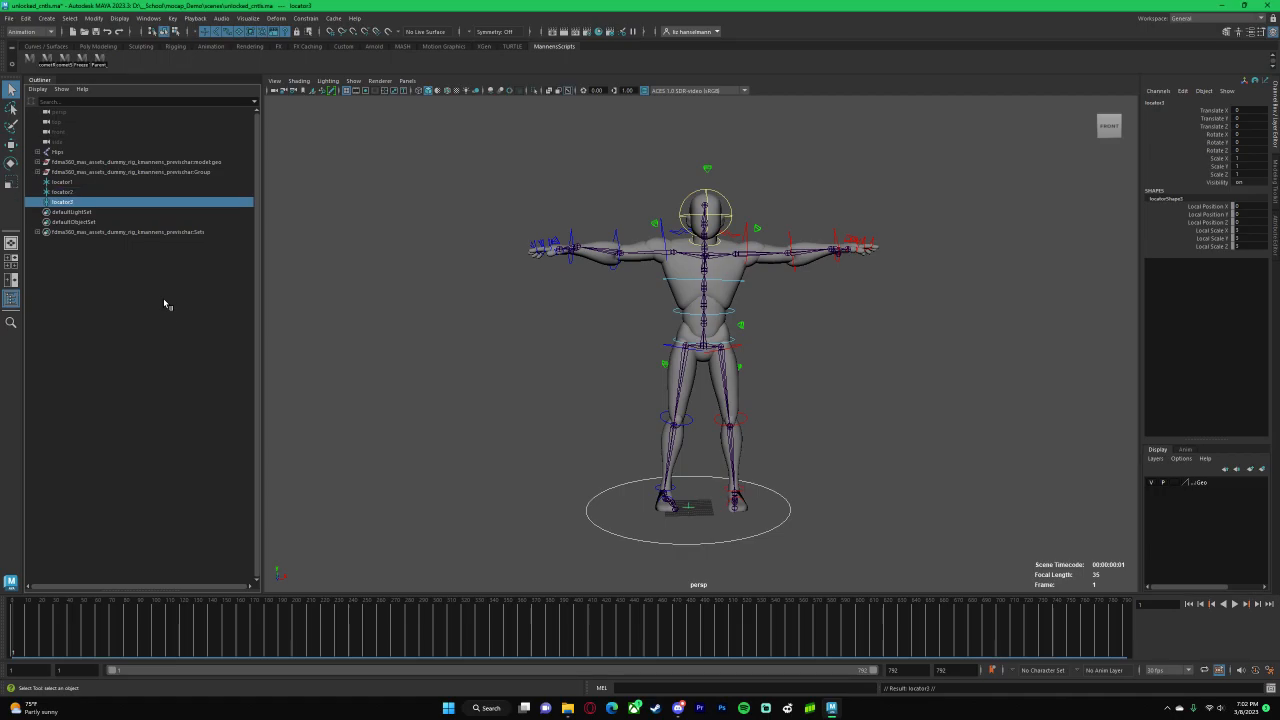
key(ctrl+d)
key(ctrl+d)
key(ctrl+d)
key(ctrl+d)
key(ctrl+d)
key(ctrl+d)
key(ctrl+d)
key(ctrl+d)
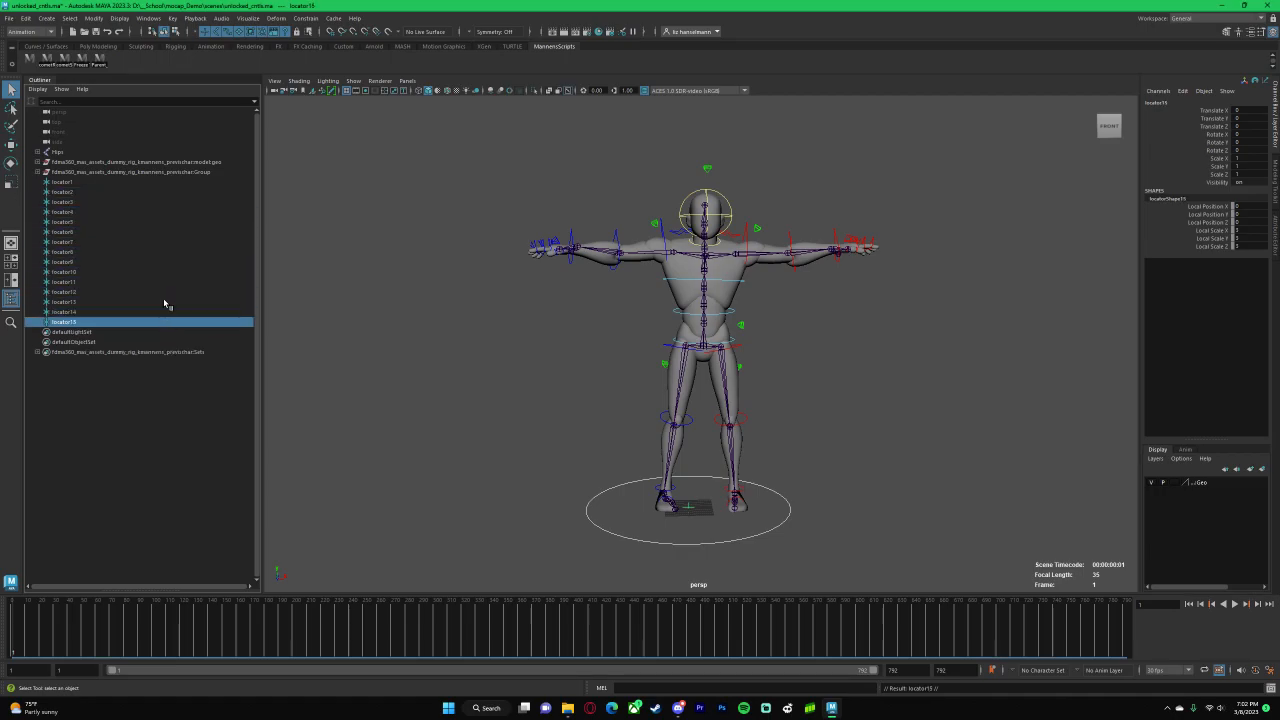
key(ctrl+d)
key(ctrl+d)
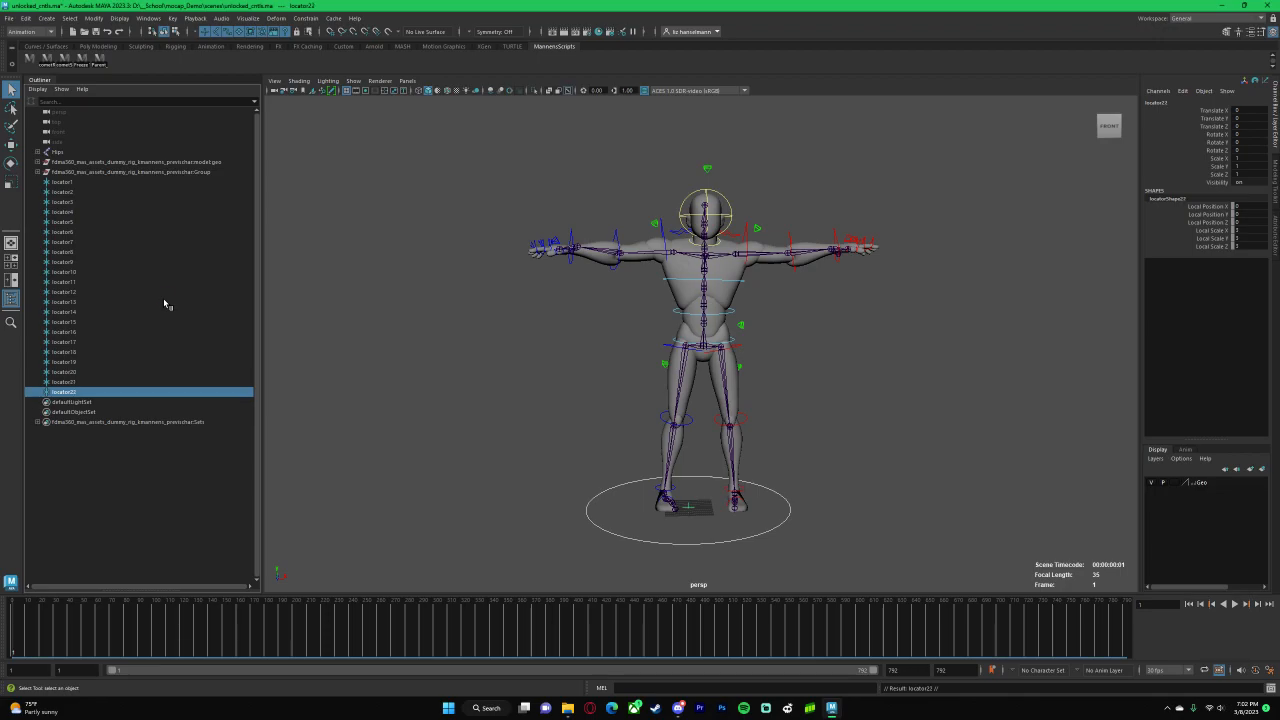
mouse_move(480, 371)
alt+mouse_down()
mouse_move(549, 397)
mouse_move(459, 384)
alt+mouse_up()
click(552, 433)
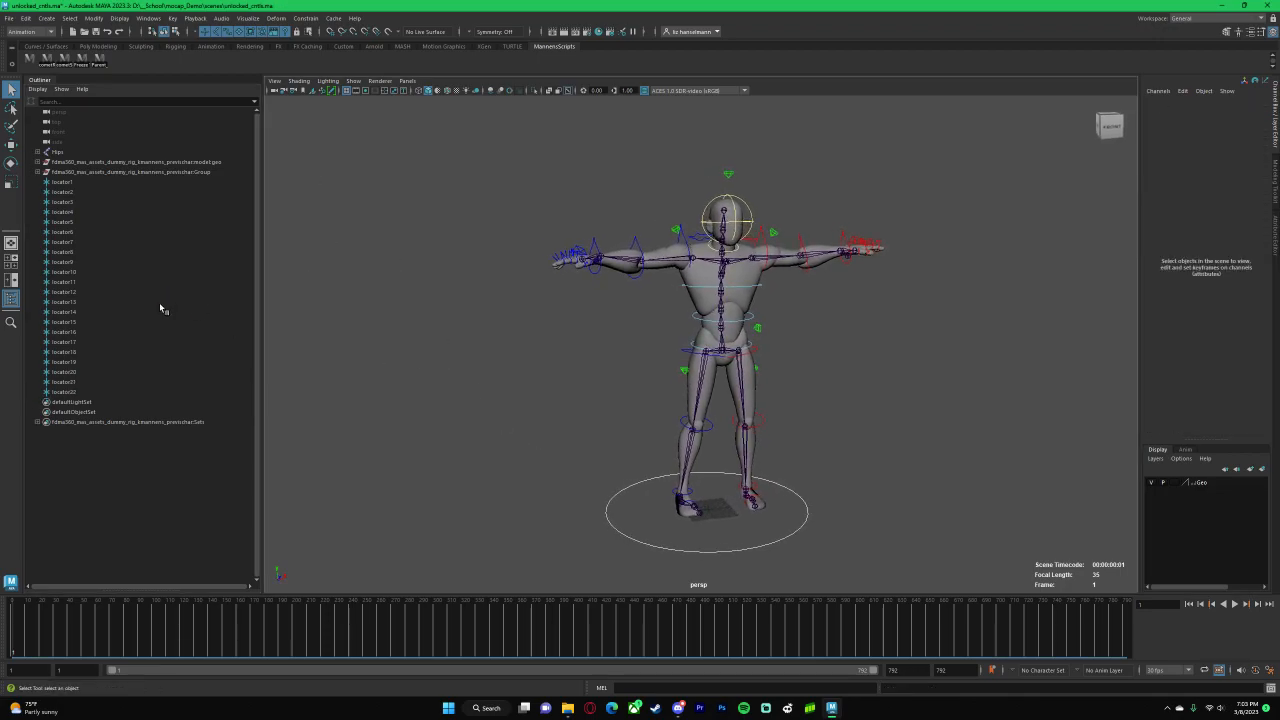
Isolate all 22 locators and the Hips skeleton in the viewport so the character mesh and rig controls are hidden
click(62, 182)
shift+click(64, 391)
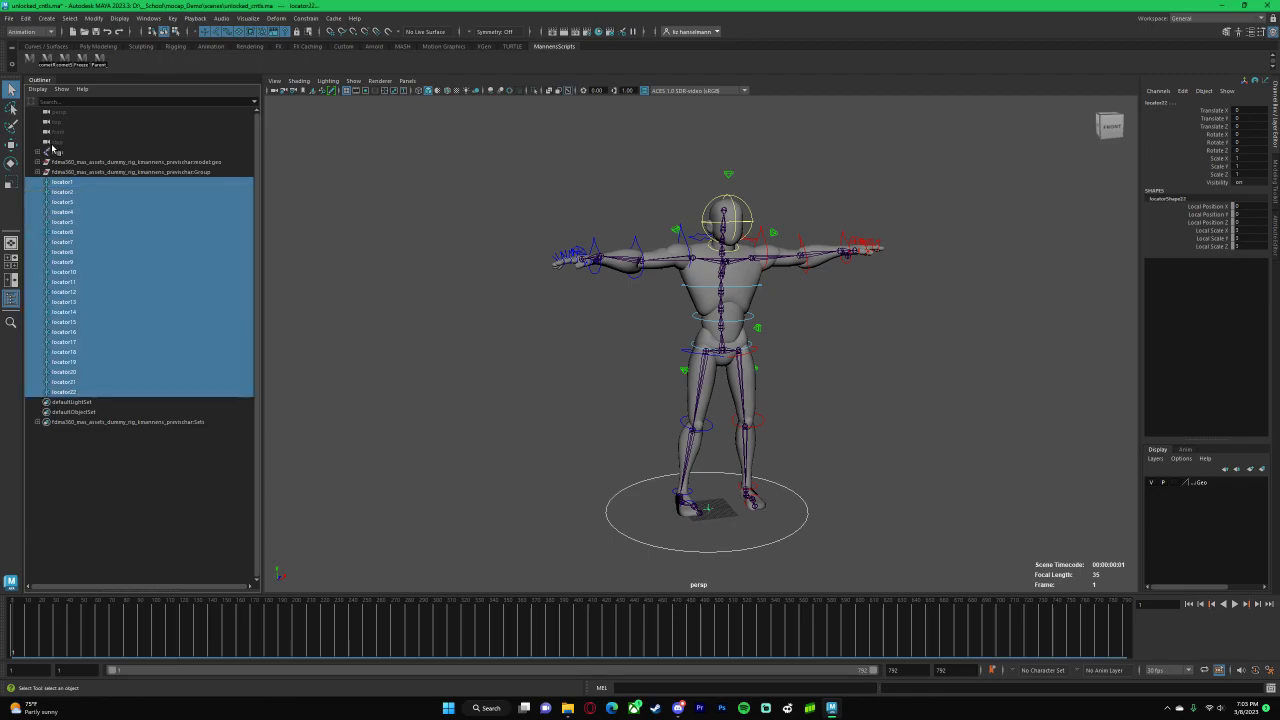
ctrl+click(56, 151)
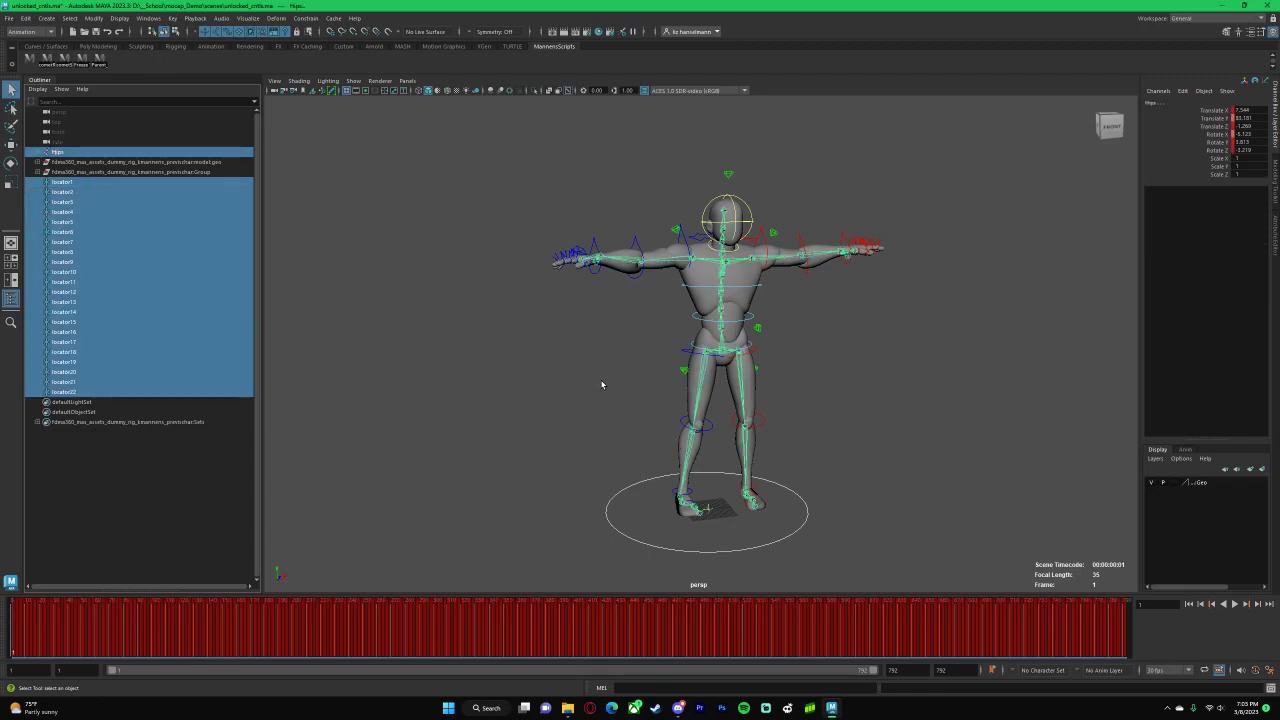
click(534, 90)
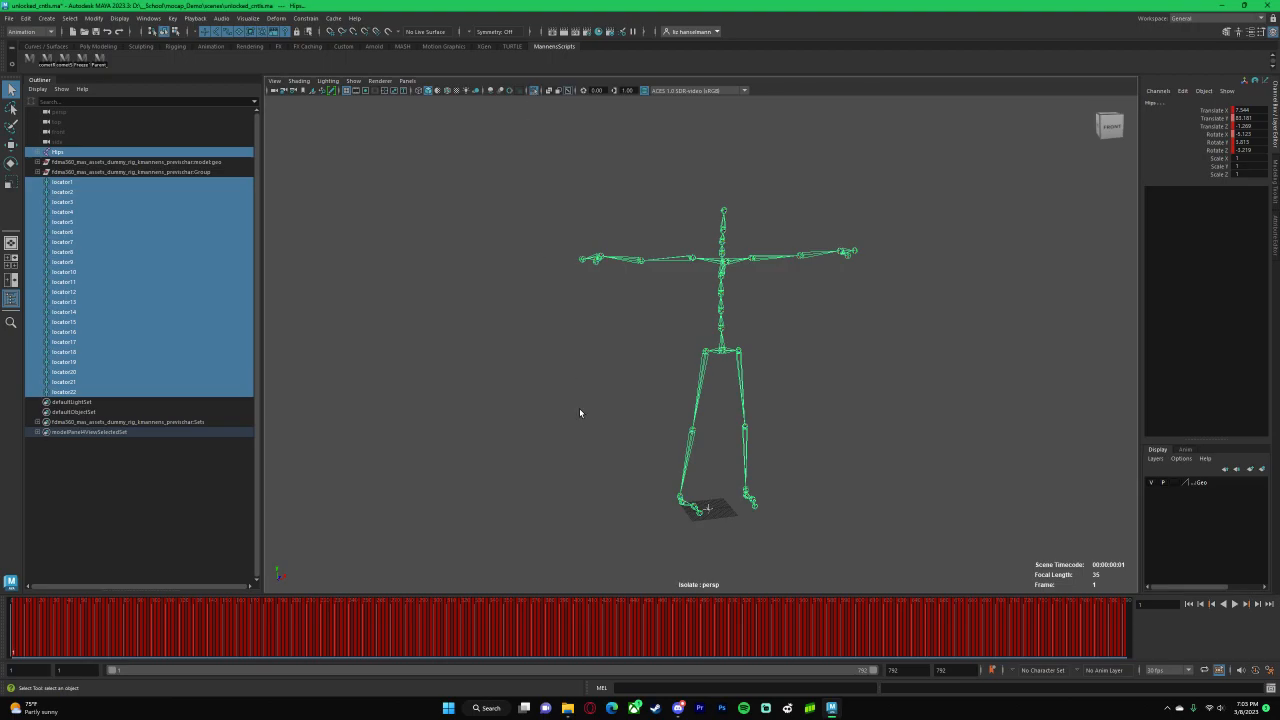
click(577, 416)
alt+right_drag(577, 416, 654, 517)
alt+middle_drag(654, 517, 662, 294)
Turn on Snap to points and move locator1 onto the skeleton's right heel joint
click(64, 183)
alt+drag(470, 298, 640, 345)
alt+right_drag(640, 345, 788, 409)
alt+middle_drag(788, 409, 686, 408)
alt+drag(686, 408, 685, 413)
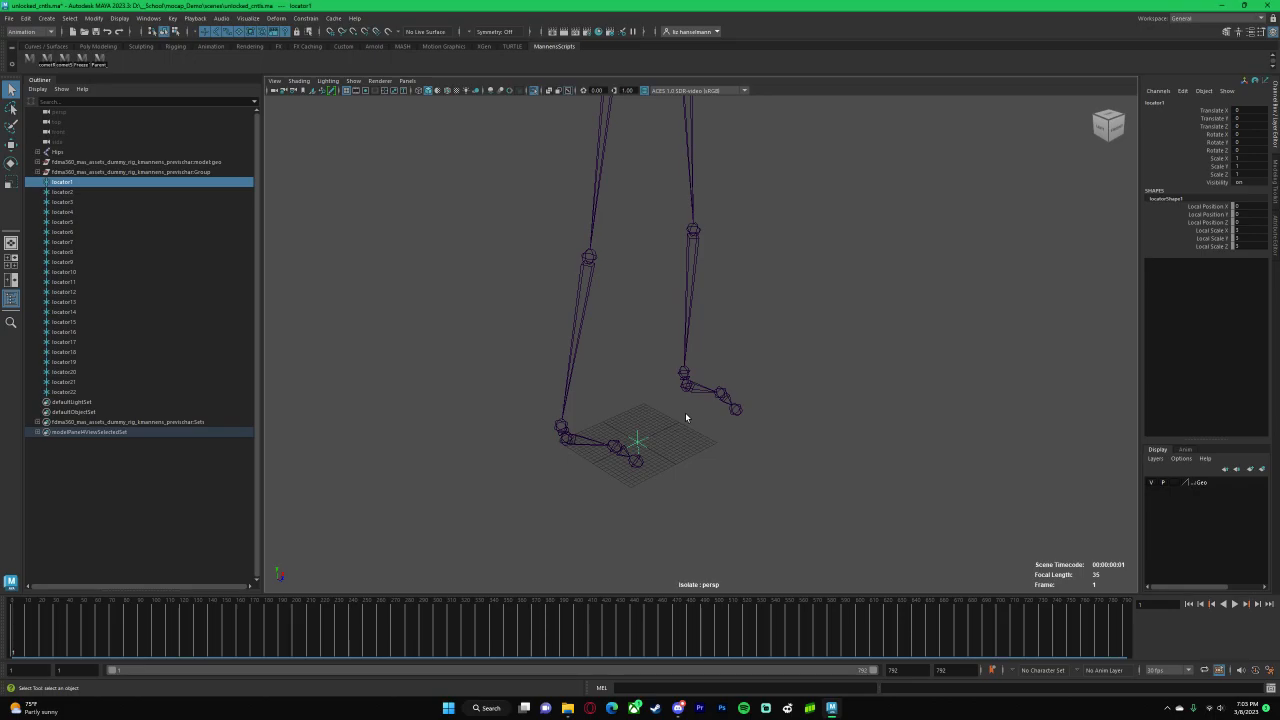
alt+drag(685, 412, 648, 386)
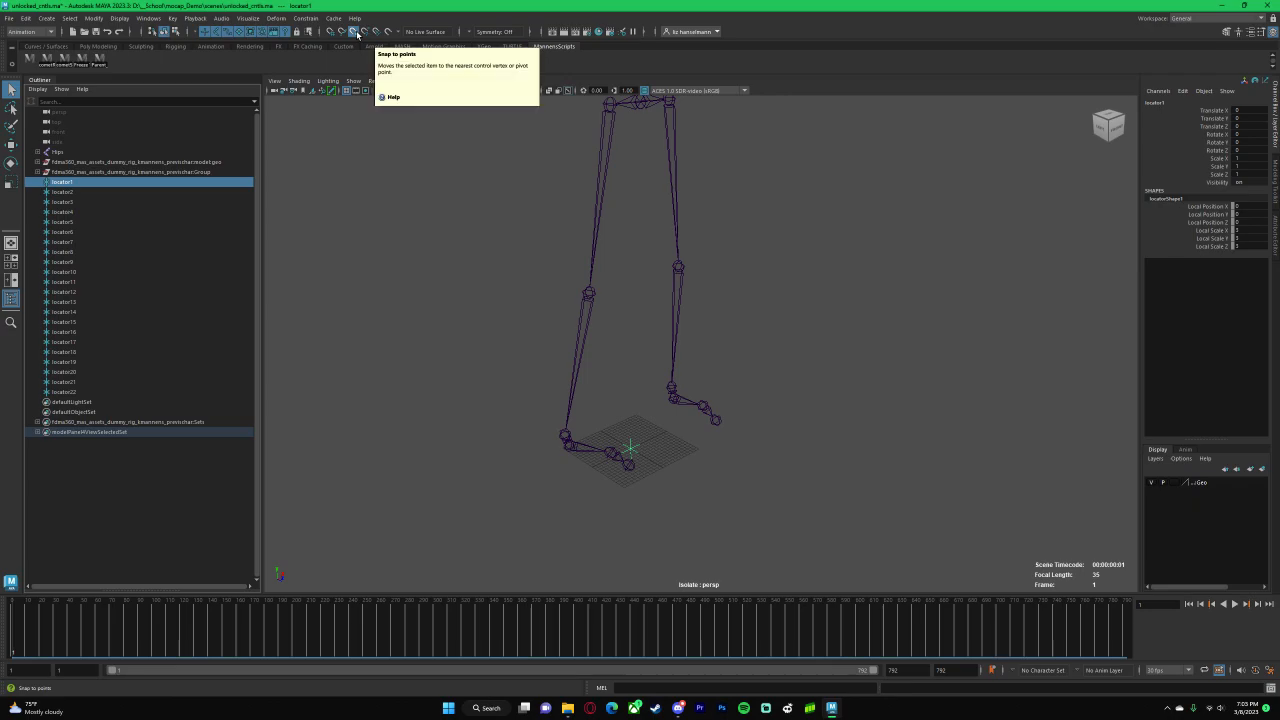
alt+middle_drag(636, 394, 629, 342)
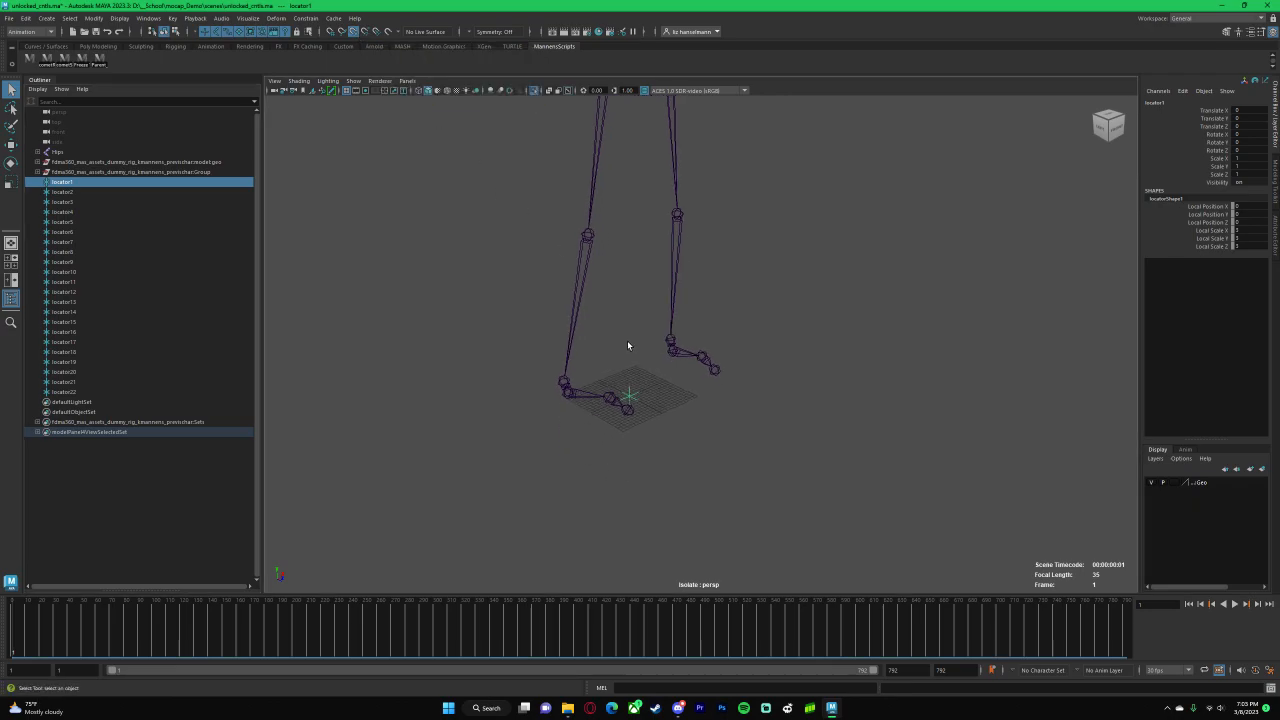
click(617, 383)
click(62, 181)
alt+drag(485, 326, 524, 392)
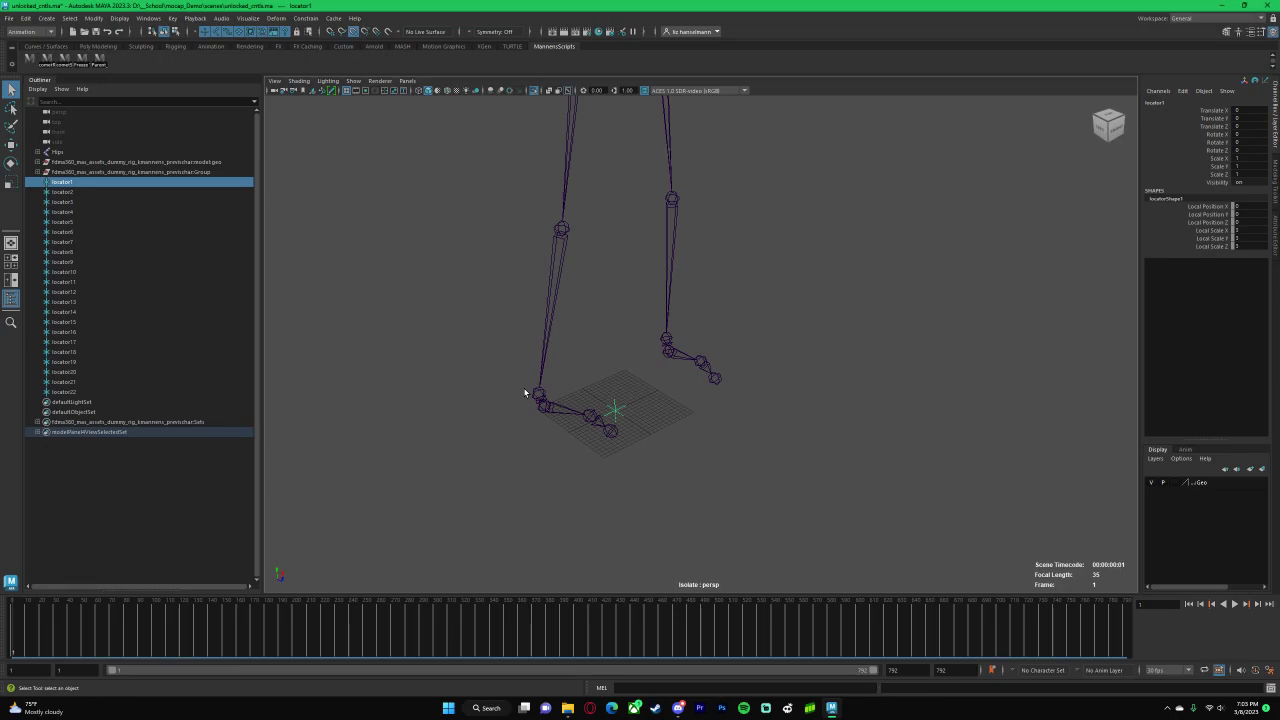
alt+drag(524, 392, 572, 416)
key(w)
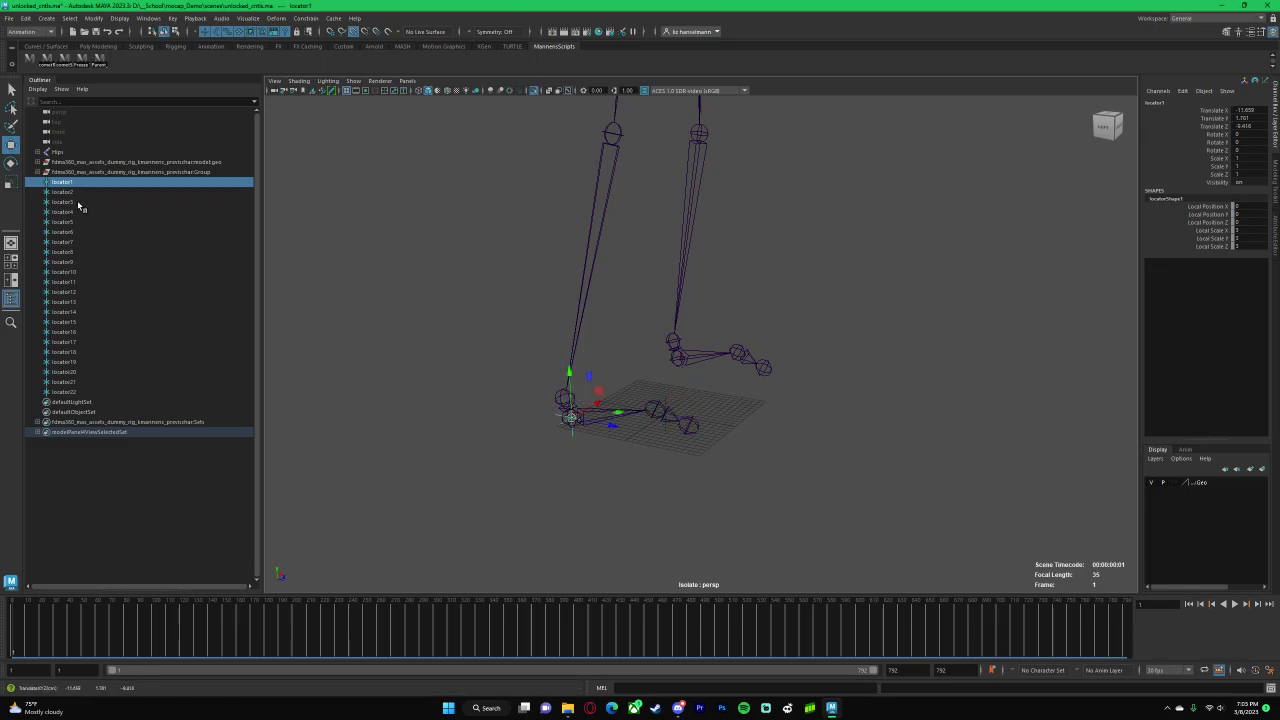
Snap locator2 onto the left heel joint, and locator3 and locator4 onto the right and left ball-of-foot joints
click(70, 192)
drag(664, 415, 679, 358)
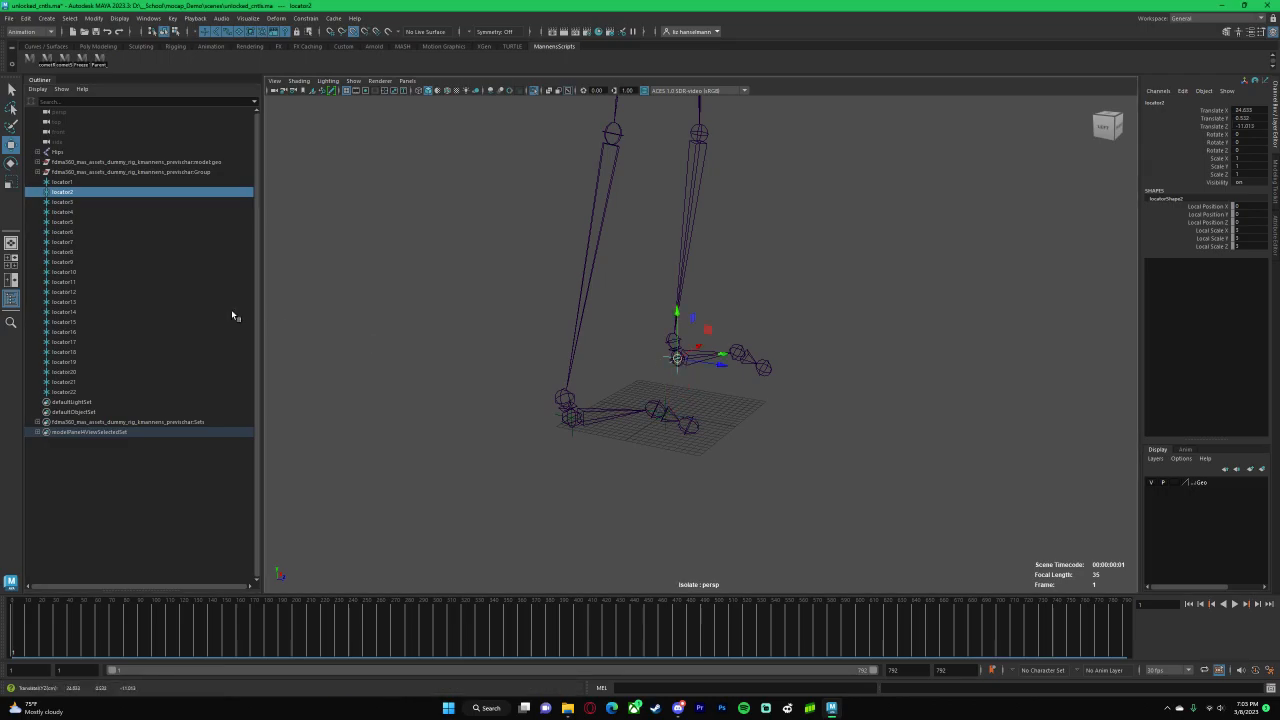
click(60, 203)
drag(676, 418, 741, 358)
click(57, 213)
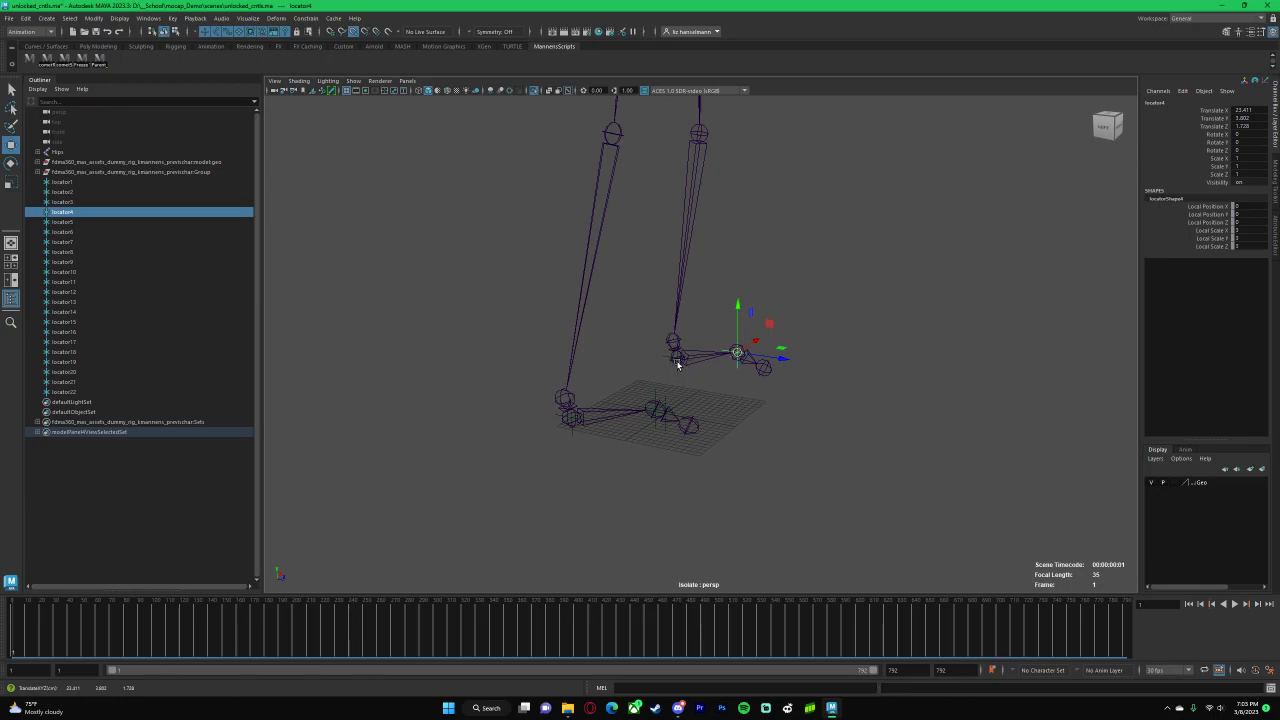
Snap locator5 onto the skeleton's right knee joint and locator6 onto its left knee joint
click(85, 223)
alt+drag(600, 336, 562, 362)
drag(632, 408, 580, 222)
click(90, 232)
drag(632, 400, 690, 278)
Snap locator7 onto the right upper-leg joint and locator8 onto the left upper-leg joint
alt+middle_drag(668, 303, 655, 430)
click(75, 243)
scroll(618, 337, down, 5)
drag(648, 488, 622, 255)
click(62, 252)
drag(634, 490, 662, 247)
Snap locator9 onto the root Hips joint and locator10, locator11 and locator12 onto the first three spine joints above it
click(58, 262)
drag(648, 490, 650, 244)
drag(651, 484, 647, 267)
click(62, 272)
drag(636, 487, 640, 214)
click(62, 282)
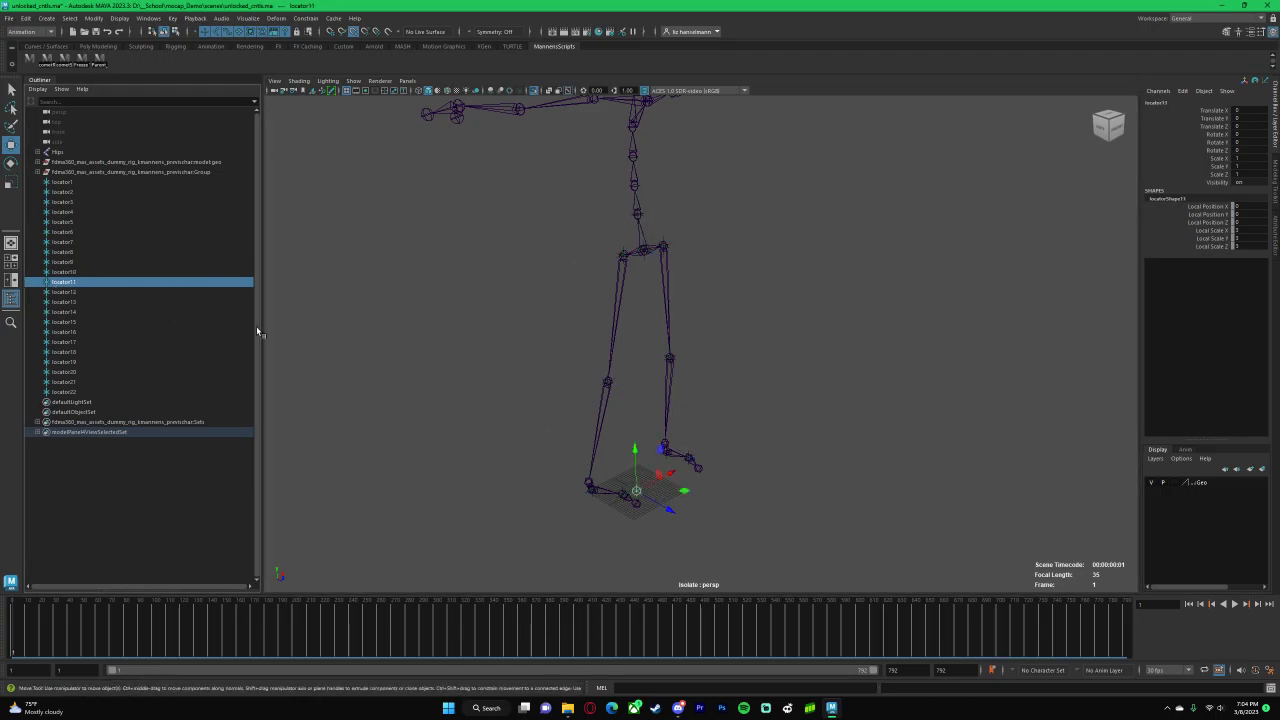
drag(636, 487, 635, 140)
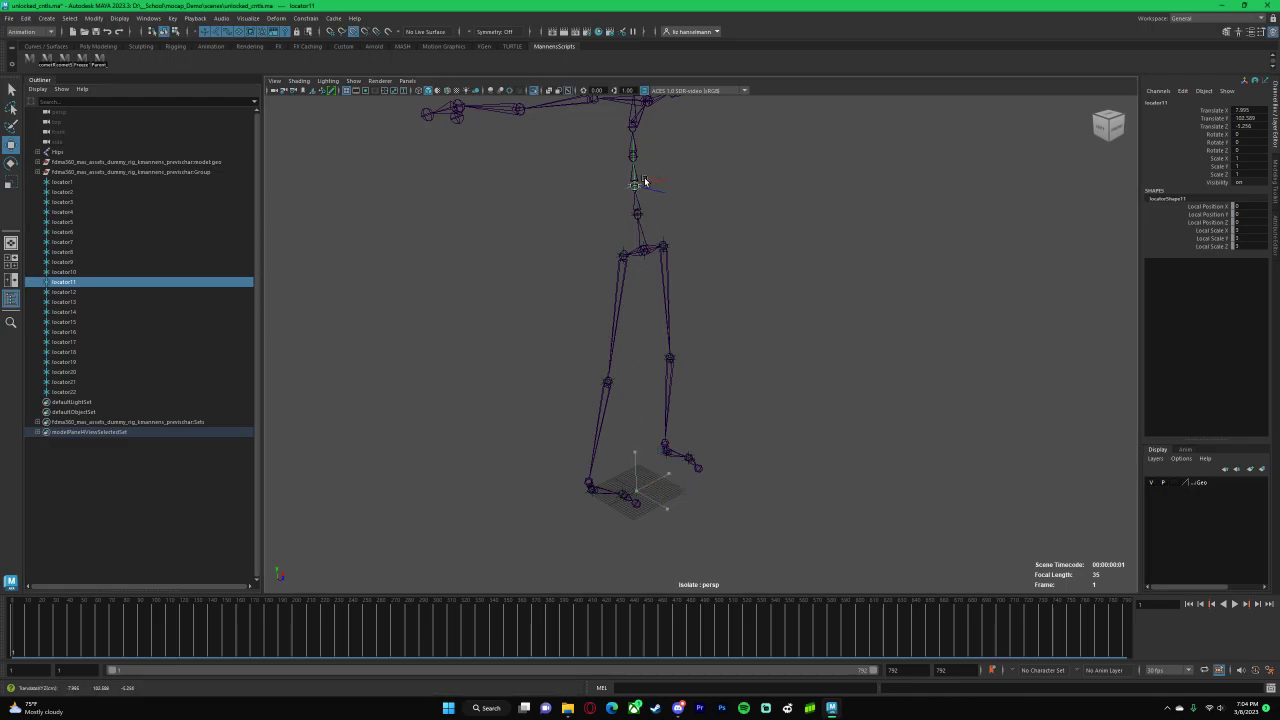
click(62, 292)
drag(635, 490, 632, 158)
Check which spine joints already hold a locator, reselecting locator12 to see its position on the skeleton
alt+middle_drag(523, 318, 494, 434)
key(q)
alt+drag(602, 277, 585, 284)
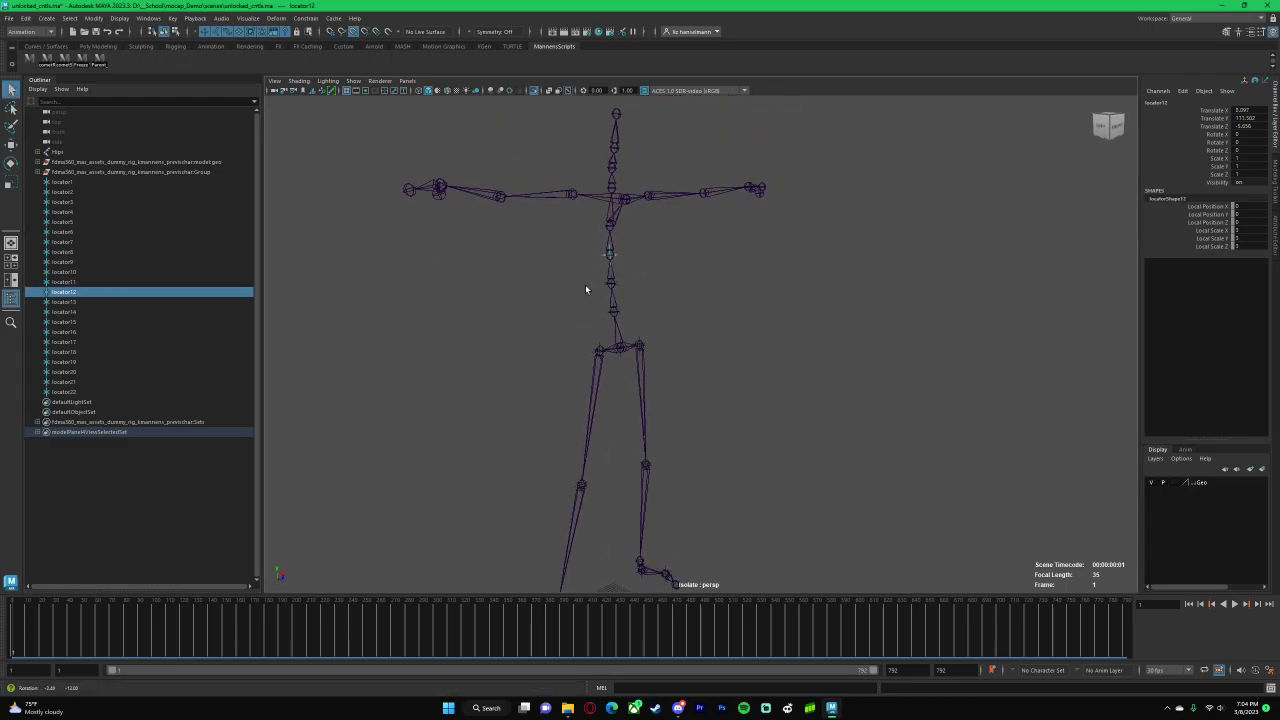
click(610, 223)
click(724, 304)
scroll(660, 450, down, 3)
alt+drag(590, 472, 525, 470)
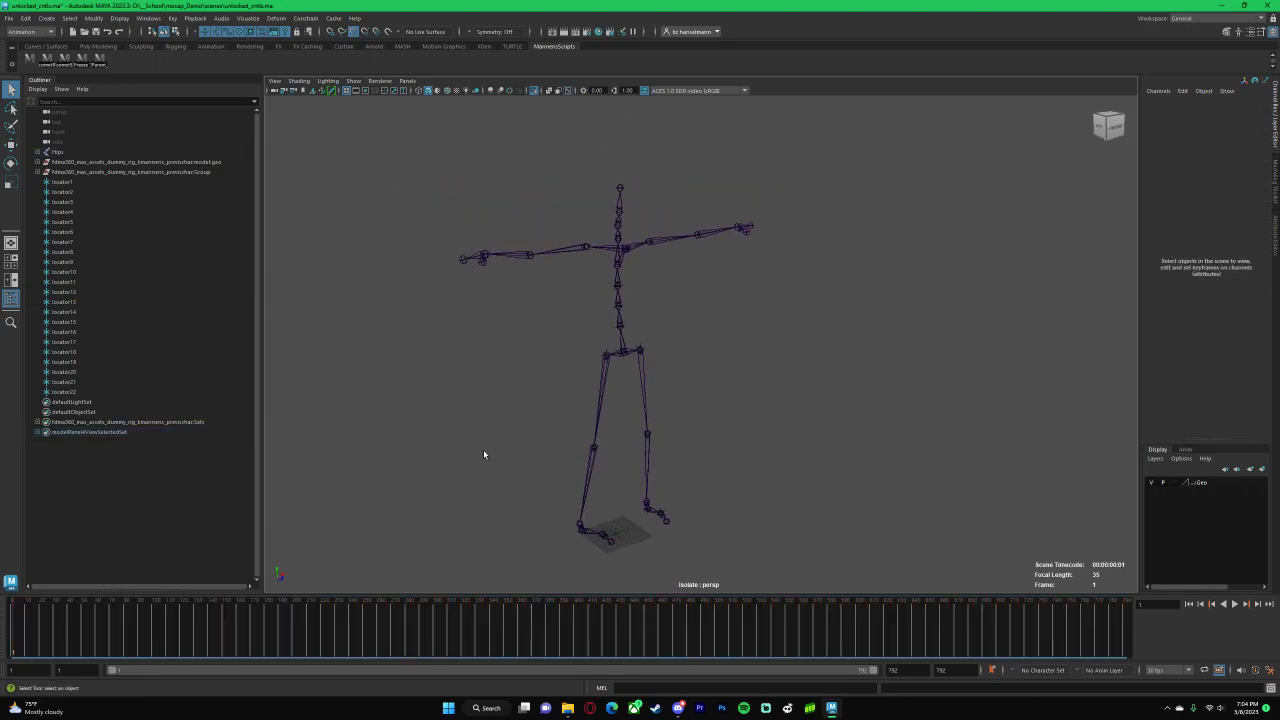
click(617, 537)
click(63, 291)
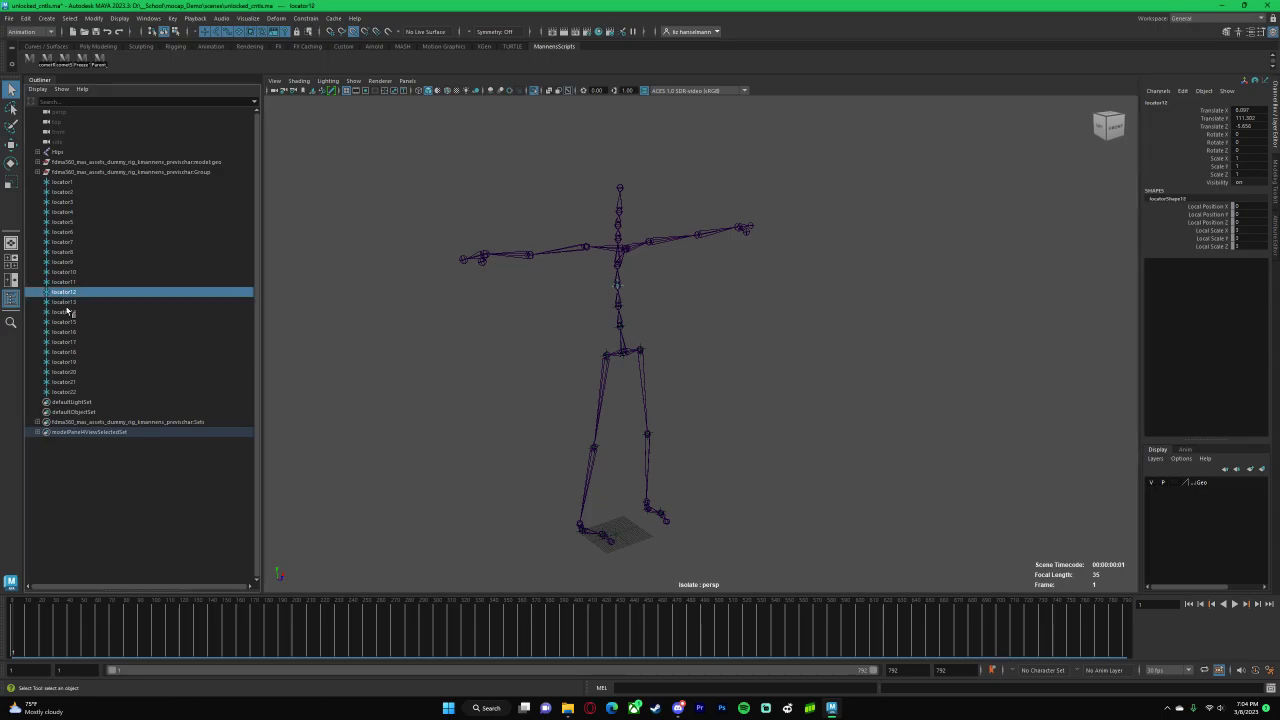
Snap locator14 onto the upper-chest joint at shoulder height and locator15 onto the left shoulder joint
click(63, 311)
key(w)
drag(616, 535, 626, 256)
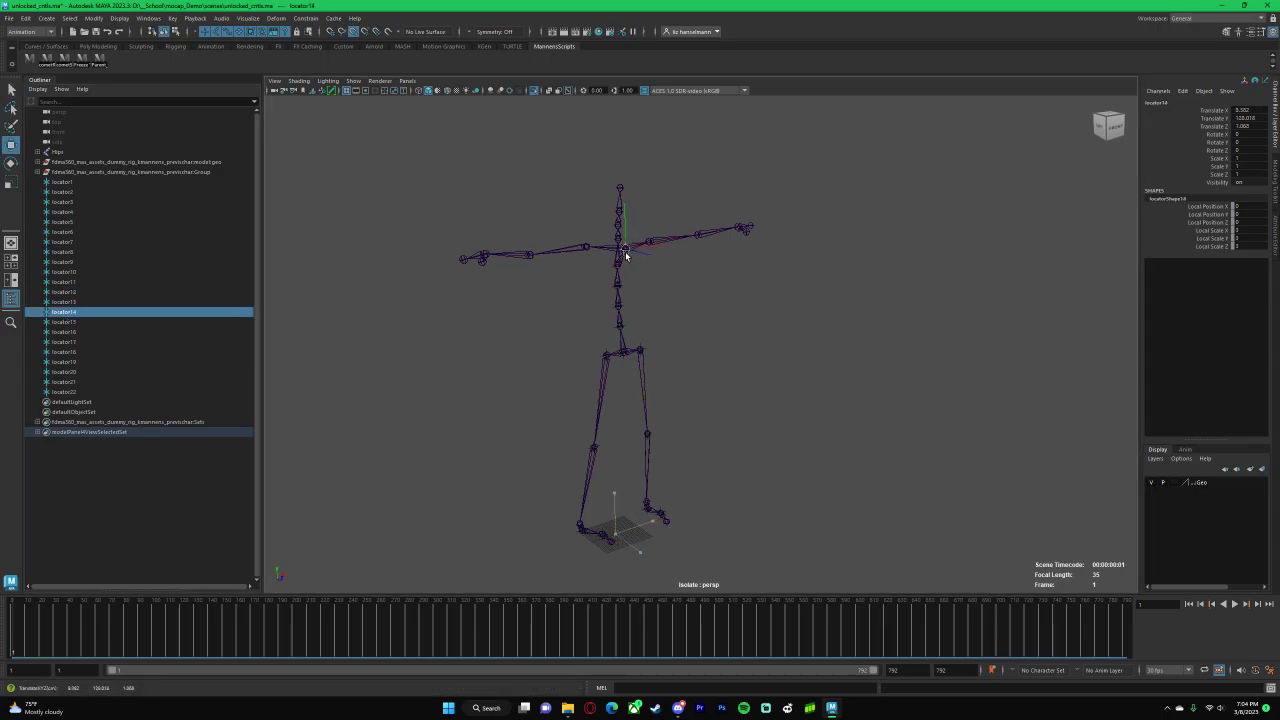
click(62, 321)
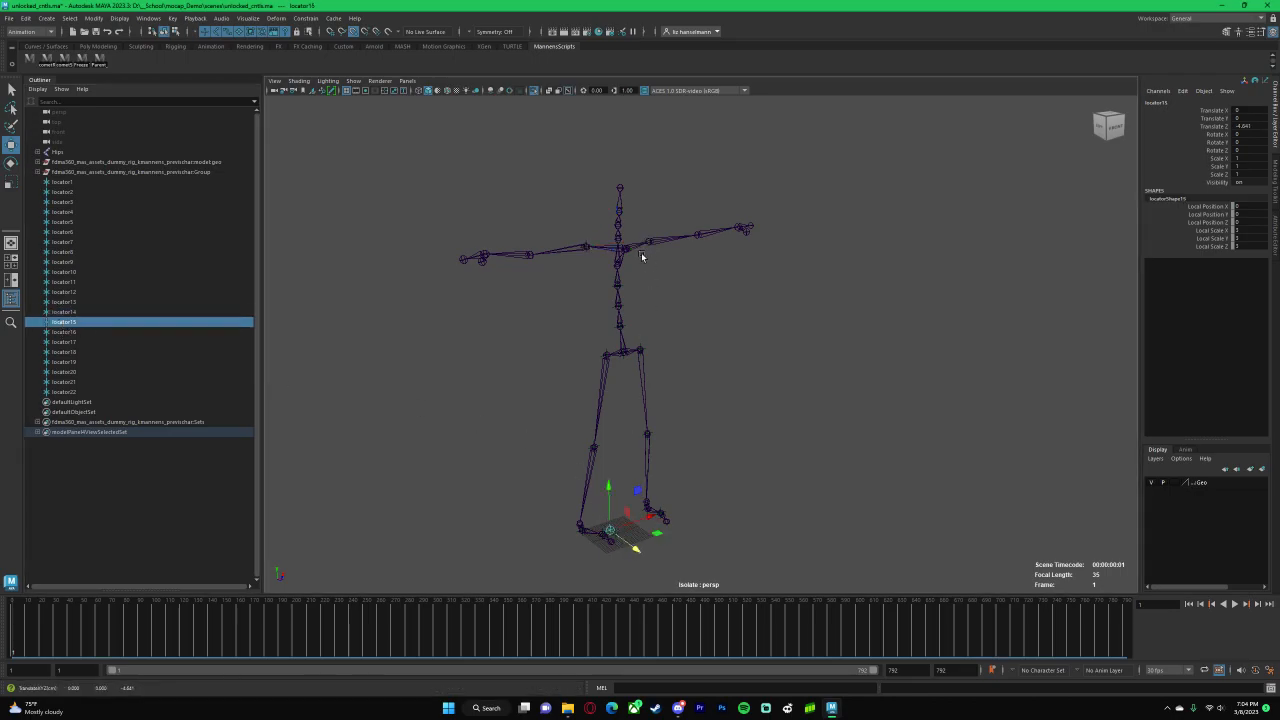
drag(614, 530, 651, 240)
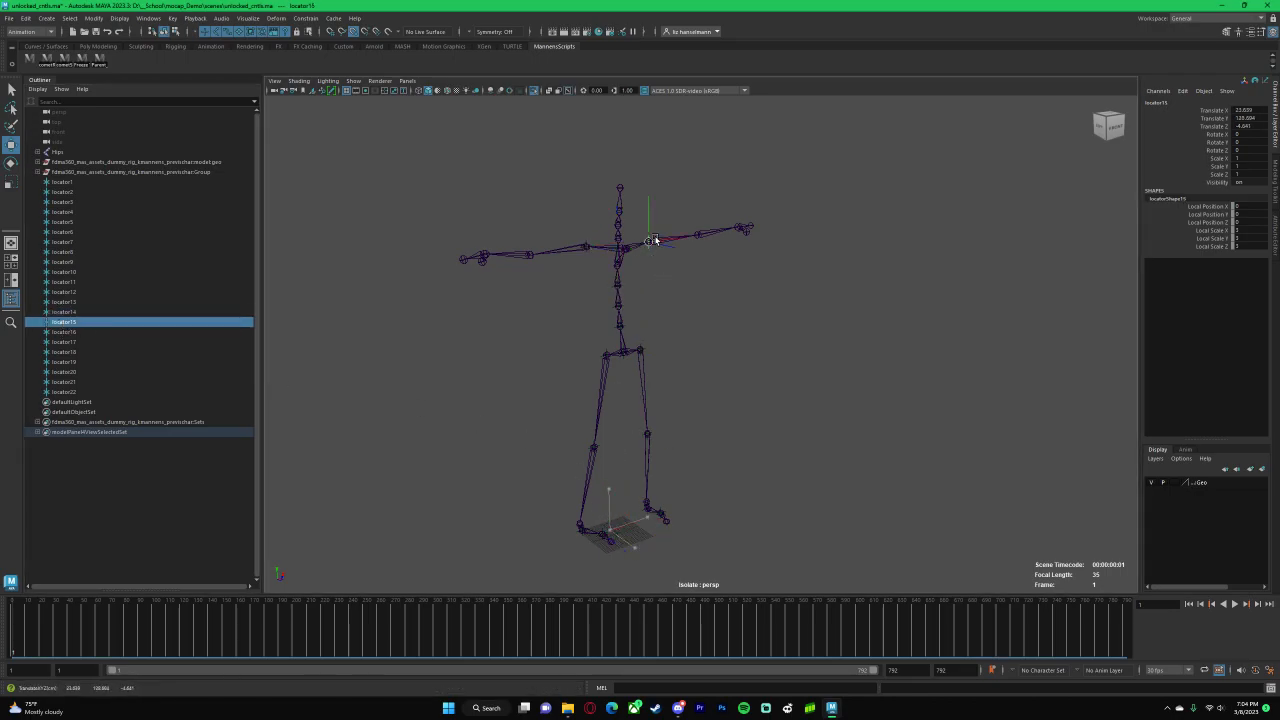
Snap locator16 onto the right elbow joint and locator17 onto the left elbow joint
click(70, 331)
drag(614, 532, 530, 255)
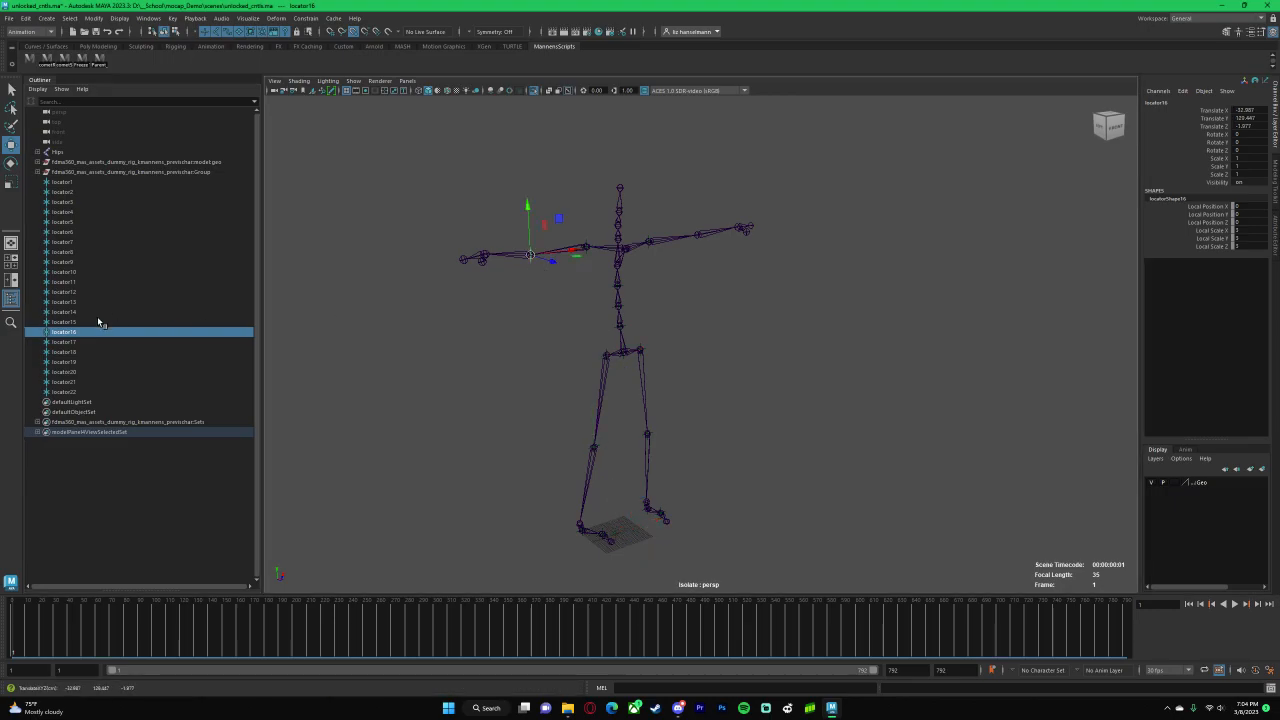
click(62, 342)
drag(606, 531, 697, 236)
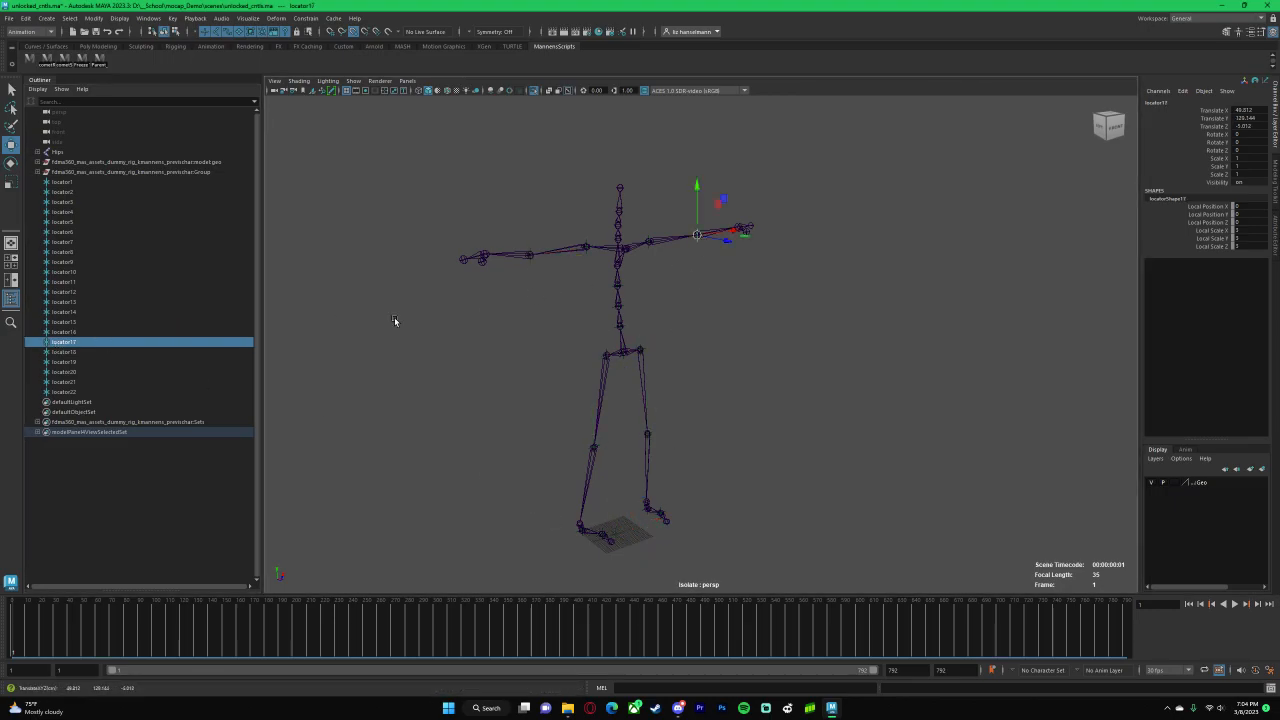
Snap locator18 onto the left wrist joint and locator19 onto the right wrist joint
click(60, 352)
drag(619, 533, 740, 228)
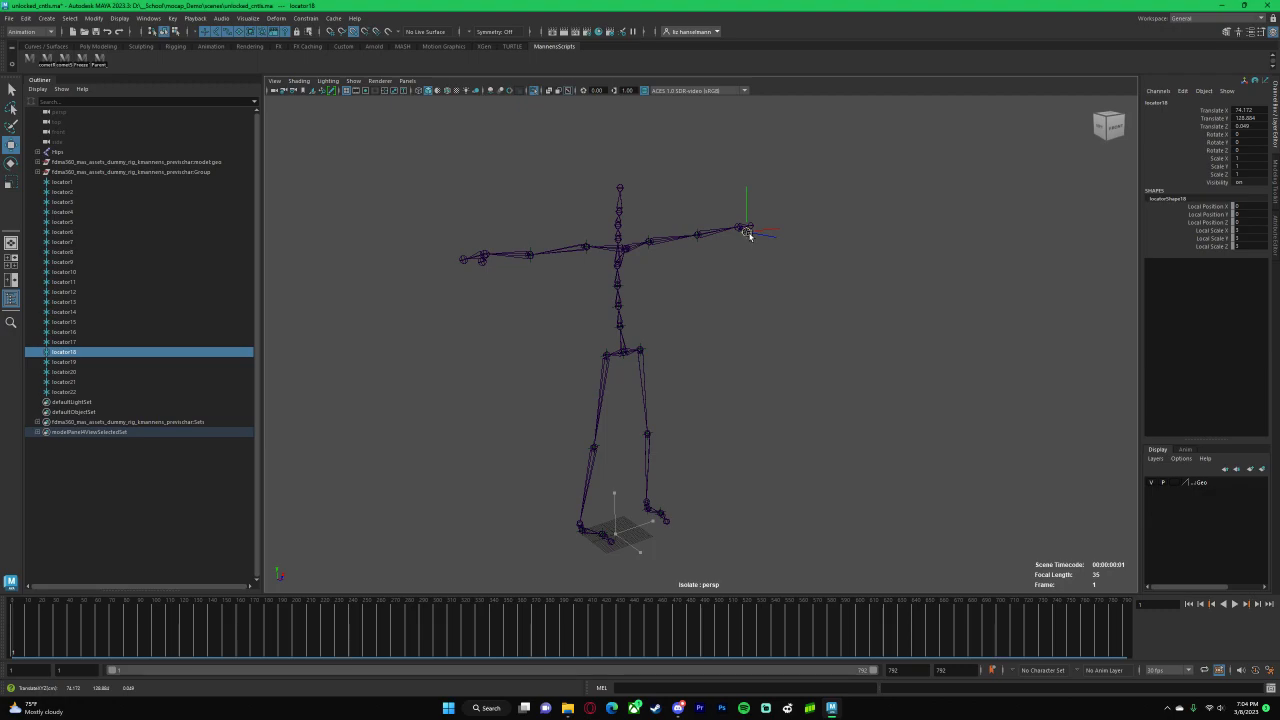
click(66, 363)
drag(620, 533, 481, 255)
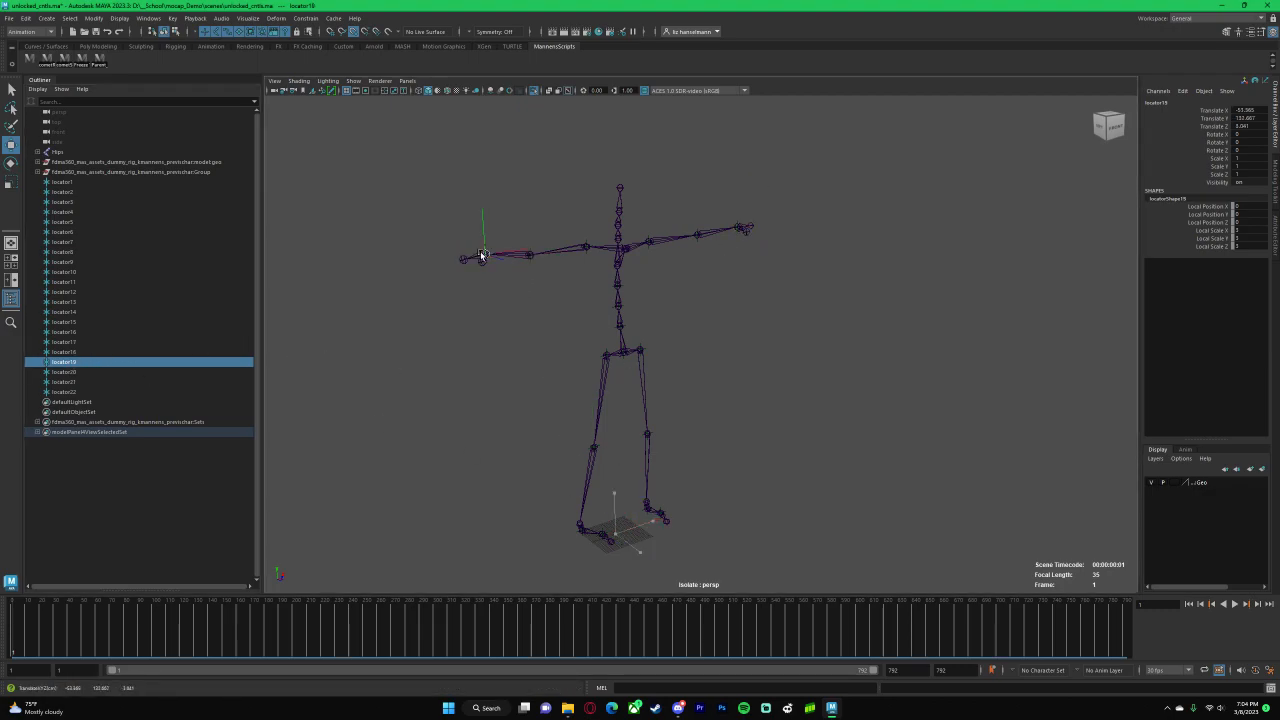
Snap locator20 onto the neck joint and locator21 onto the joint at the base of the head
click(62, 372)
drag(617, 532, 631, 233)
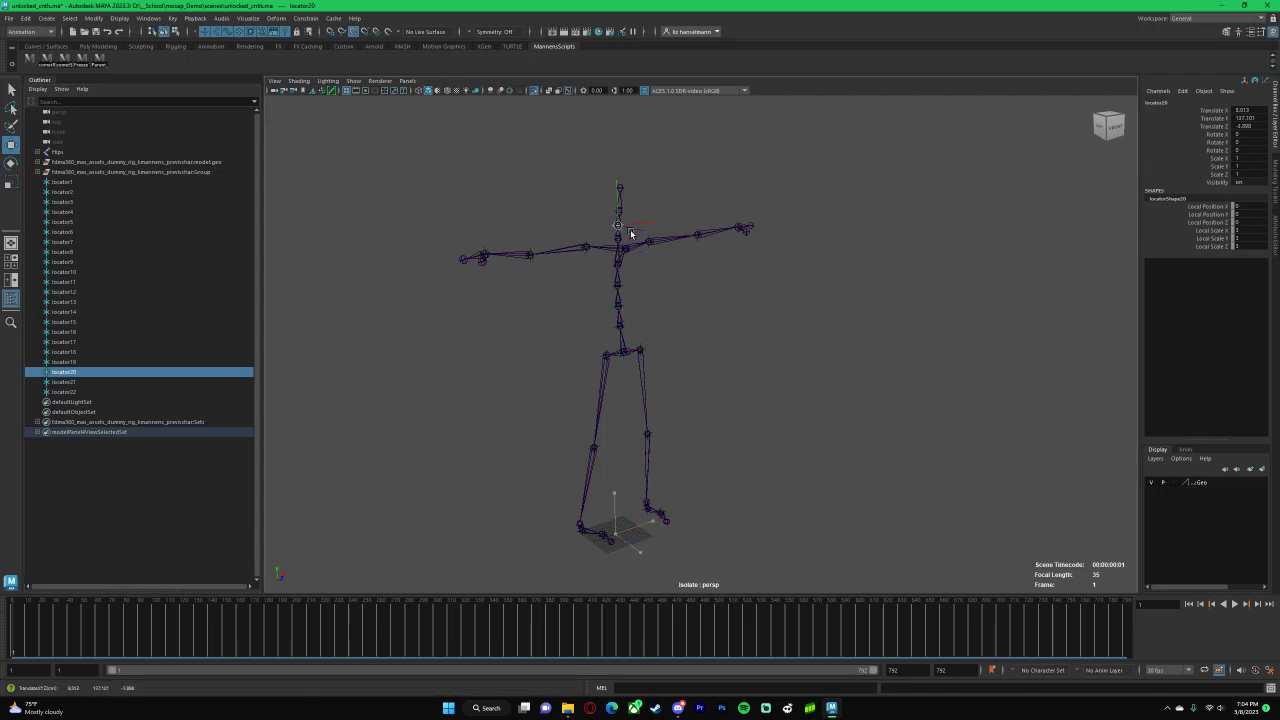
click(62, 382)
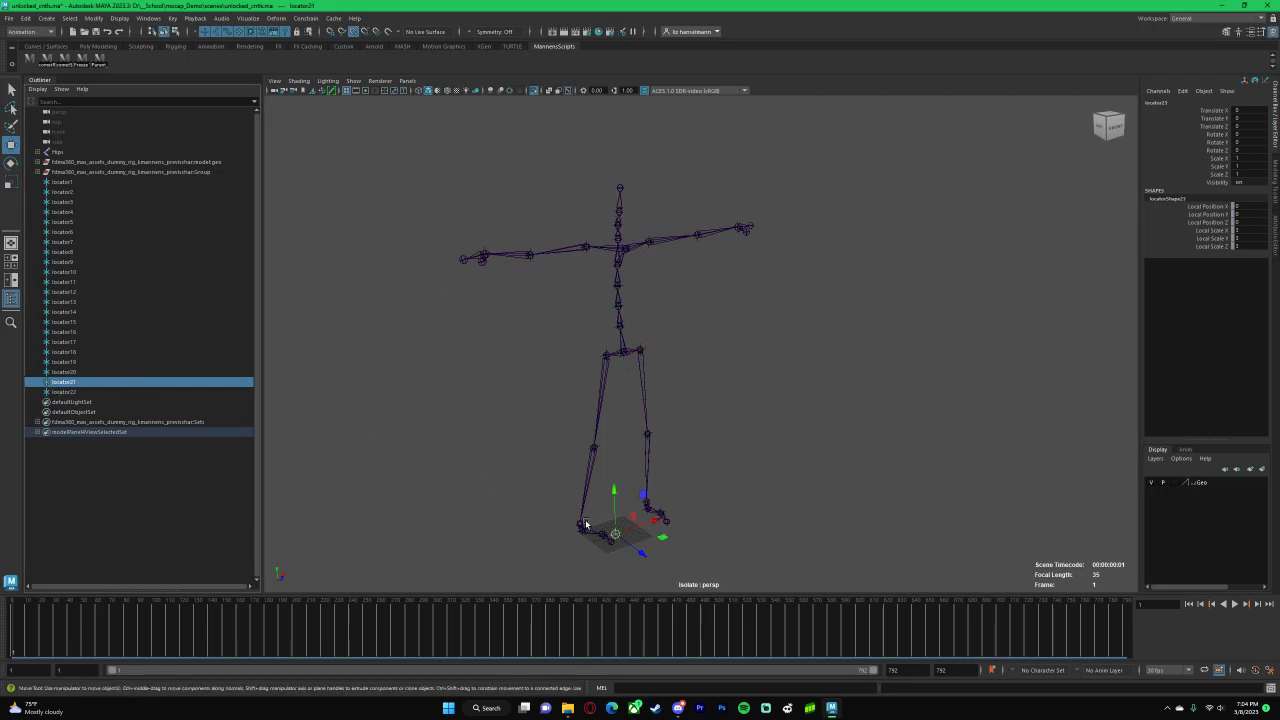
drag(620, 522, 622, 206)
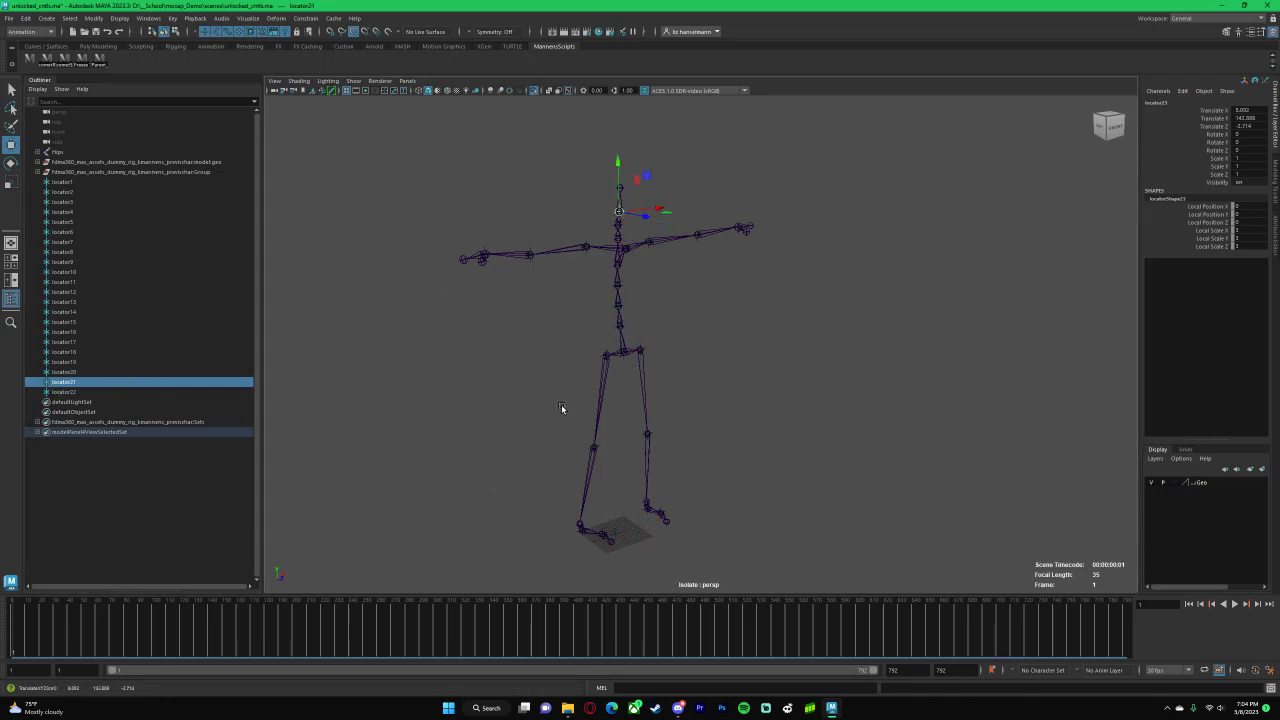
Reorder locator13 beside locator22 in the outliner, and rename the two locators Clav_L and Clav_R
click(62, 301)
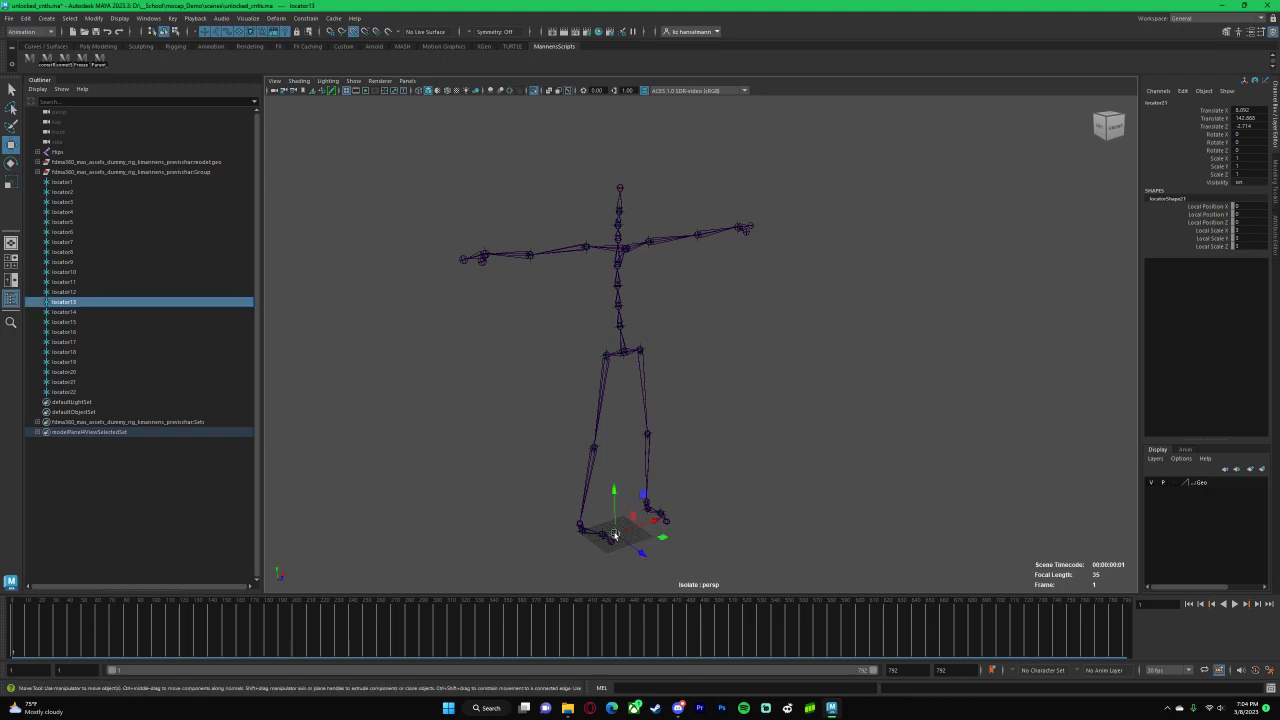
middle_drag(62, 307, 62, 386)
click(62, 394)
click(61, 383)
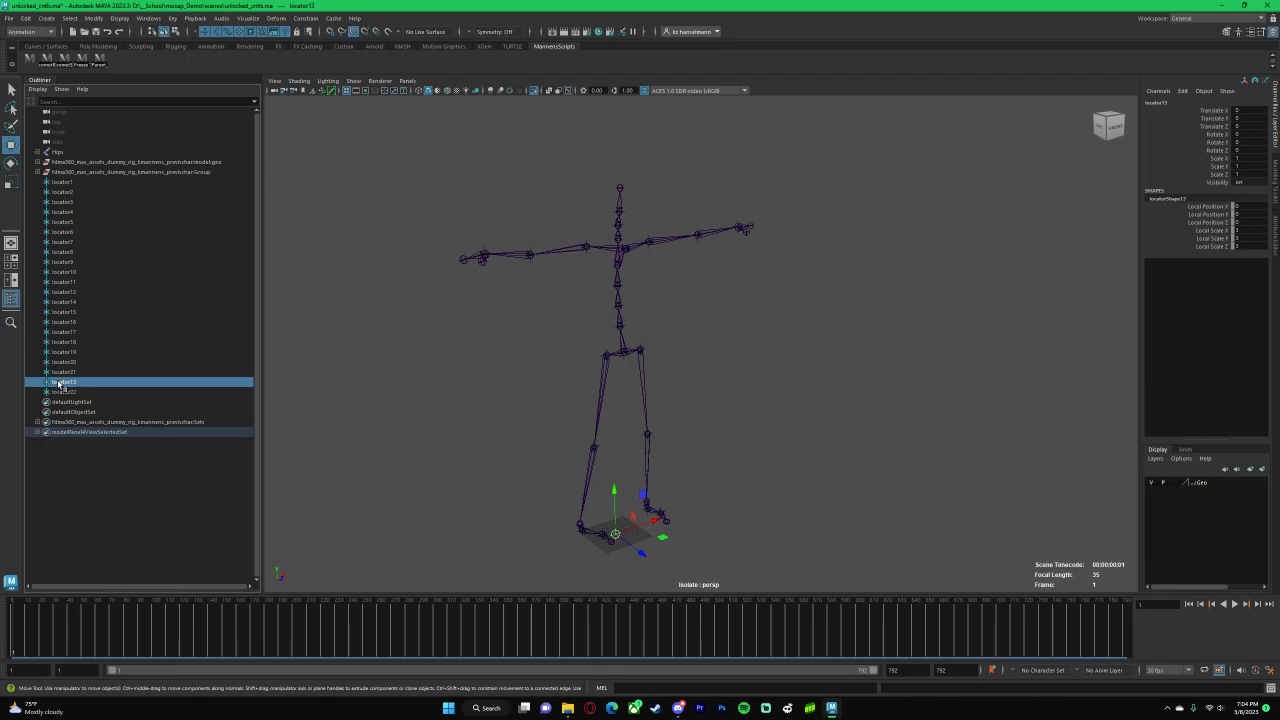
double_click(63, 383)
text(cl)
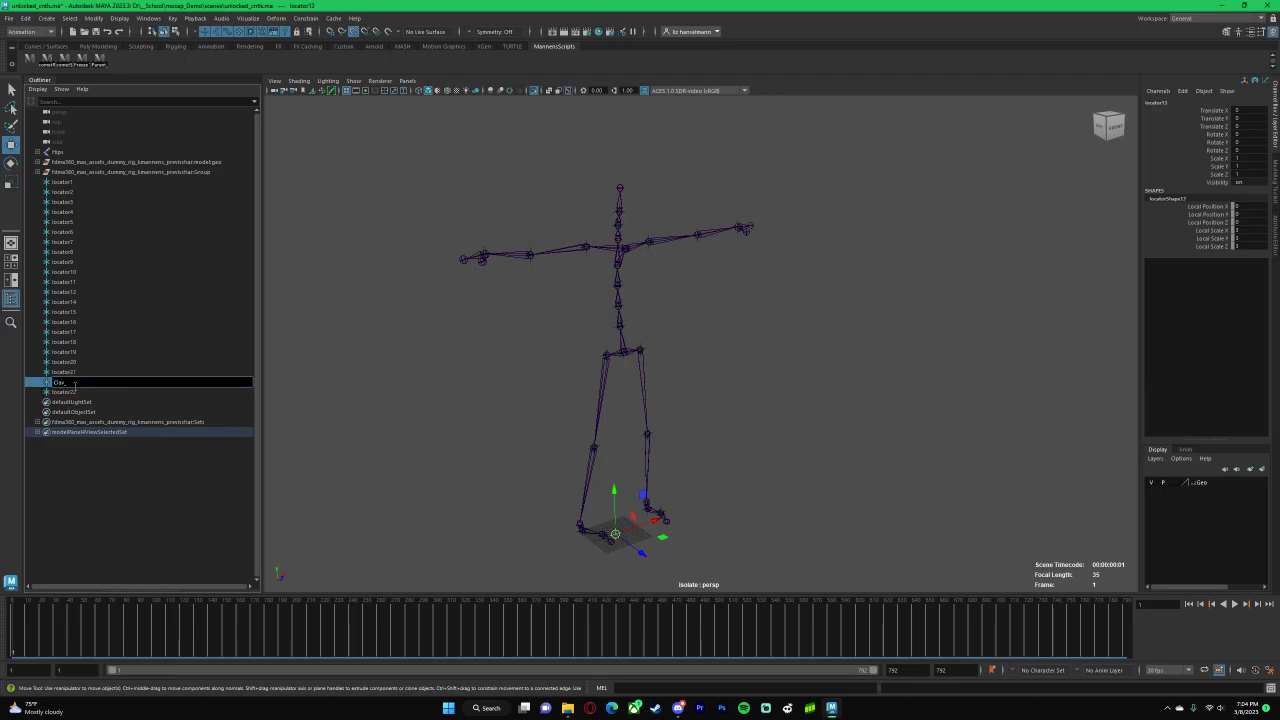
double_click(68, 392)
text(cl)
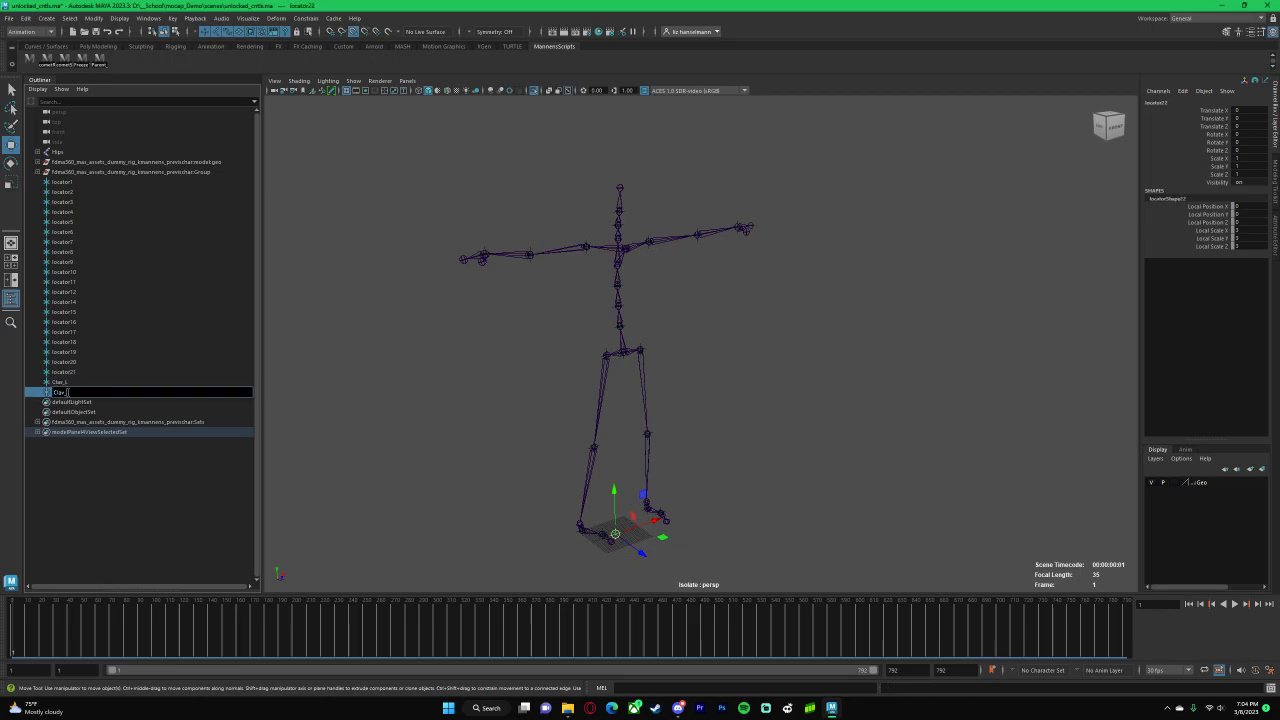
key(Return)
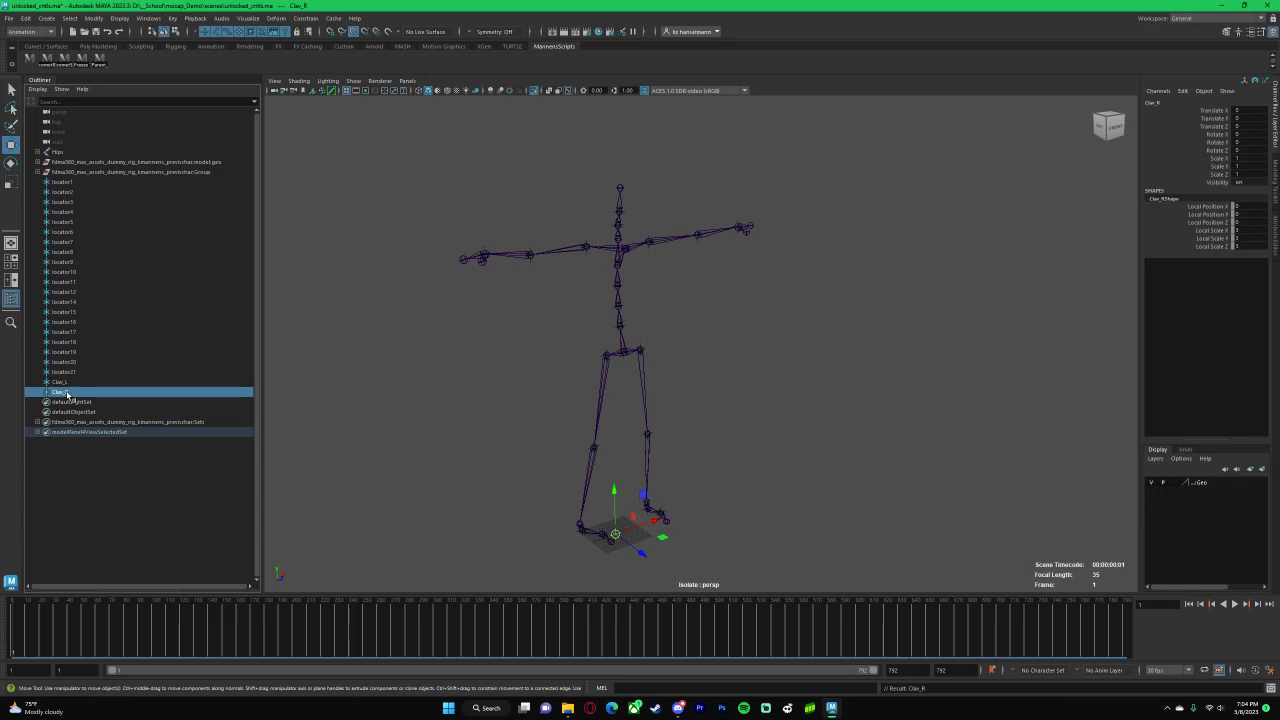
Snap Clav_L and Clav_R together onto the clavicle joints at the upper chest
shift+click(61, 385)
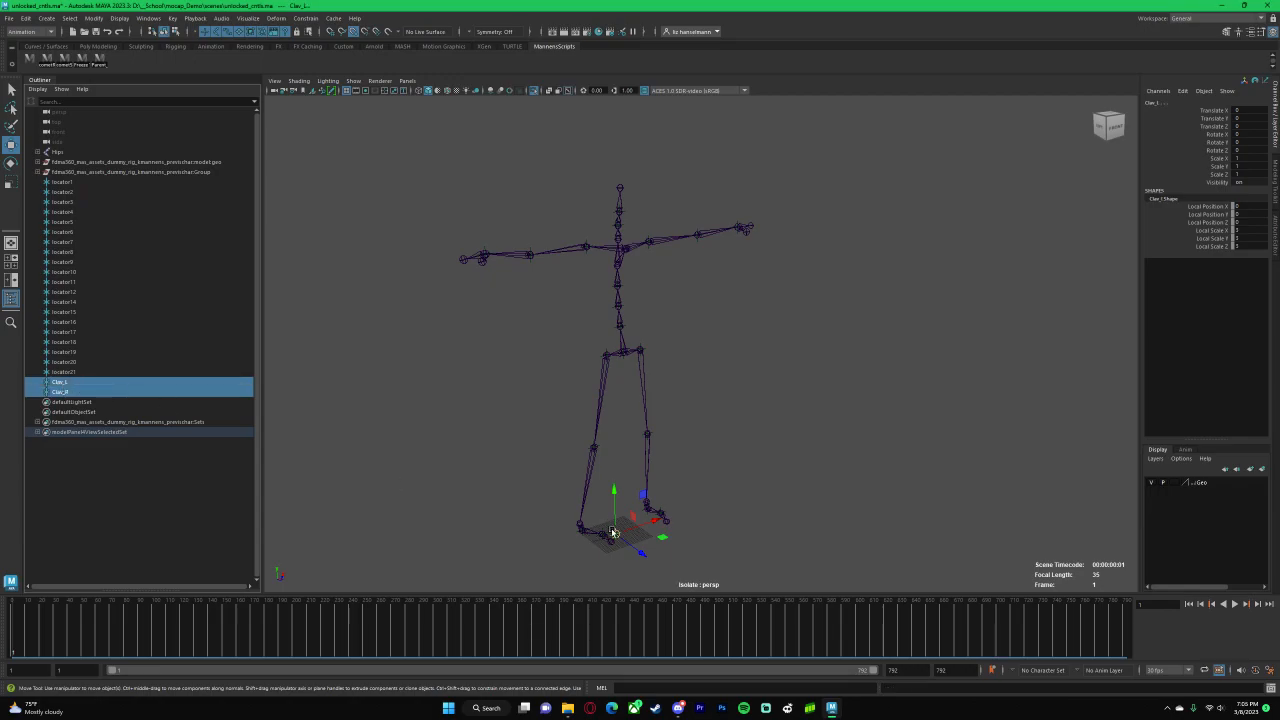
drag(614, 537, 625, 248)
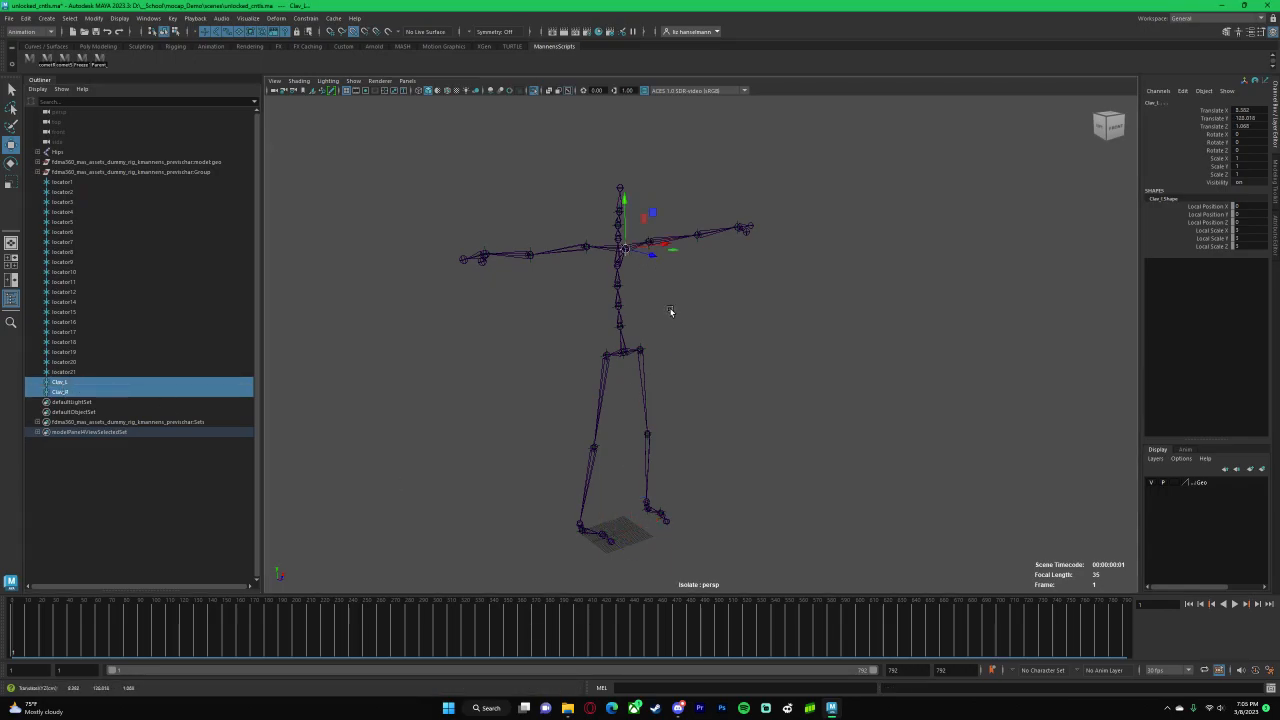
alt+drag(694, 322, 640, 298)
alt+right_drag(610, 298, 617, 383)
alt+middle_drag(606, 294, 704, 424)
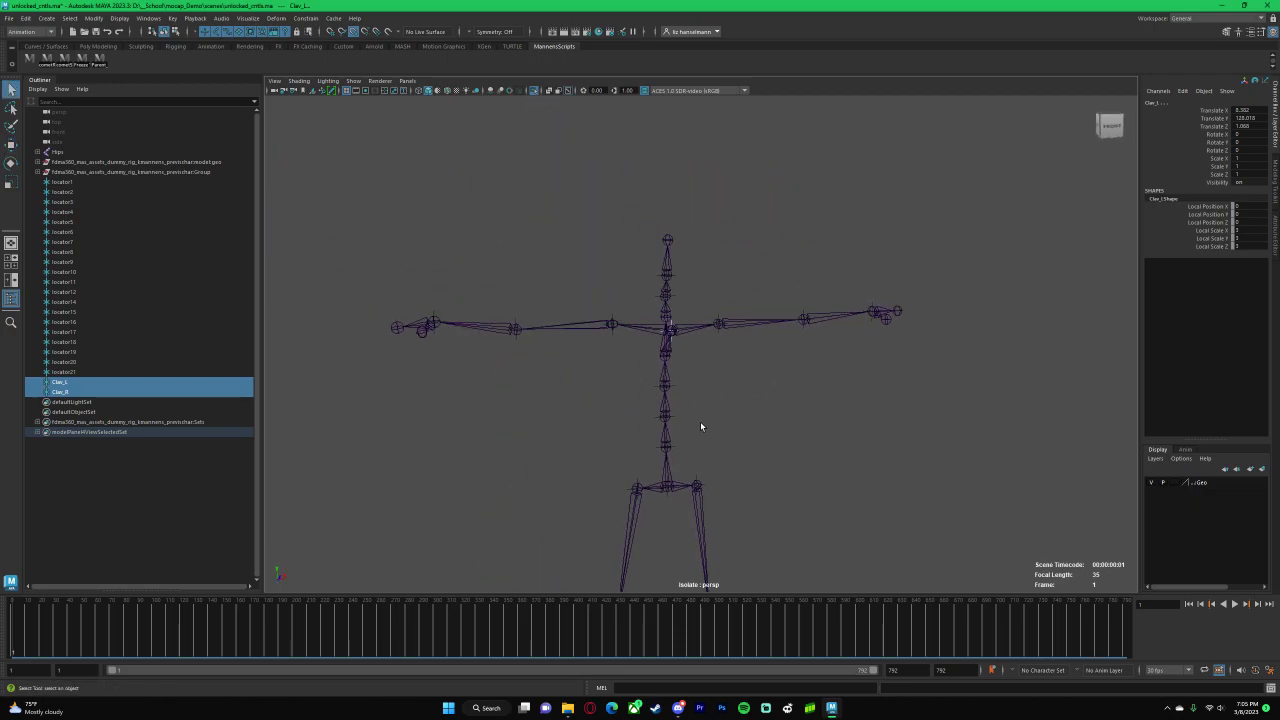
click(728, 400)
alt+drag(737, 409, 693, 422)
alt+right_drag(693, 424, 697, 484)
alt+middle_drag(666, 438, 881, 385)
alt+drag(881, 372, 480, 366)
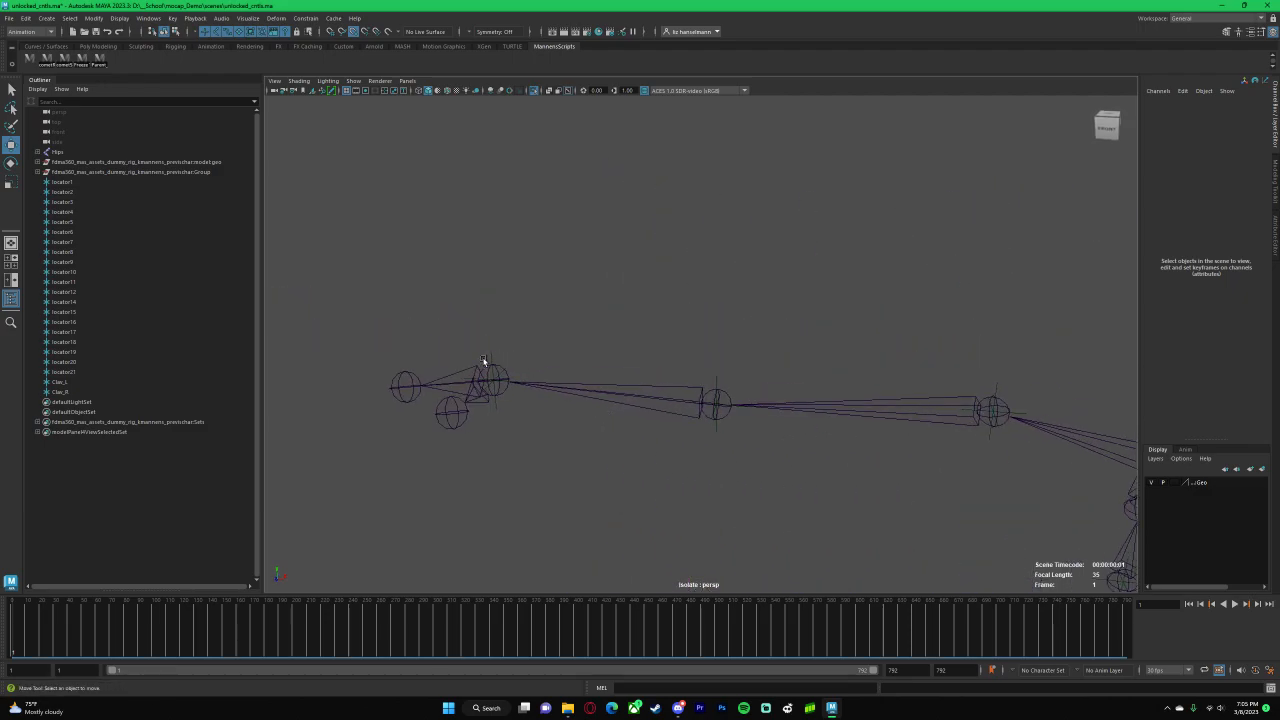
click(489, 357)
key(q)
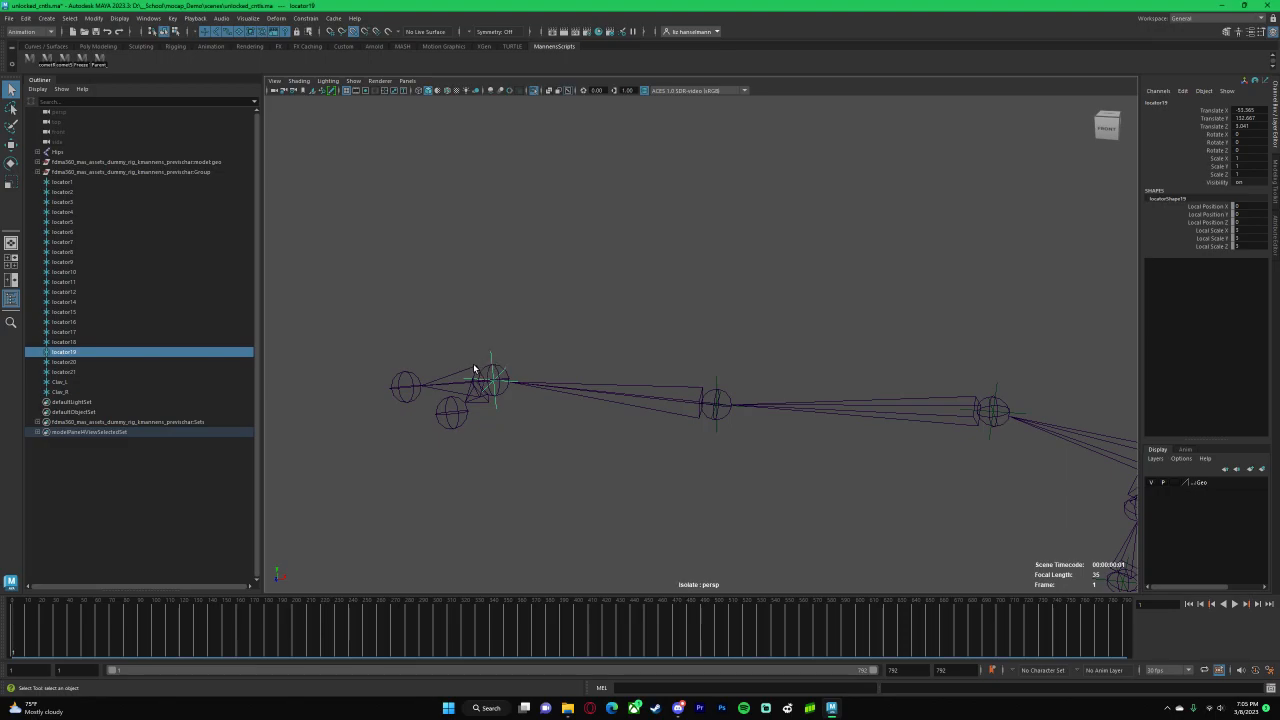
click(482, 368)
click(400, 180)
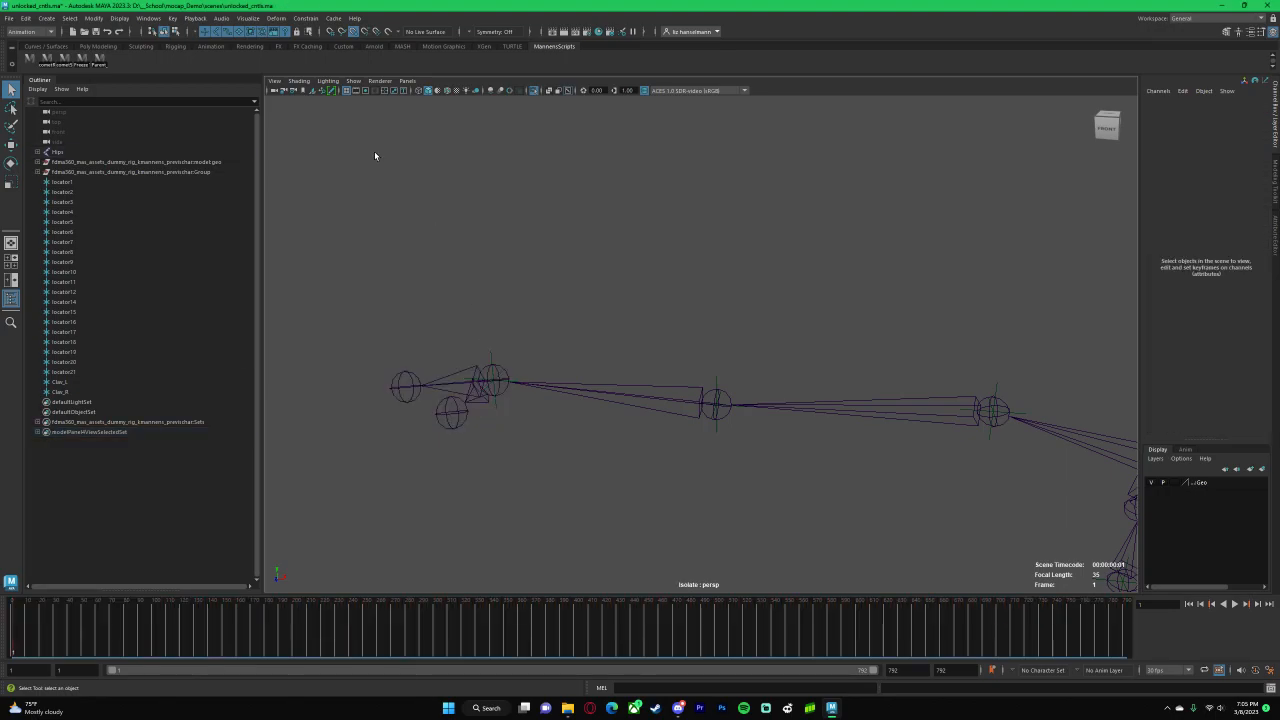
Open the Orient constraint options and orient-constrain locator19 to the right hand joint
click(309, 18)
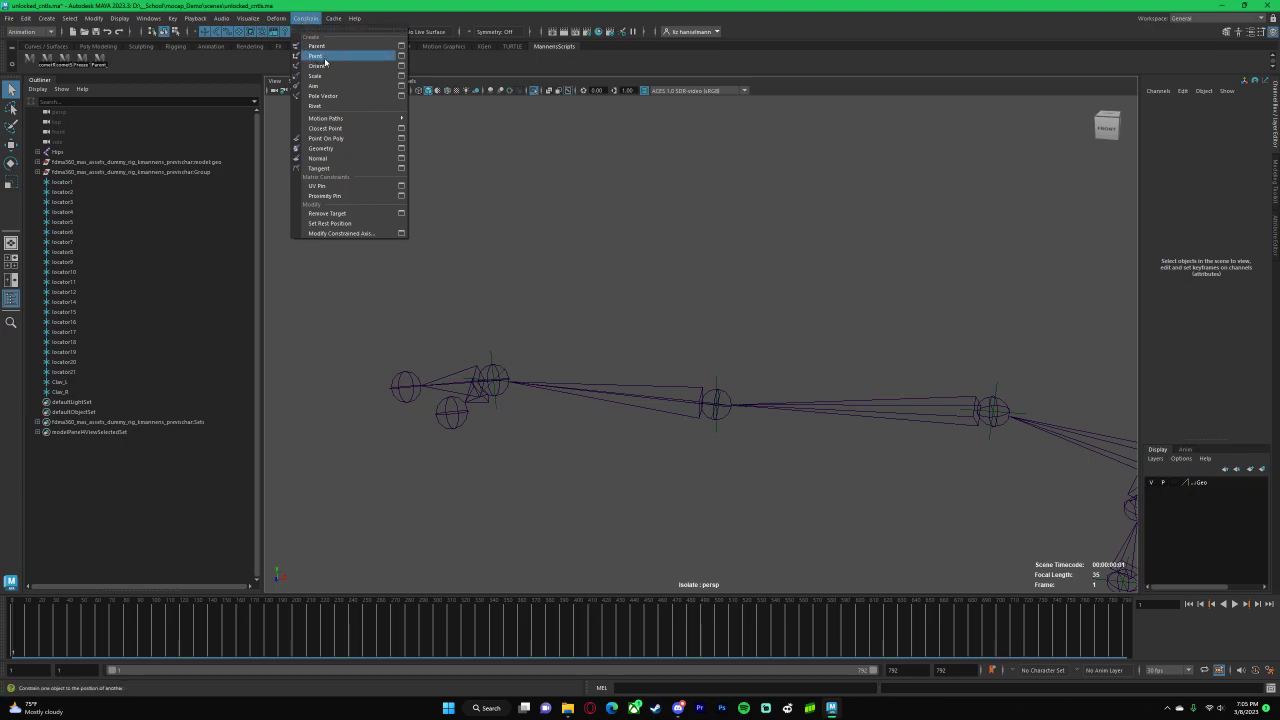
click(401, 66)
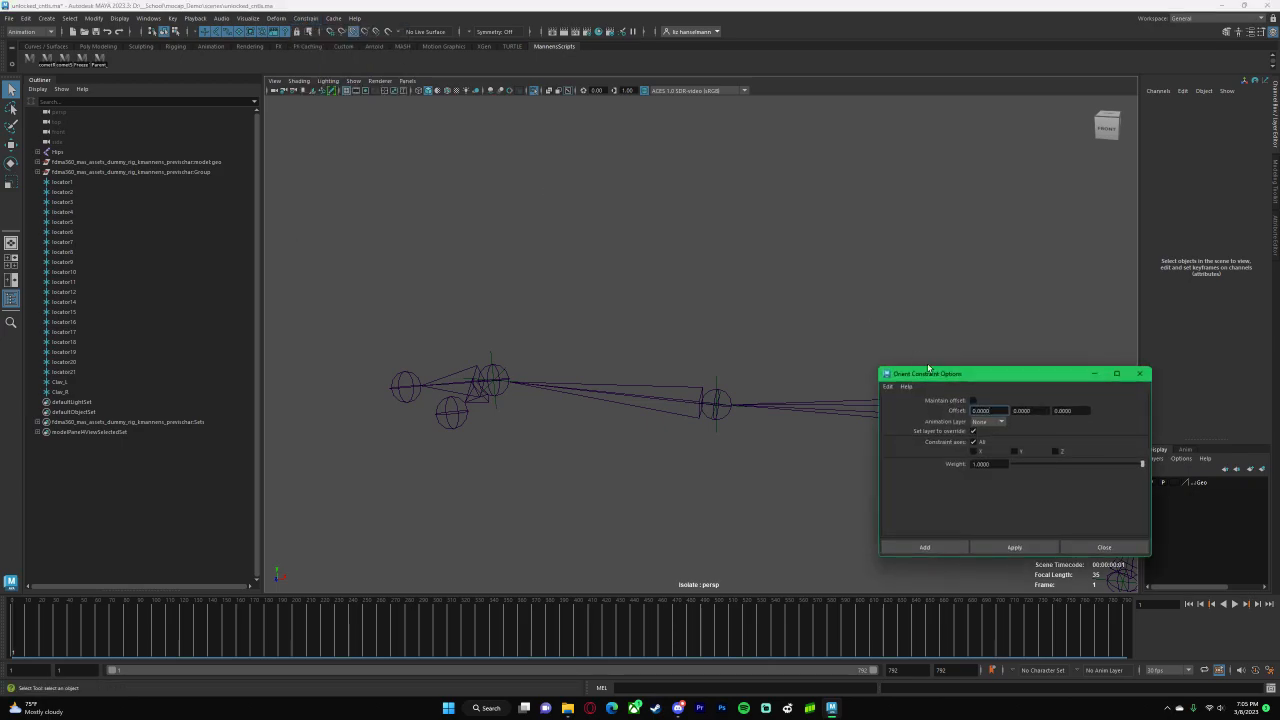
drag(996, 376, 925, 277)
alt+drag(557, 403, 503, 411)
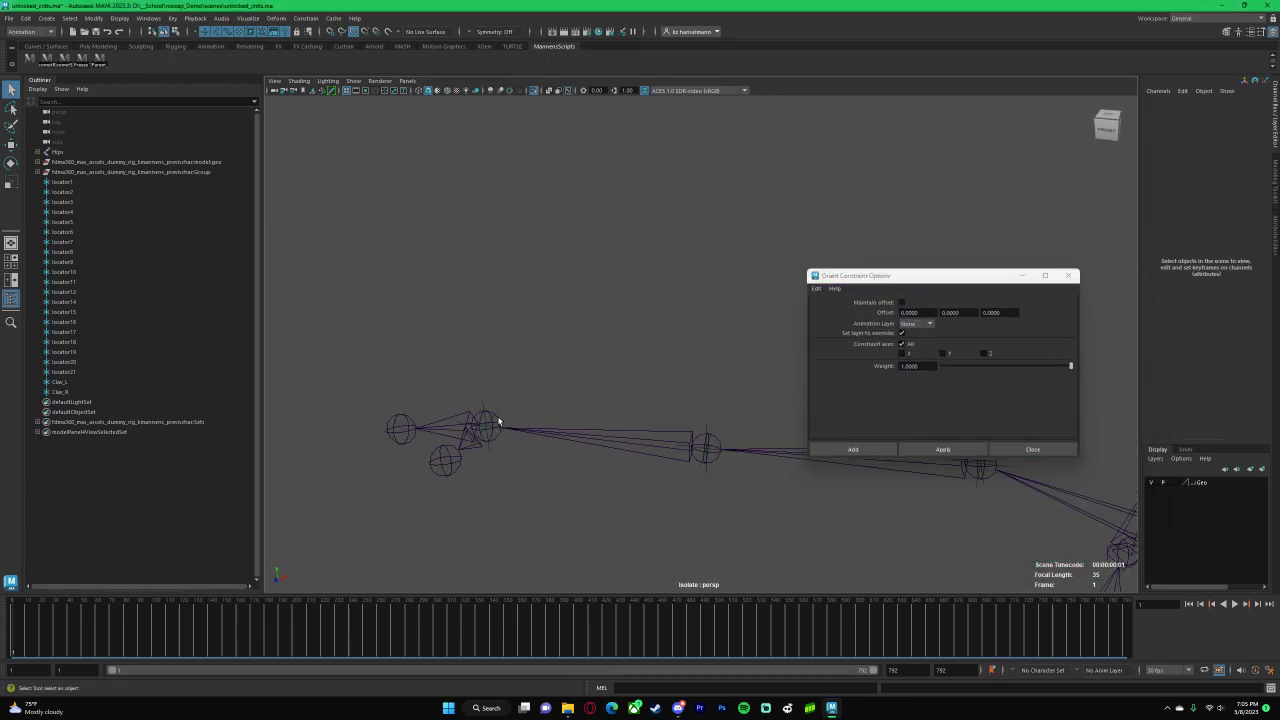
click(498, 414)
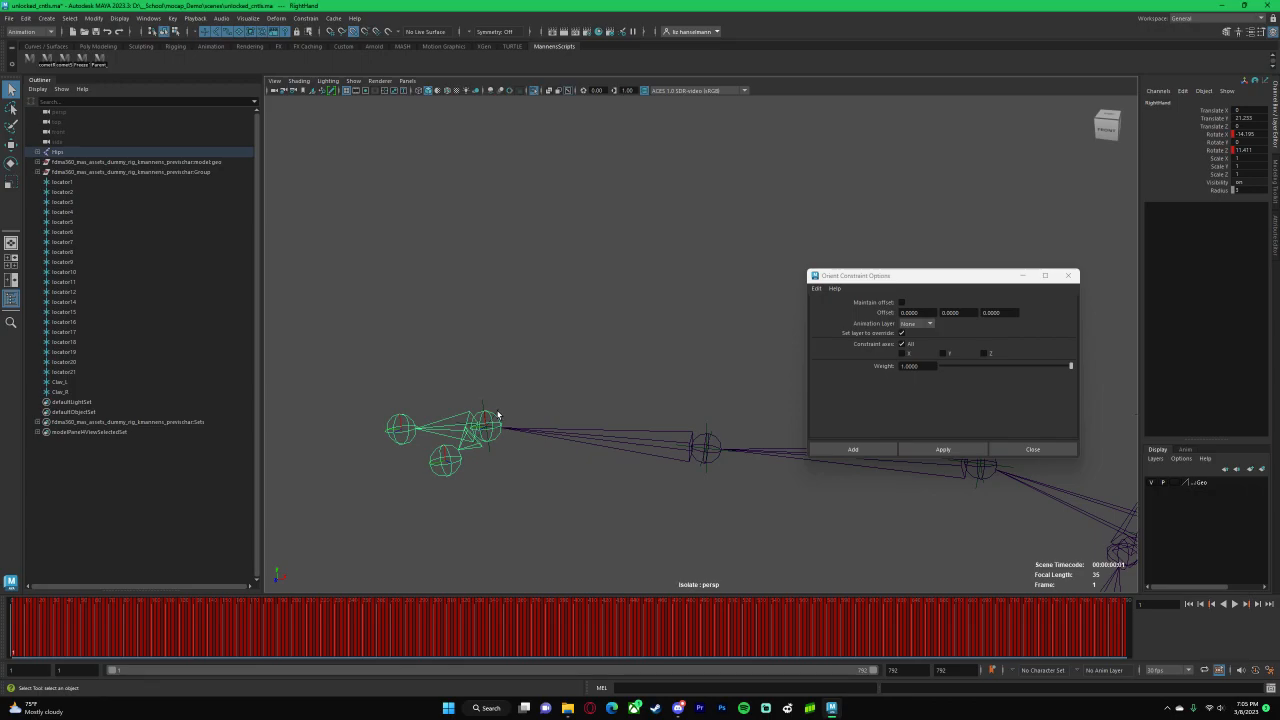
click(498, 414)
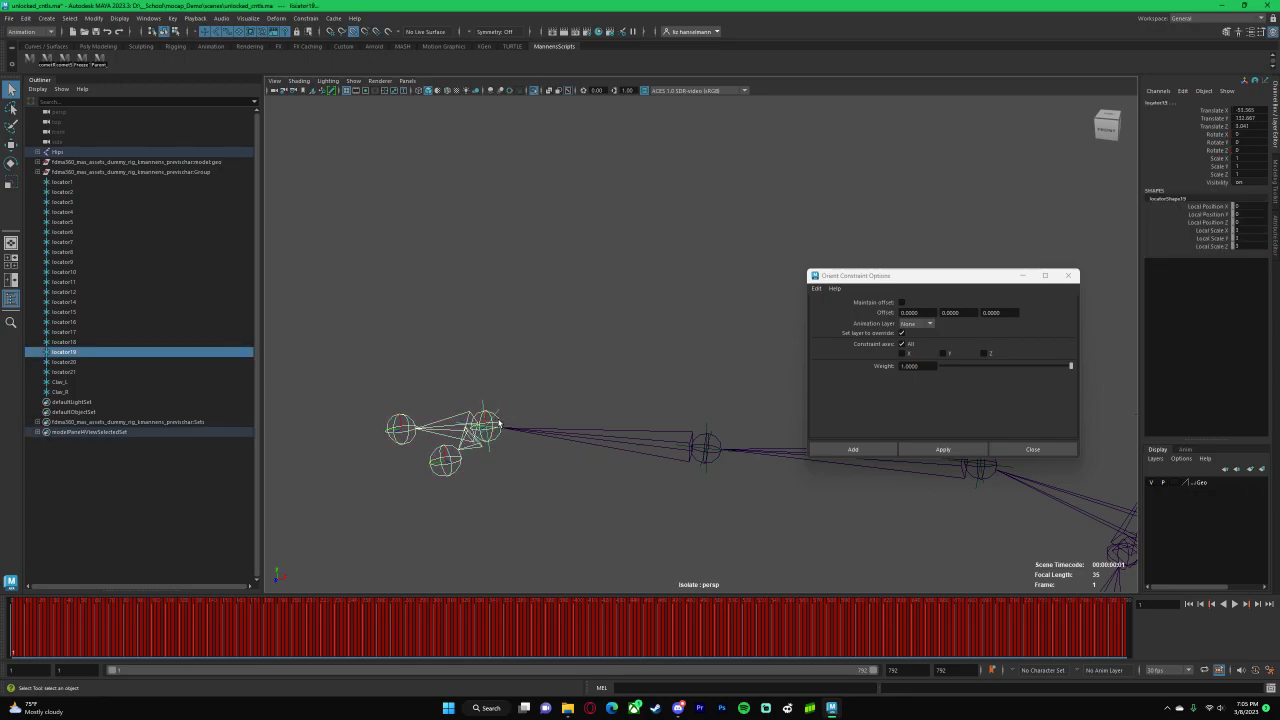
click(918, 449)
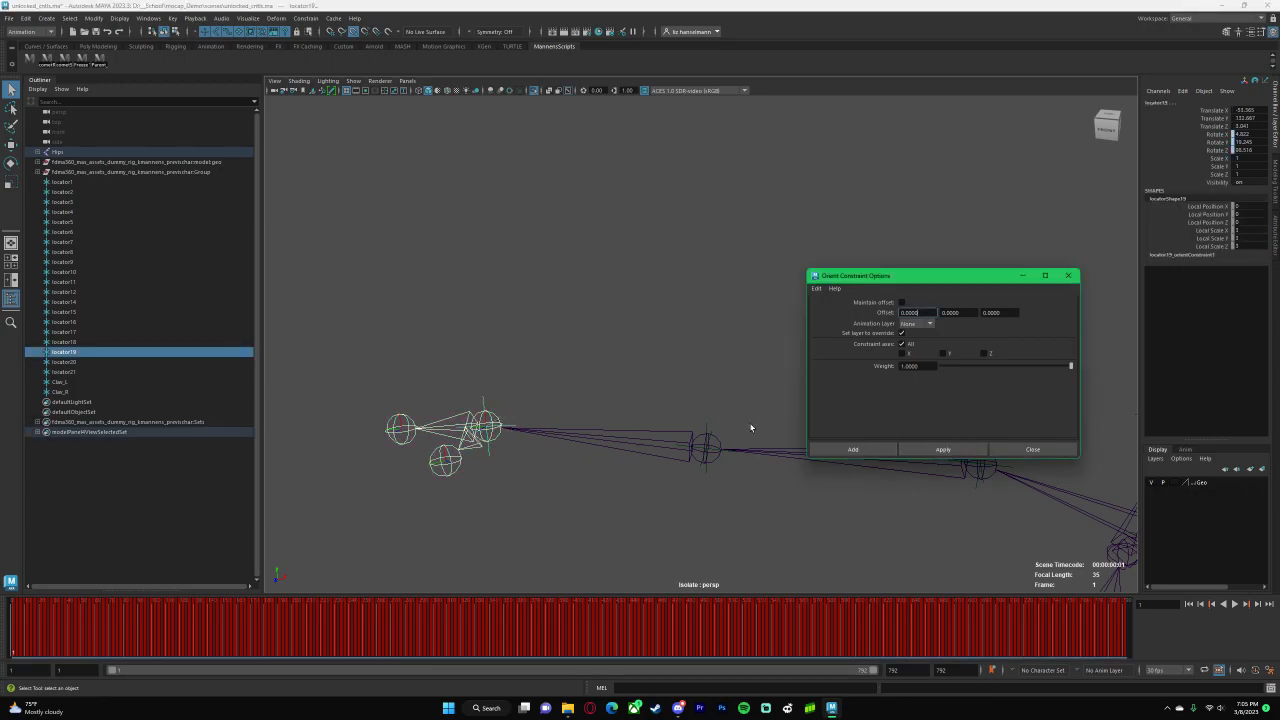
Orient-constrain locator16 to the right elbow joint and locator14 to the right shoulder joint
click(535, 385)
click(943, 449)
click(493, 357)
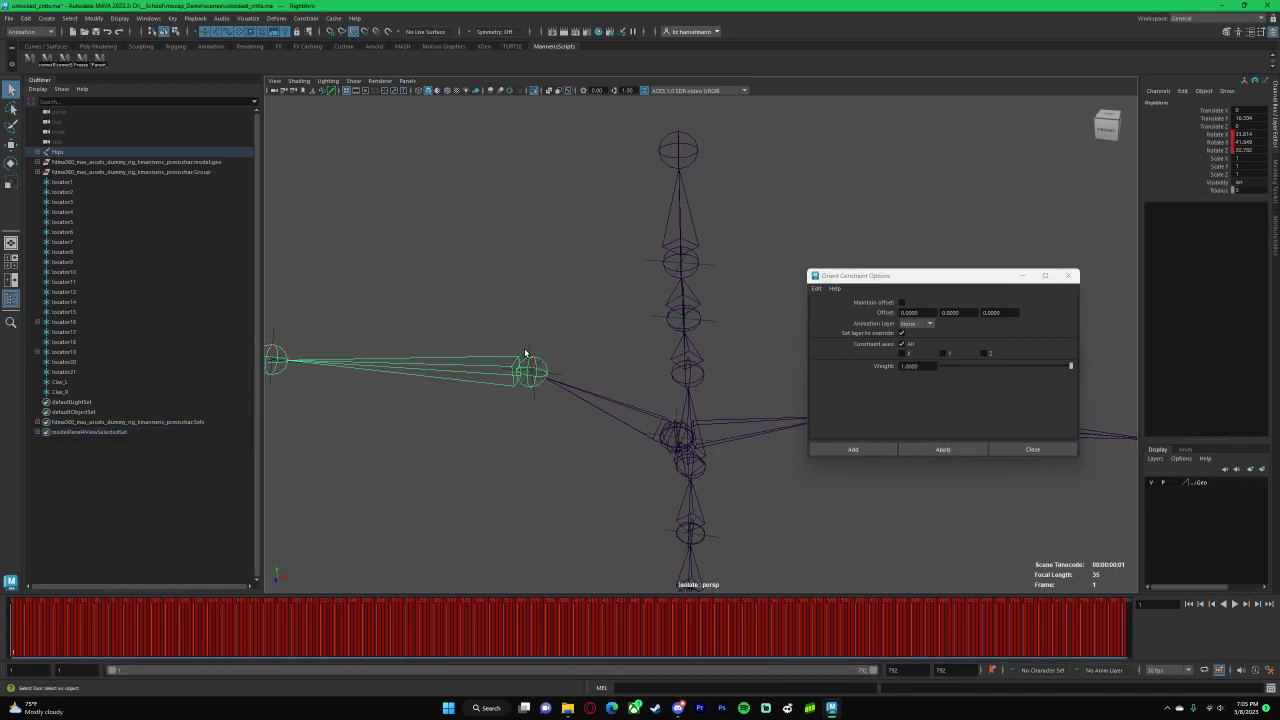
shift+click(528, 362)
click(943, 449)
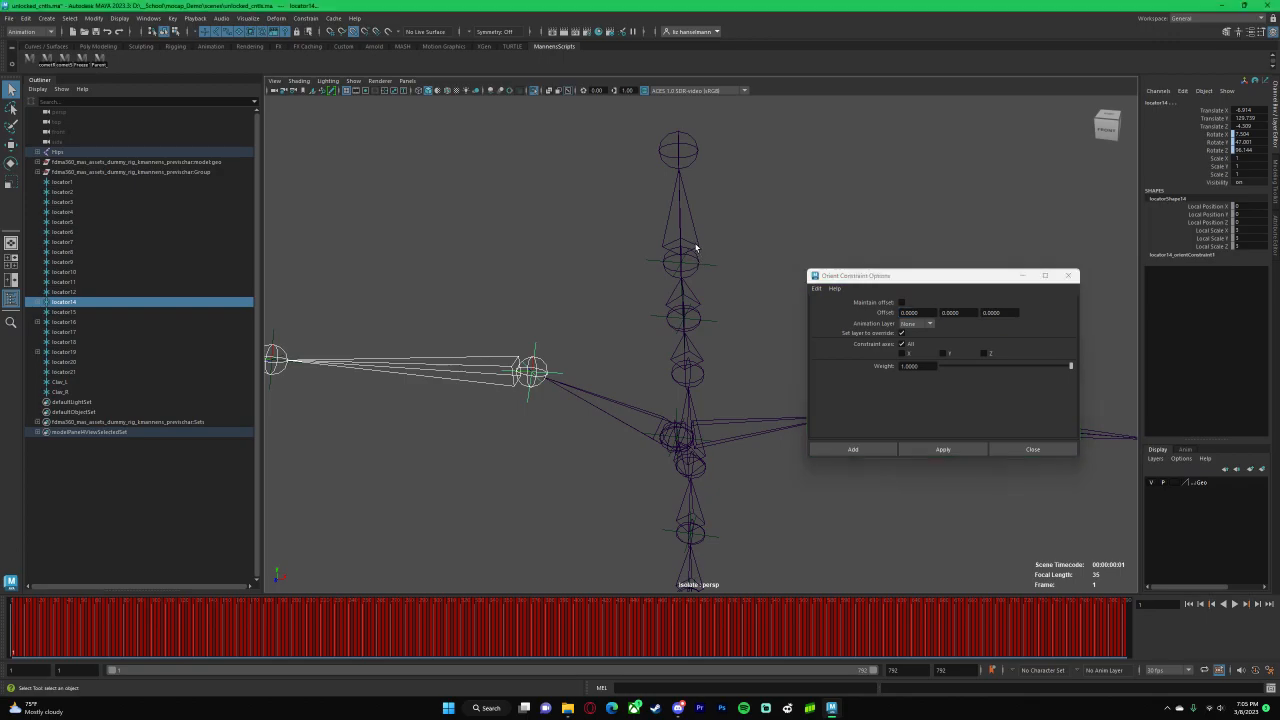
Orient-constrain locator21 to the head joint and locator20 to the neck joint below it
click(697, 247)
shift+click(708, 264)
click(935, 449)
click(701, 307)
shift+click(712, 318)
click(943, 449)
Orient-constrain locator15 to the left shoulder joint and locator17 to the left elbow joint
alt+drag(790, 406, 646, 346)
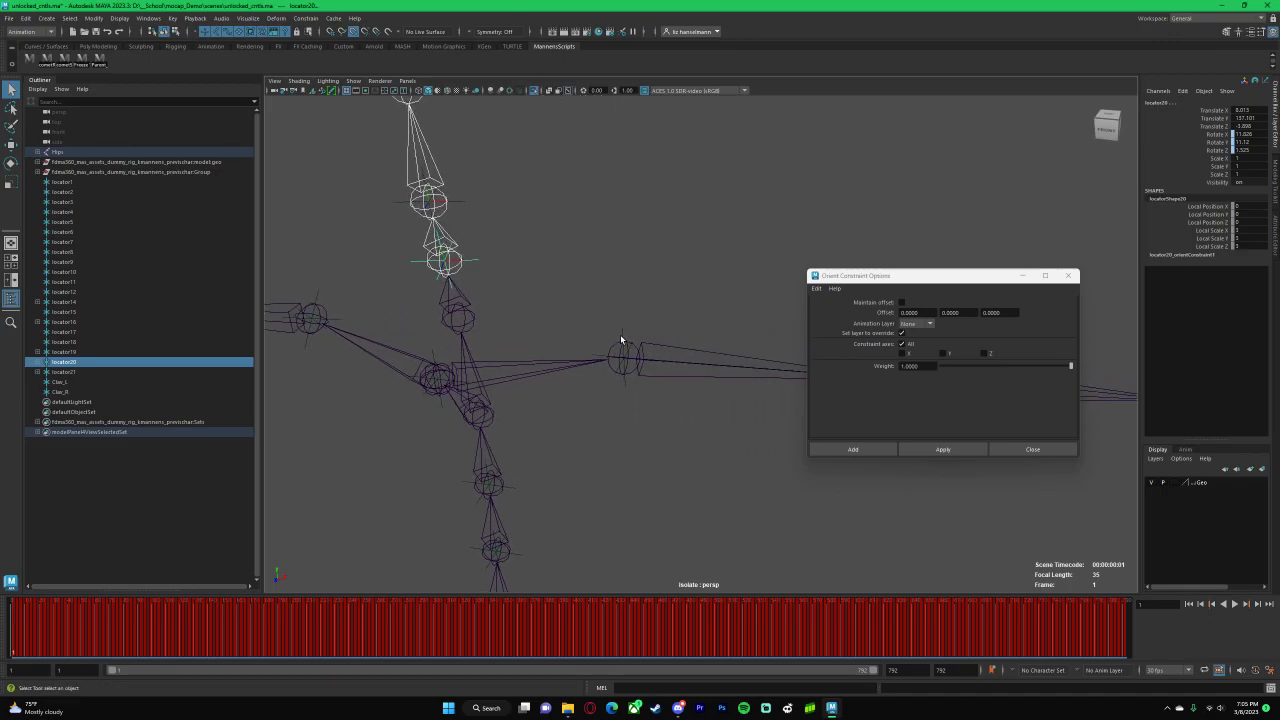
click(622, 337)
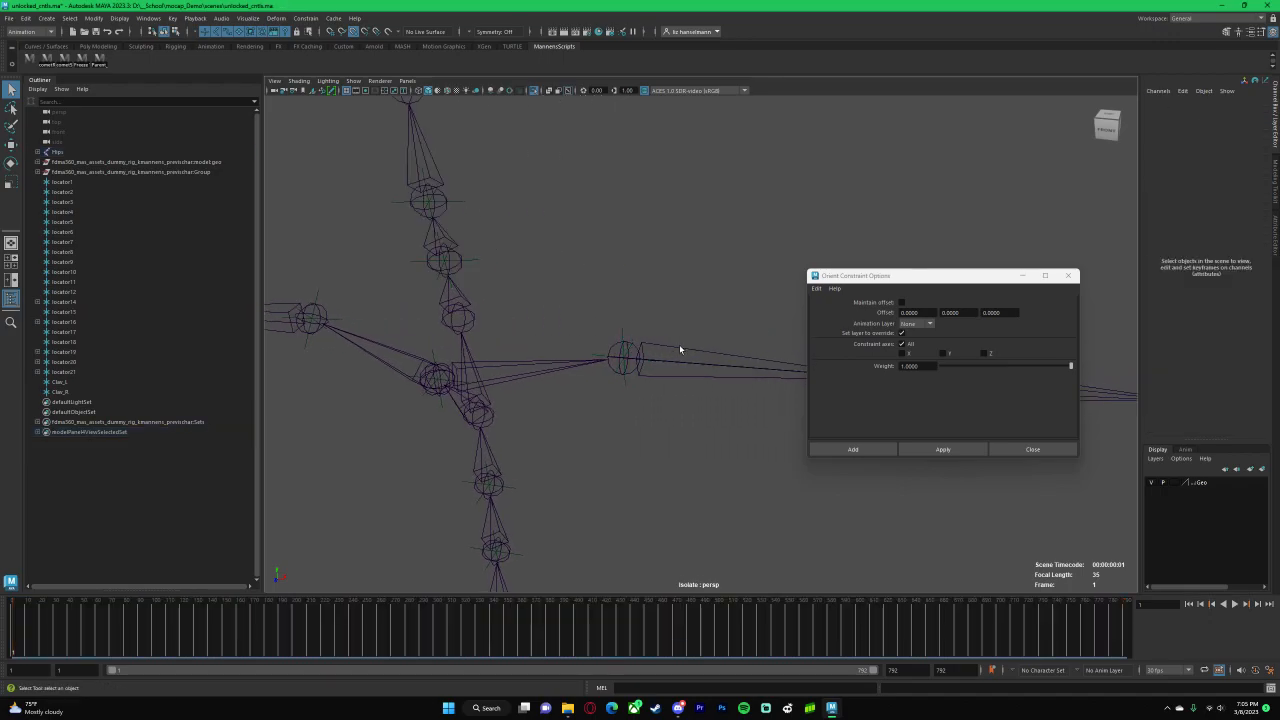
click(680, 350)
click(943, 449)
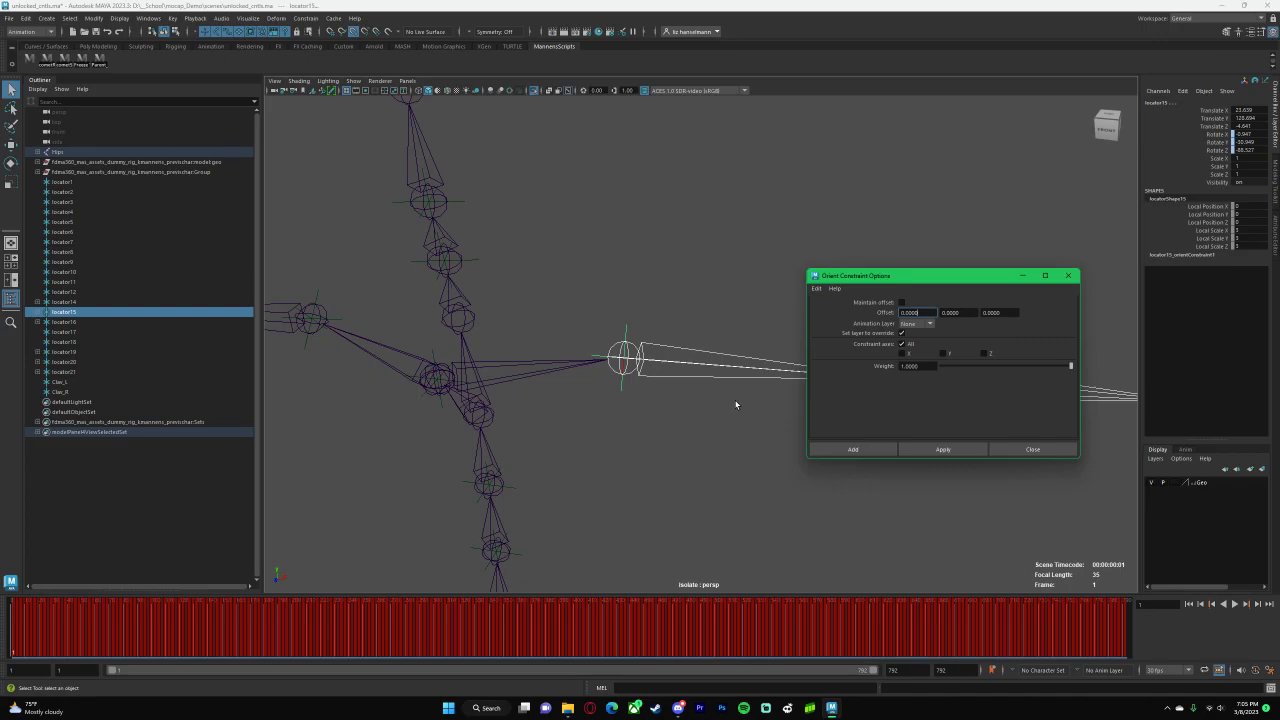
click(656, 328)
shift+click(611, 315)
alt+middle_drag(681, 343, 492, 334)
click(912, 447)
Orient-constrain locator18 to the left hand joint
click(686, 340)
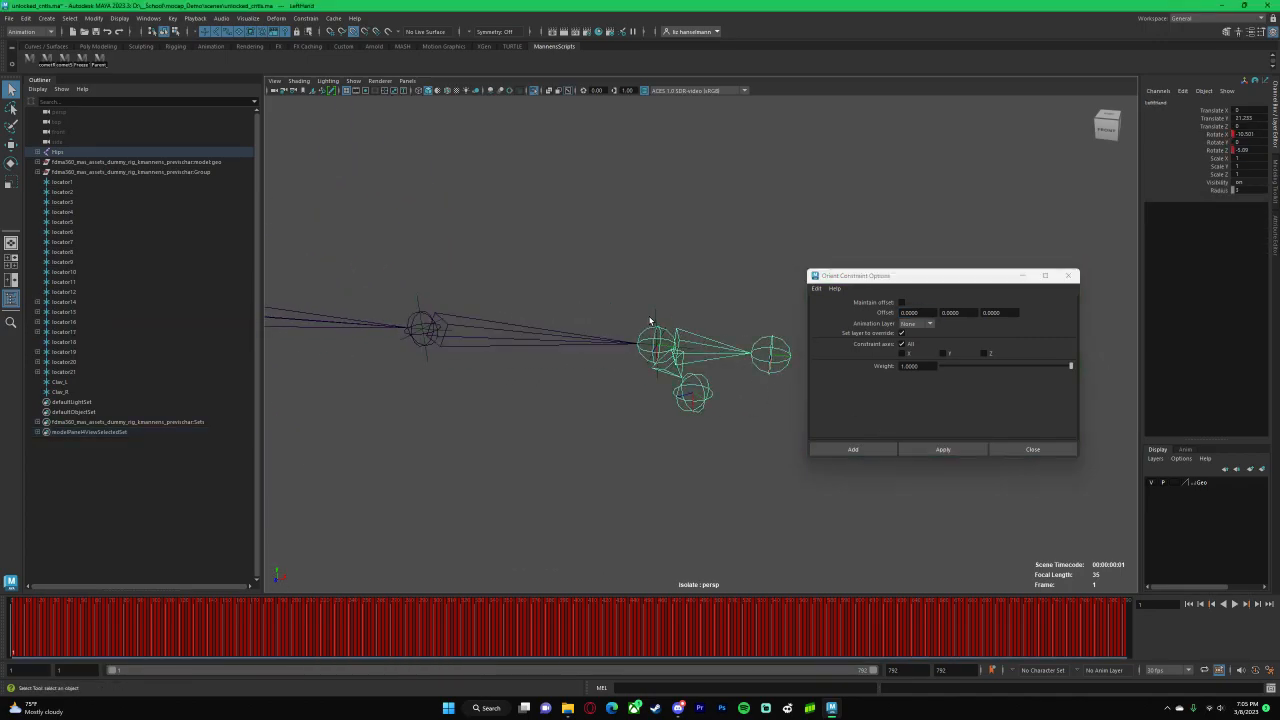
click(655, 319)
click(940, 449)
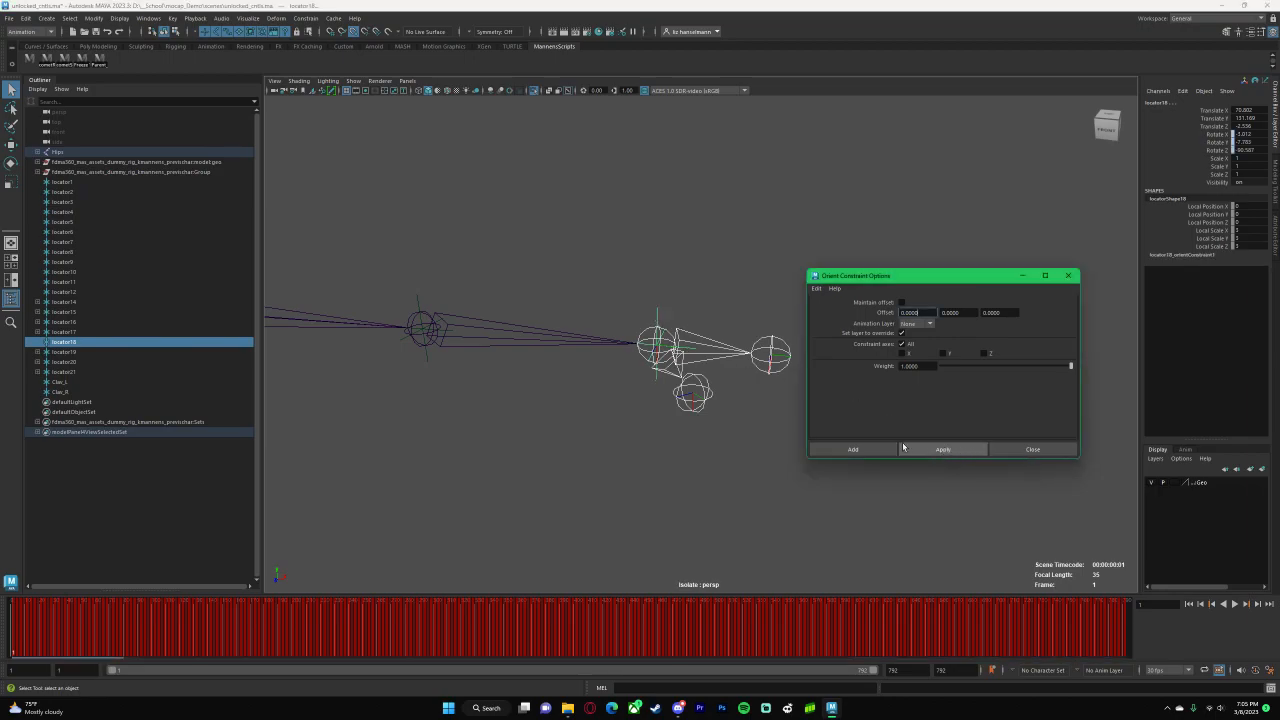
Orient-constrain locator12 to the third spine joint above the hips
alt+right_drag(560, 454, 503, 466)
alt+middle_drag(503, 466, 604, 400)
scroll(604, 400, up, 2)
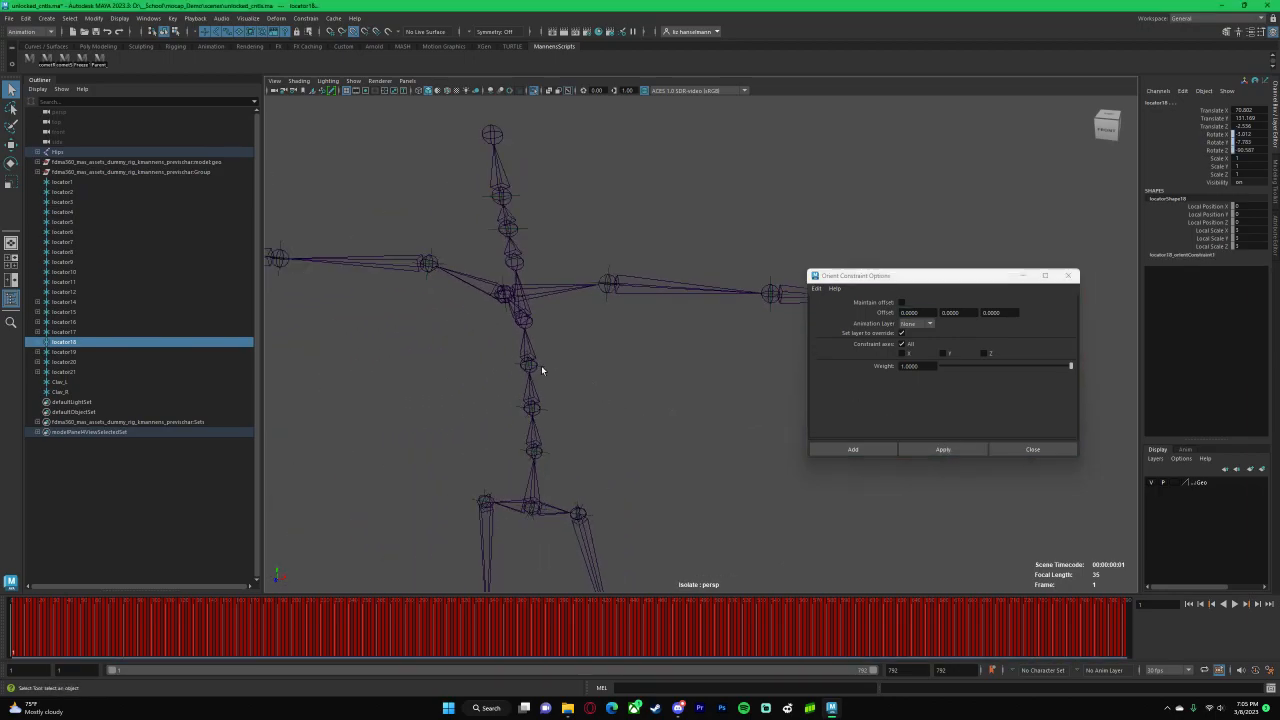
click(539, 363)
click(557, 371)
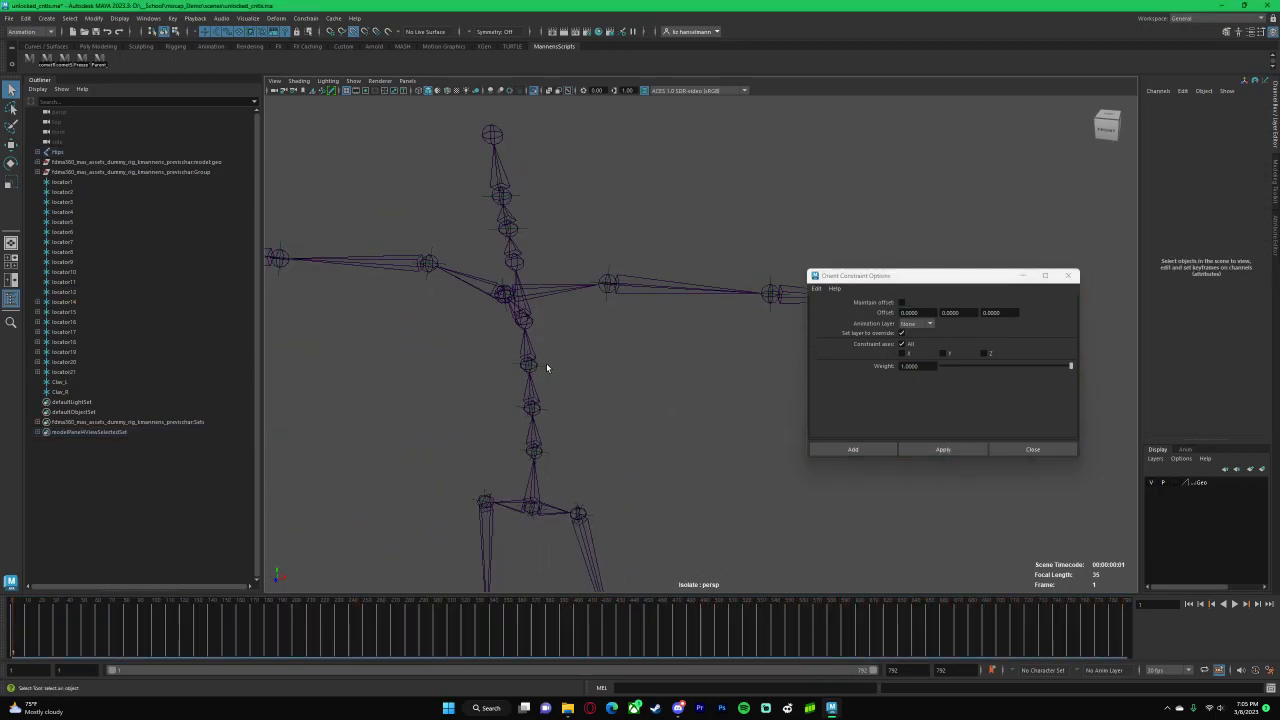
scroll(560, 376, up, 6)
alt+middle_drag(568, 384, 690, 368)
click(485, 338)
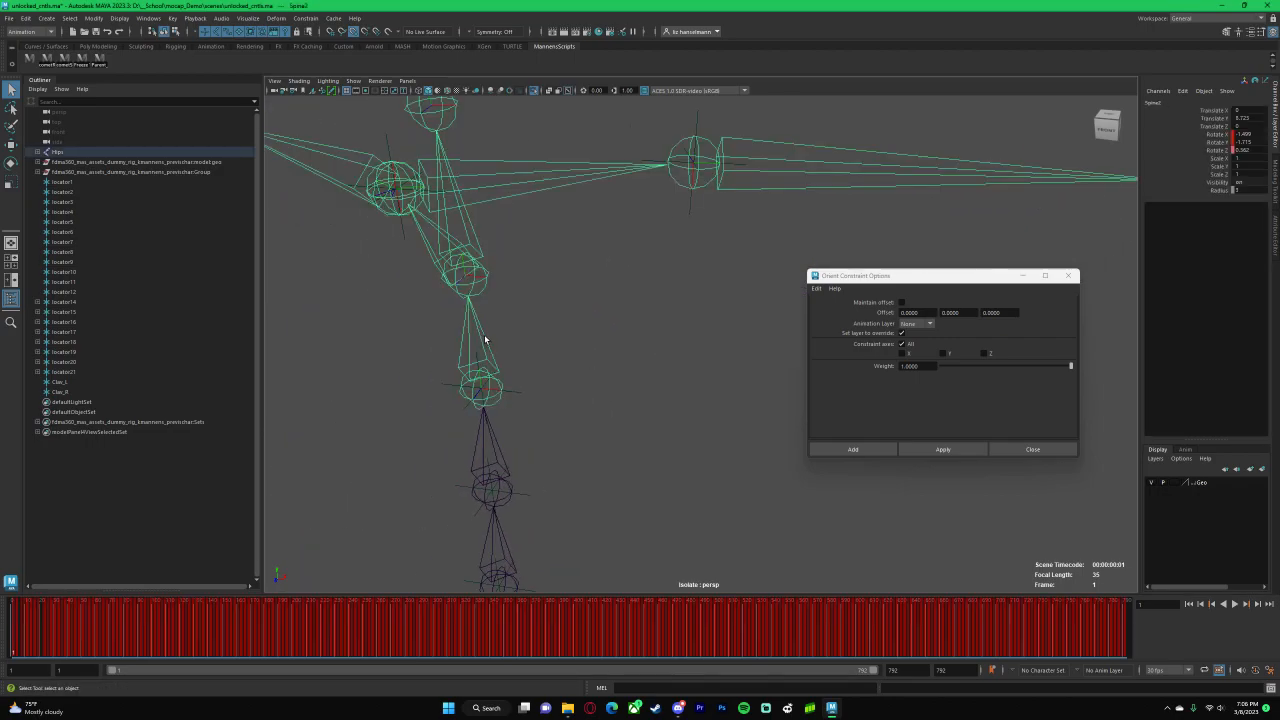
shift+click(516, 393)
click(945, 448)
Orient-constrain locator11 to the second spine joint above the hips and locator10 to the lowest spine joint
alt+middle_drag(622, 476, 639, 324)
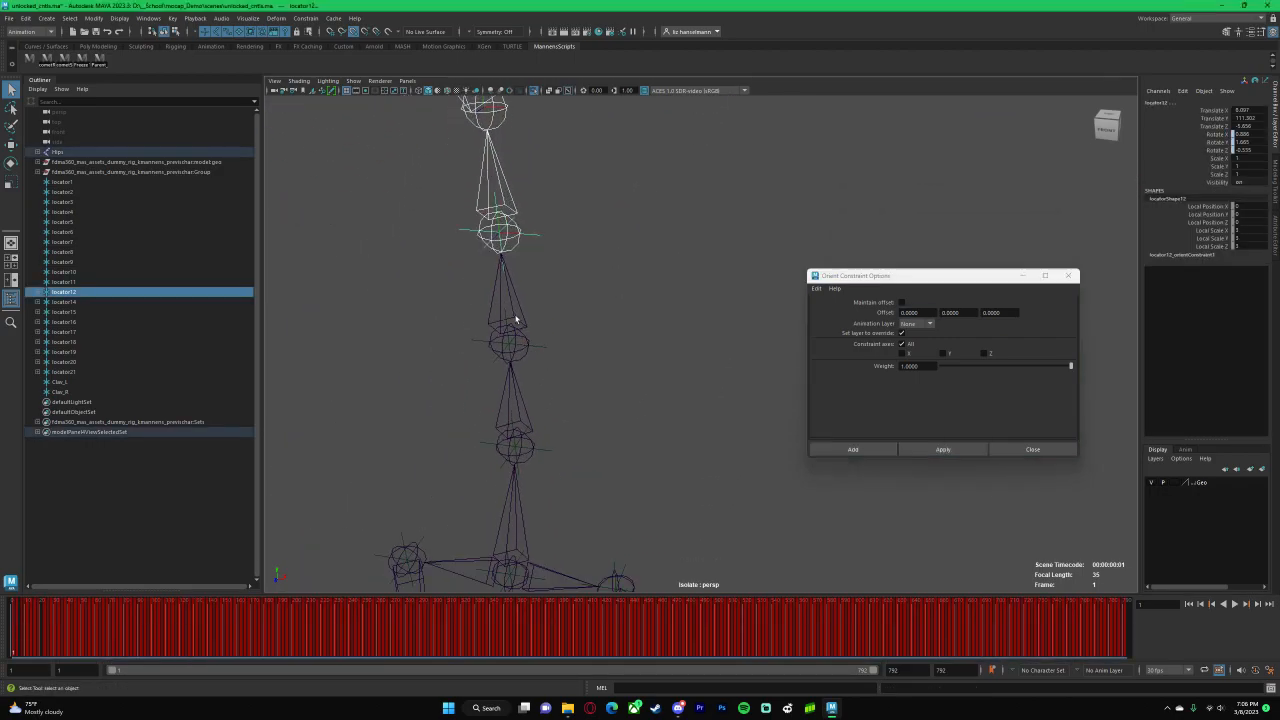
click(517, 324)
click(531, 340)
shift+click(531, 348)
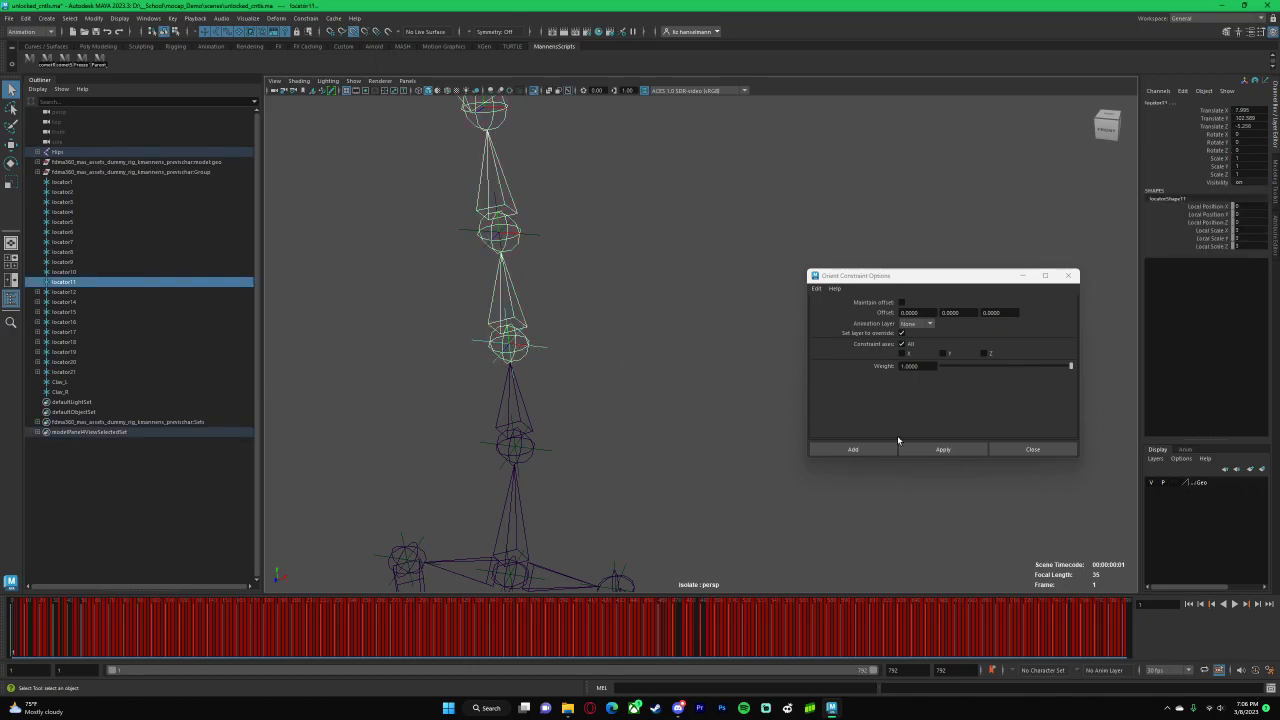
click(943, 449)
click(528, 413)
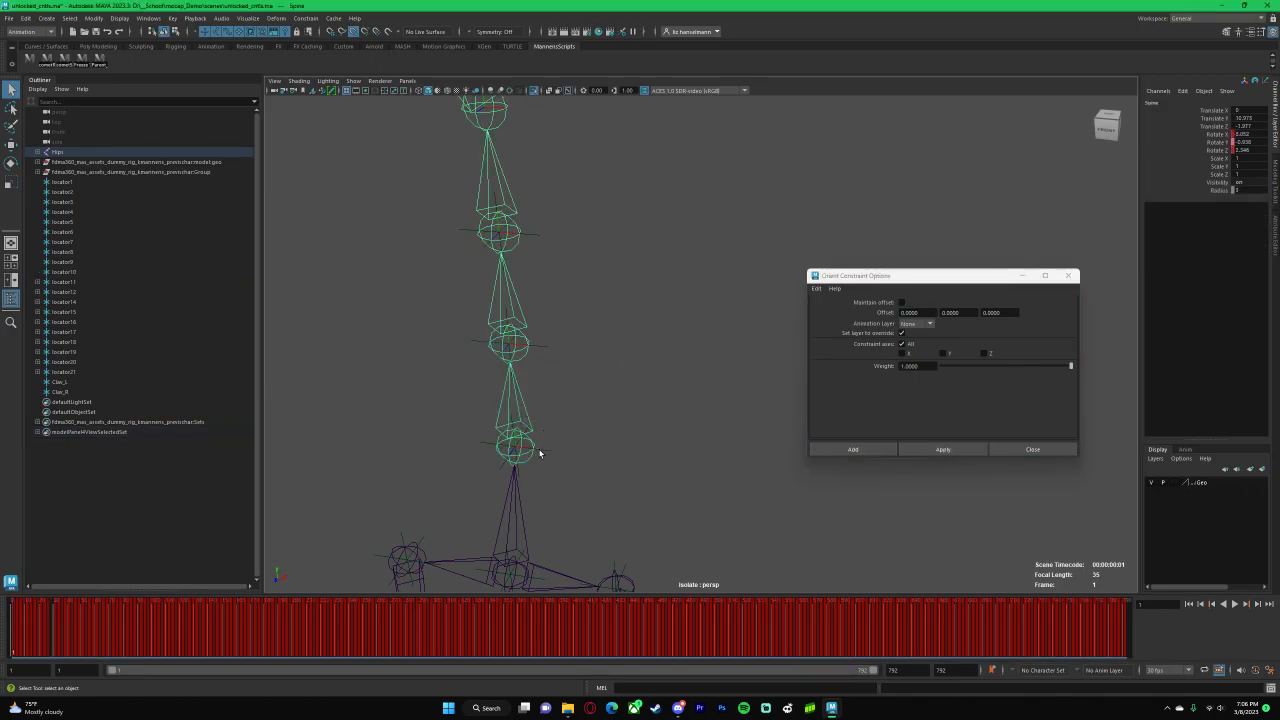
shift+click(538, 453)
click(945, 449)
Orient-constrain locator9 to the hips joint at the root of the skeleton
alt+drag(594, 495, 508, 352)
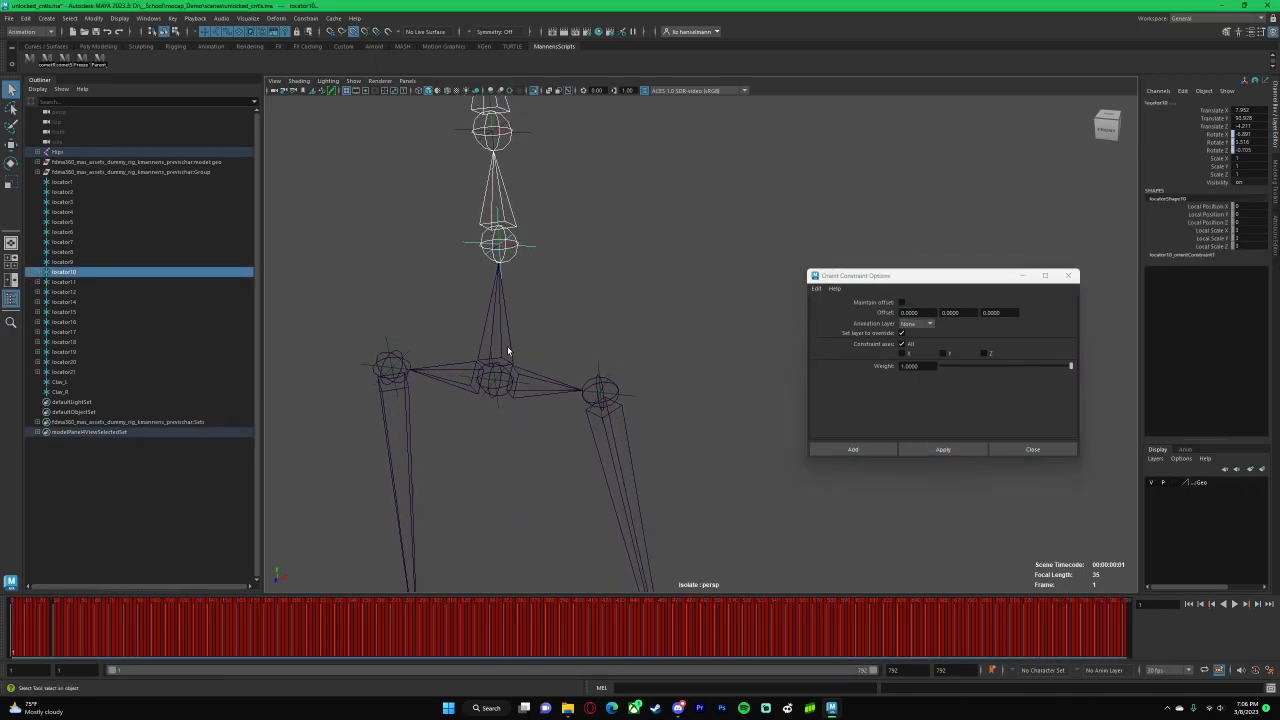
click(510, 349)
shift+click(500, 407)
click(943, 449)
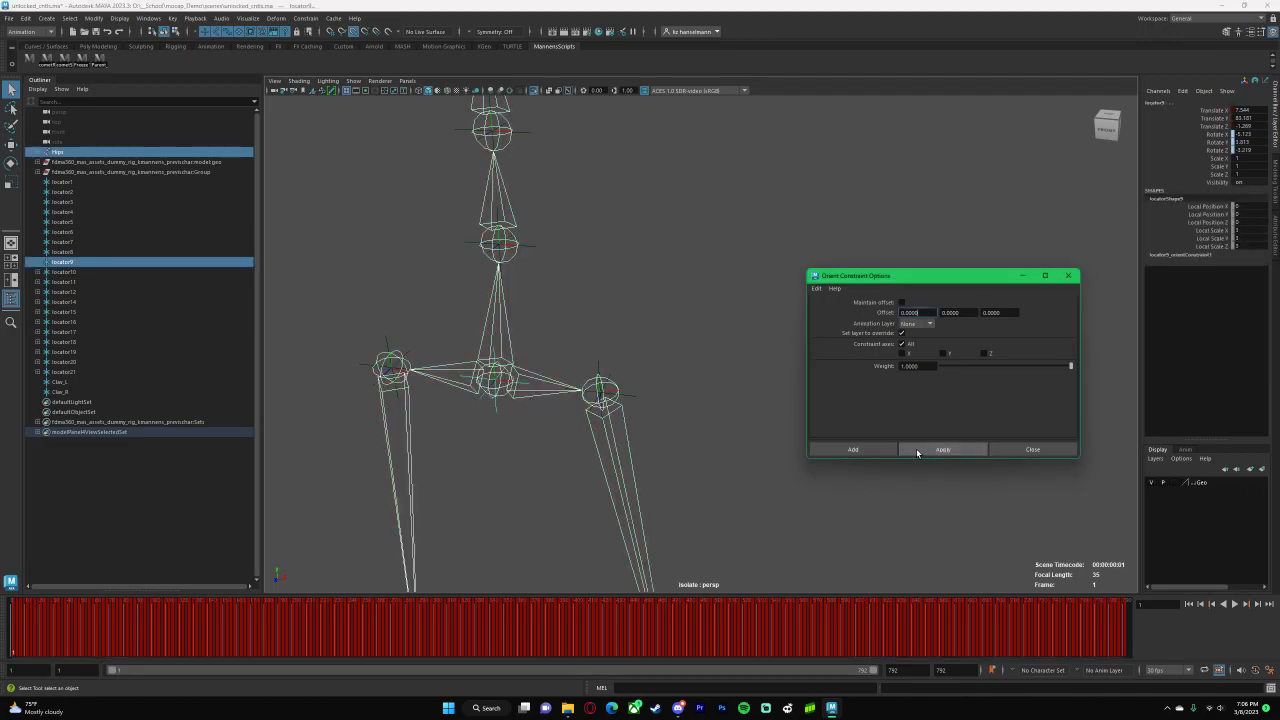
Try to orient-constrain the left upper leg joint to locator8, and undo the constraint
click(600, 380)
shift+click(614, 420)
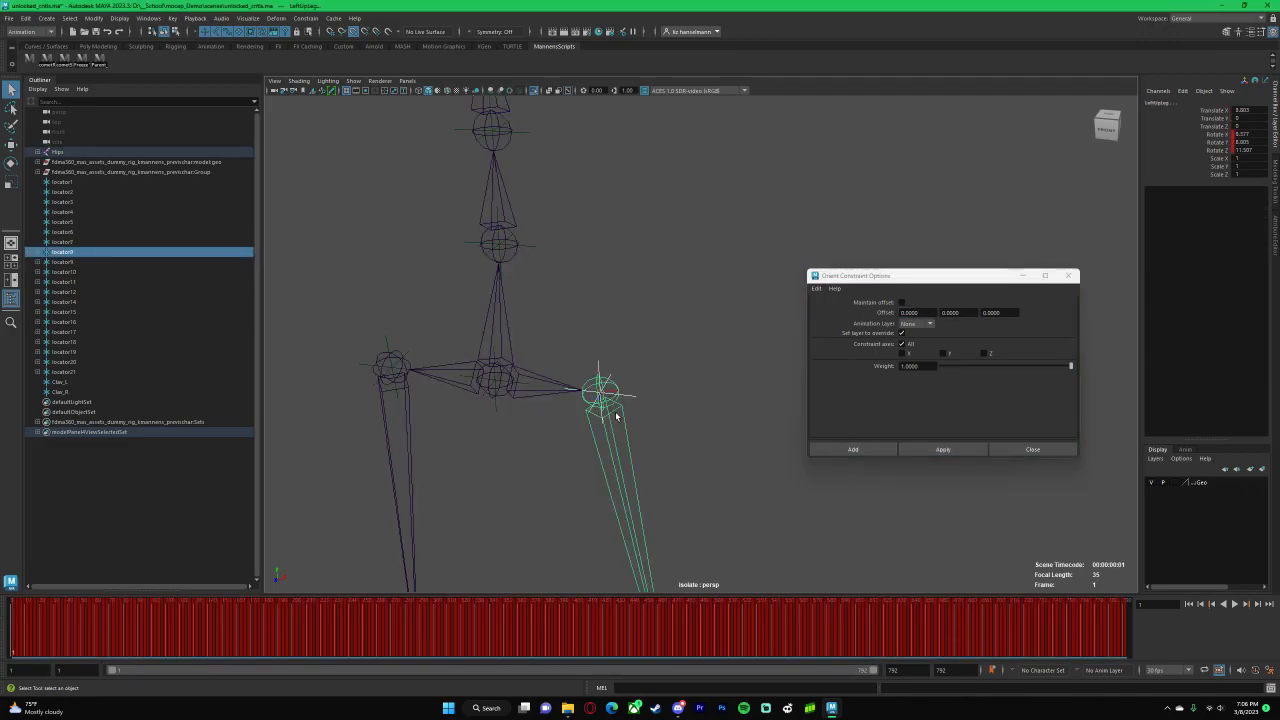
click(940, 449)
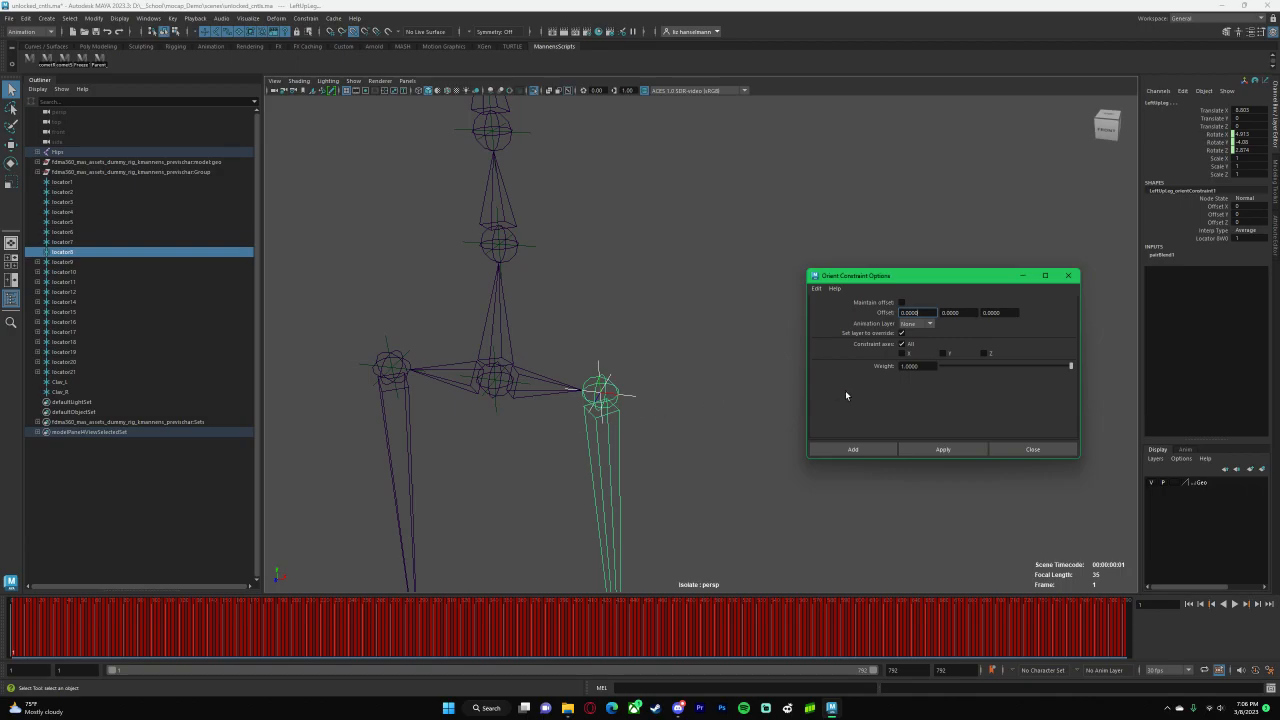
click(717, 397)
key(ctrl+z)
key(ctrl+z)
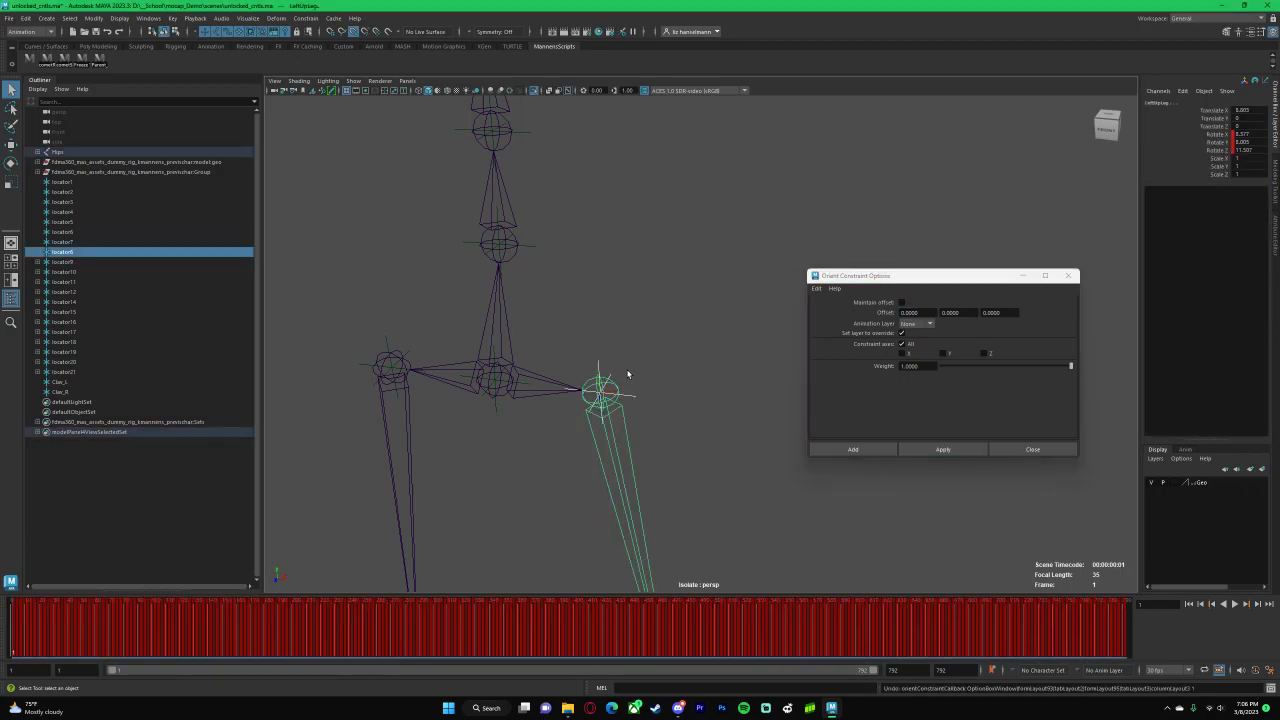
Orient-constrain locator8 to the left upper leg joint and locator7 to the right upper leg joint
click(626, 403)
click(625, 422)
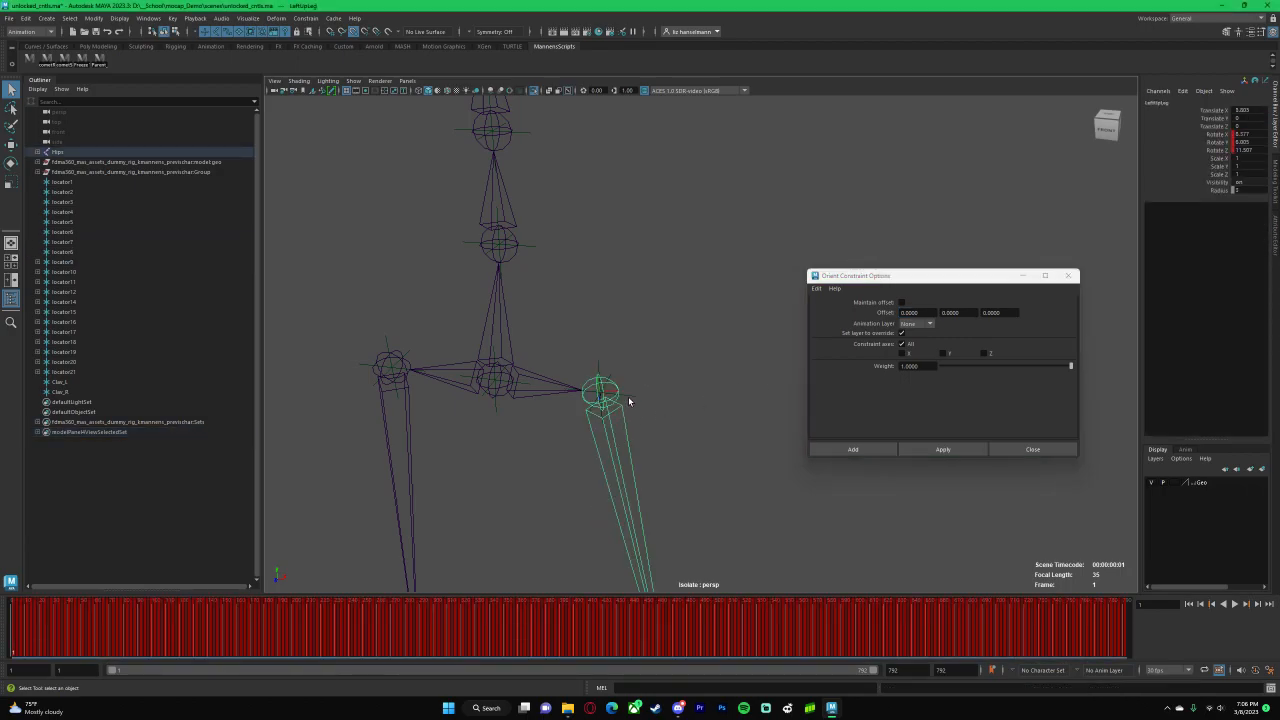
click(621, 399)
click(905, 452)
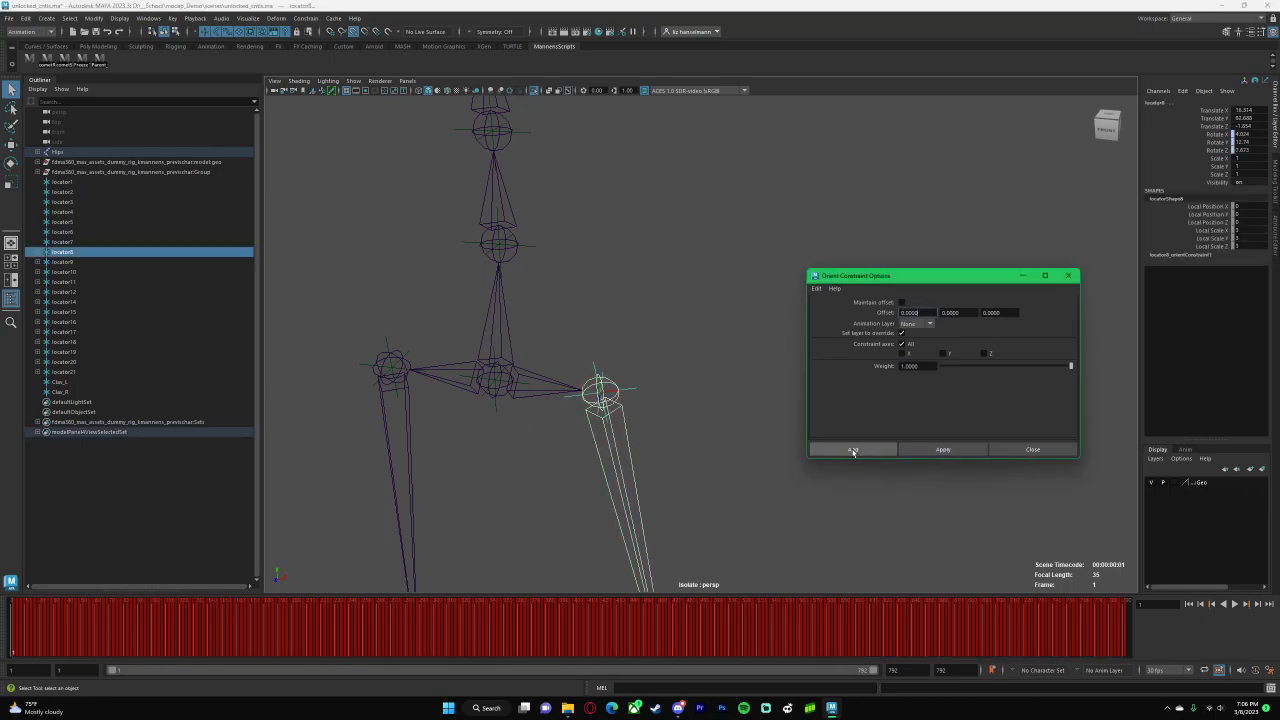
click(405, 368)
click(930, 447)
Orient-constrain locator6 to the left knee joint and locator5 to the right knee joint
alt+middle_drag(576, 526, 525, 190)
click(645, 420)
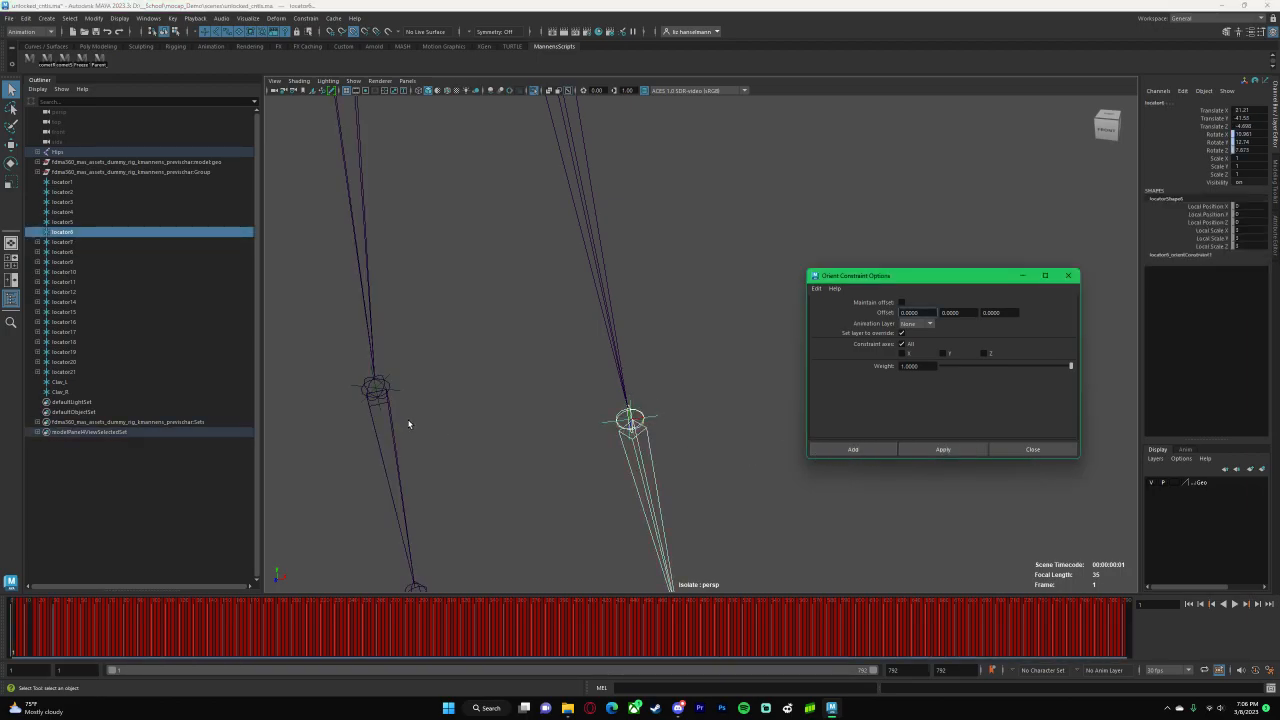
click(396, 394)
shift+click(397, 392)
click(930, 450)
Orient-constrain locator2 to the left foot joint just below the ankle and locator1 to the matching right foot joint
alt+middle_drag(552, 450, 481, 192)
click(628, 442)
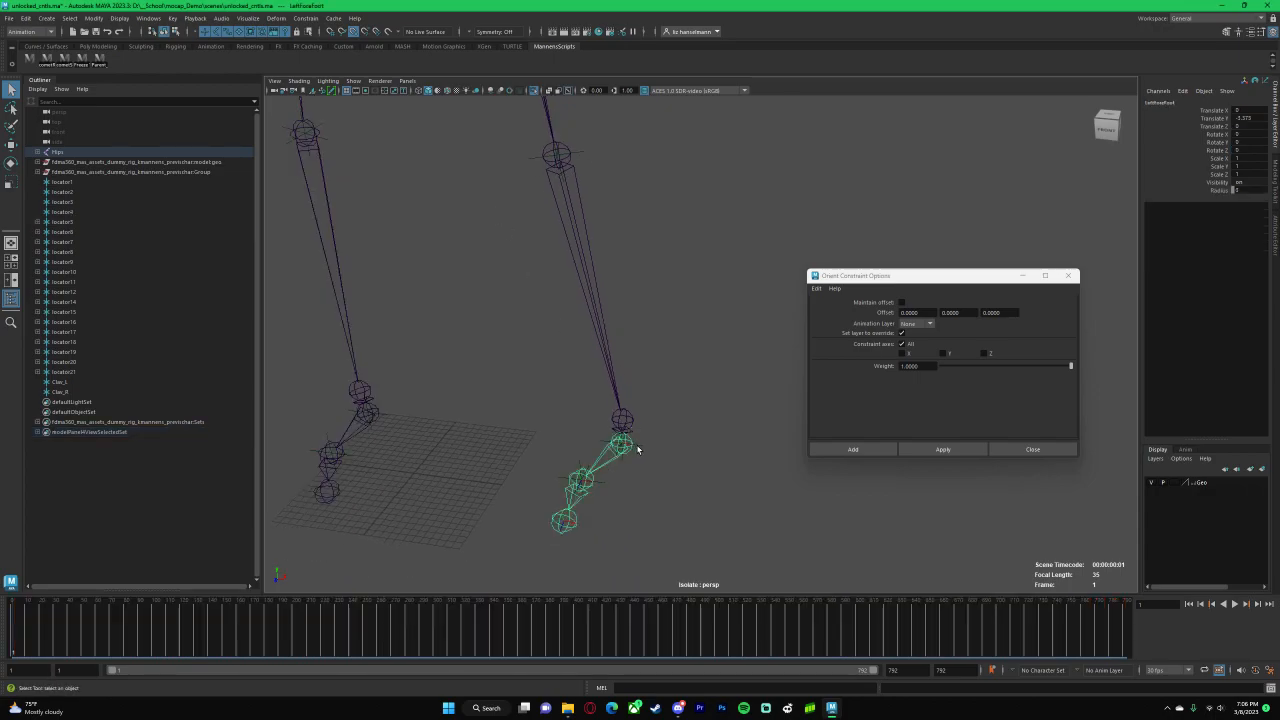
shift+click(636, 444)
click(922, 450)
click(372, 410)
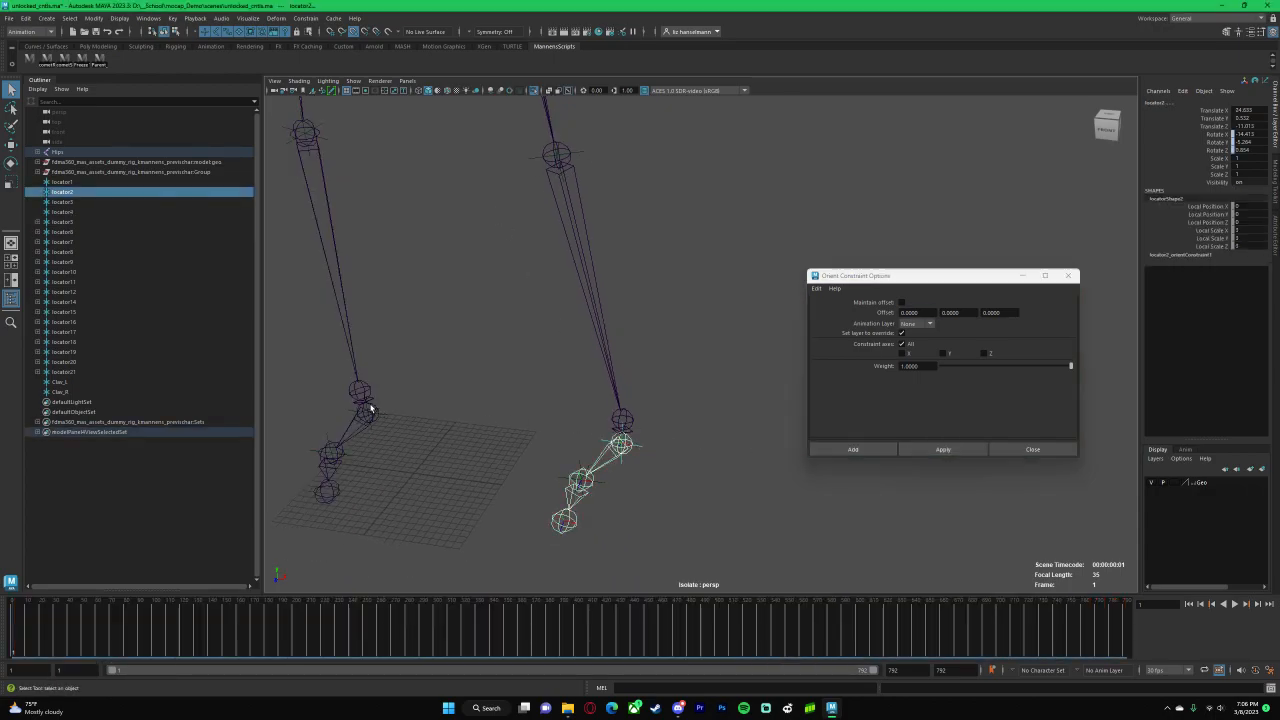
shift+click(379, 400)
click(930, 450)
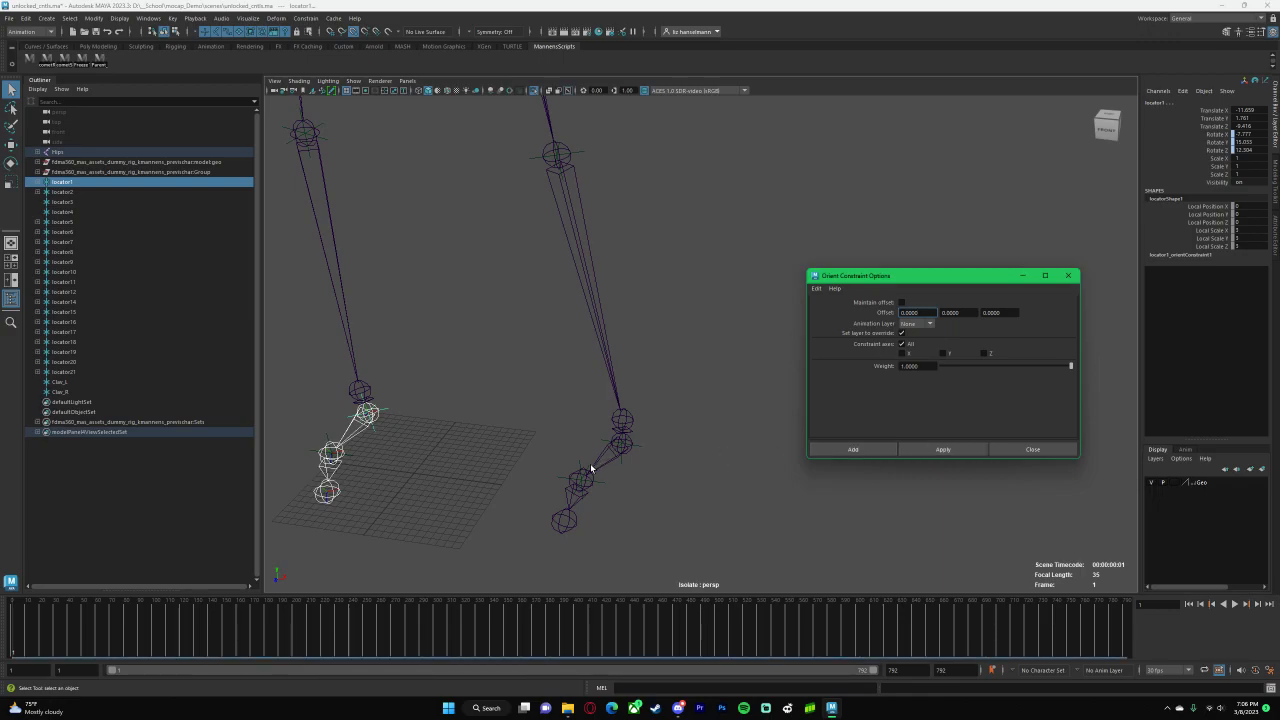
Orient-constrain locator4 to the left toe joint and locator3 to the right toe joint
click(588, 466)
shift+click(584, 470)
click(942, 449)
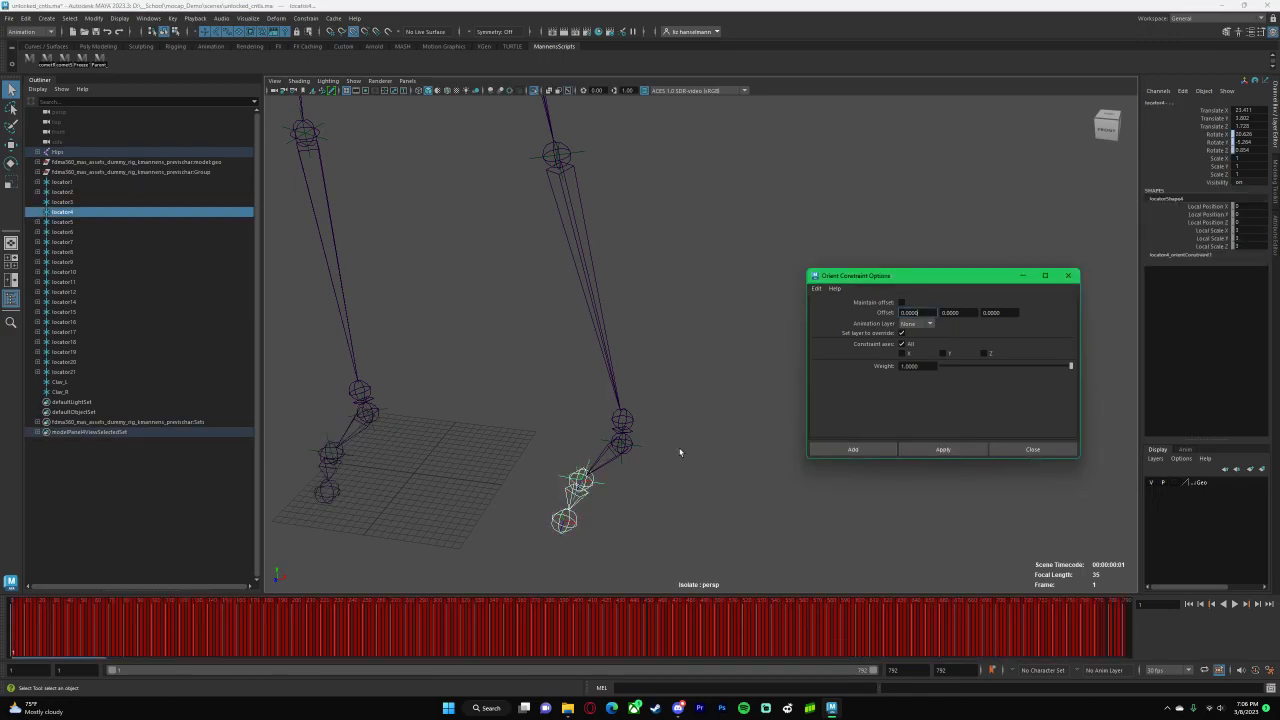
click(337, 447)
shift+click(329, 446)
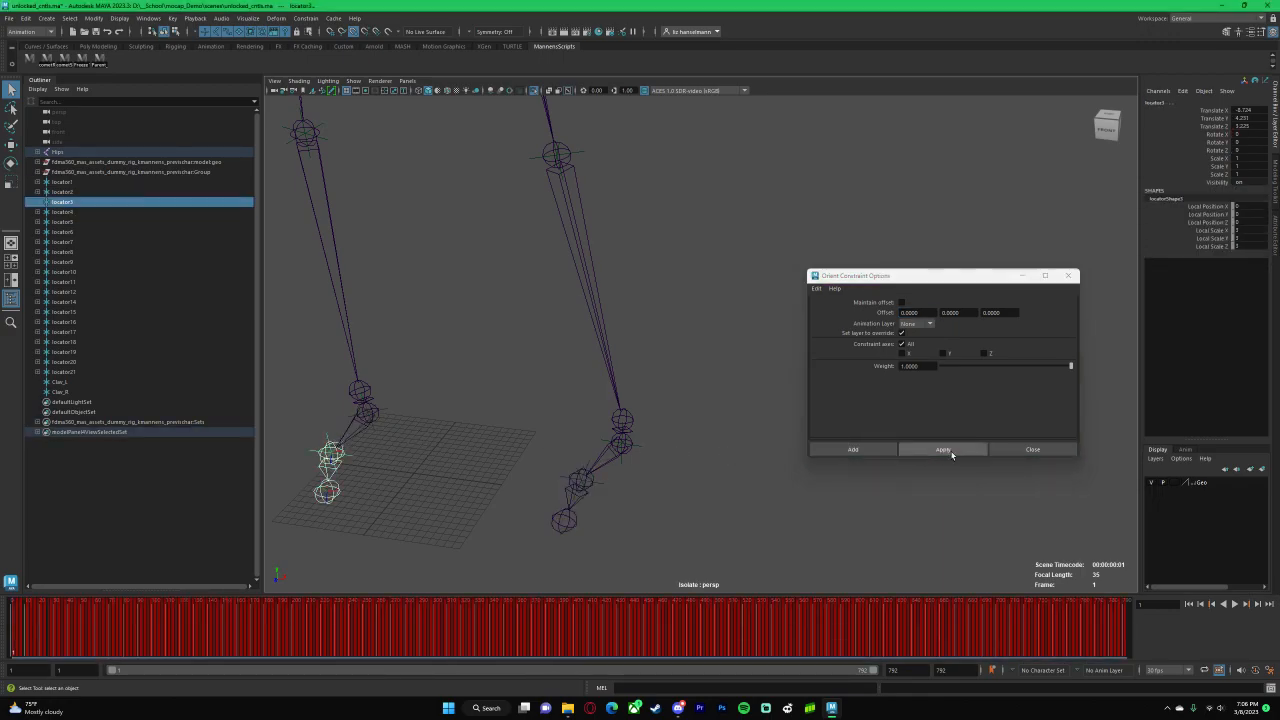
click(943, 449)
Check the orient constraint nested under locator1 in the outliner
scroll(500, 351, down, 6)
alt+middle_drag(547, 254, 563, 425)
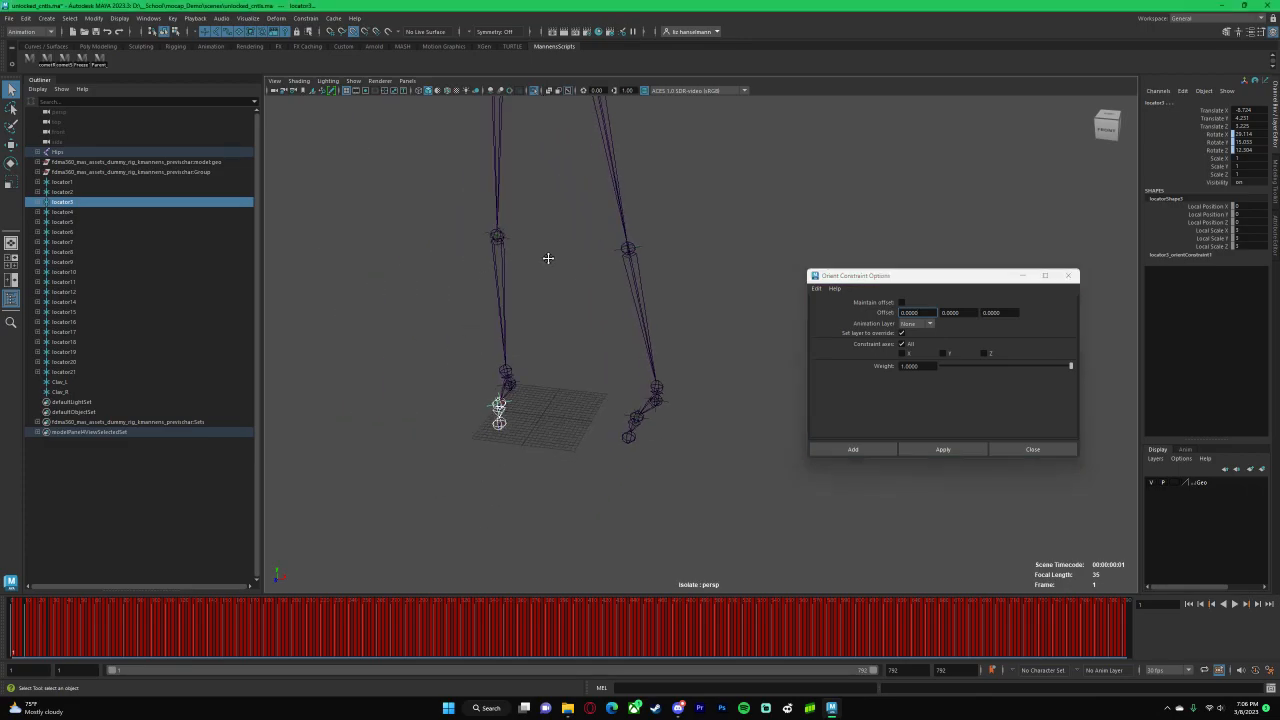
alt+middle_drag(570, 288, 547, 432)
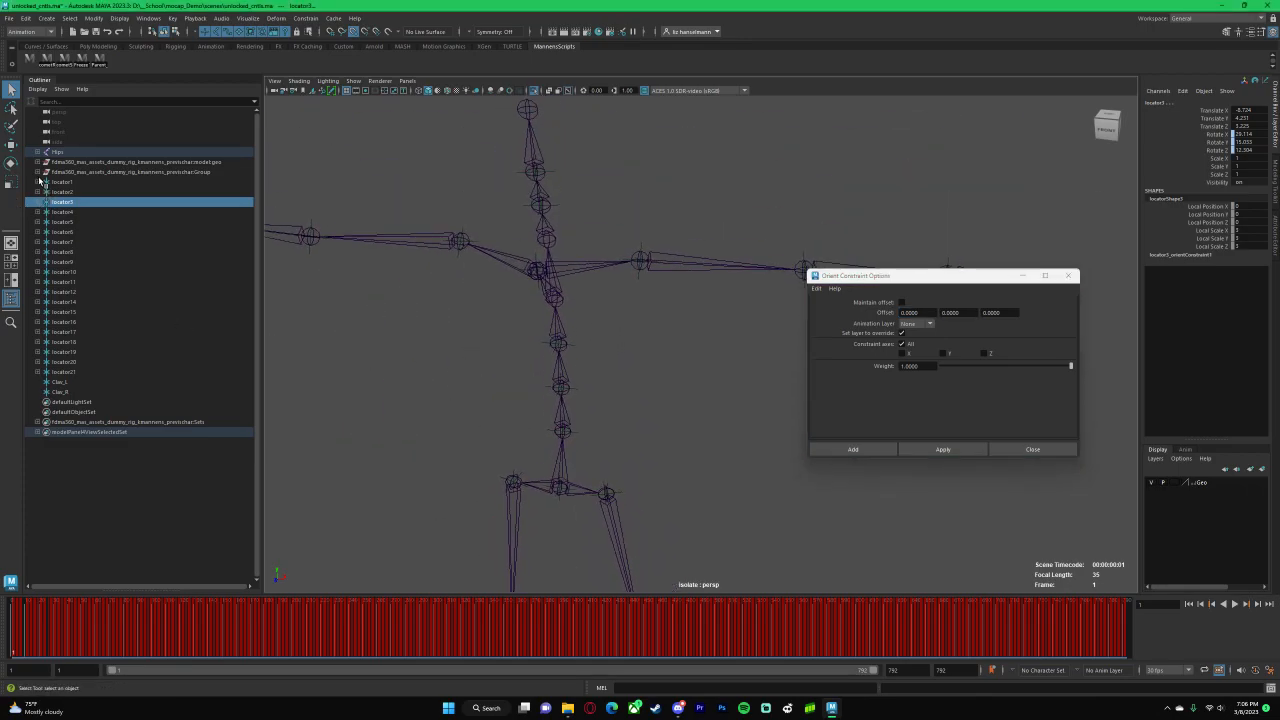
click(38, 182)
click(75, 191)
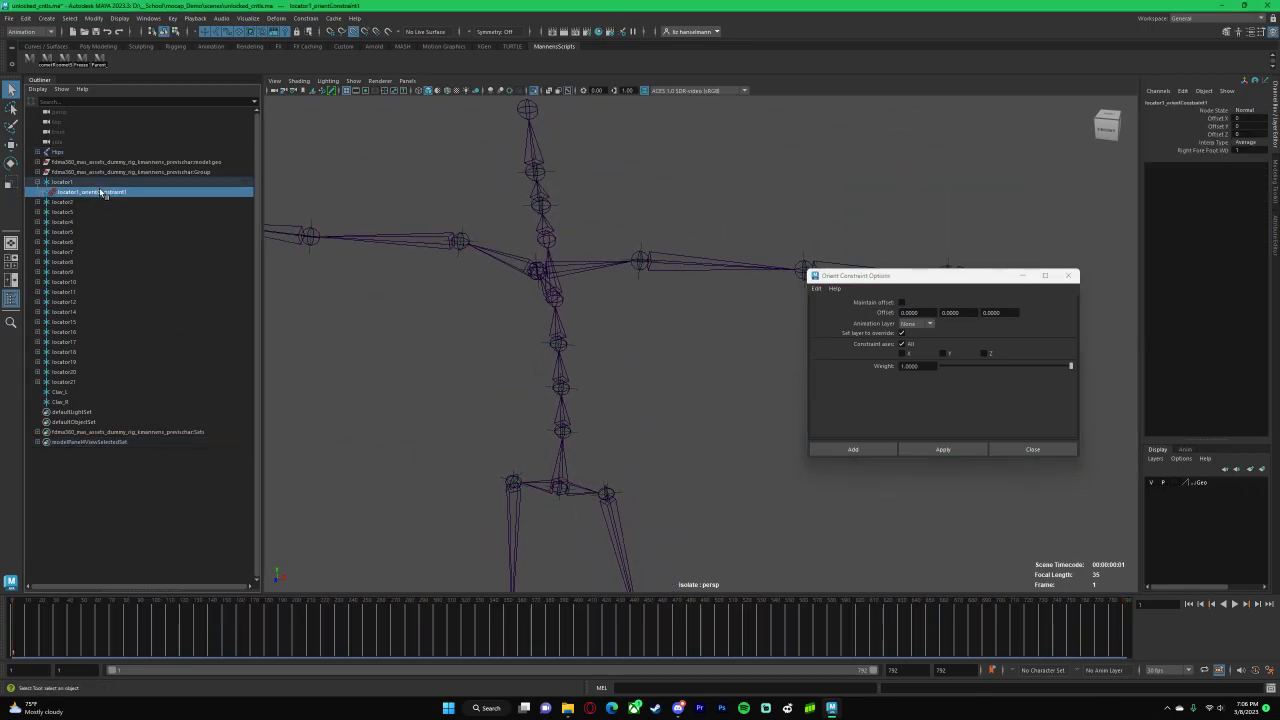
click(38, 182)
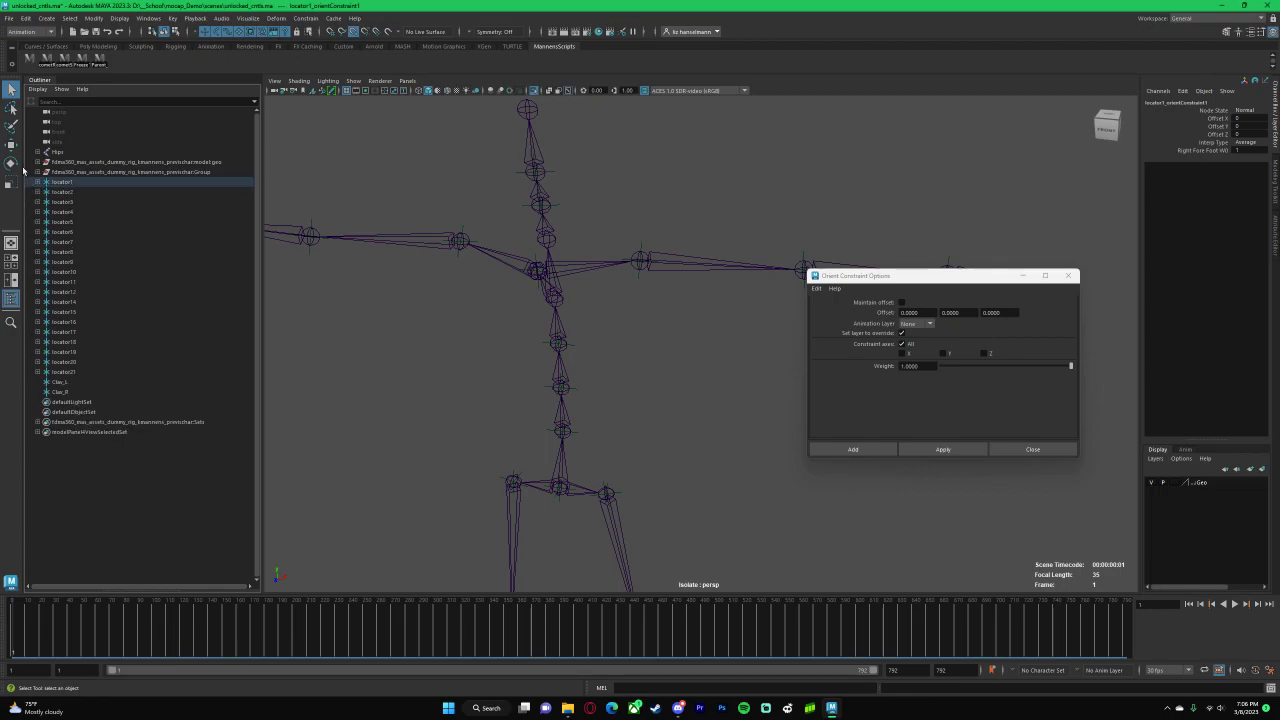
Orient-constrain the Clav_L locator to the left shoulder joint that starts at the upper spine
click(65, 384)
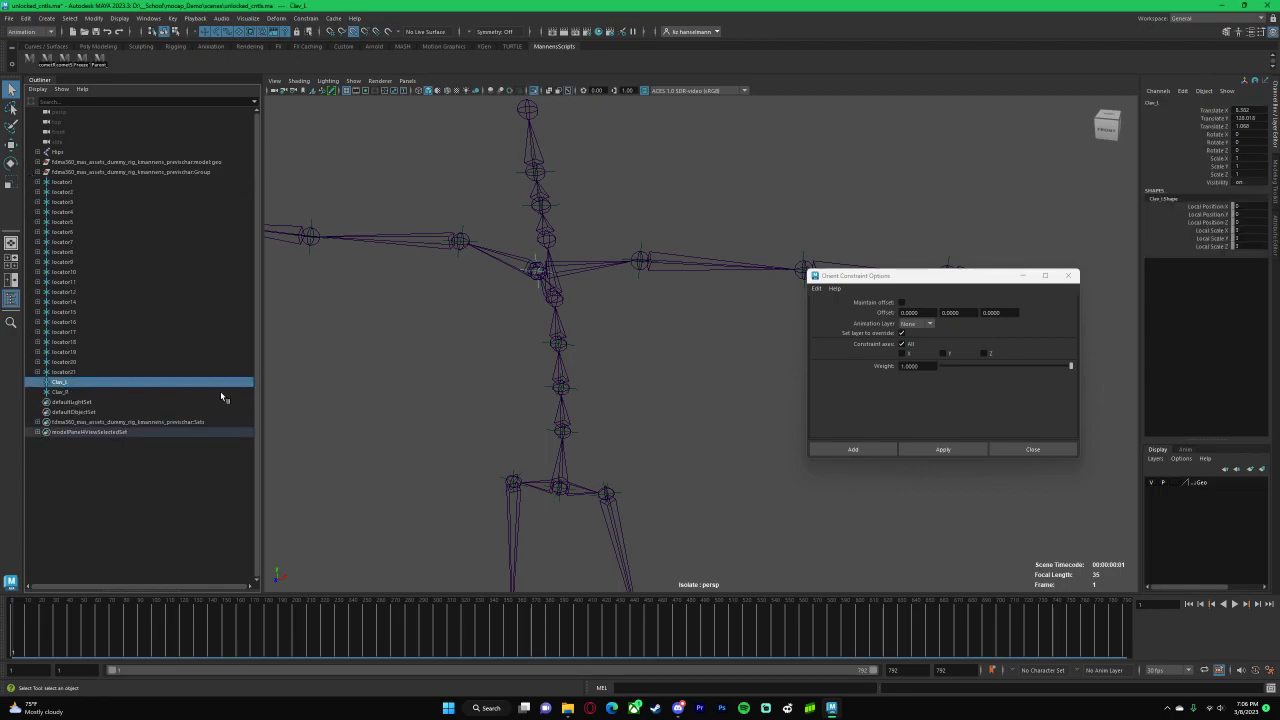
scroll(556, 328, up, 6)
alt+middle_drag(556, 328, 642, 357)
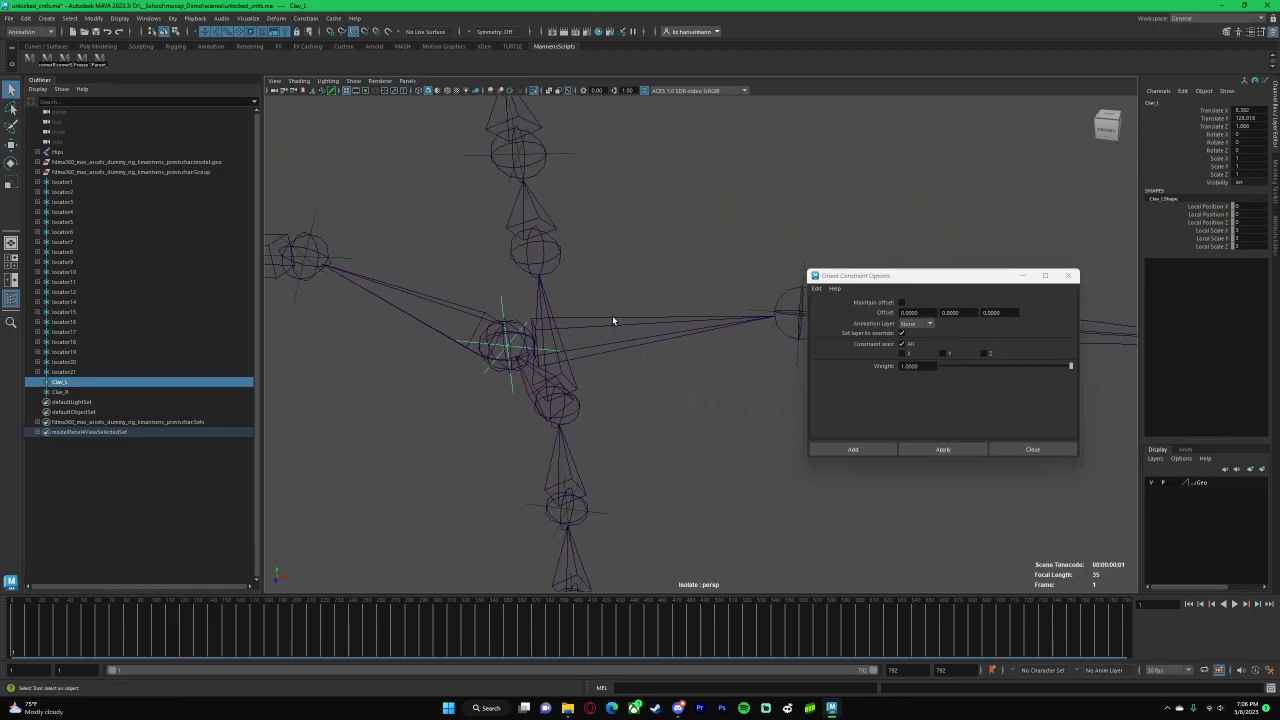
click(613, 318)
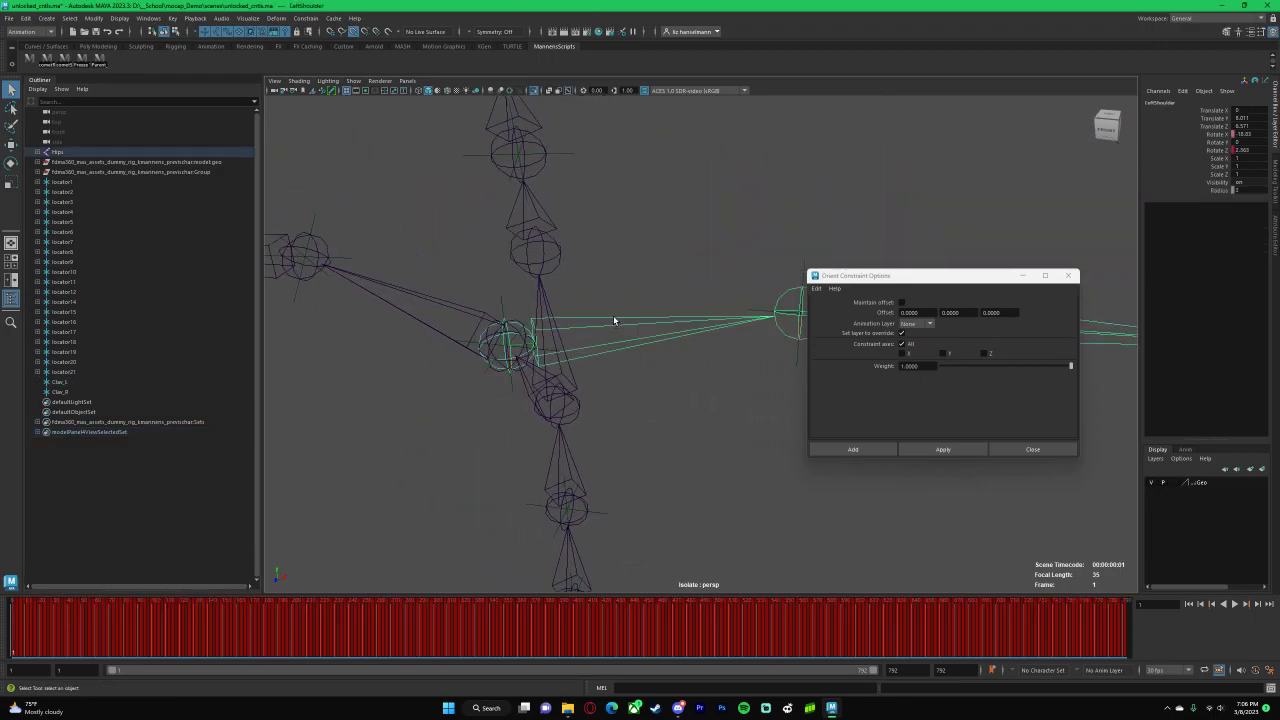
click(59, 383)
click(956, 451)
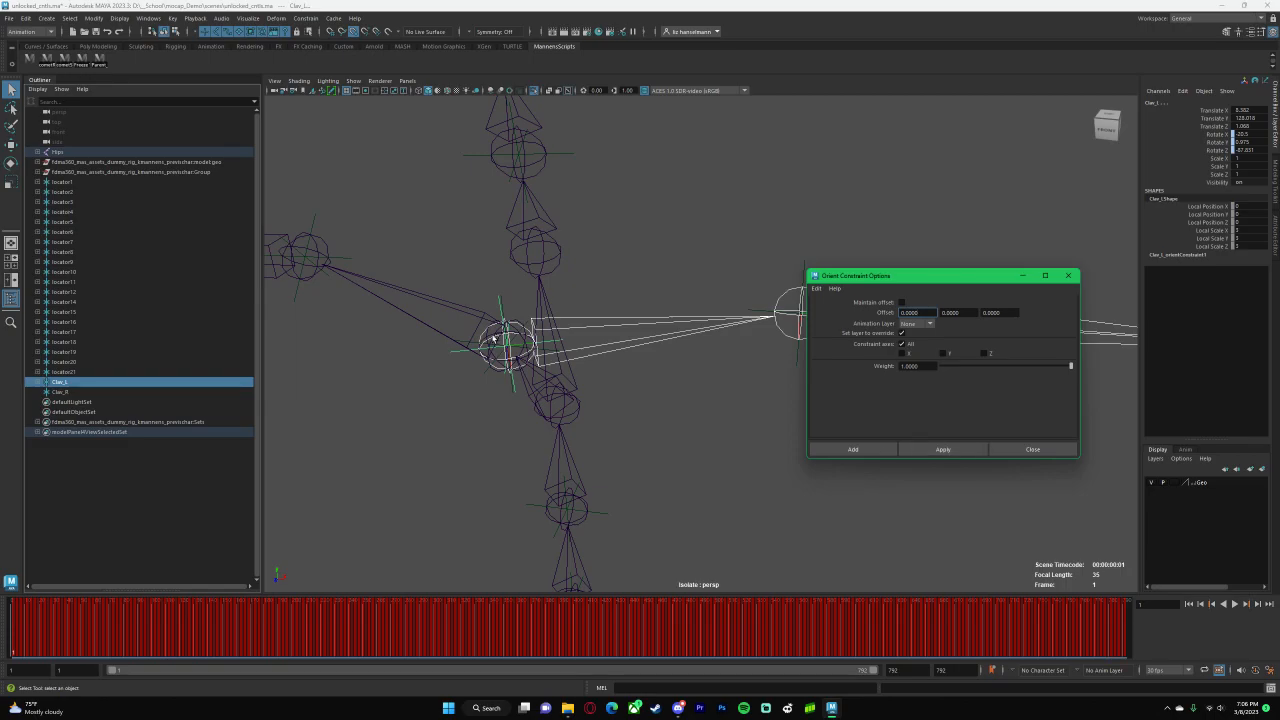
Orient-constrain the Clav_R locator to the right shoulder joint that starts at the upper spine
click(431, 294)
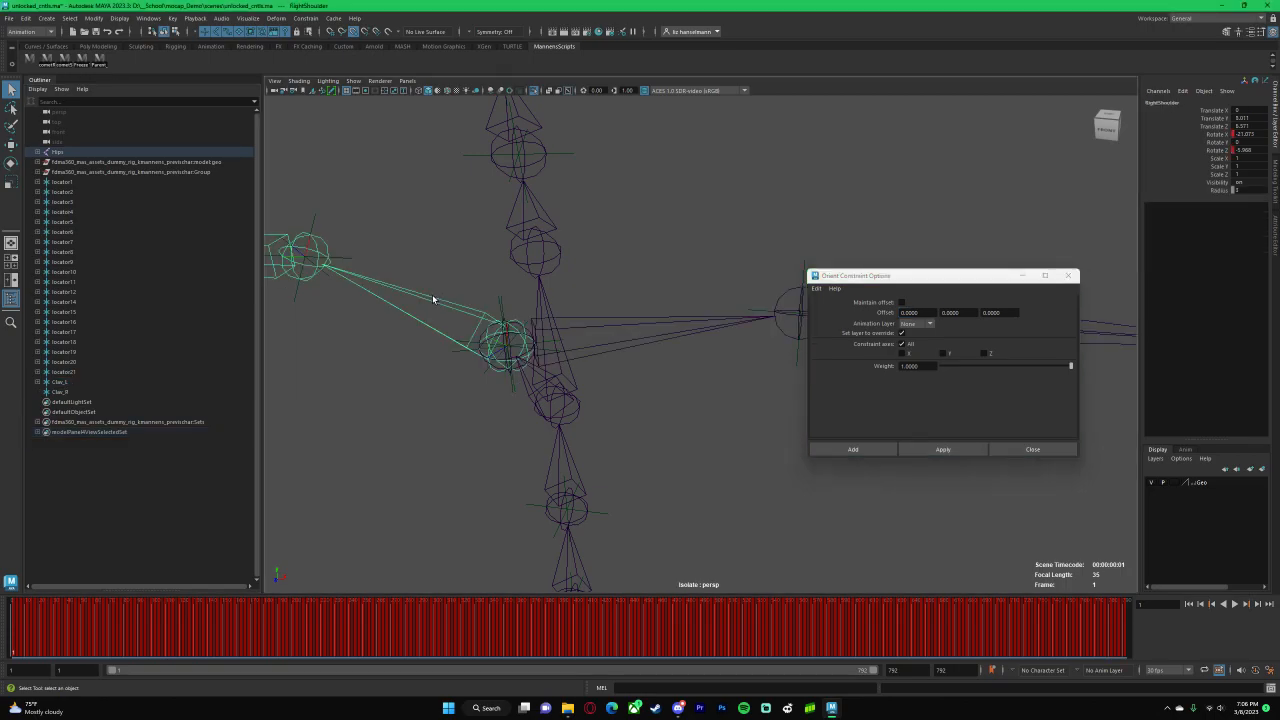
ctrl+click(58, 392)
click(943, 449)
Examine how the clavicle locators line up with the shoulder joints, and close the orient constraint options
alt+drag(597, 421, 472, 405)
click(585, 364)
scroll(585, 364, up, 5)
alt+drag(585, 364, 635, 404)
click(613, 467)
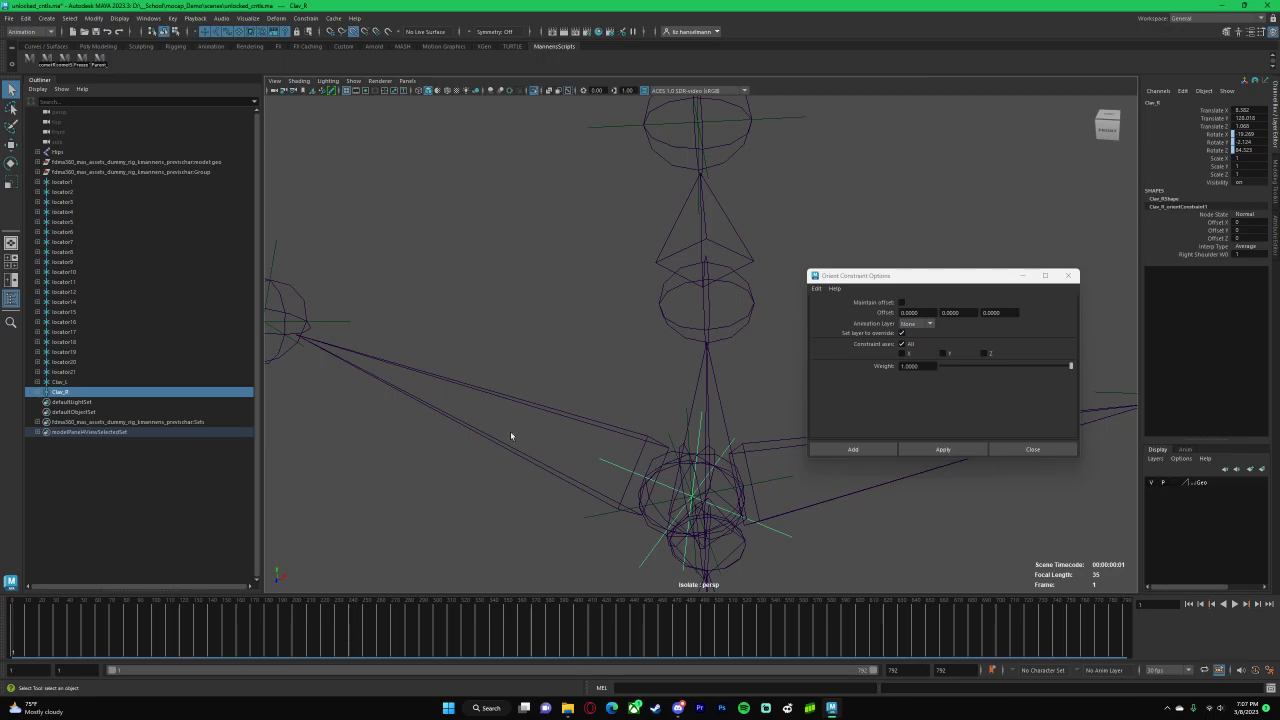
click(600, 425)
click(614, 465)
click(609, 462)
click(616, 432)
alt+drag(613, 454, 674, 440)
click(407, 397)
click(489, 362)
scroll(502, 402, down, 2)
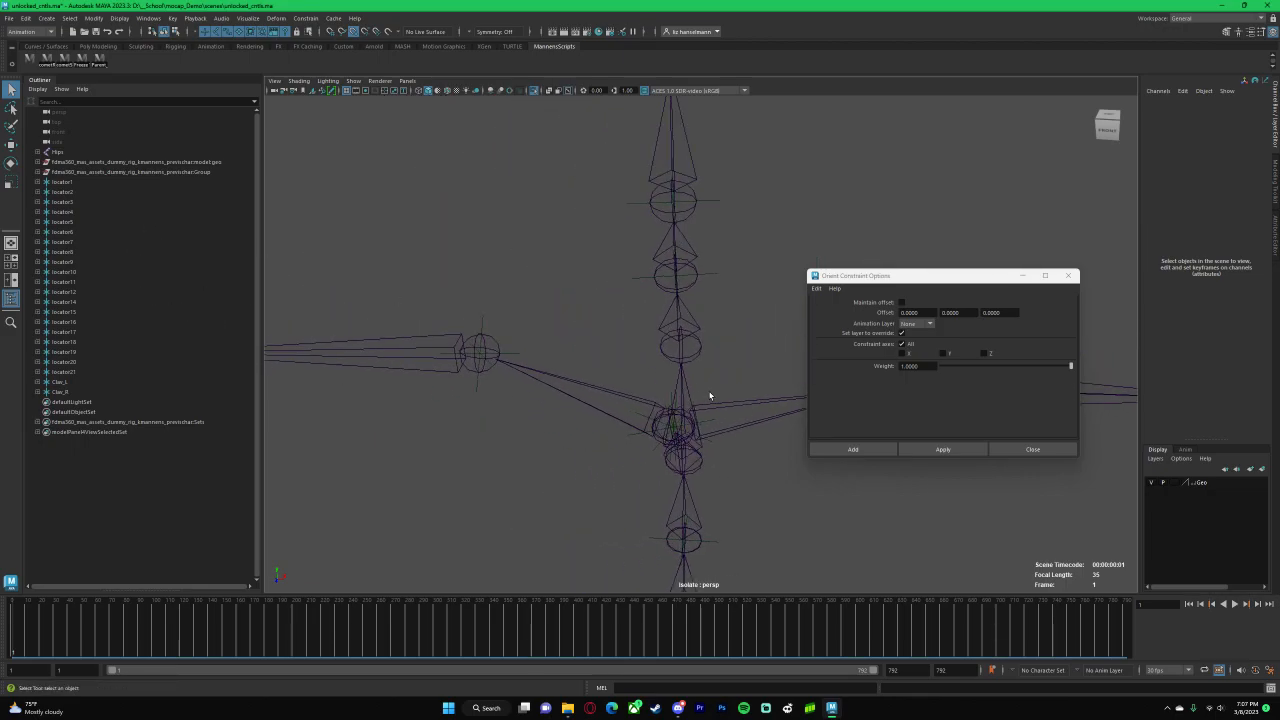
click(1070, 276)
alt+drag(789, 406, 690, 380)
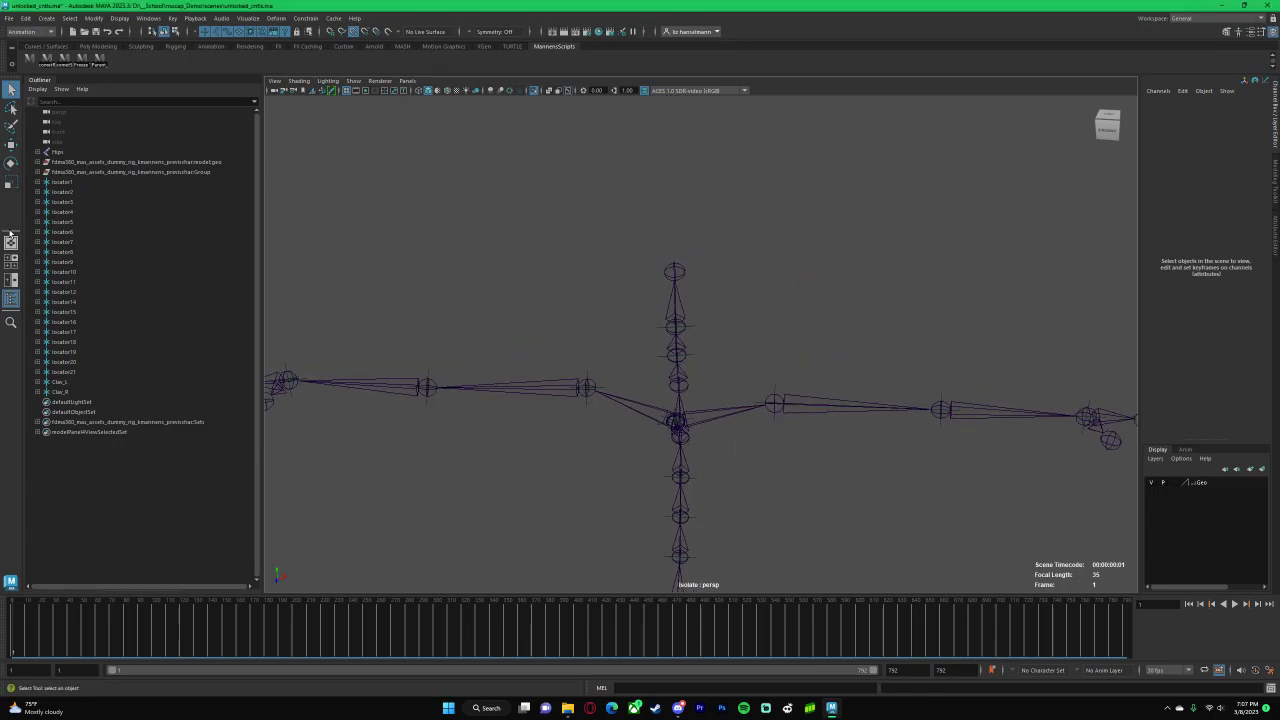
Expand every locator in the outliner, from locator1 through Clav_R, to reveal the nested orient constraints
click(37, 181)
click(37, 201)
click(37, 221)
click(37, 241)
click(37, 261)
click(37, 282)
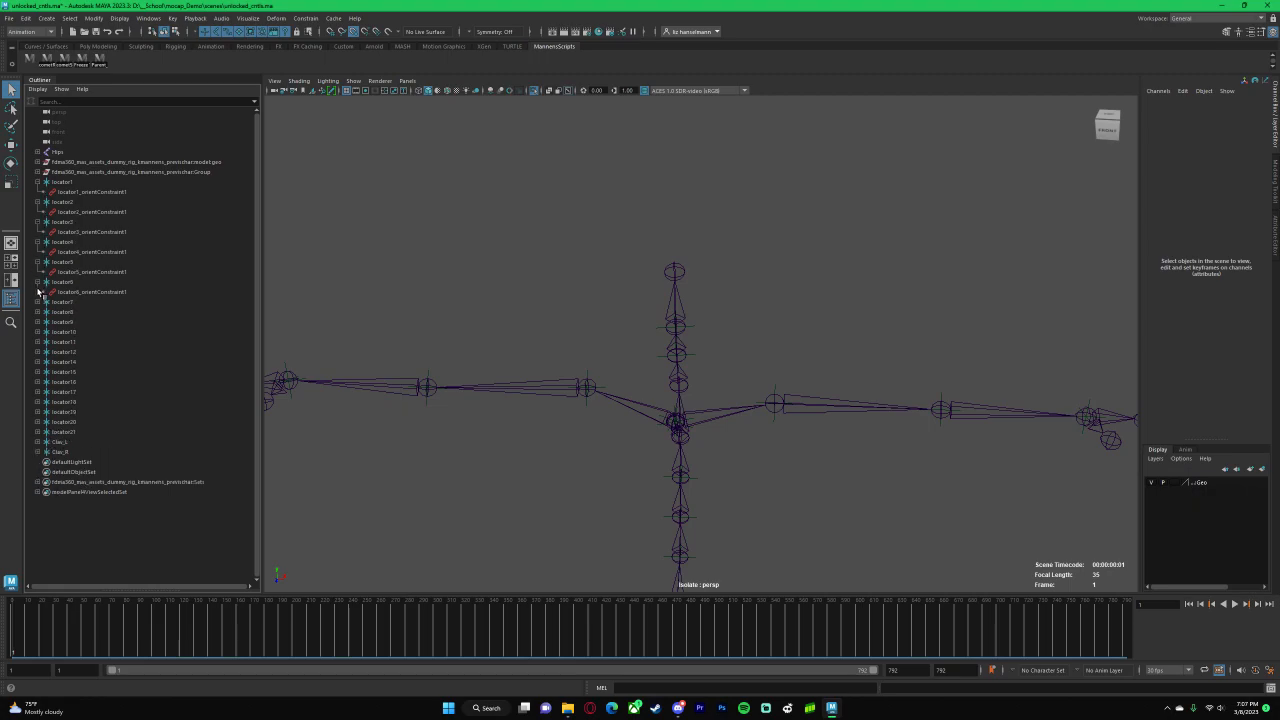
click(37, 301)
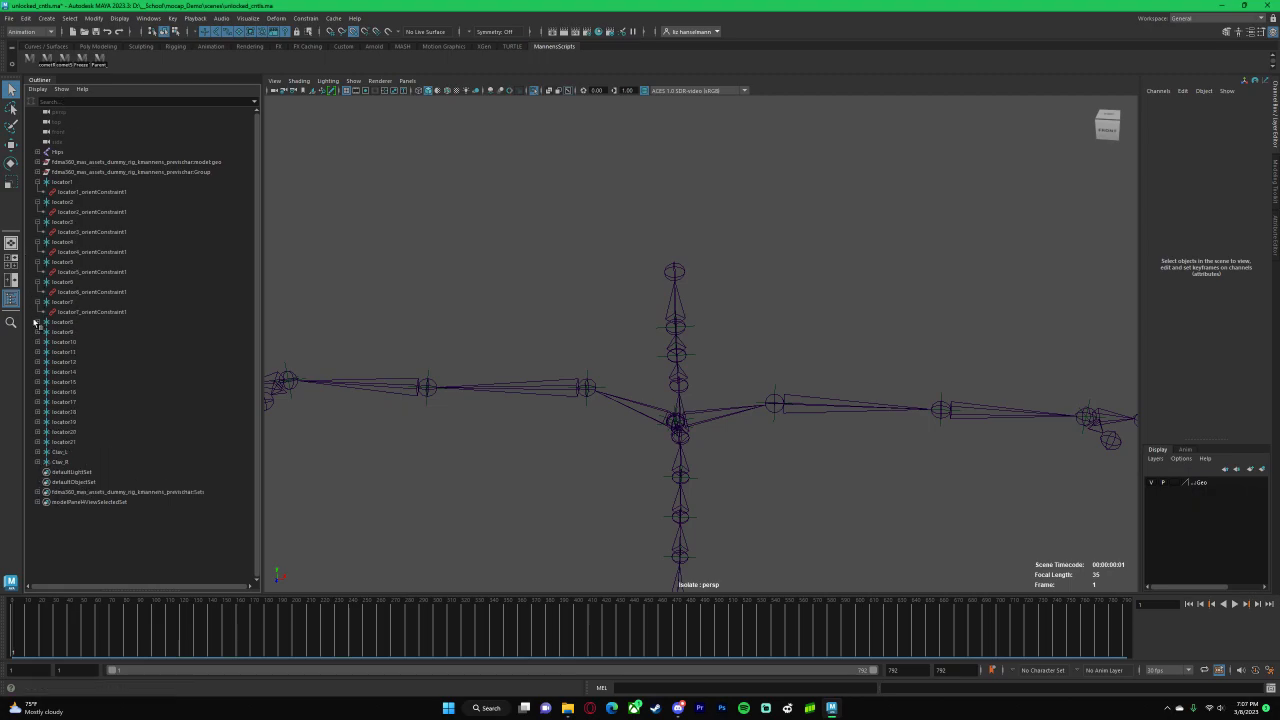
click(37, 321)
click(37, 341)
click(37, 361)
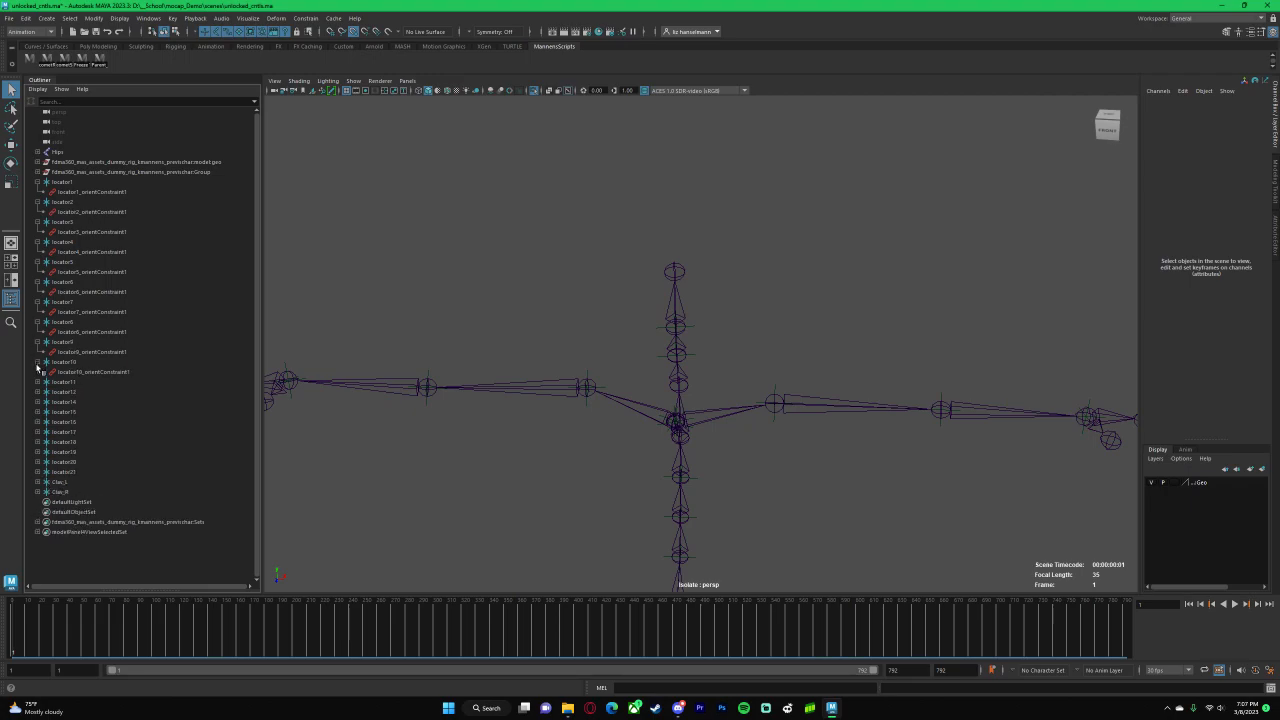
click(37, 381)
click(37, 401)
click(37, 421)
click(40, 431)
click(37, 441)
click(37, 461)
click(37, 481)
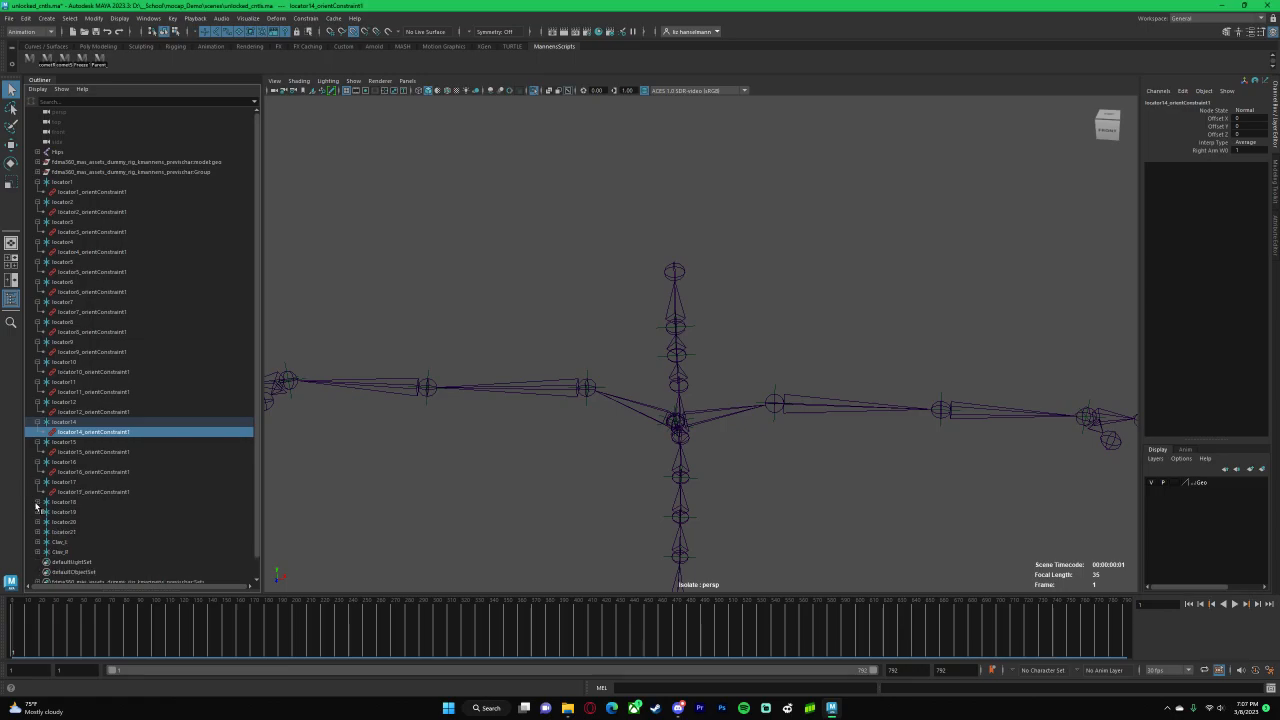
click(37, 502)
click(37, 521)
click(37, 541)
scroll(82, 540, down, 3)
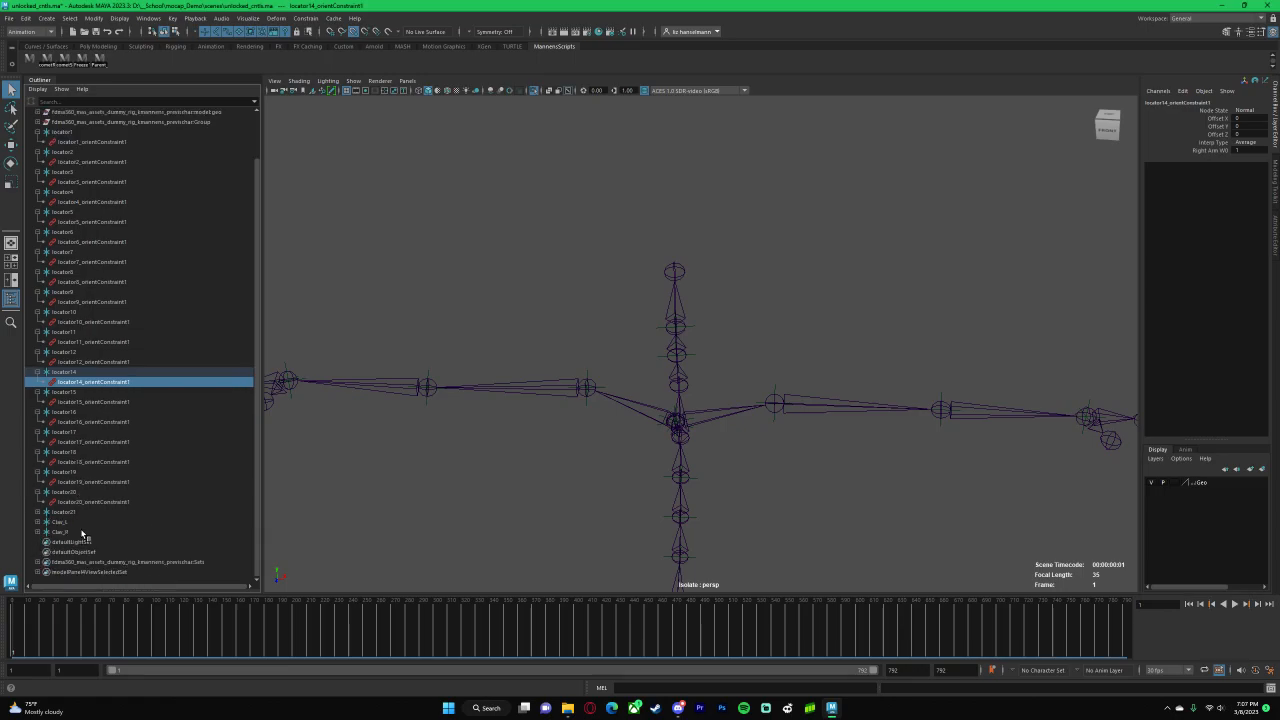
click(37, 511)
click(37, 531)
click(37, 551)
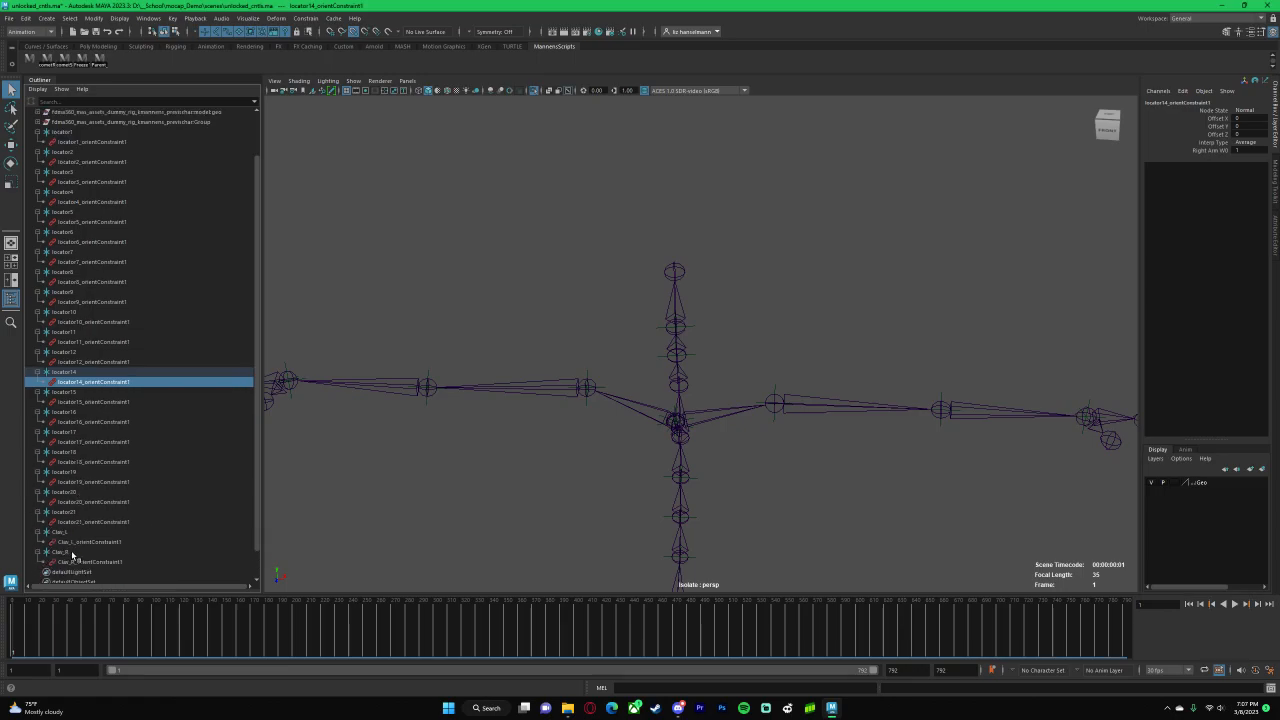
scroll(75, 541, down, 2)
Delete the orient constraints under Clav_R, Clav_L and the numbered locators from locator21 down to locator10
click(74, 532)
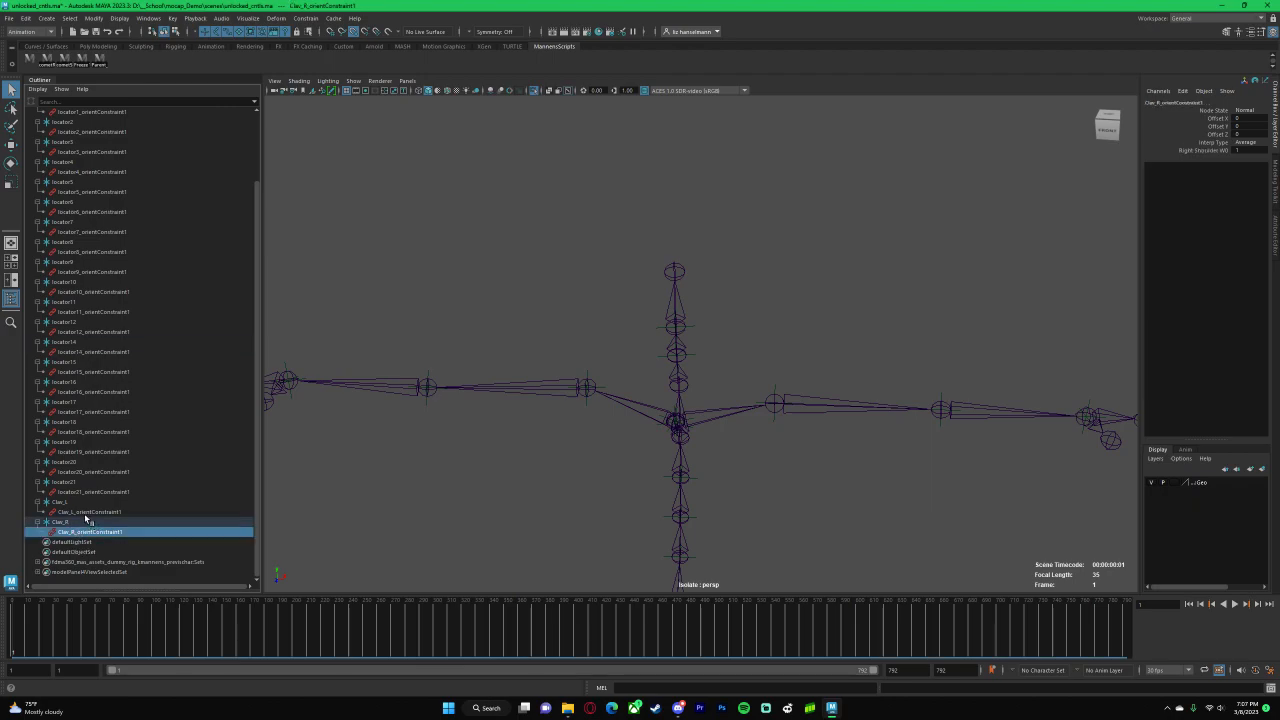
click(85, 513)
key(Delete)
click(64, 531)
key(Delete)
click(63, 511)
key(Delete)
click(63, 500)
key(Delete)
click(65, 491)
key(Delete)
click(63, 481)
key(Delete)
click(63, 471)
key(Delete)
click(63, 461)
key(Delete)
click(60, 452)
key(Delete)
click(62, 431)
key(Delete)
click(62, 411)
key(Delete)
click(63, 391)
key(Delete)
click(66, 373)
key(Delete)
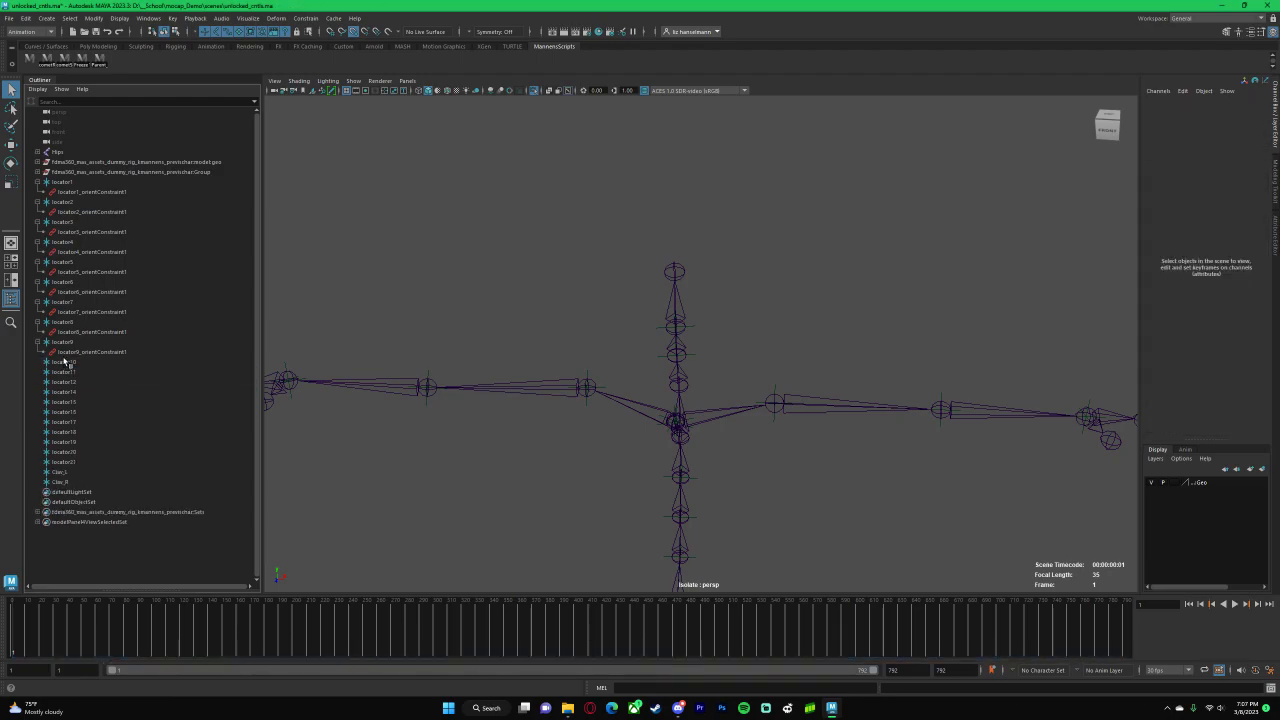
click(64, 360)
key(Delete)
click(60, 334)
key(ctrl+z)
key(ctrl+z)
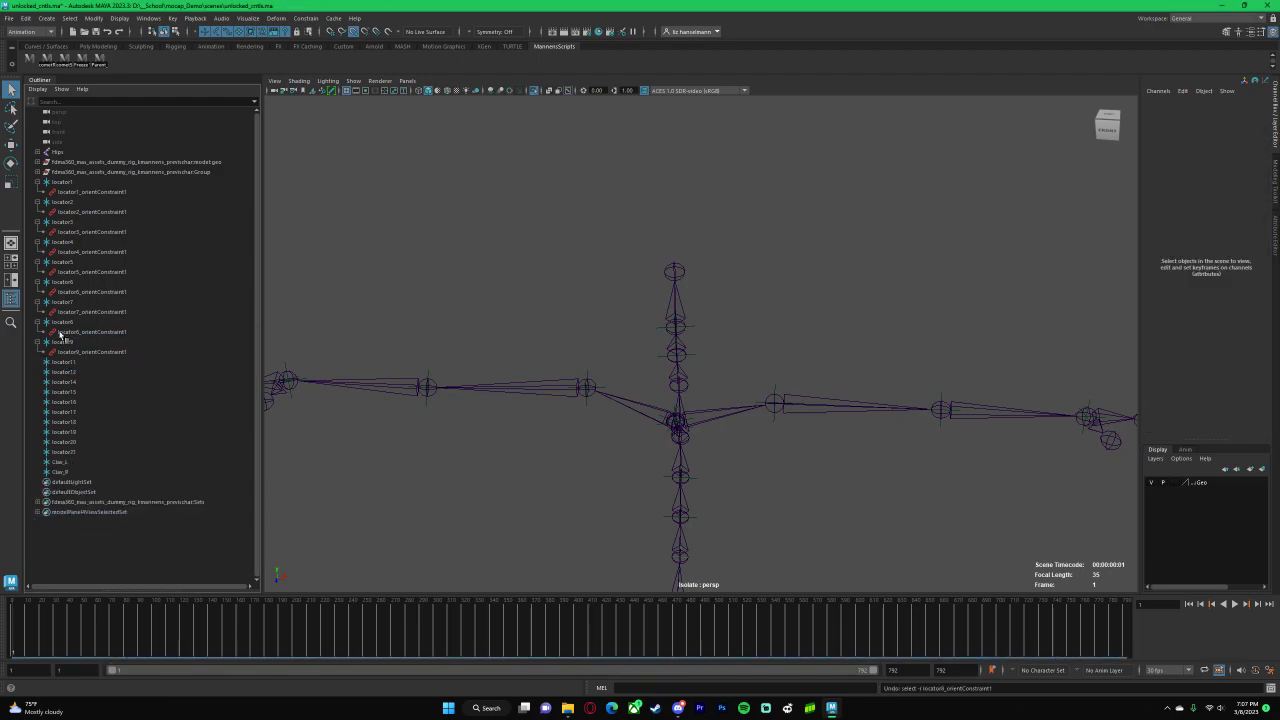
Delete the orient constraints under locator9 down to locator1, keeping the locators themselves, and clear the selection
click(63, 353)
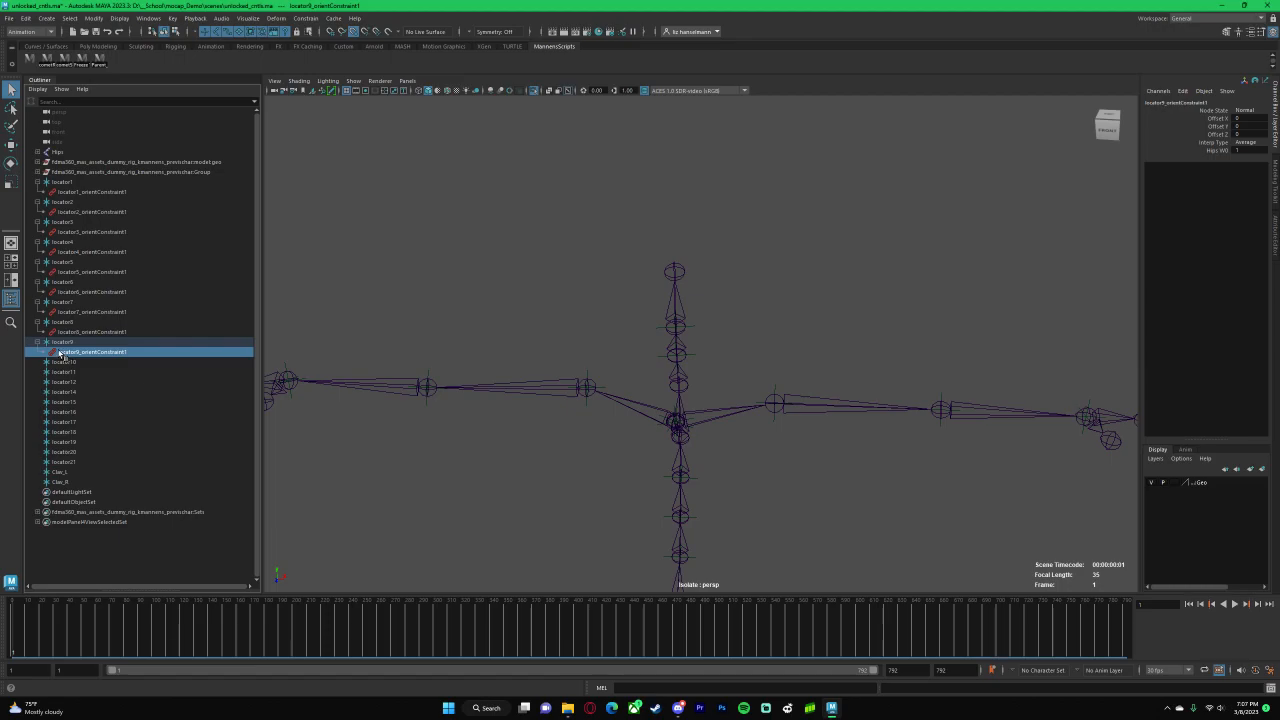
key(Delete)
click(63, 331)
key(Delete)
click(63, 311)
key(Delete)
click(63, 291)
key(Delete)
click(61, 271)
key(Delete)
click(62, 251)
key(Delete)
click(62, 231)
key(Delete)
click(62, 212)
key(Delete)
click(62, 191)
key(Delete)
click(61, 182)
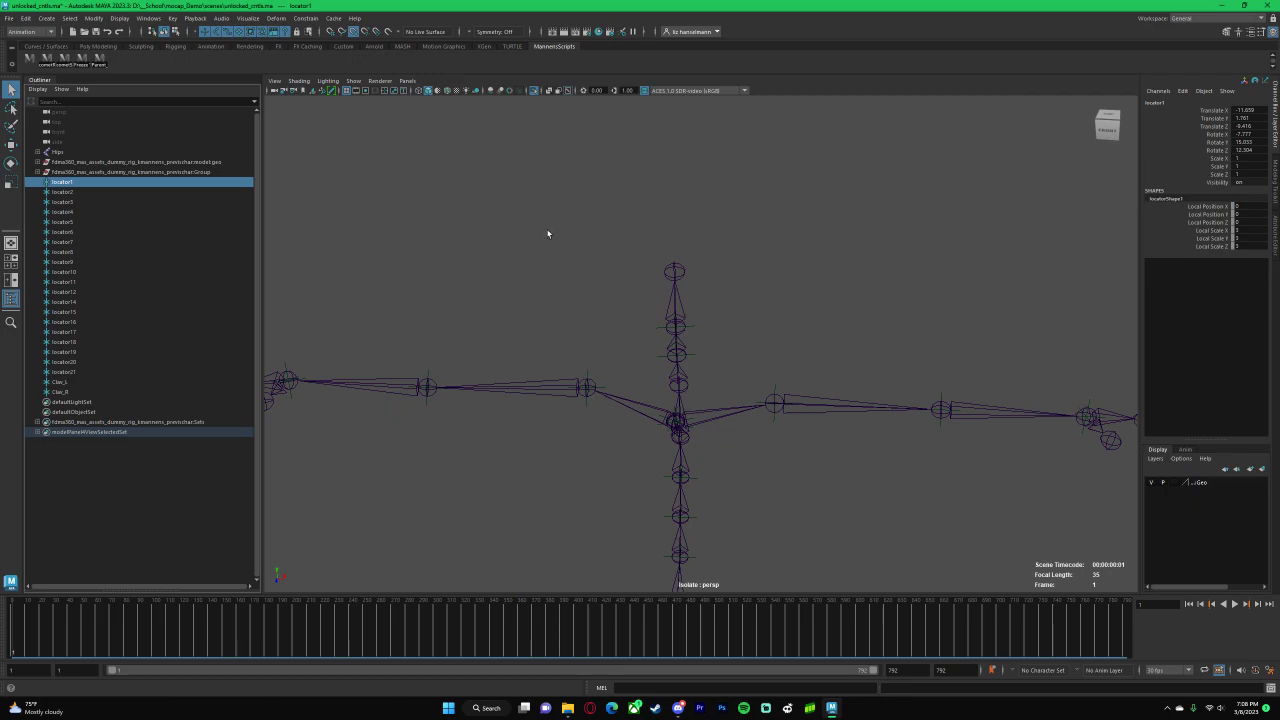
click(615, 221)
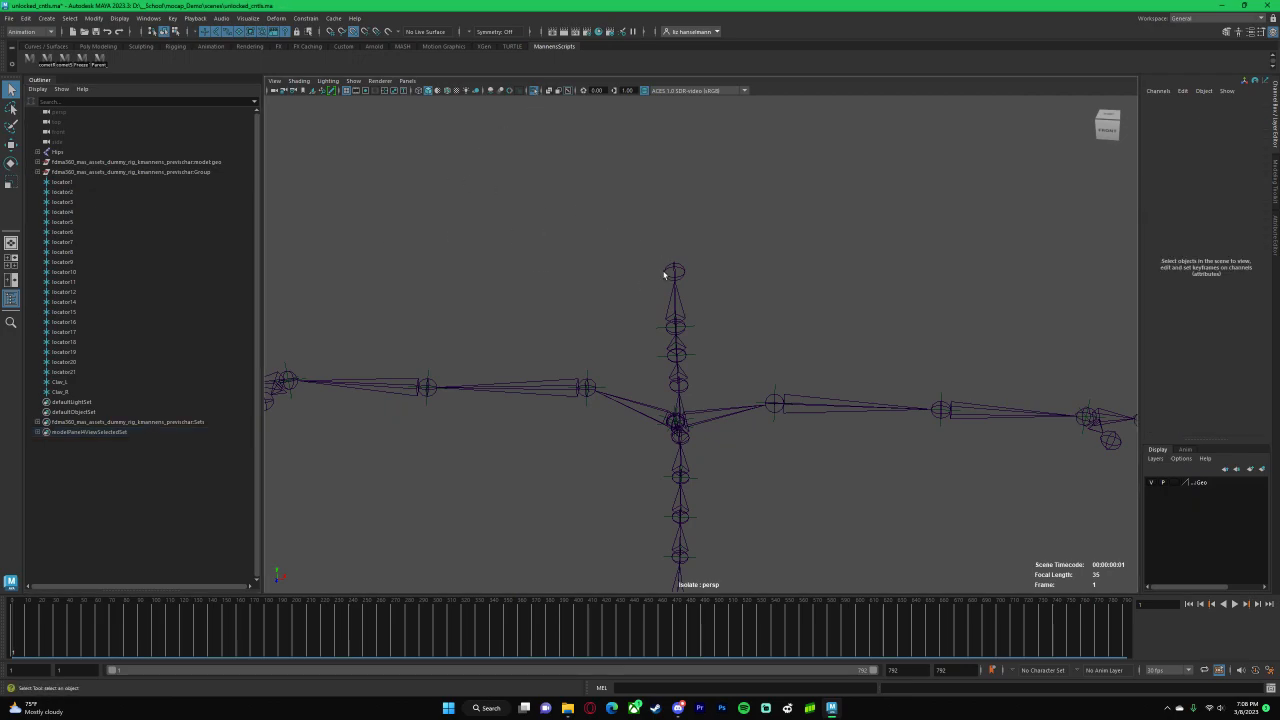
Parent locator19 to the right hand joint at the wrist of the motion-capture skeleton
alt+right_drag(463, 338, 448, 337)
alt+drag(448, 337, 691, 370)
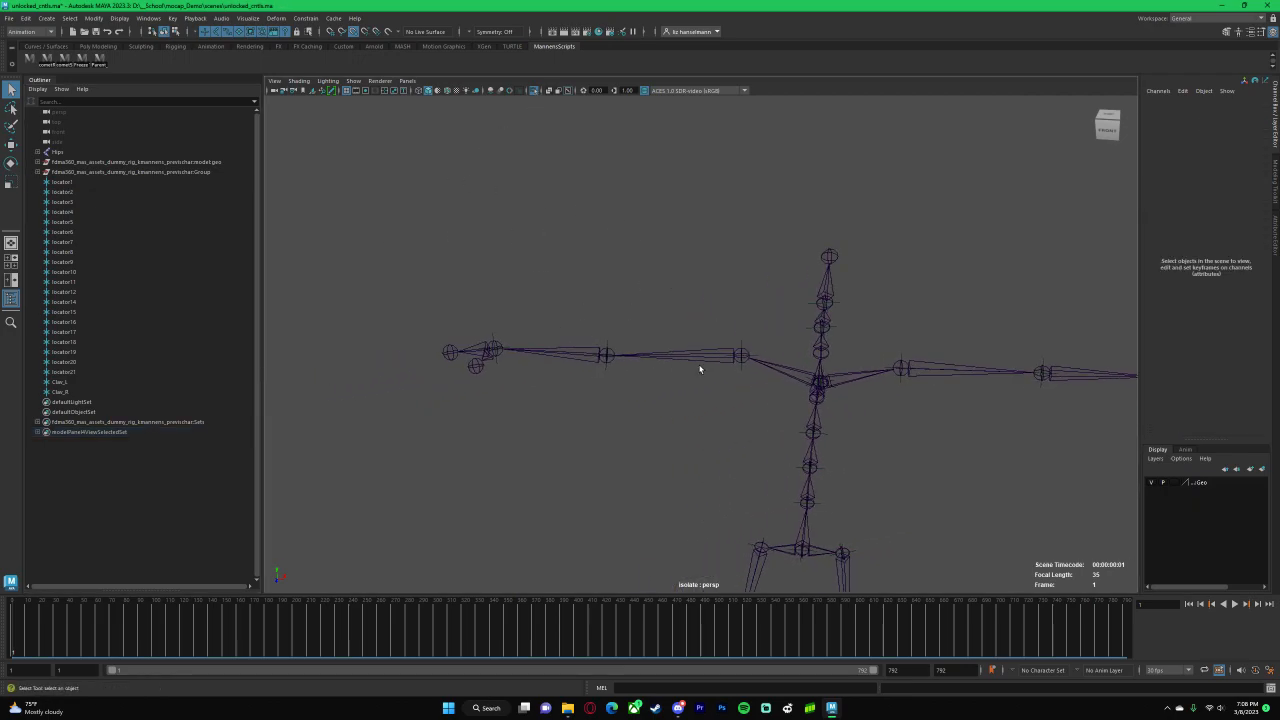
click(475, 342)
drag(437, 275, 461, 381)
scroll(510, 405, up, 5)
alt+middle_drag(388, 384, 580, 397)
scroll(520, 375, up, 5)
alt+middle_drag(285, 303, 517, 265)
click(517, 265)
alt+middle_drag(694, 280, 610, 333)
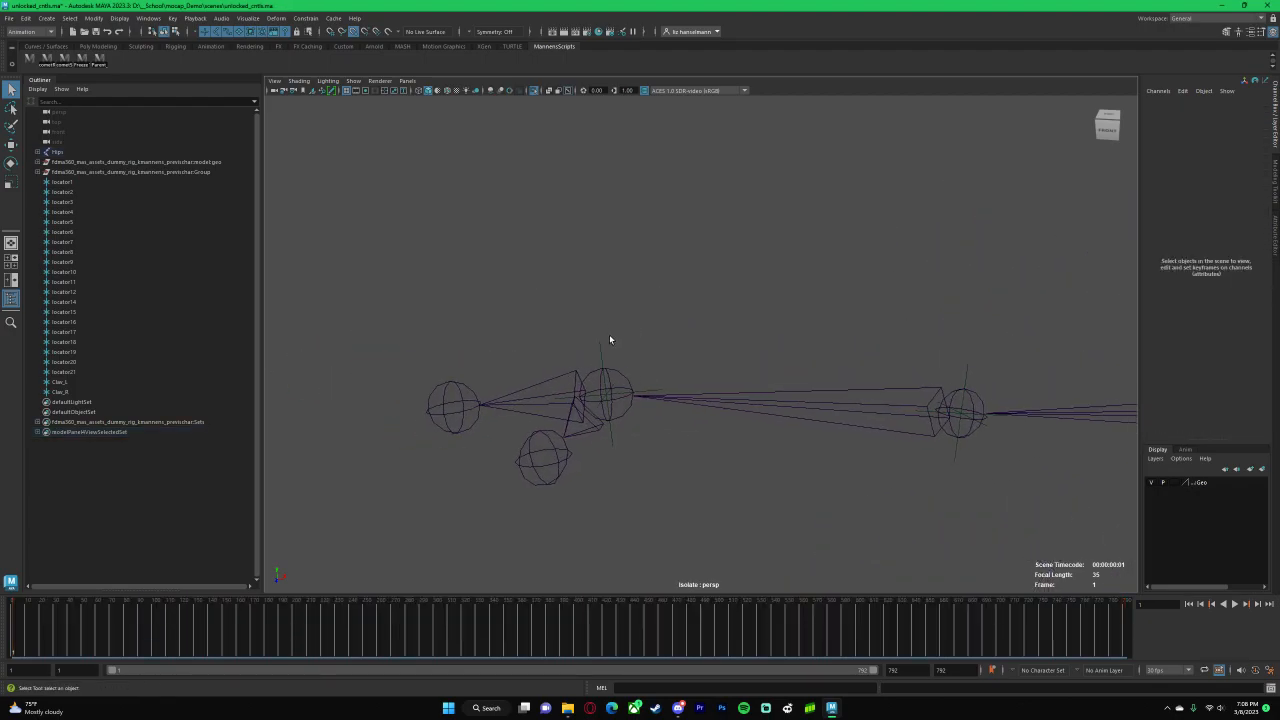
click(602, 366)
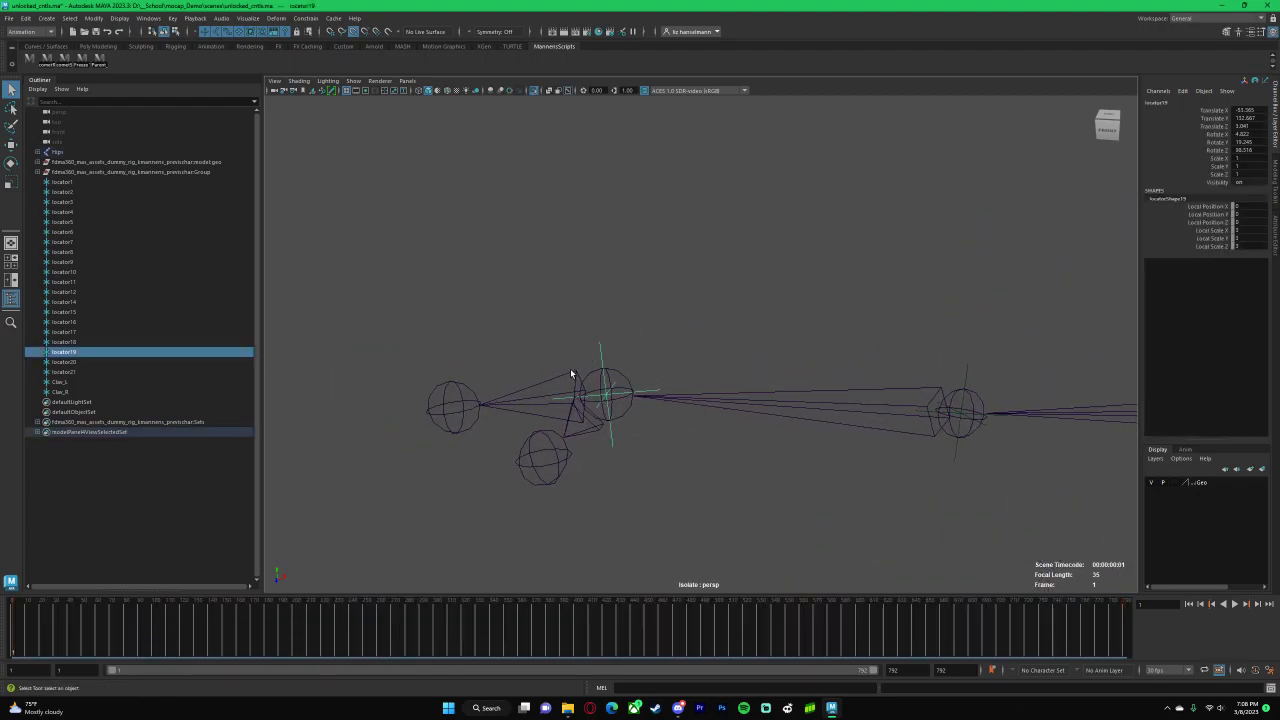
click(571, 373)
click(600, 354)
click(570, 376)
key(p)
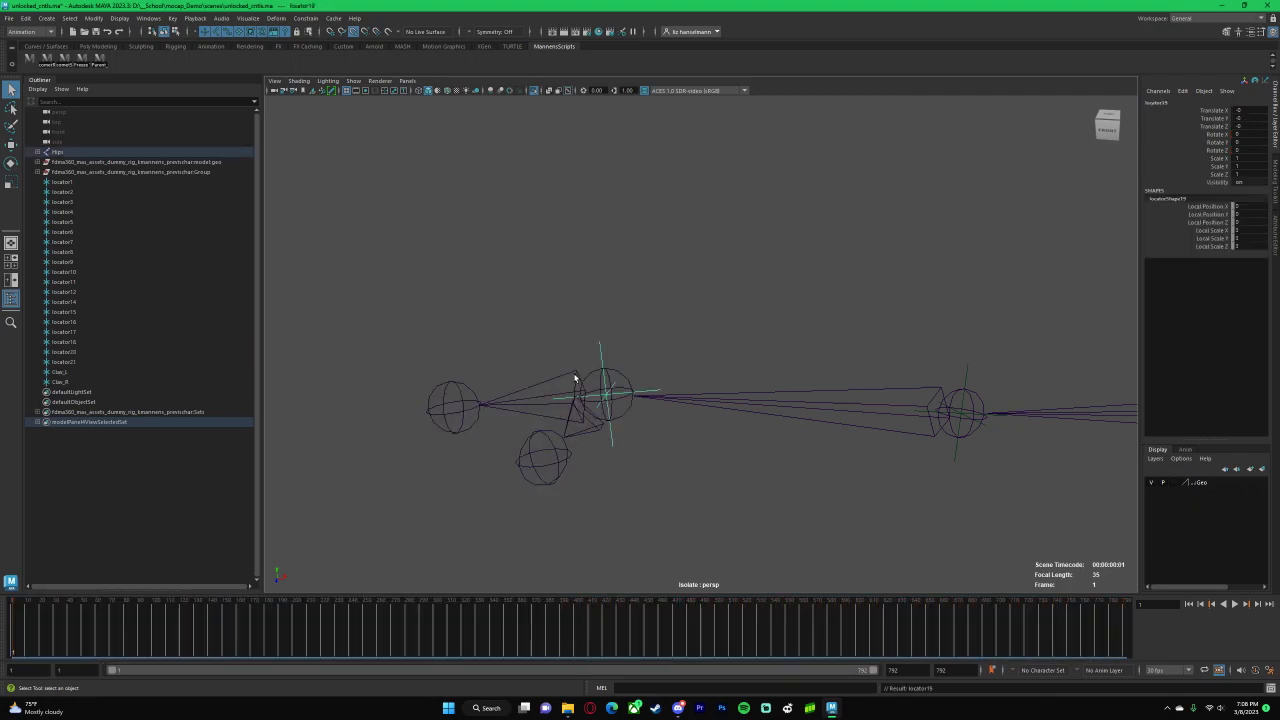
Parent locator16 to the right forearm joint at the elbow and locator14 to the RightArm joint
alt+drag(566, 369, 511, 373)
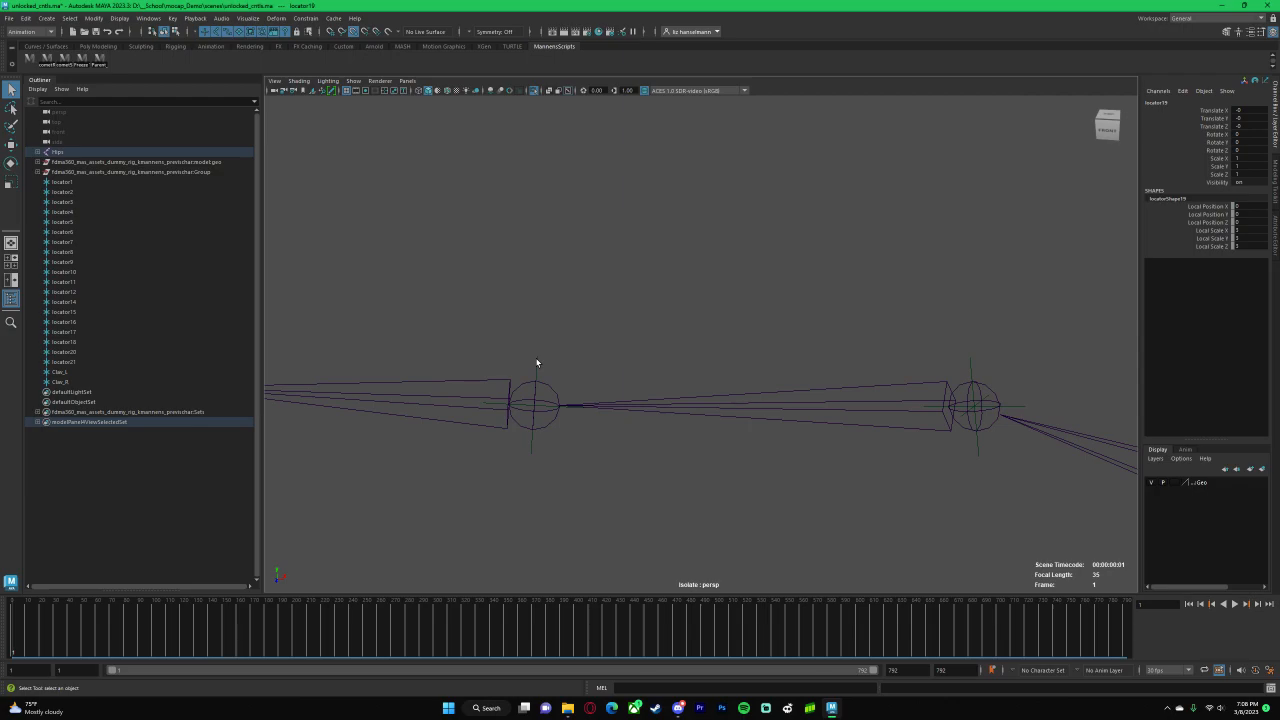
click(535, 357)
shift+click(499, 382)
key(p)
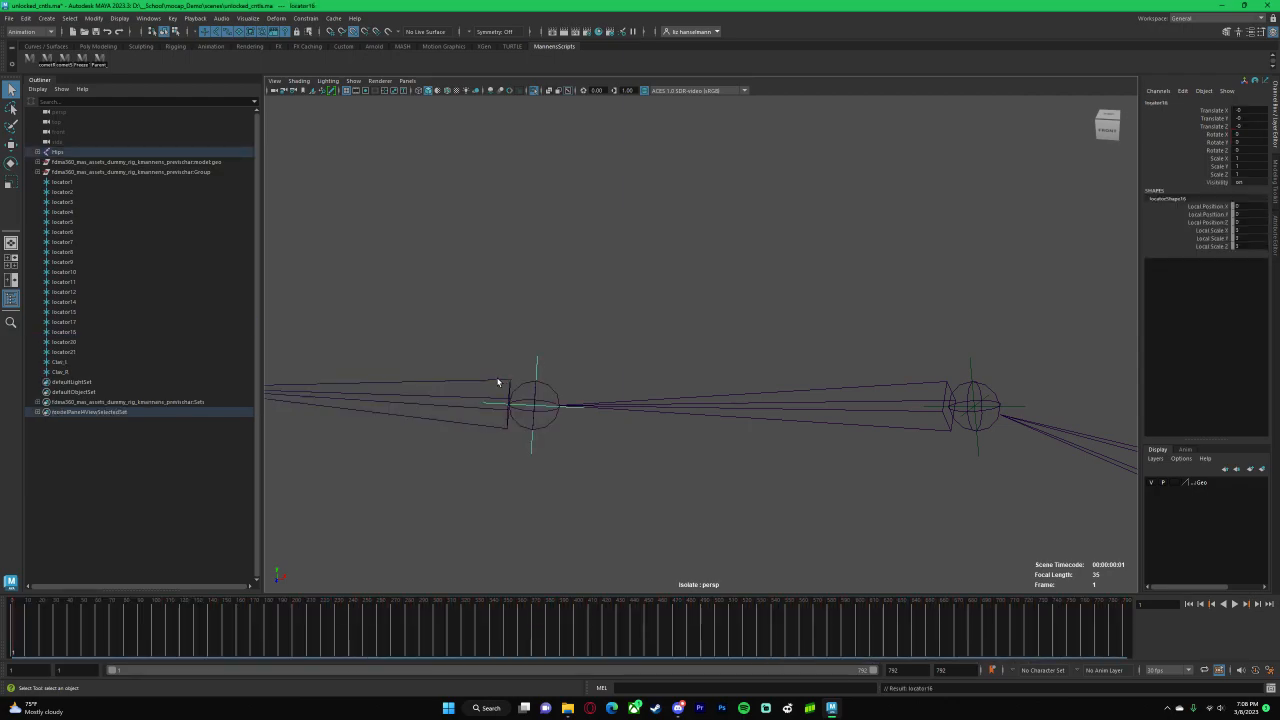
alt+drag(857, 377, 674, 392)
click(649, 407)
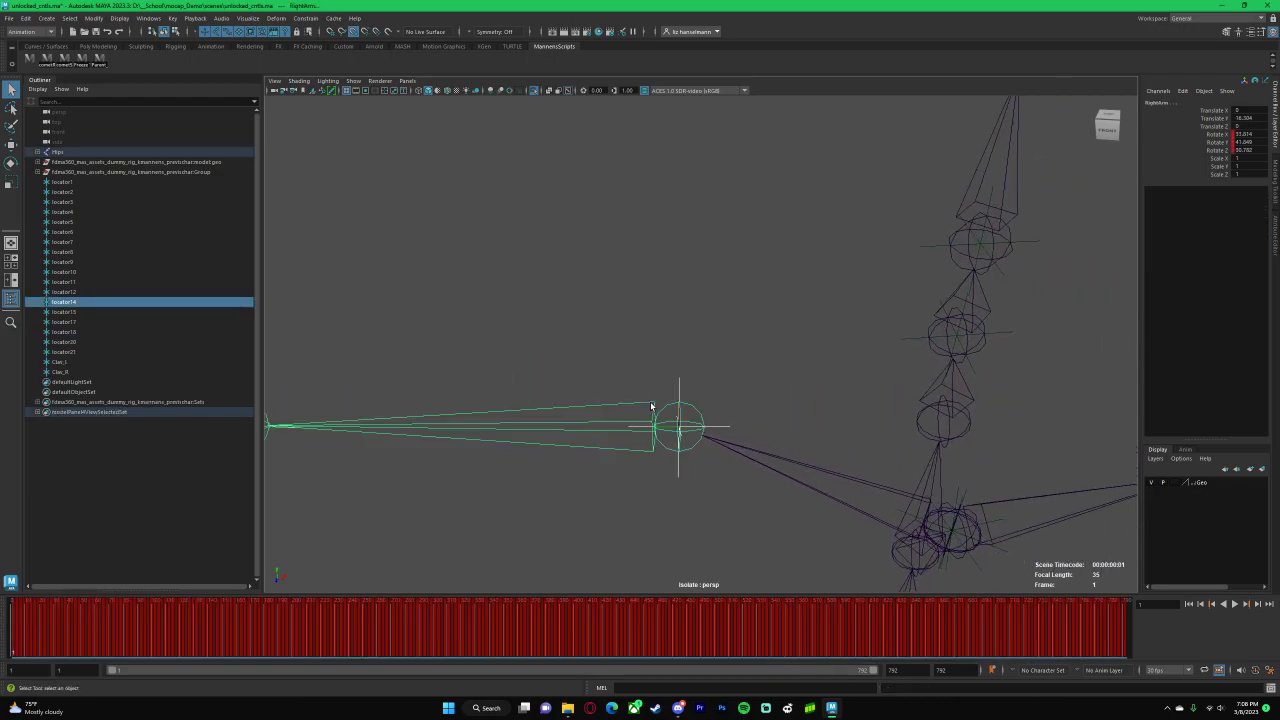
key(p)
Parent locator21 to the Head joint and locator20 to the neck joint directly below it
alt+drag(911, 386, 685, 318)
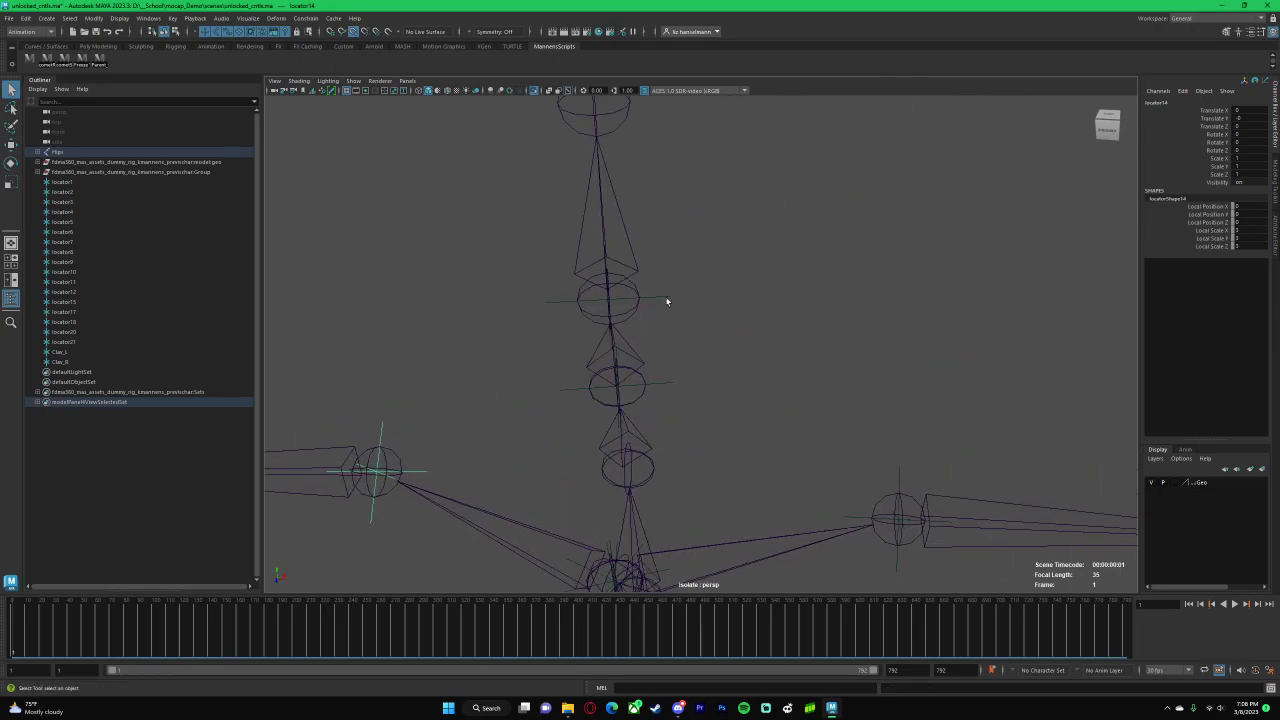
click(649, 296)
shift+click(634, 266)
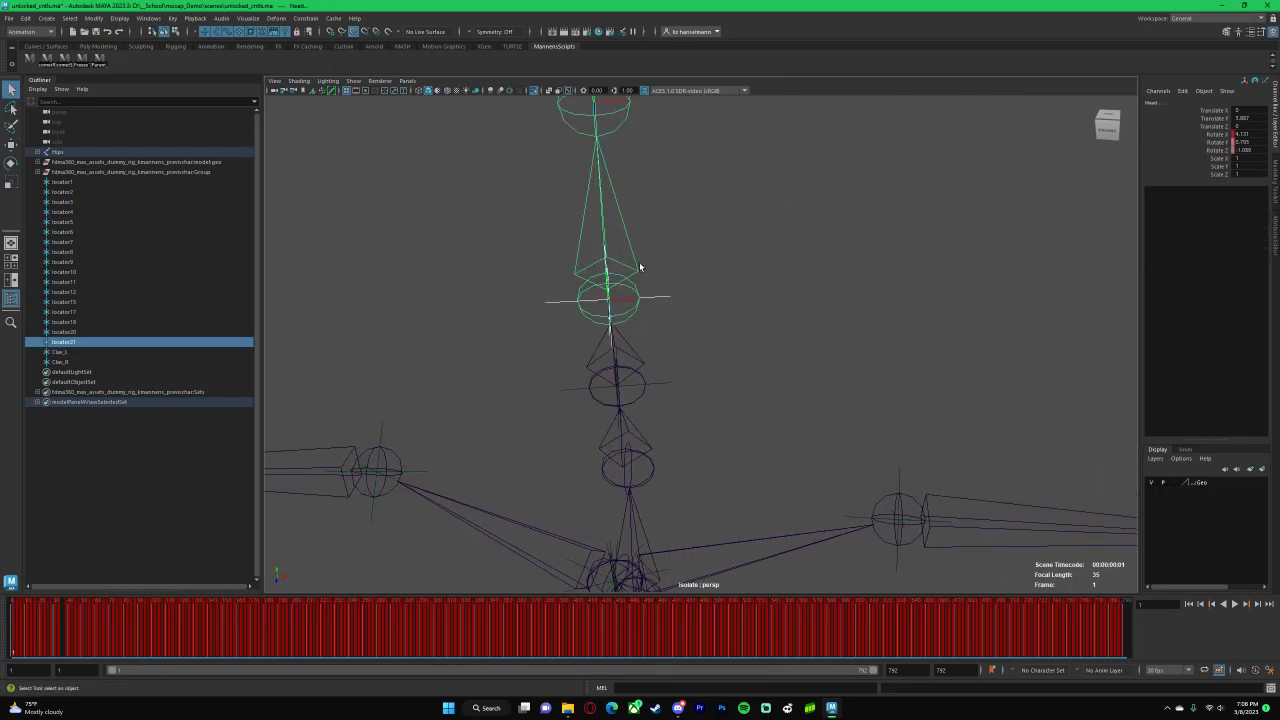
key(p)
click(669, 381)
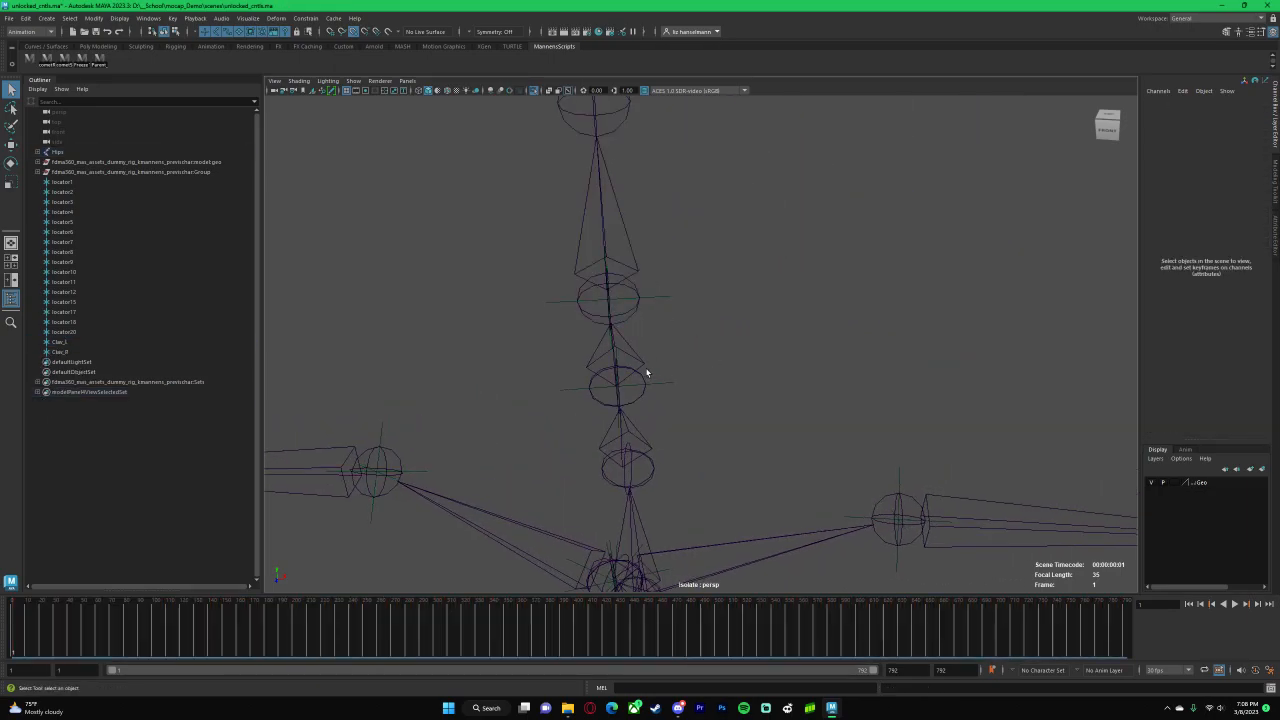
click(633, 362)
shift+click(636, 358)
key(p)
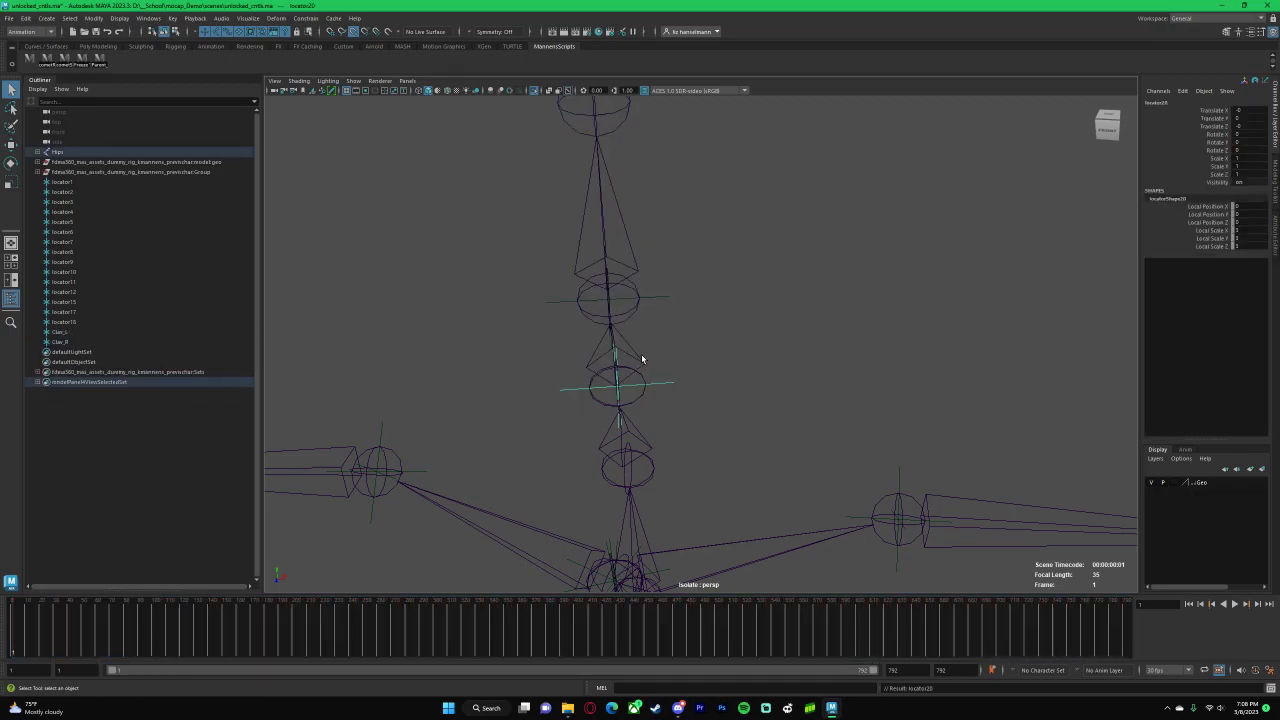
Parent Clav_R to the RightShoulder joint and Clav_L to the left shoulder joint at the upper chest
alt+middle_drag(641, 353, 634, 260)
scroll(643, 322, down, 5)
alt+middle_drag(758, 270, 682, 318)
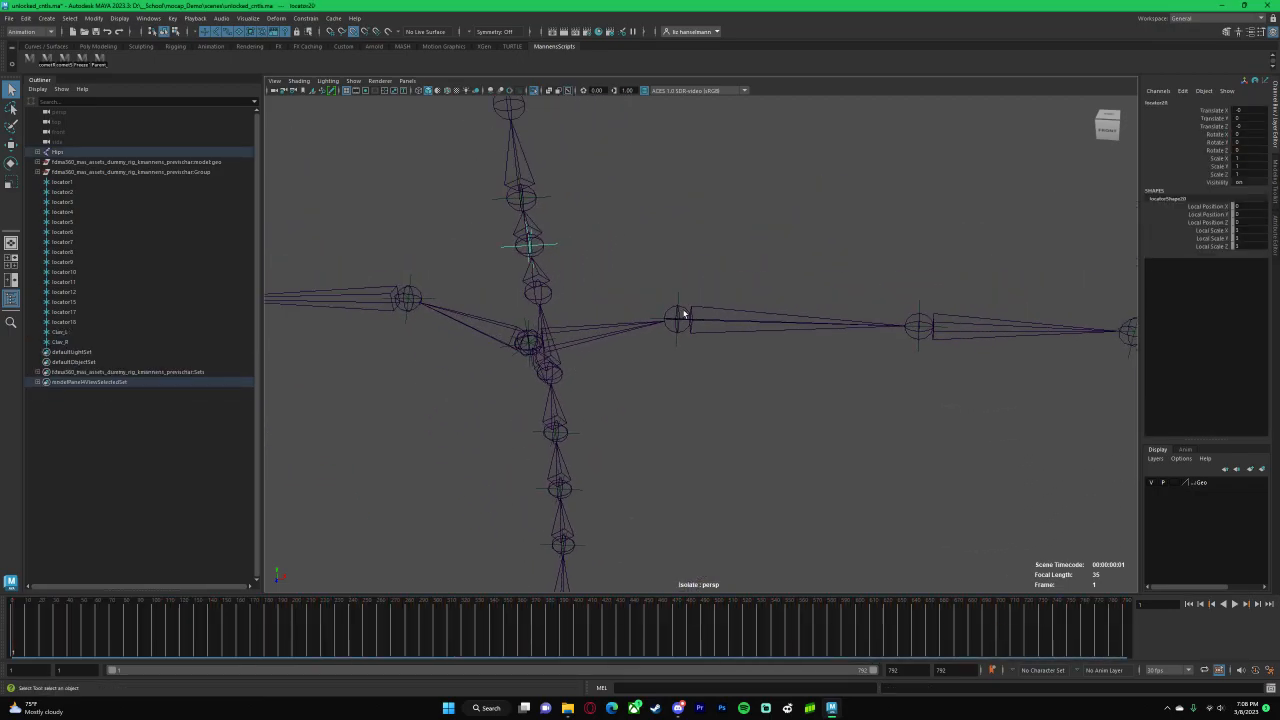
scroll(634, 328, up, 5)
alt+middle_drag(553, 352, 645, 364)
scroll(645, 364, up, 2)
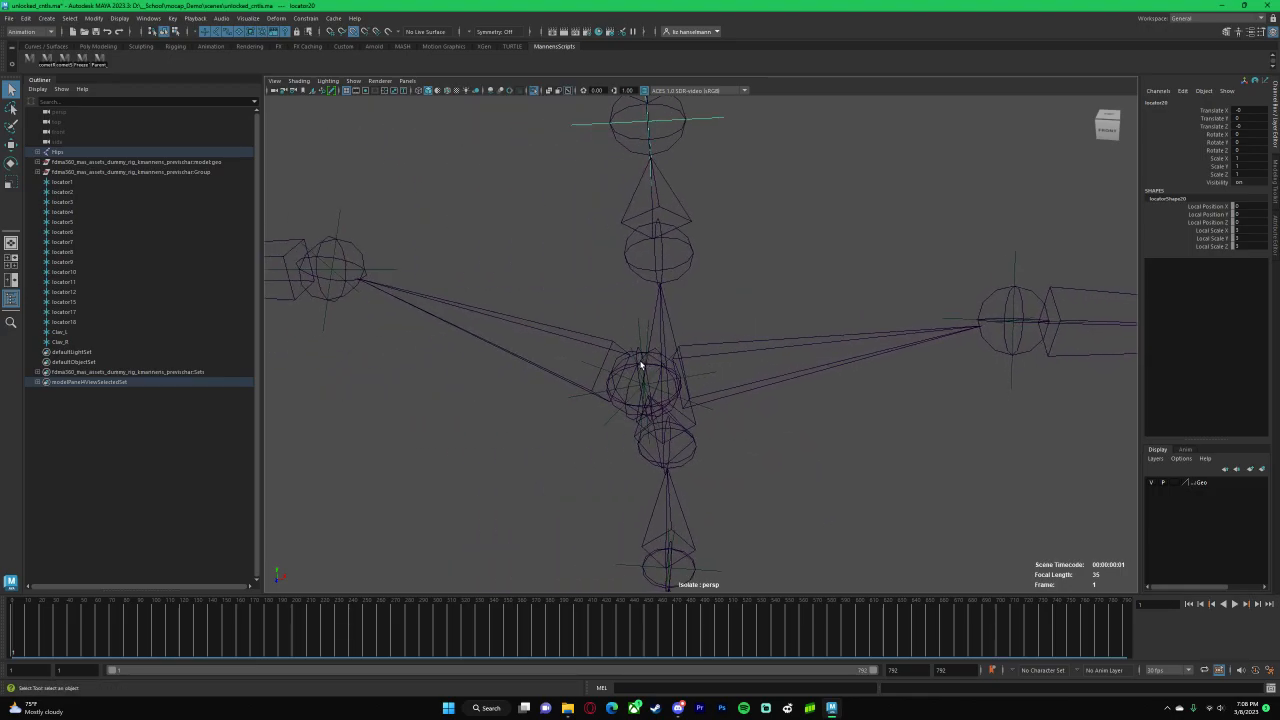
click(583, 333)
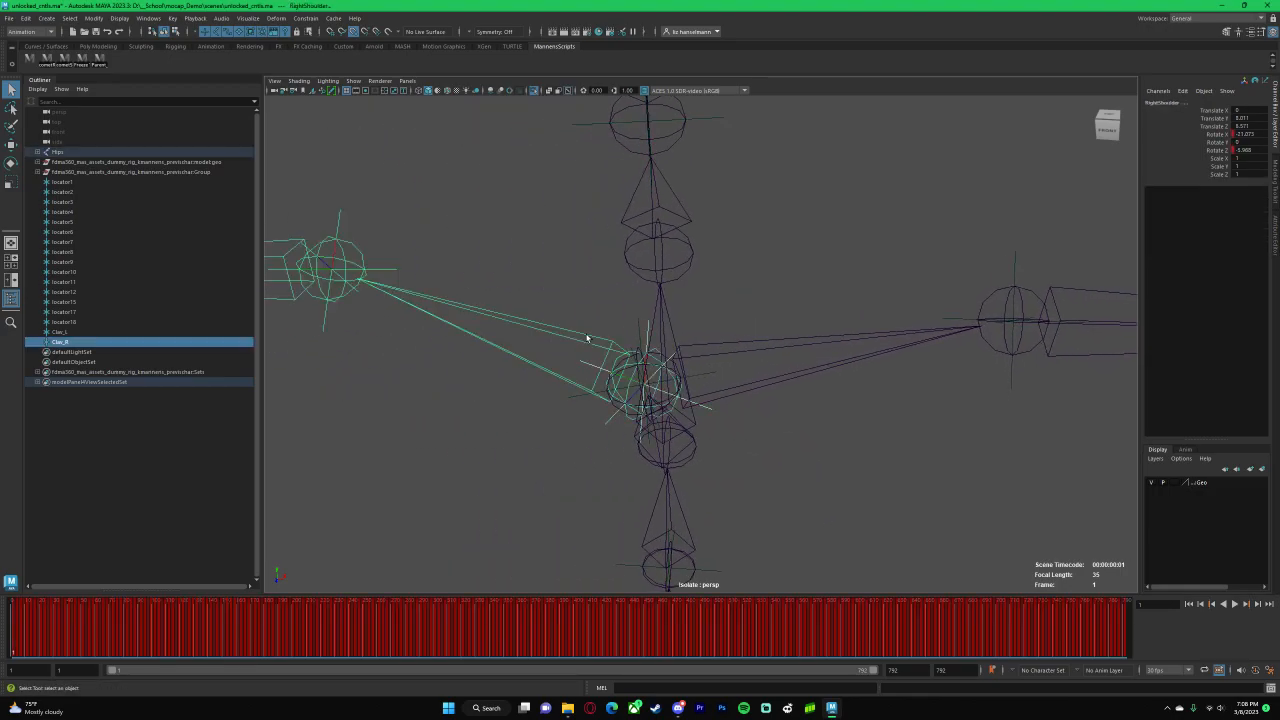
key(p)
click(696, 369)
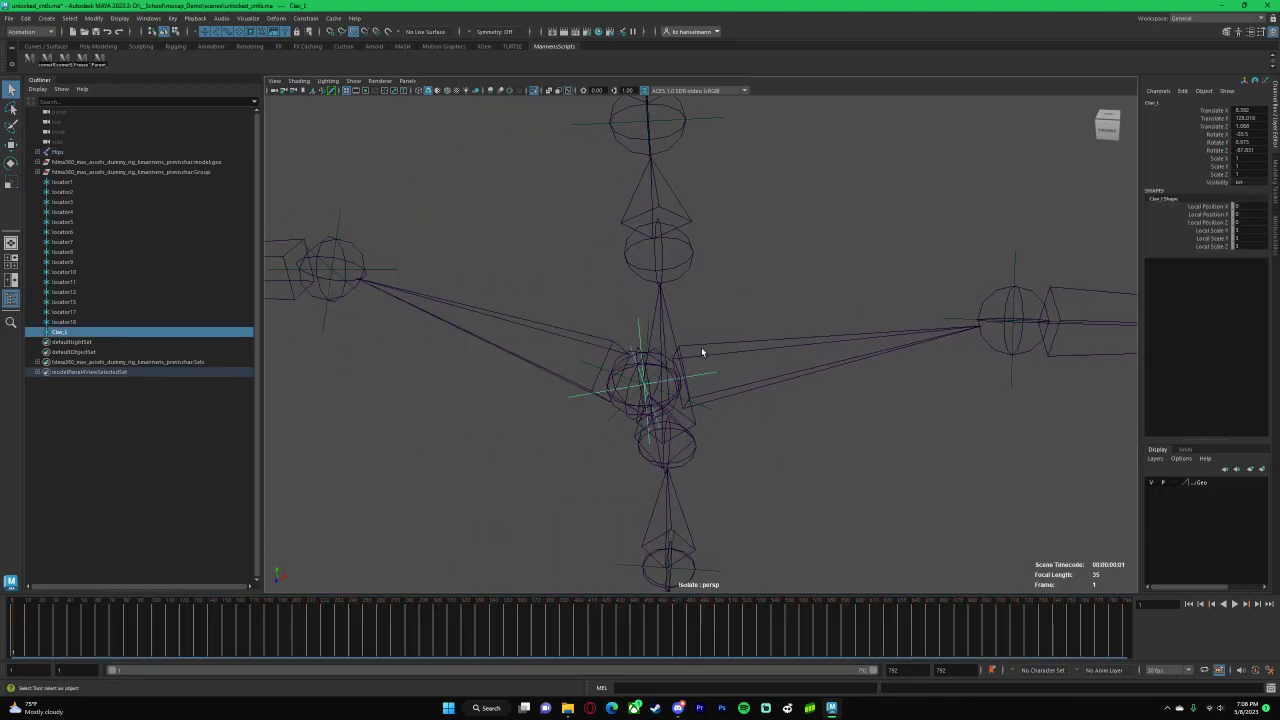
shift+click(702, 344)
key(p)
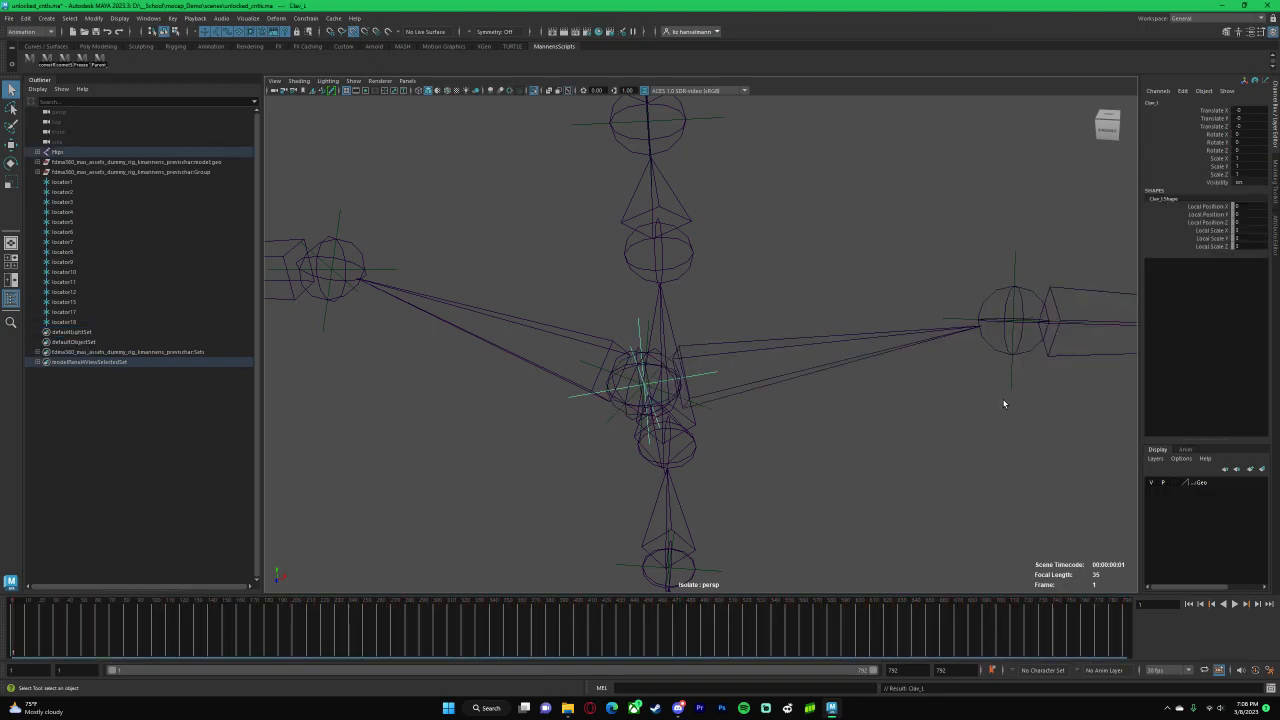
Parent locator15 to the left upper arm joint of the skeleton
alt+middle_drag(999, 402, 595, 308)
scroll(595, 308, up, 2)
click(543, 289)
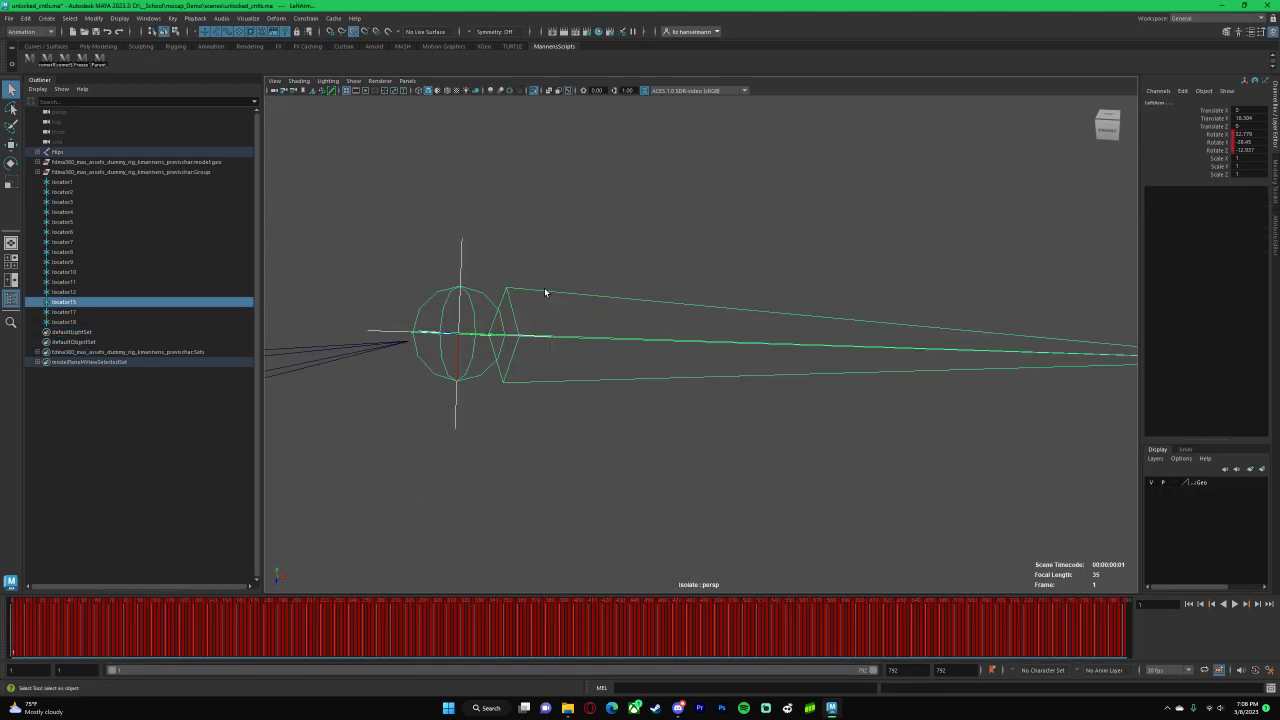
key(p)
Parent locator17 to the LeftForeArm joint and locator18 to the left hand joint at the wrist
scroll(543, 289, down, 5)
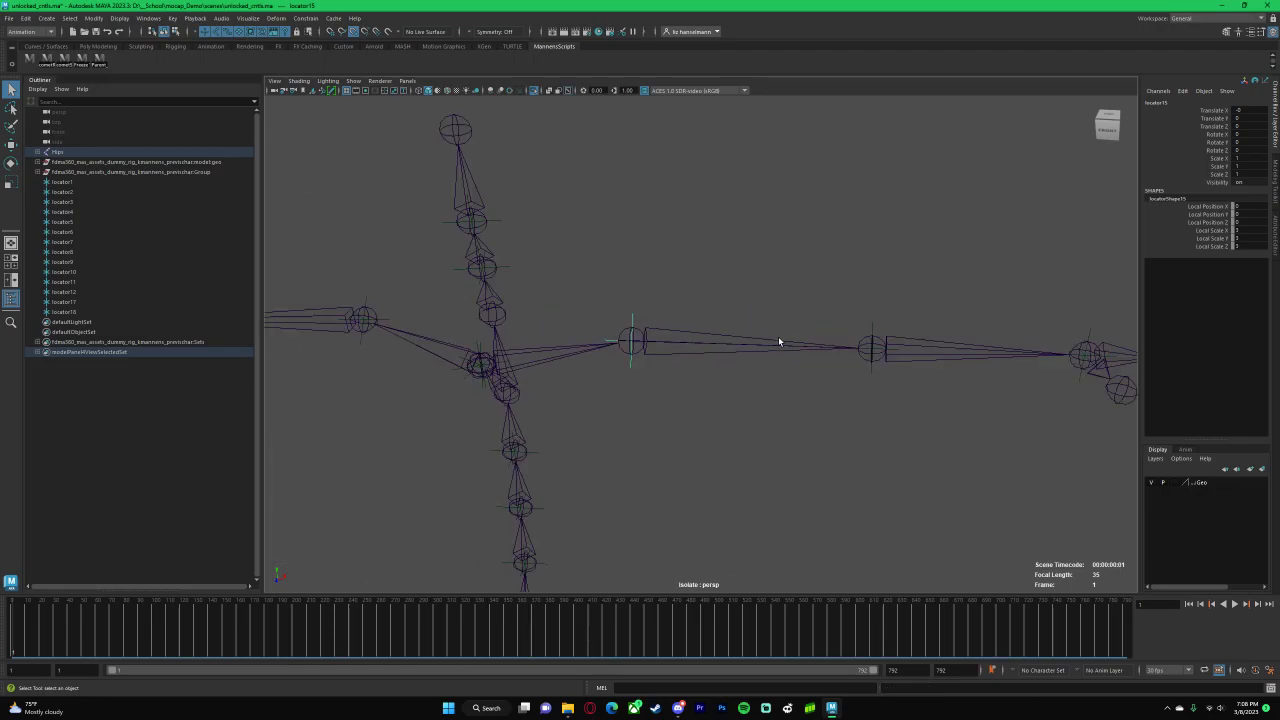
click(814, 340)
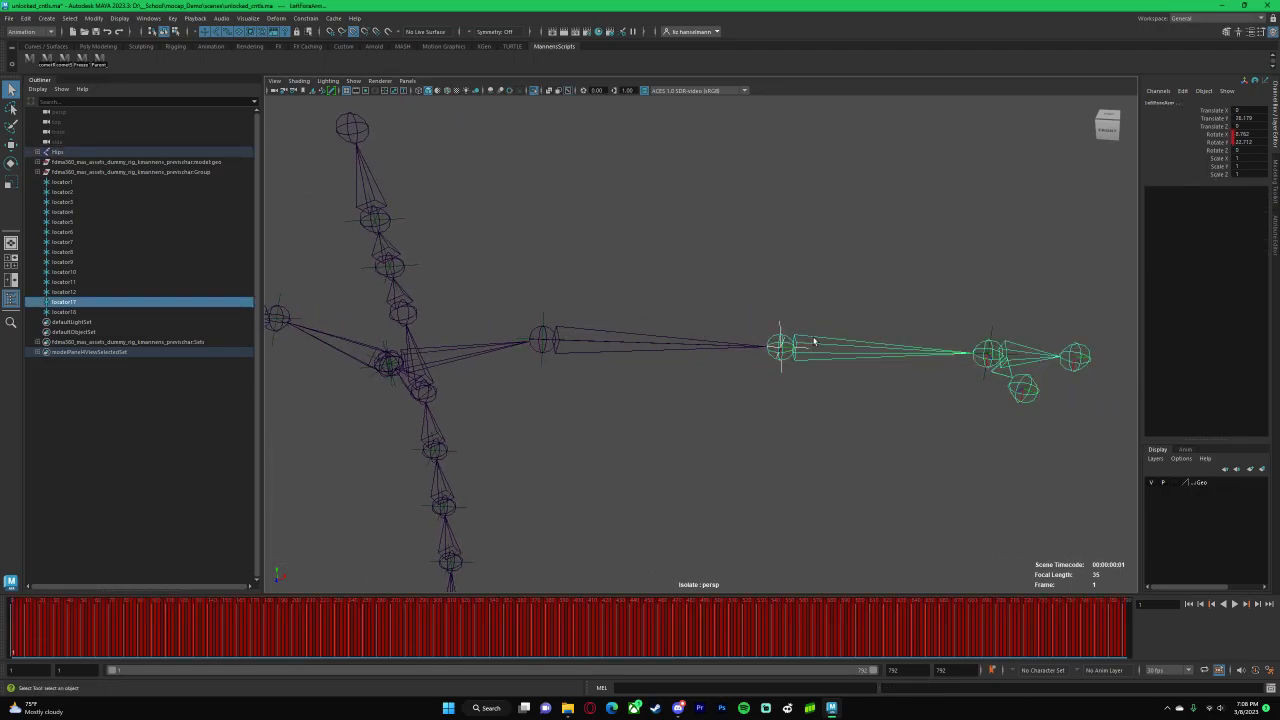
key(p)
click(993, 343)
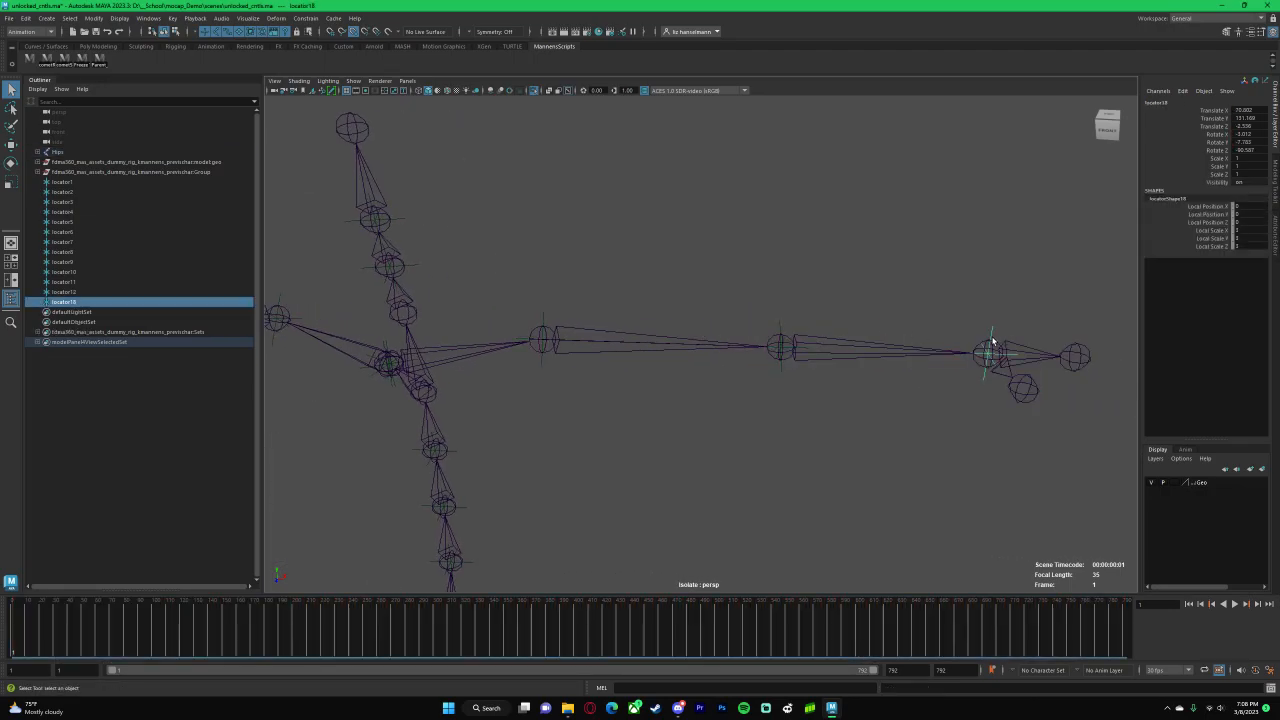
key(p)
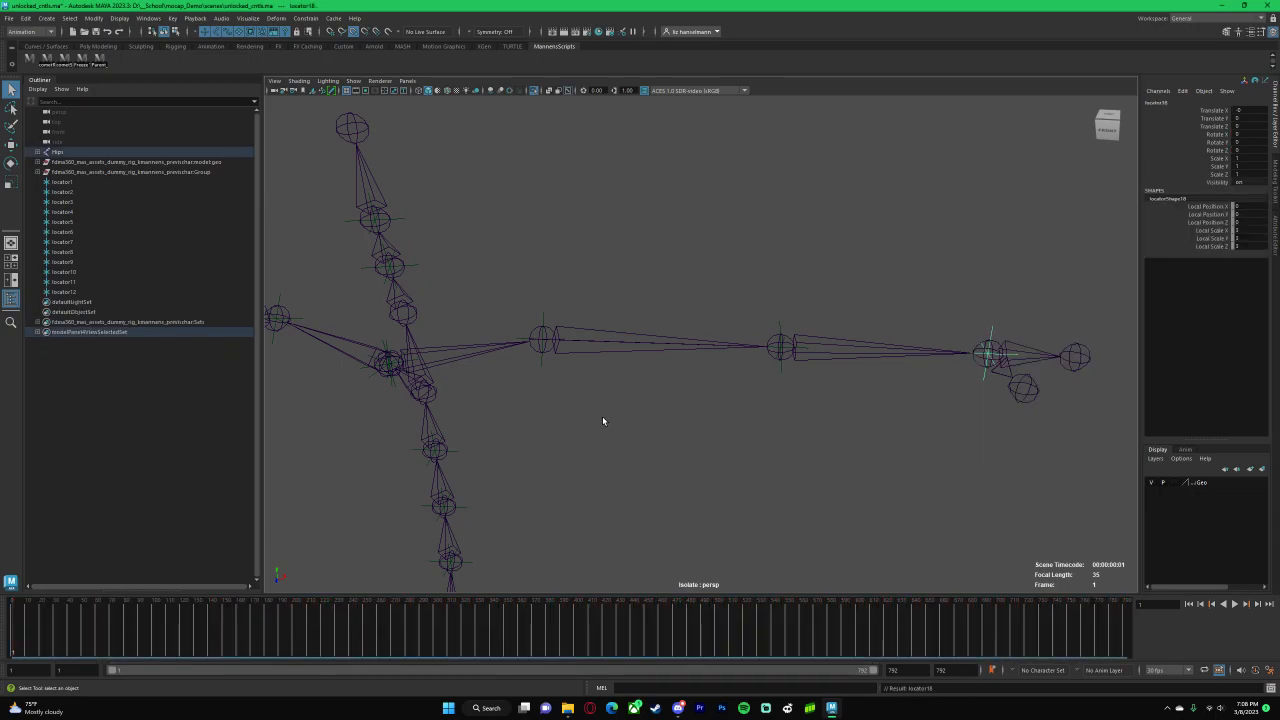
Parent locator12 to the third spine joint above the hips and locator11 to the second spine joint
alt+middle_drag(602, 417, 800, 288)
click(630, 328)
click(632, 331)
shift+click(624, 321)
key(p)
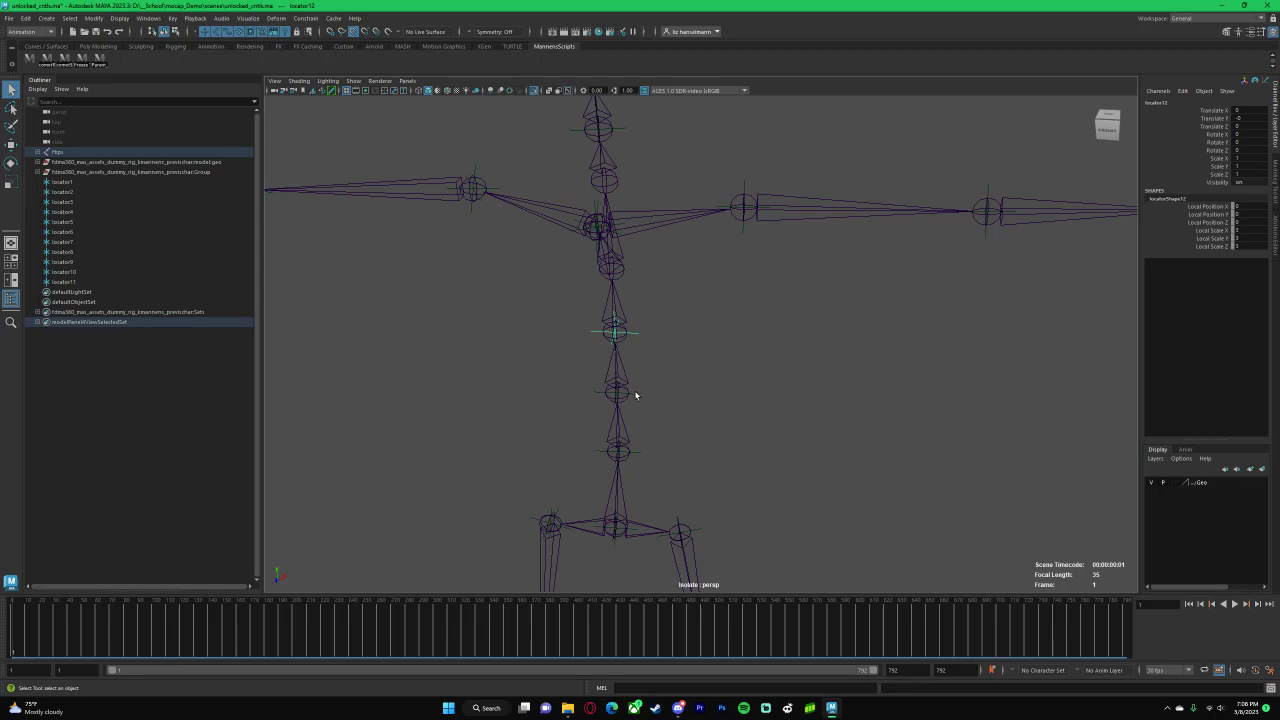
click(626, 381)
key(p)
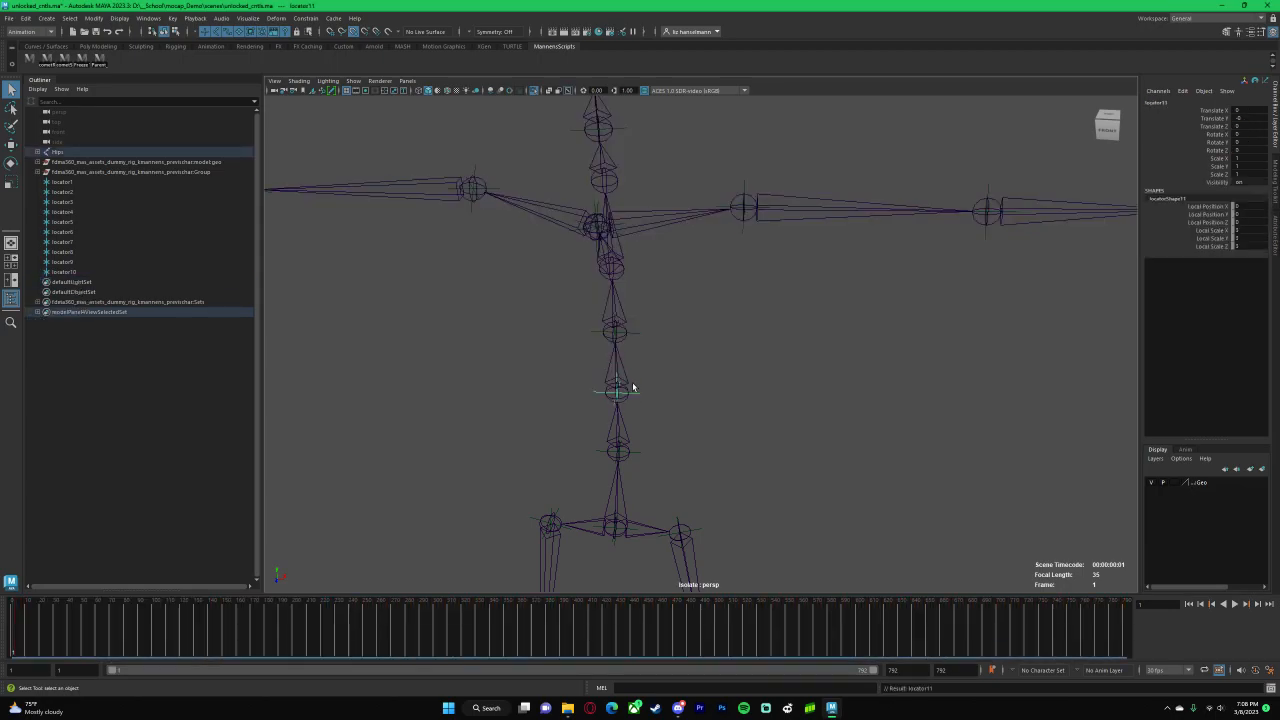
Parent locator10 to the lowest spine joint, directly above the hips
alt+drag(626, 377, 640, 432)
click(630, 418)
shift+click(626, 414)
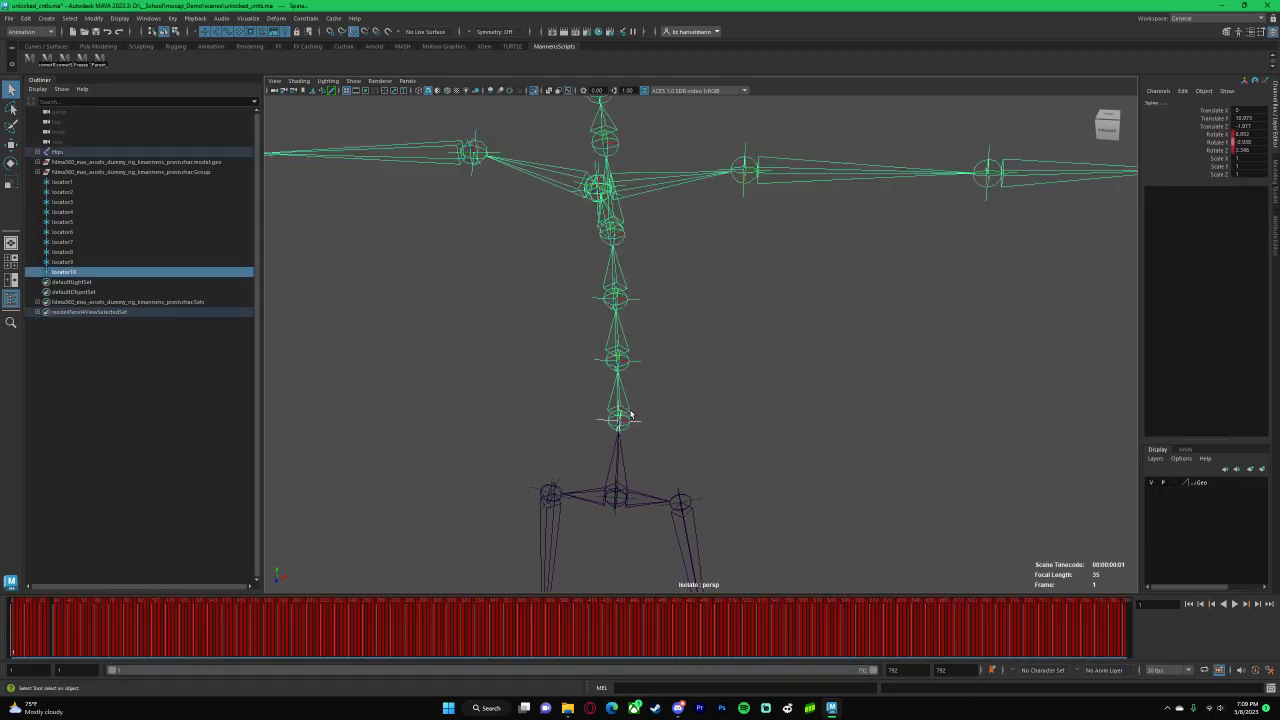
key(p)
Parent locator8 to the LeftUpLeg joint
alt+drag(630, 413, 656, 371)
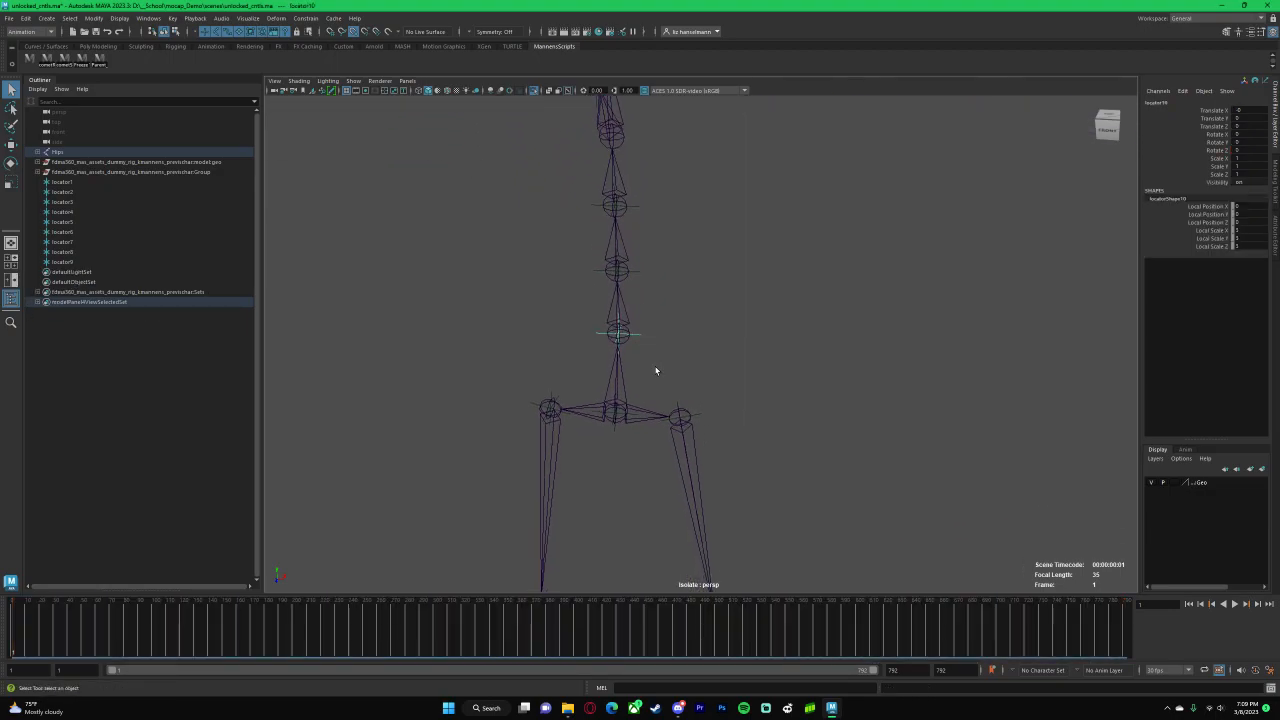
click(684, 420)
shift+click(693, 433)
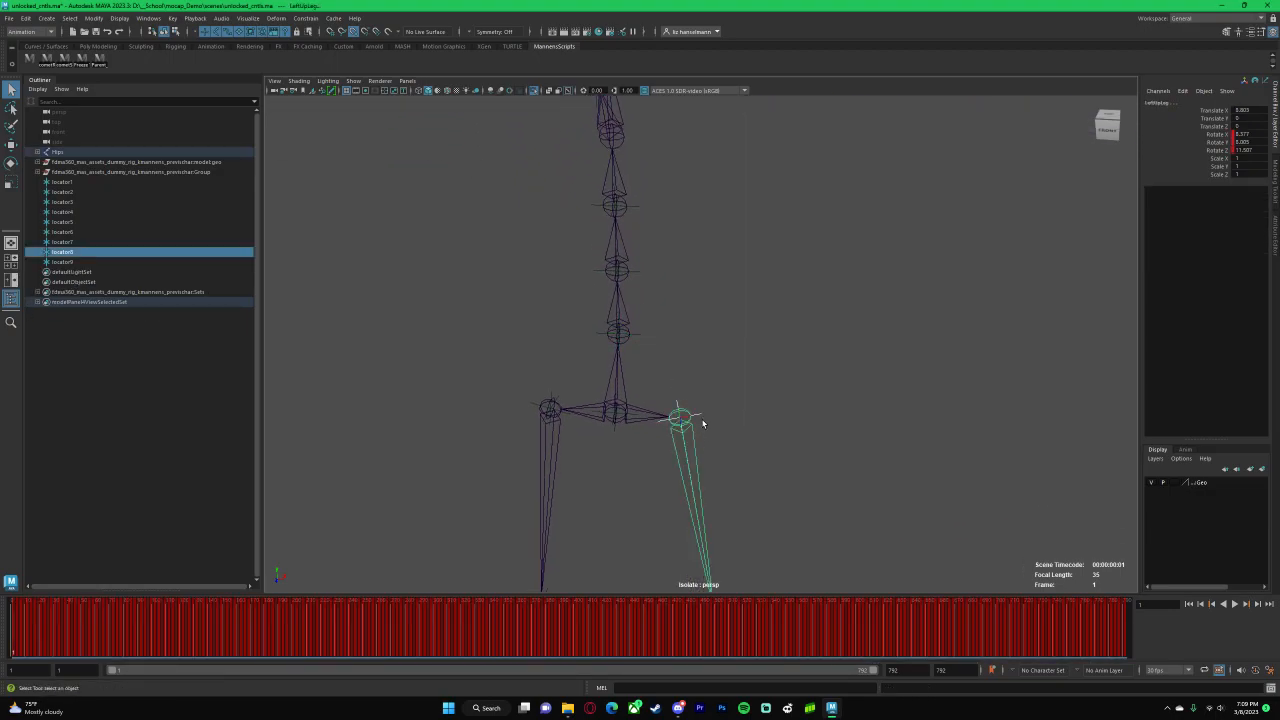
key(p)
Parent locator9 to the Hips joint at the pelvis centre and locator7 to the right upper leg joint
click(633, 413)
shift+click(629, 407)
key(p)
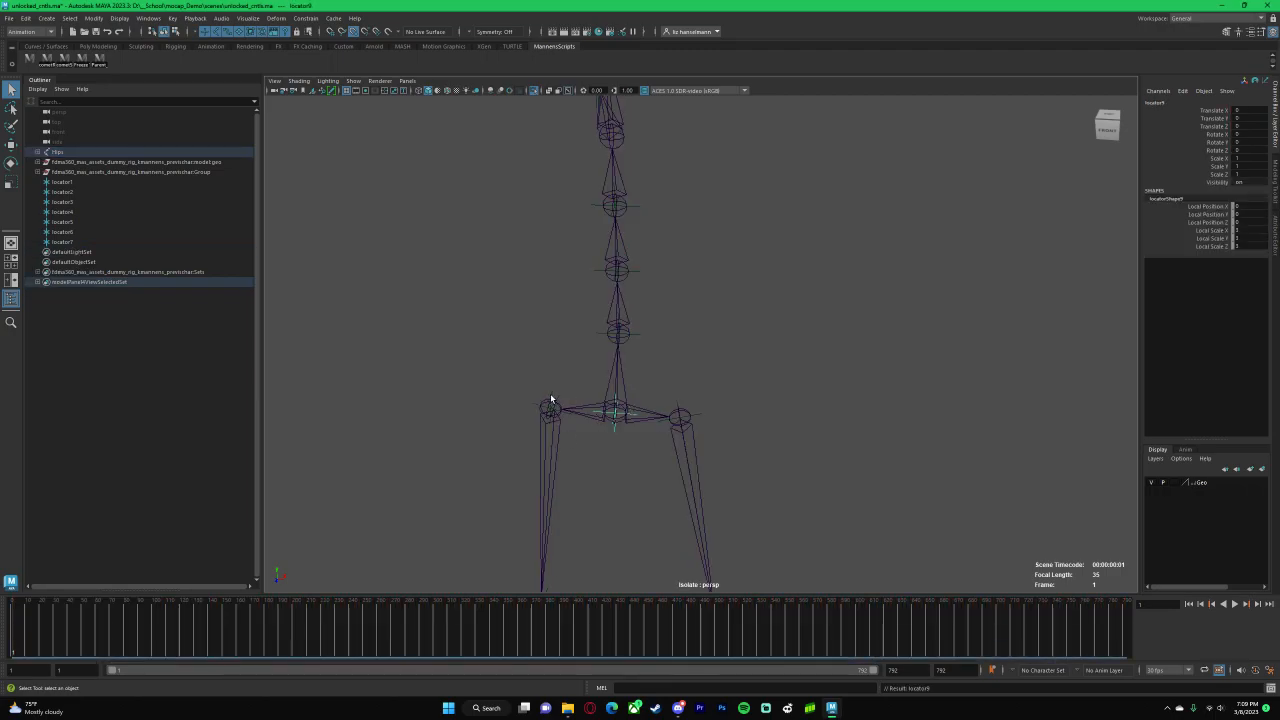
click(550, 404)
key(p)
Parent locator6 to the LeftLeg joint at the left knee
alt+middle_drag(676, 480, 591, 180)
click(660, 365)
click(653, 378)
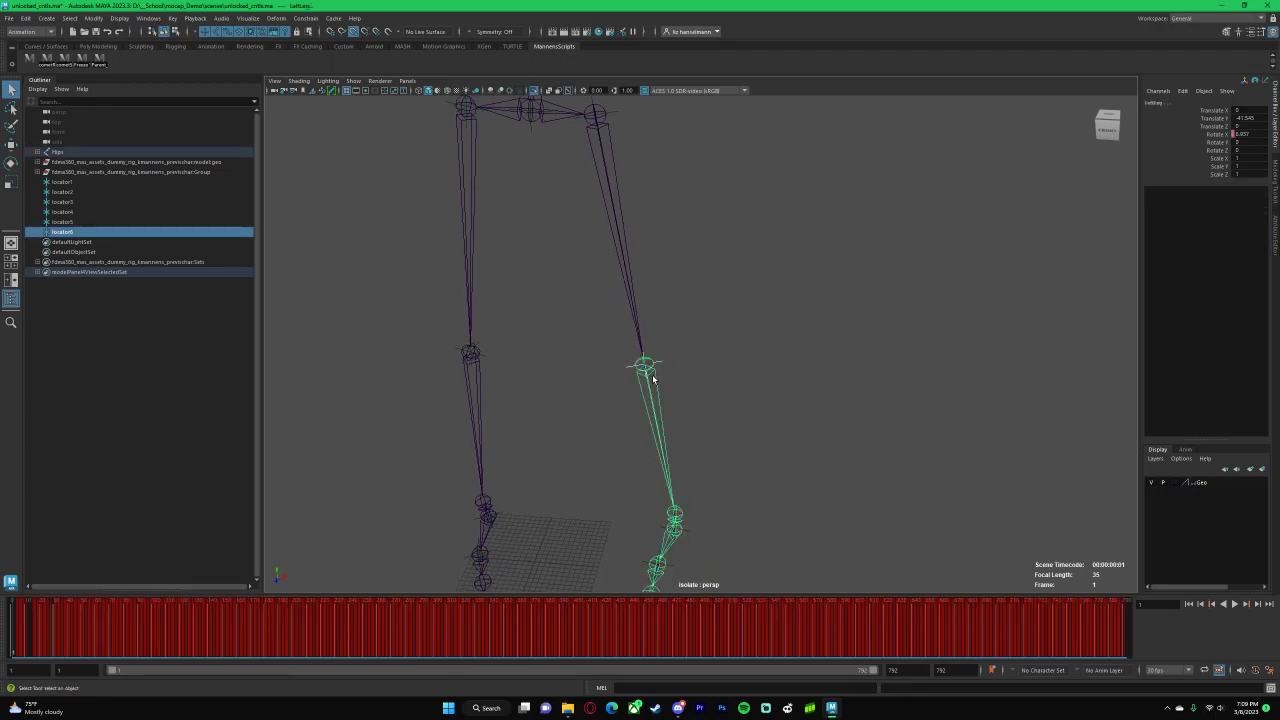
key(p)
Parent locator2 to the LeftForeFoot joint below the left ankle and locator4 to the LeftToeBase joint
alt+drag(651, 371, 663, 465)
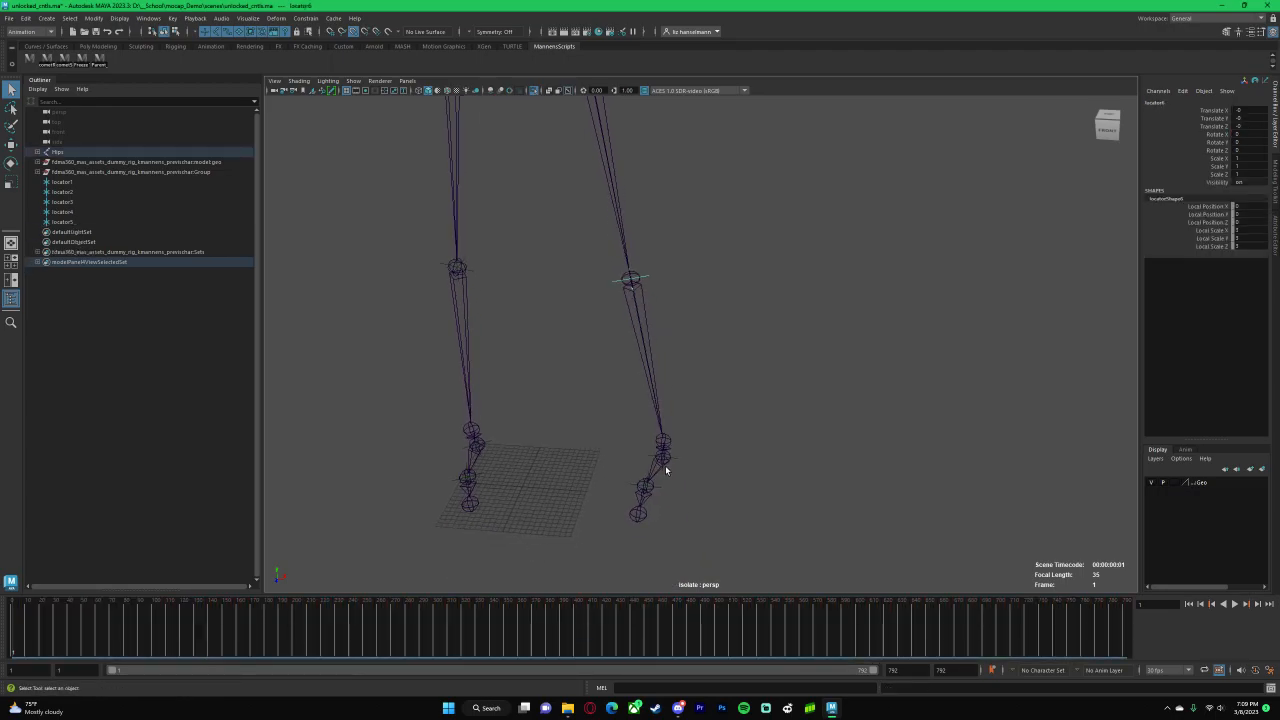
click(674, 457)
shift+click(670, 458)
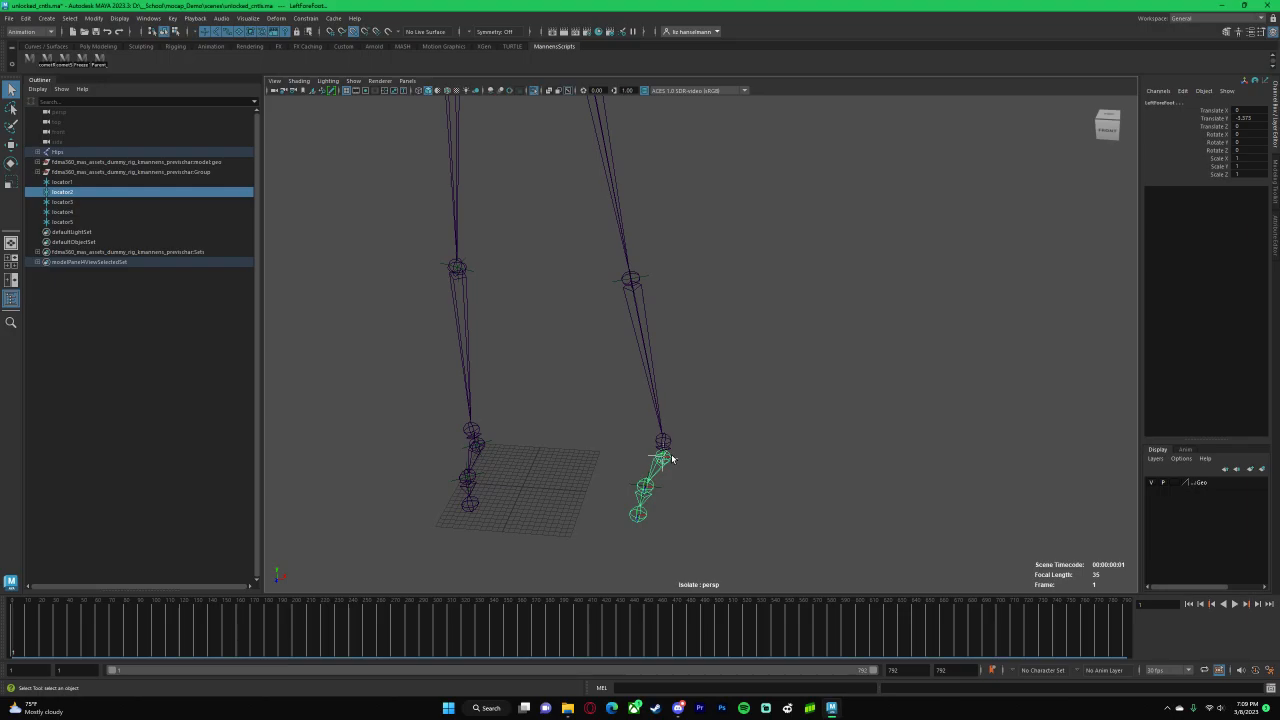
key(p)
click(647, 486)
shift+click(651, 484)
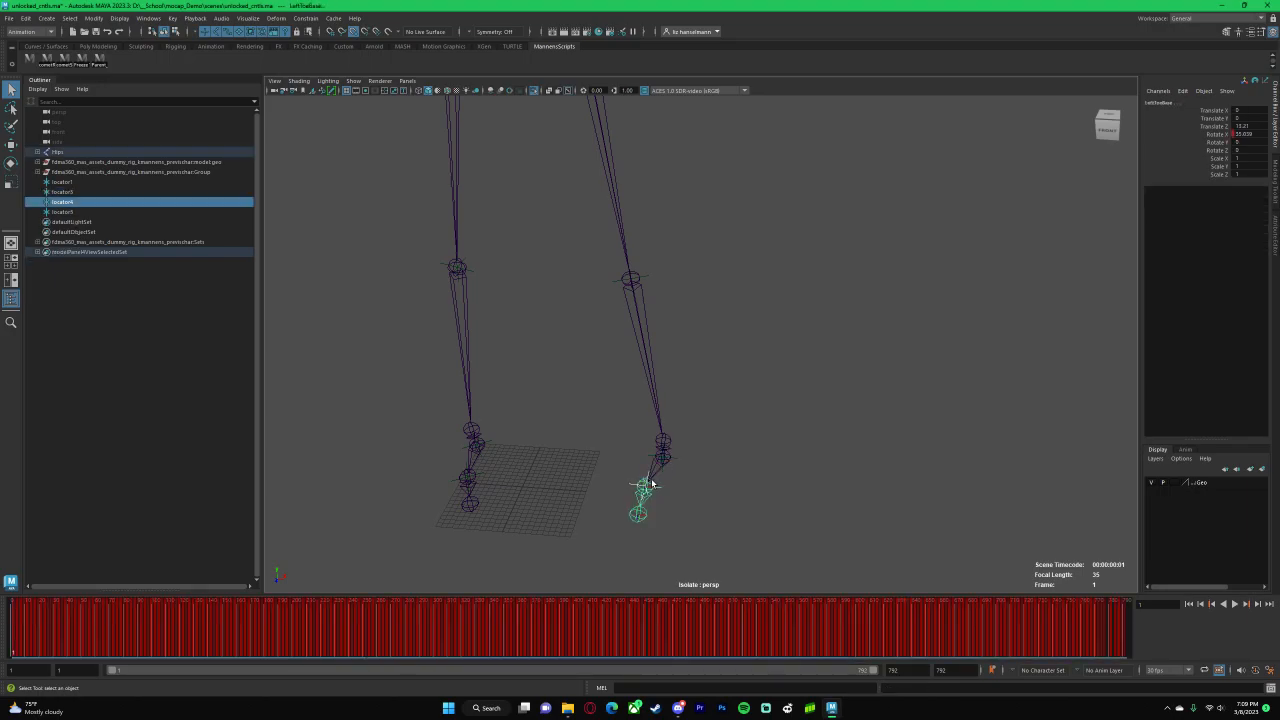
key(p)
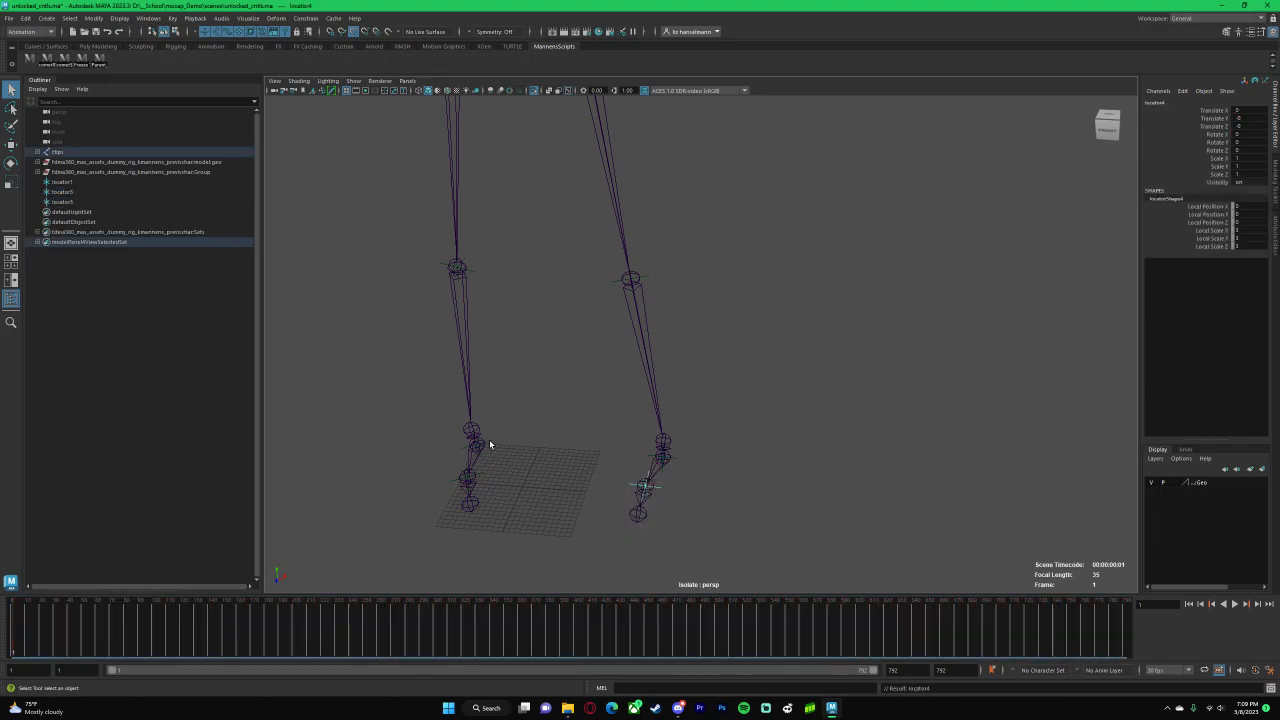
Parent locator1 to the right forefoot joint below the ankle and locator3 to the RightToeBase joint
click(487, 444)
shift+click(485, 442)
key(p)
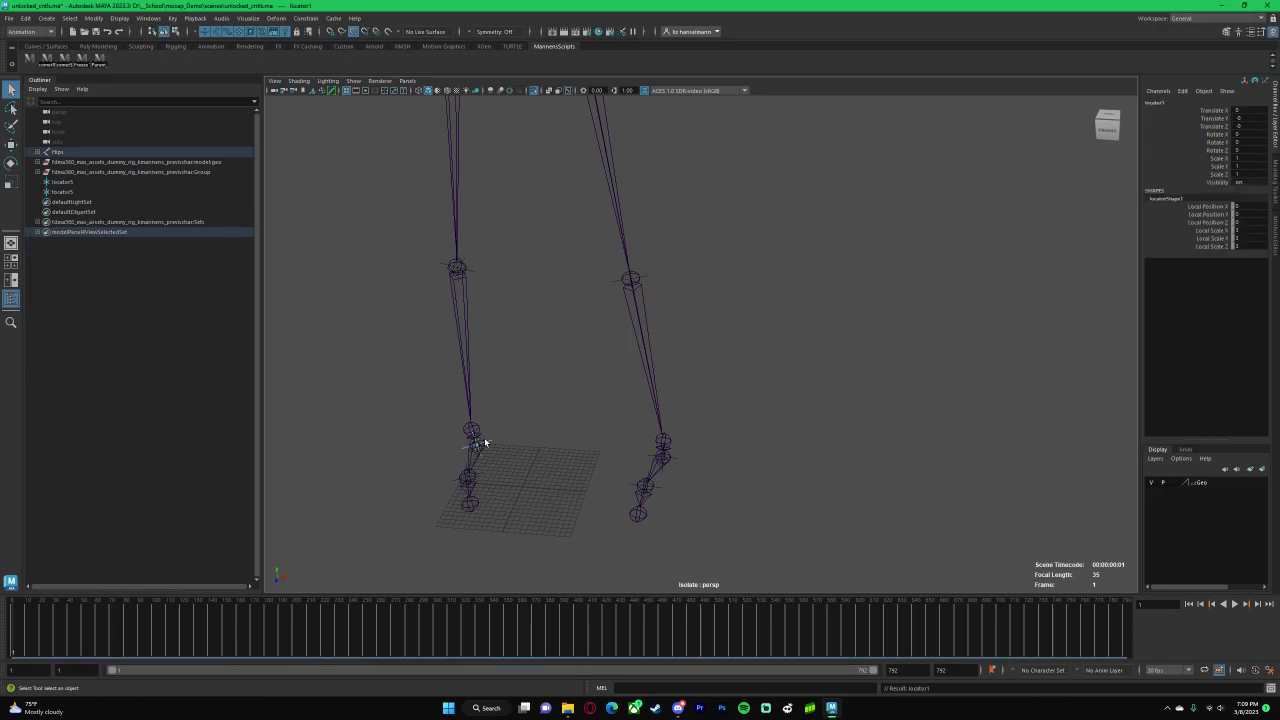
click(472, 474)
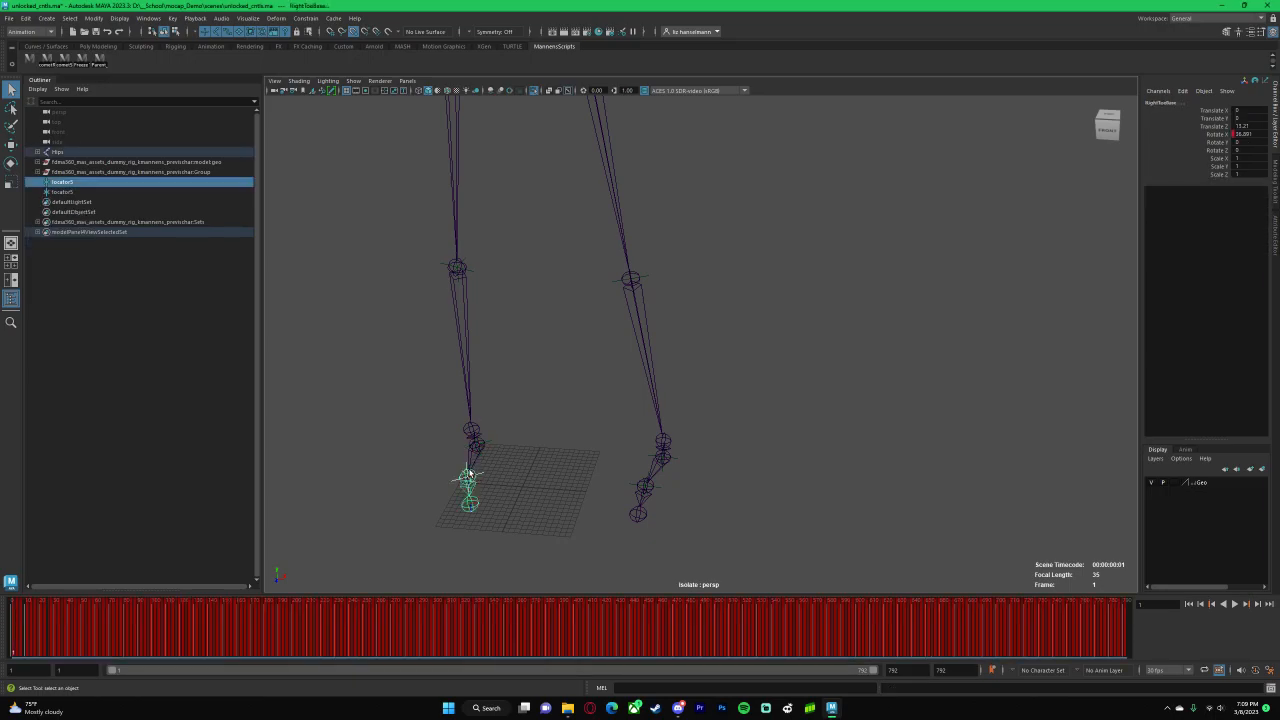
key(p)
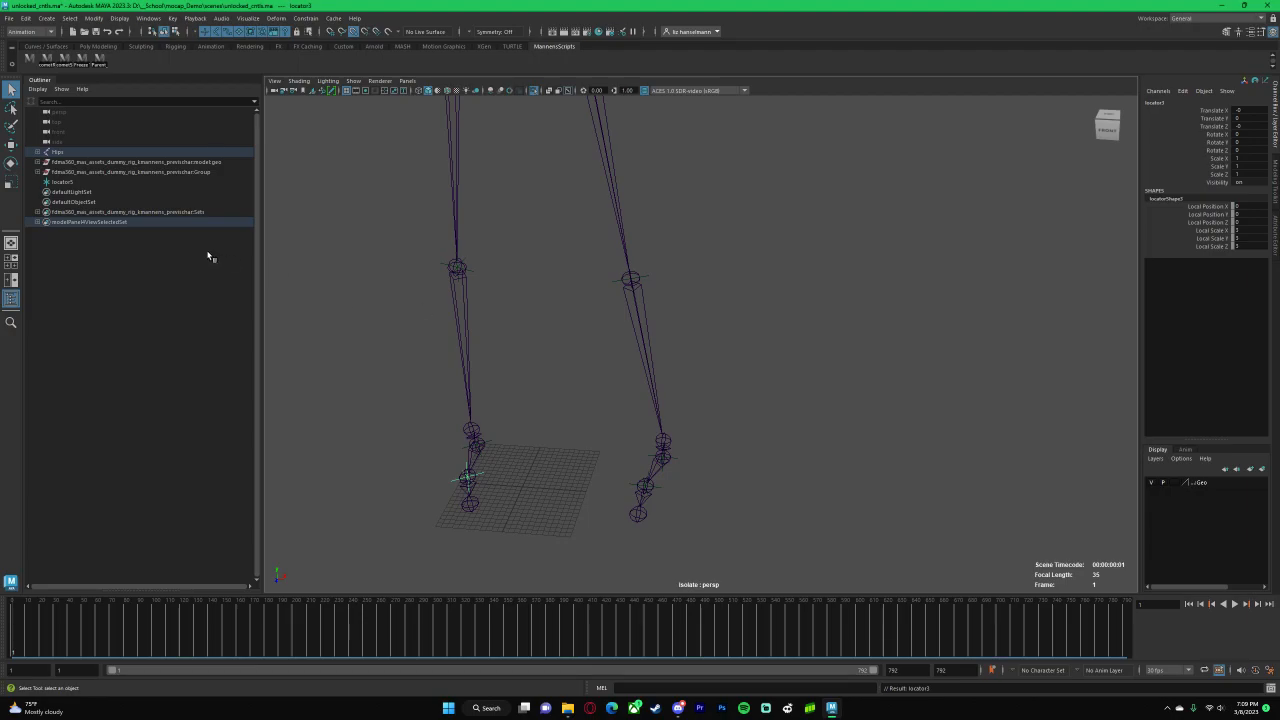
Parent locator5 to the mocap skeleton's right knee joint
click(60, 183)
click(435, 273)
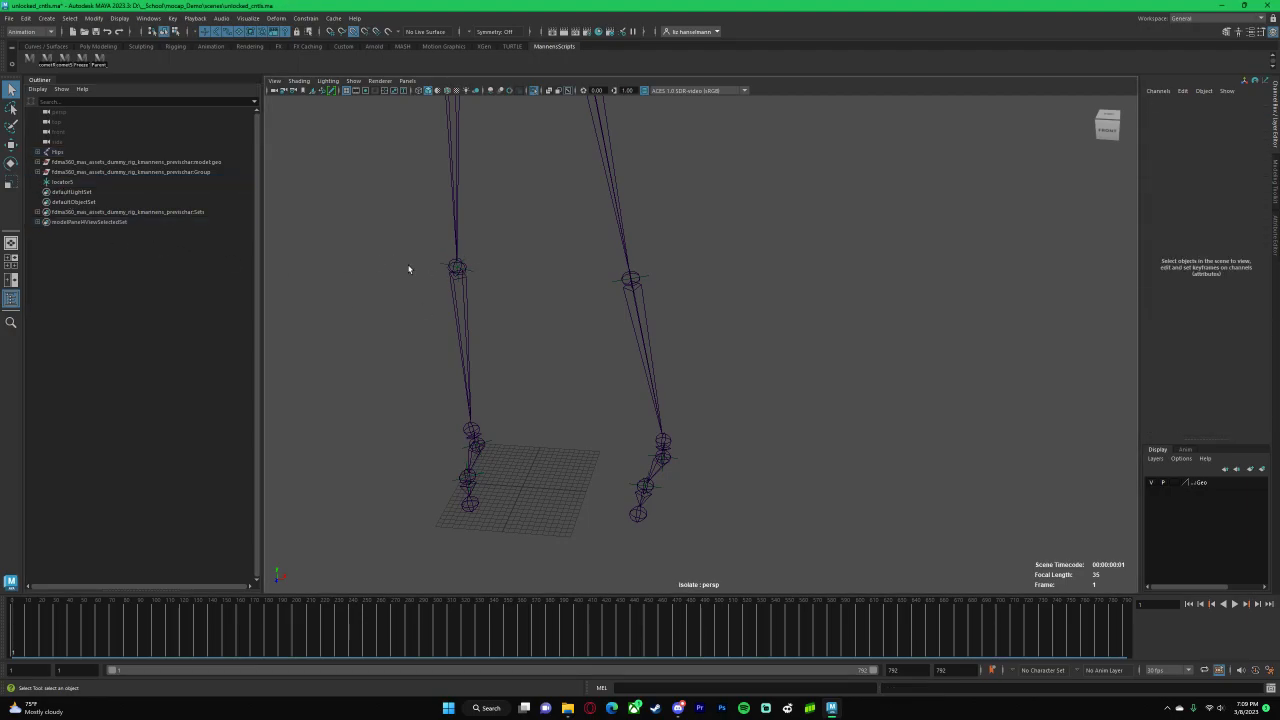
click(63, 184)
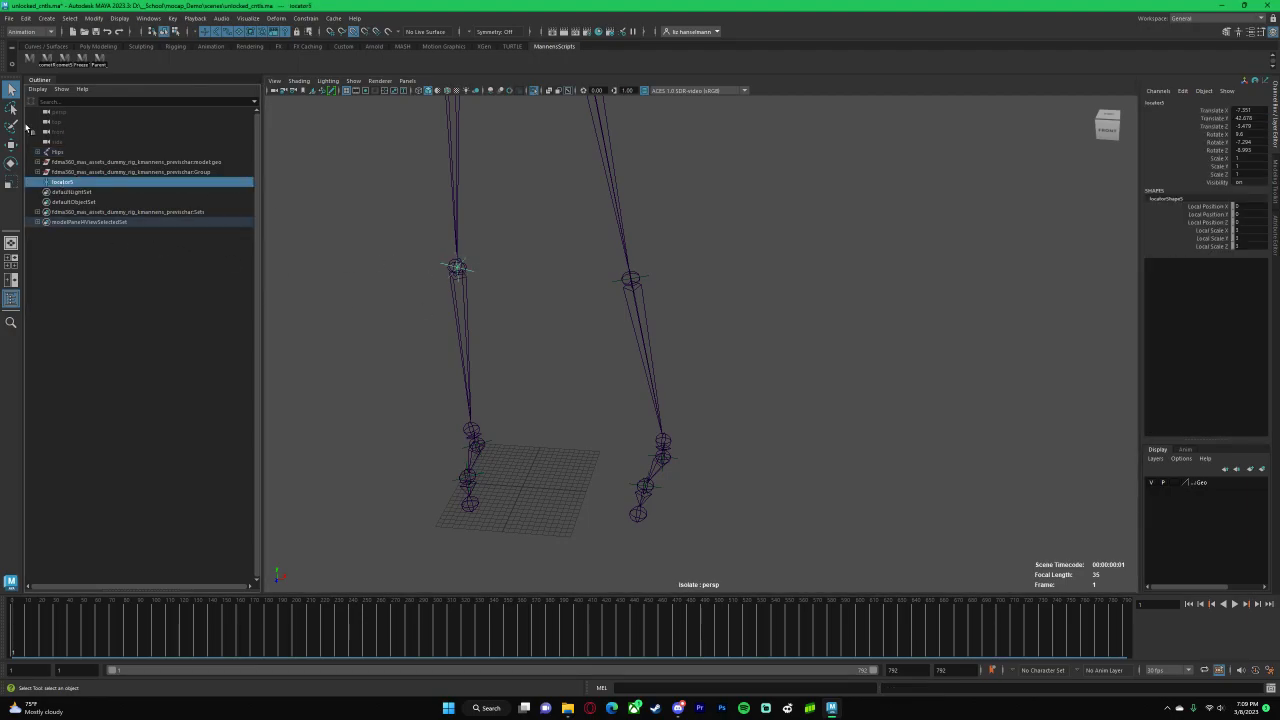
click(465, 286)
key(p)
scroll(600, 297, down, 6)
alt+middle_drag(664, 262, 666, 377)
scroll(666, 377, down, 4)
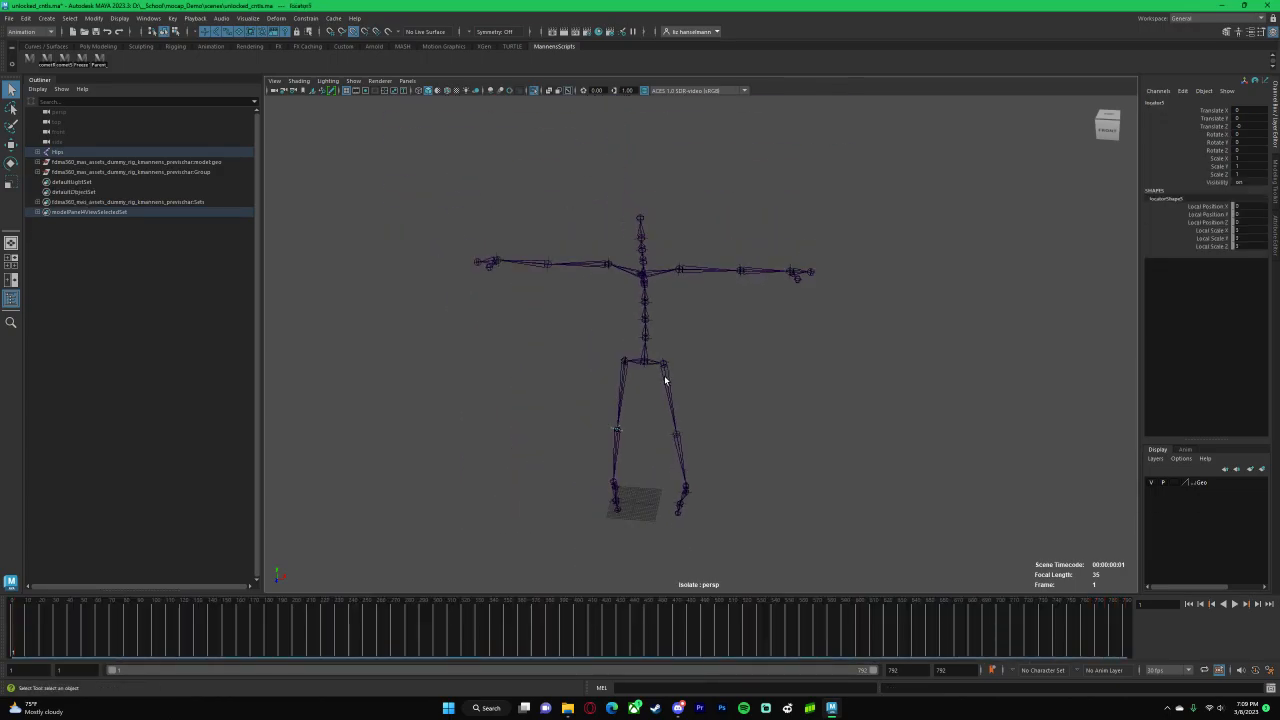
Scrub the start of the animation to check the skeleton with its parented locators, returning to the first frame
drag(54, 634, 0, 620)
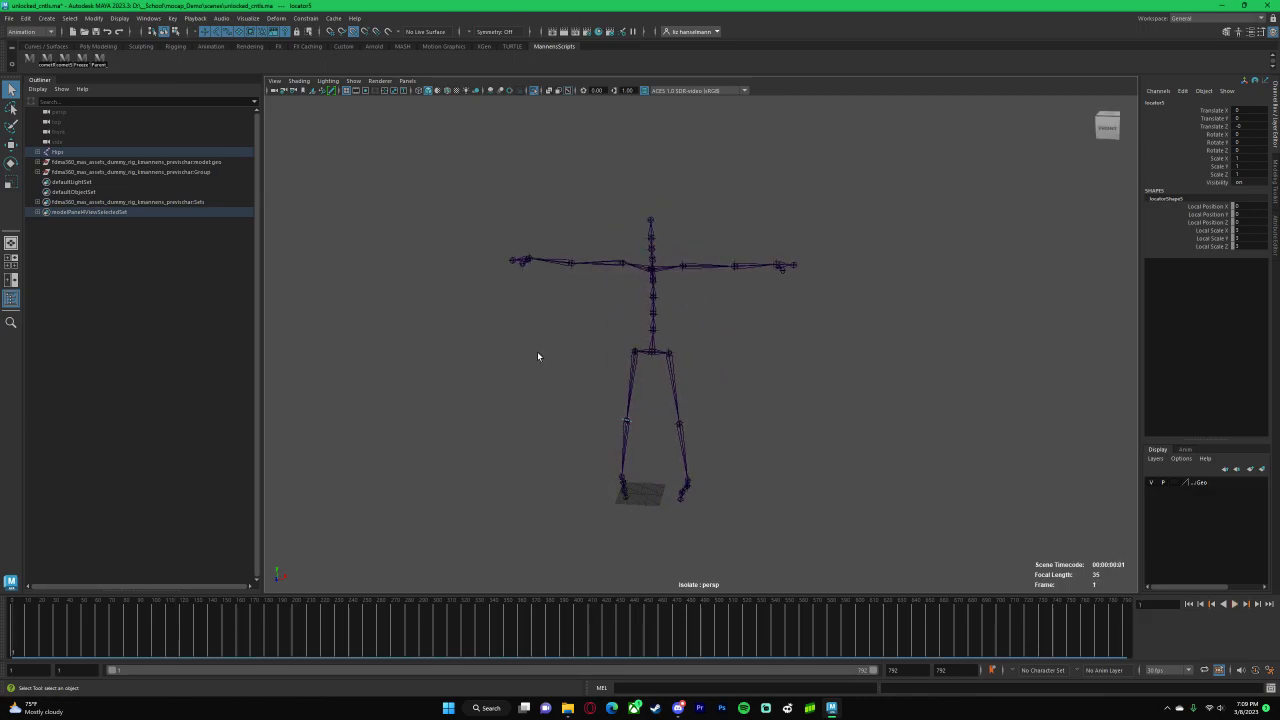
click(522, 440)
scroll(518, 466, up, 2)
click(2, 634)
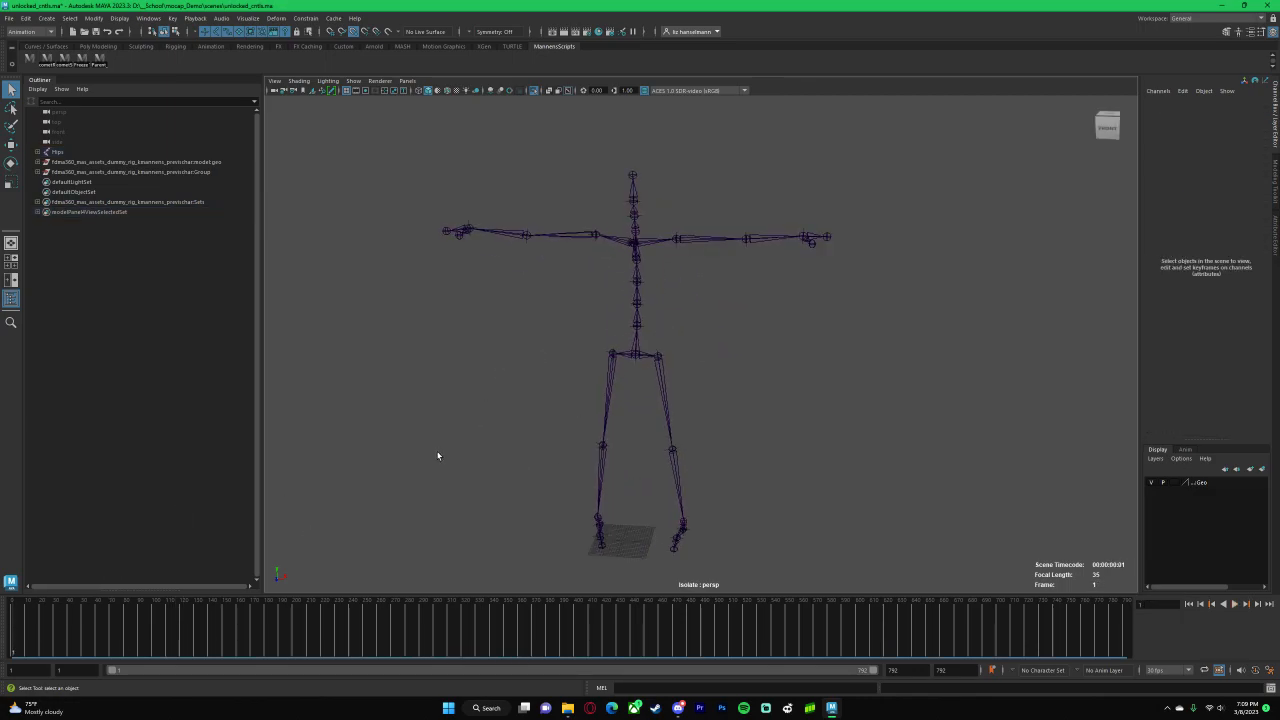
Turn off the isolated view and limit the viewport display to NURBS curves and locators
alt+drag(437, 454, 494, 421)
click(534, 90)
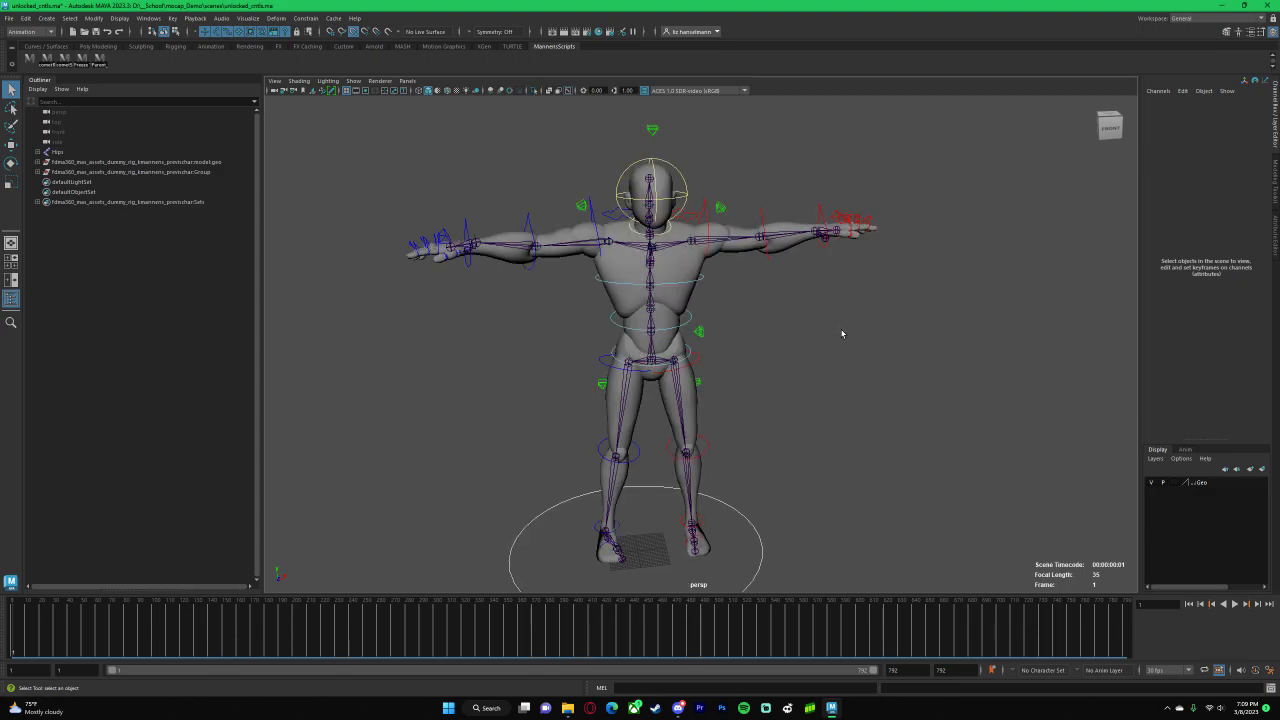
alt+drag(841, 332, 790, 330)
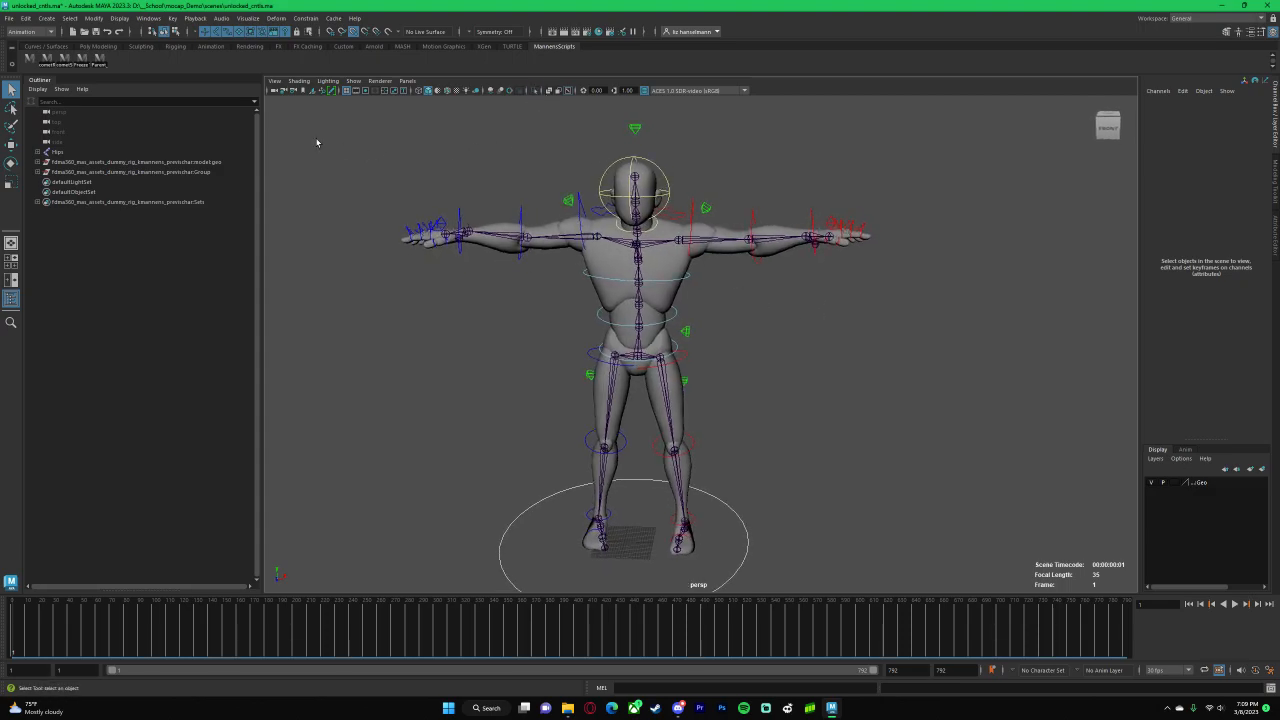
click(352, 81)
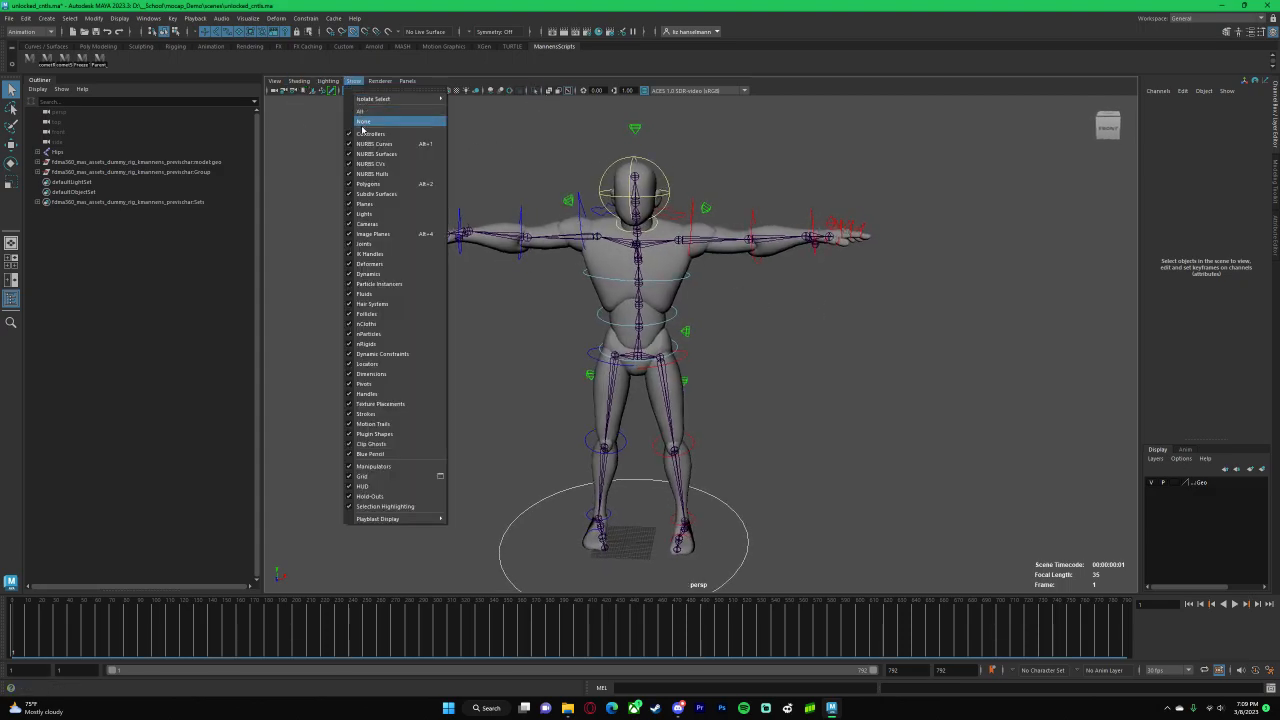
click(363, 121)
click(352, 81)
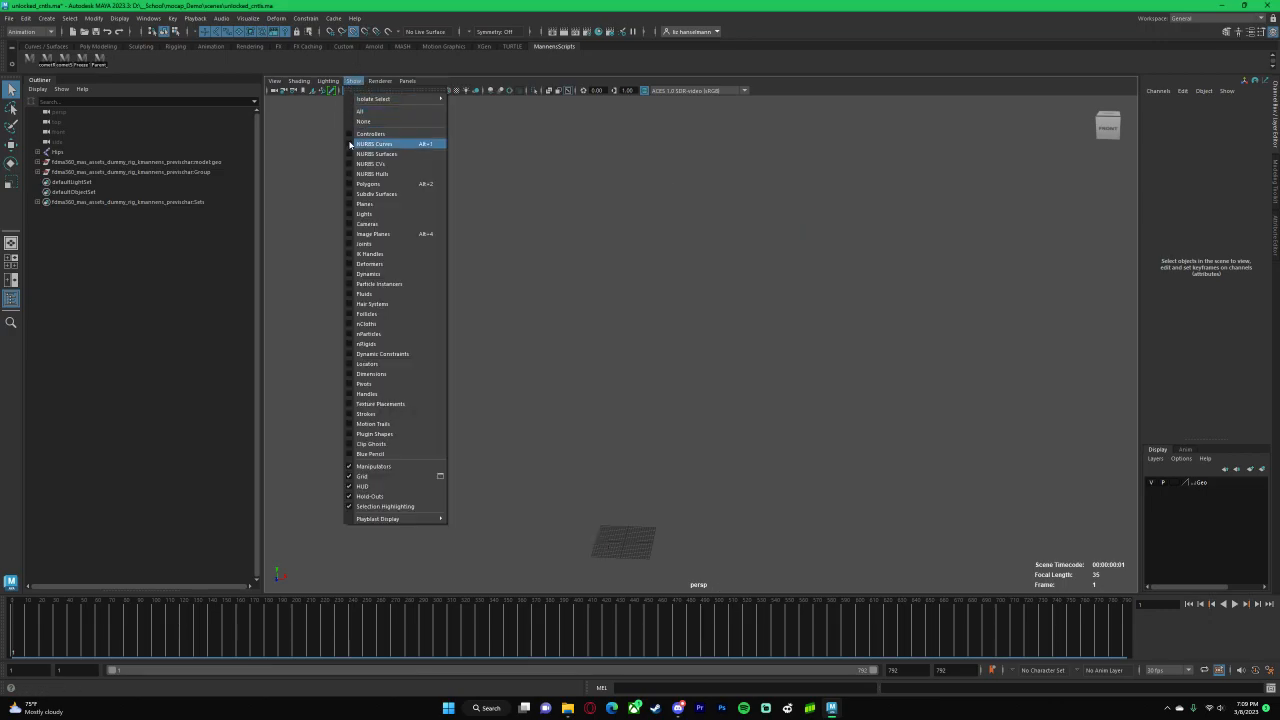
click(352, 146)
click(352, 81)
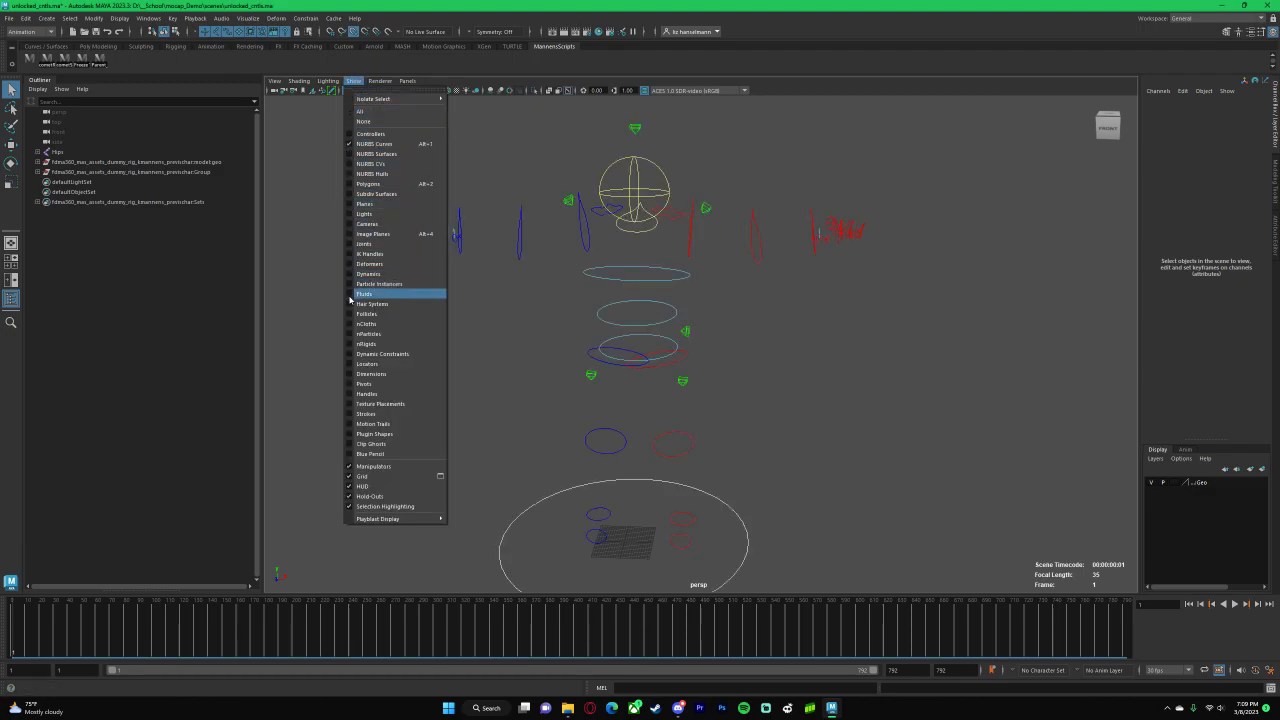
click(356, 363)
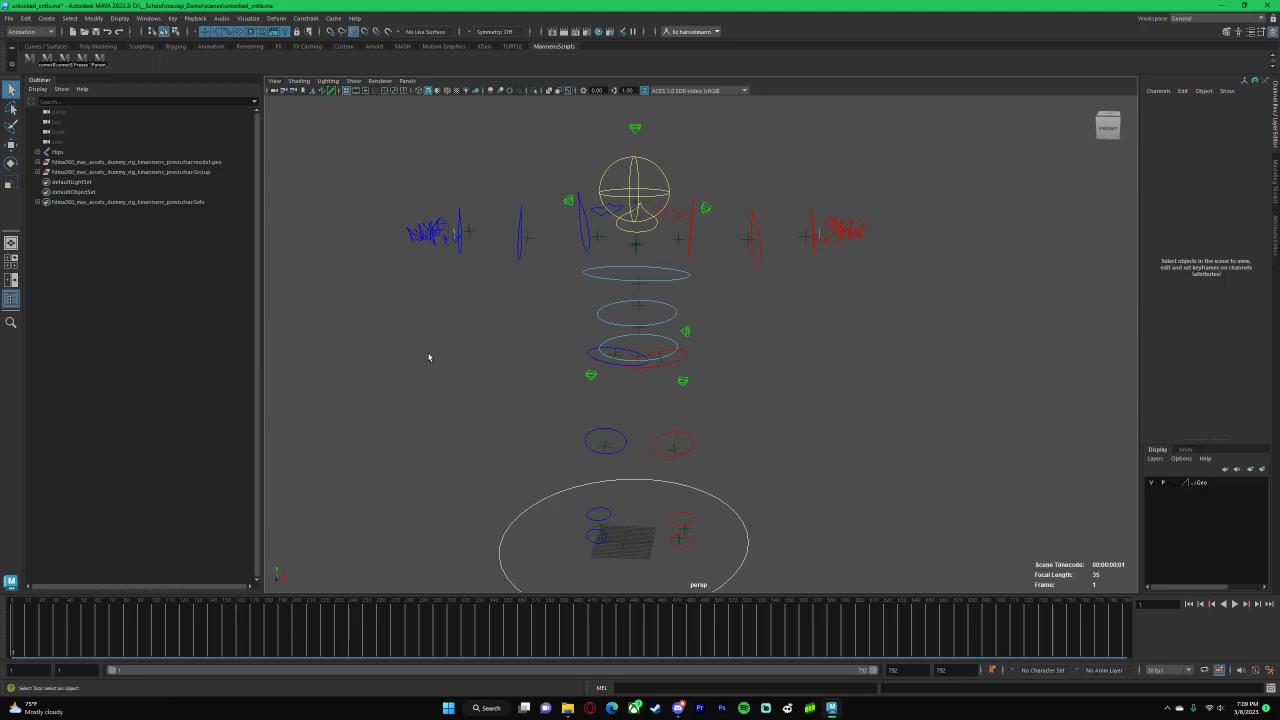
Open the Parent constraint options and move the dialog clear of the right arm's controls and locators
alt+drag(547, 286, 551, 329)
scroll(551, 329, up, 5)
alt+middle_drag(532, 270, 729, 361)
alt+drag(625, 292, 514, 314)
alt+middle_drag(490, 305, 593, 344)
scroll(600, 340, up, 4)
alt+middle_drag(594, 240, 553, 302)
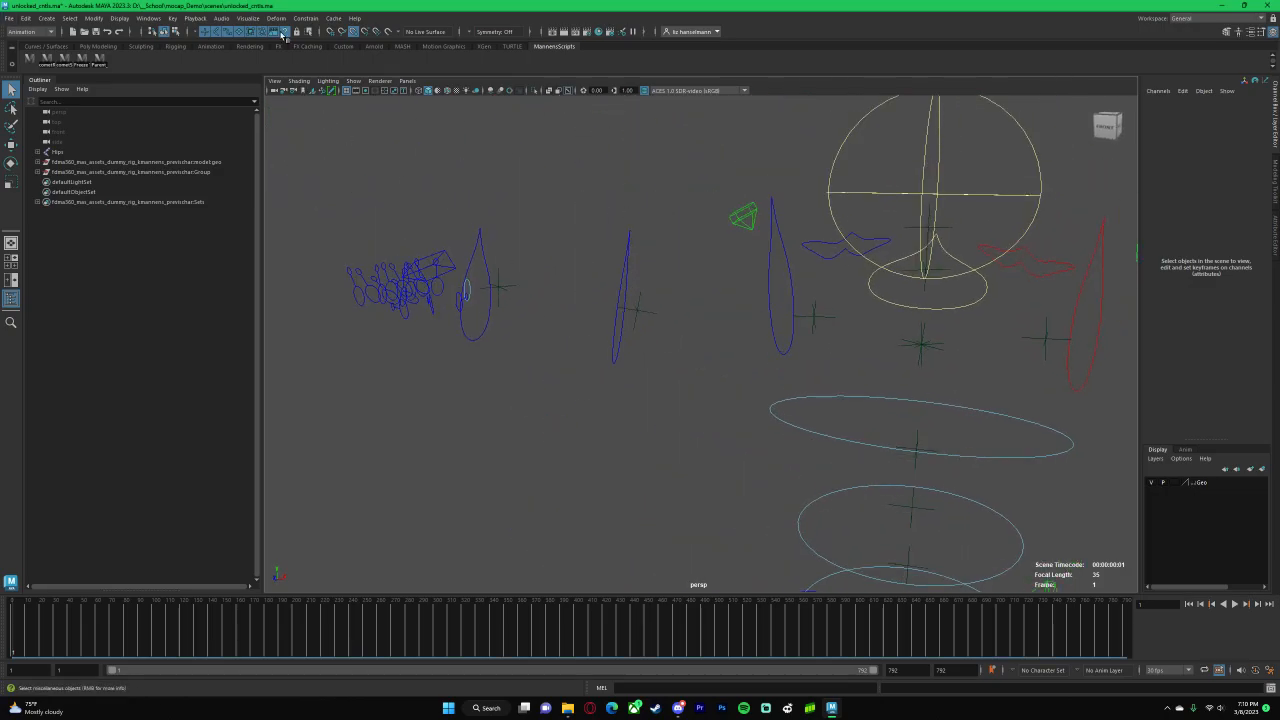
click(310, 19)
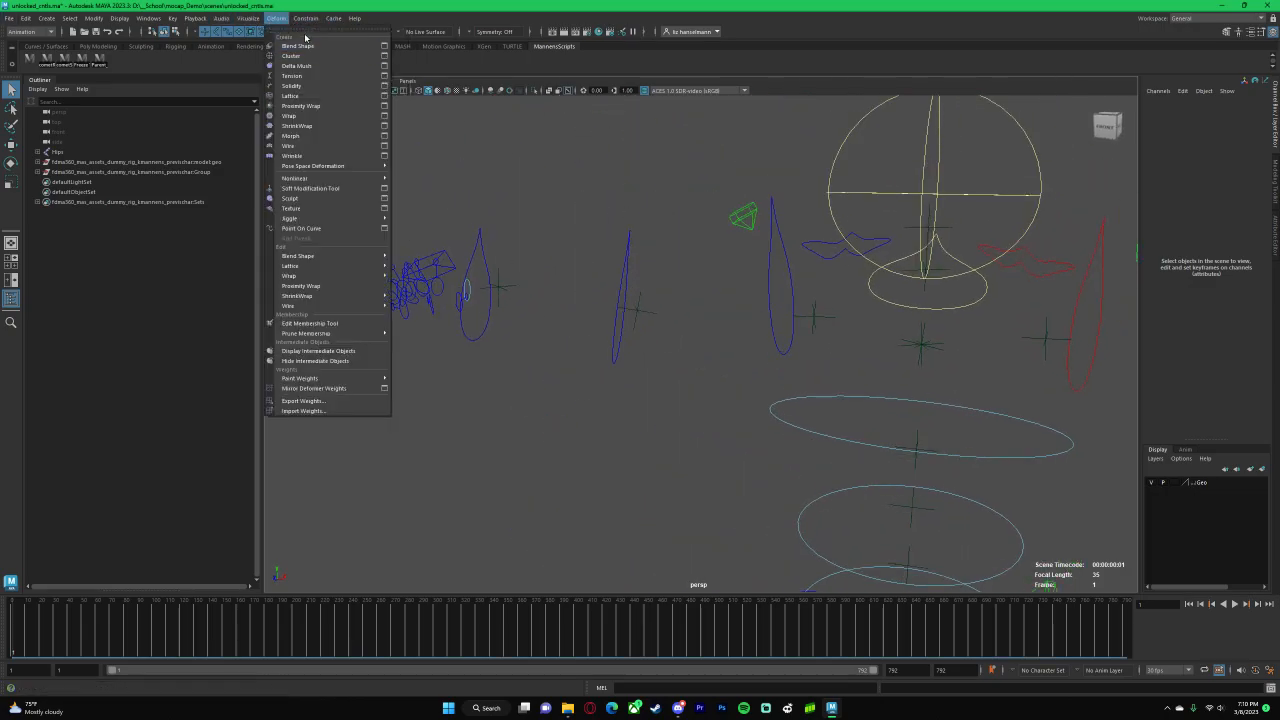
click(402, 49)
alt+middle_drag(692, 202, 634, 206)
alt+drag(466, 244, 472, 285)
drag(924, 281, 823, 267)
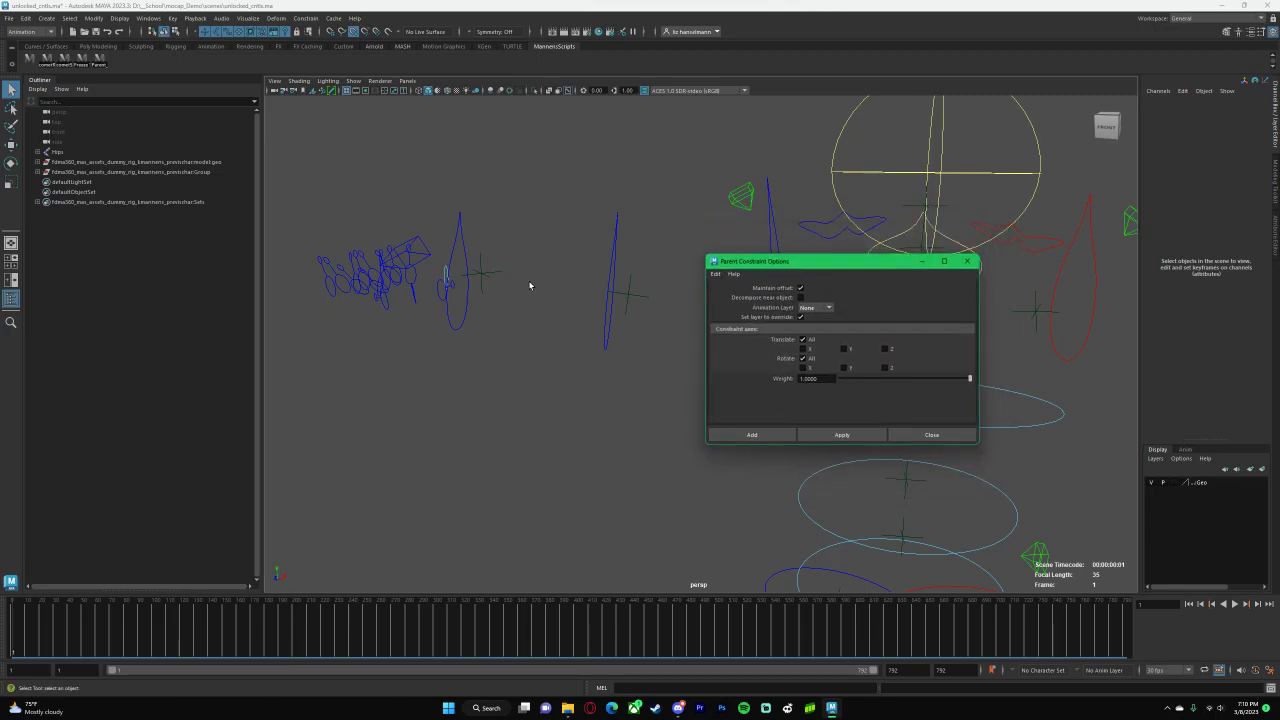
Parent-constrain the FKWrist_R and right elbow controls to their matching locators
shift+click(457, 231)
click(842, 435)
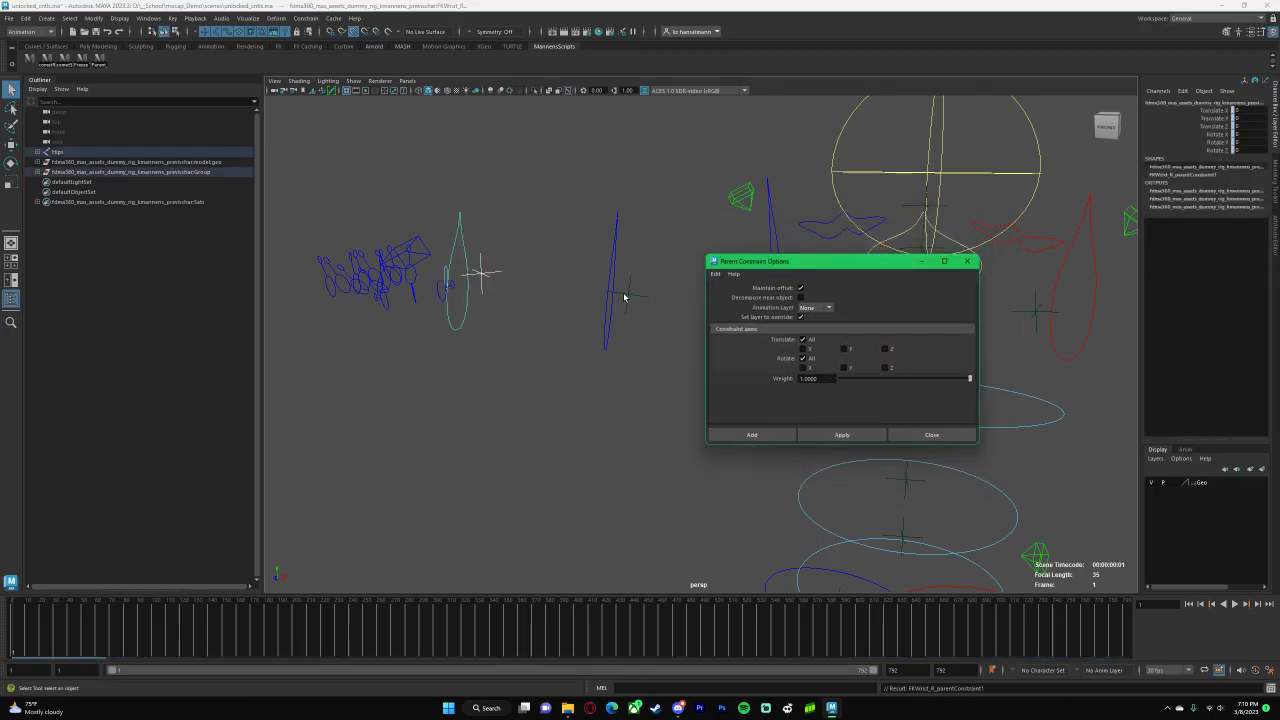
click(627, 296)
shift+click(612, 262)
click(842, 435)
Parent-constrain the FKShoulder_R control to its shoulder locator and the FKScapula_R control to the Clav_R locator
alt+drag(643, 363, 575, 289)
click(556, 259)
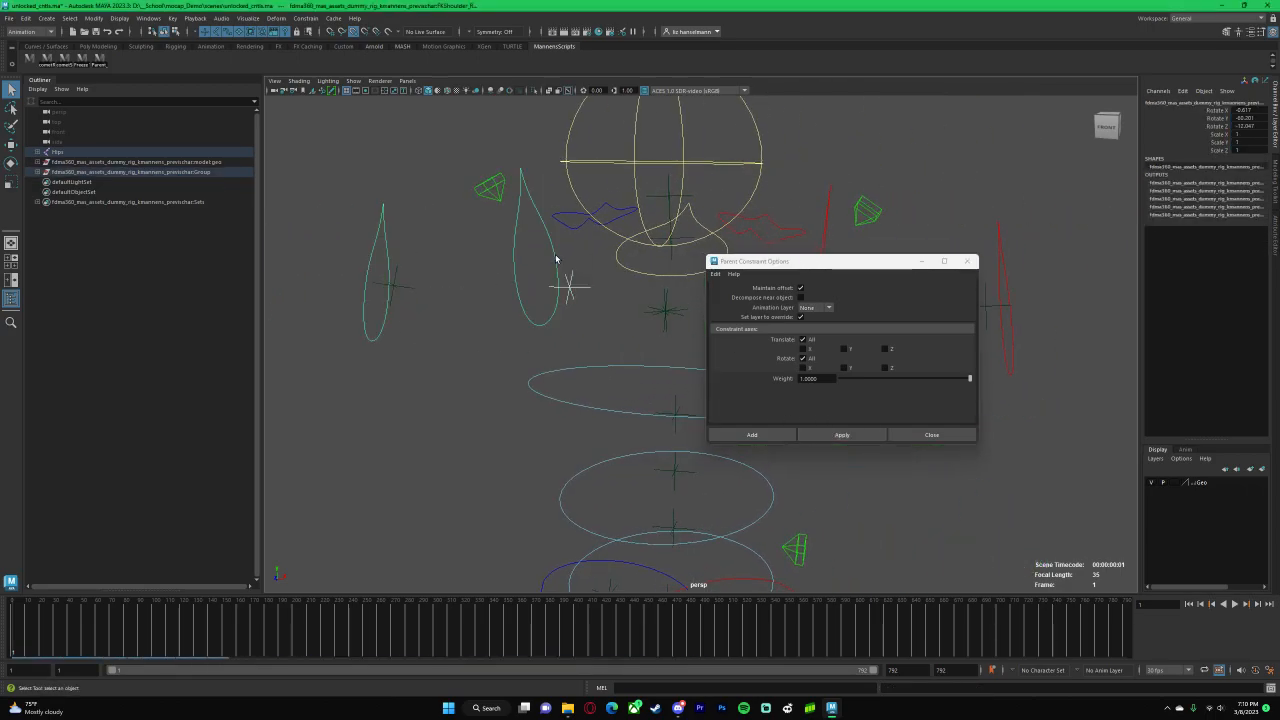
click(842, 435)
alt+drag(634, 323, 677, 351)
click(666, 343)
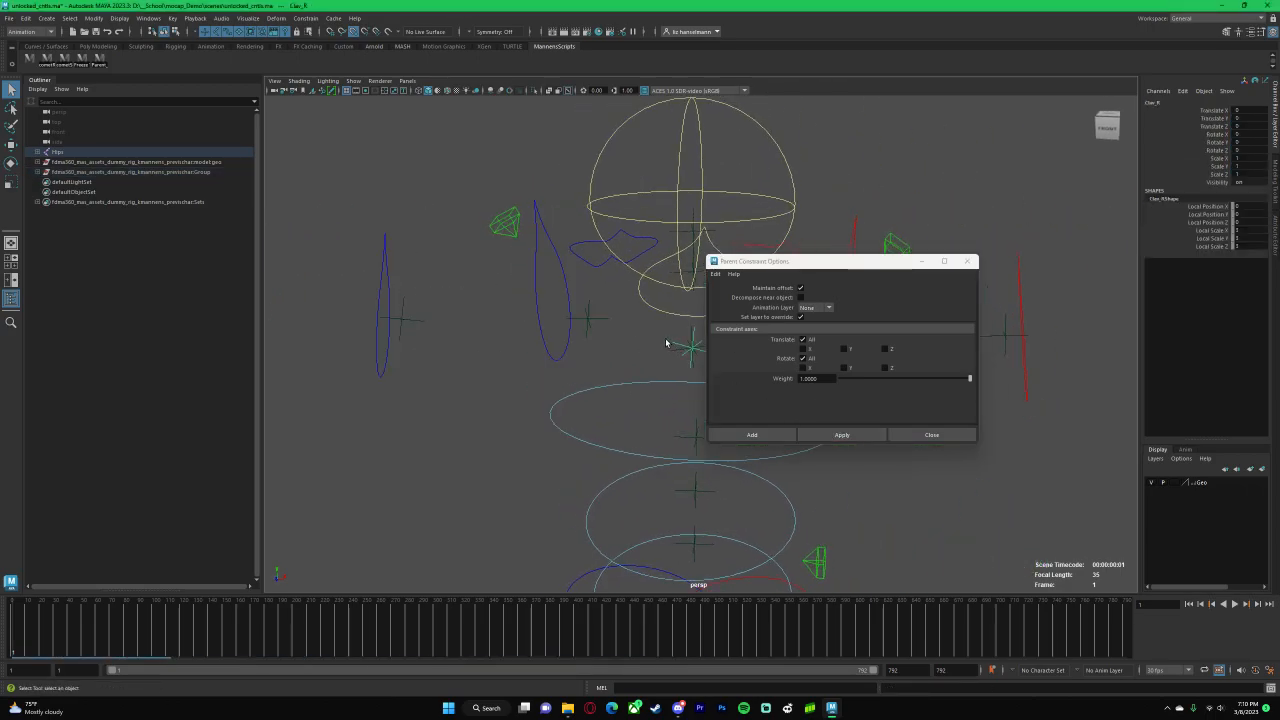
shift+click(609, 262)
click(842, 435)
Parent-constrain the FKScapula_L control to the left clavicle locator and the FKShoulder_L control to locator15
alt+drag(610, 345, 558, 347)
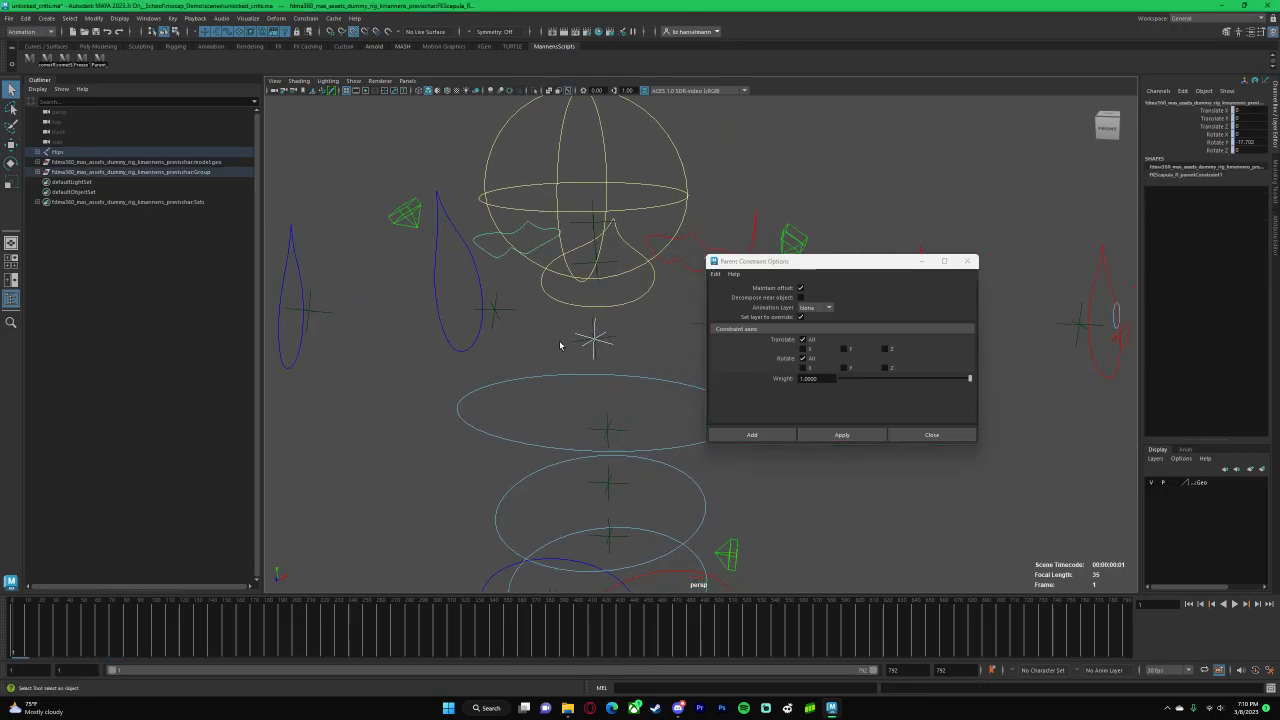
click(615, 341)
shift+click(691, 272)
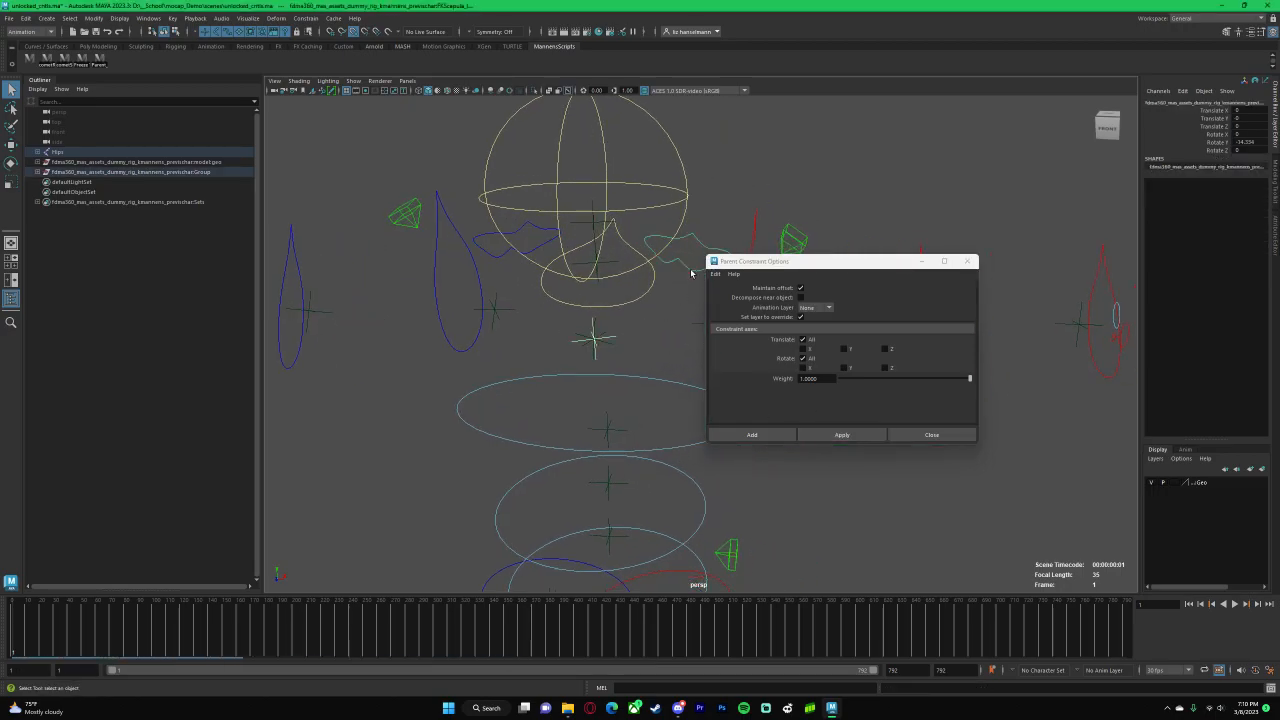
click(832, 433)
alt+drag(651, 346, 551, 291)
click(540, 300)
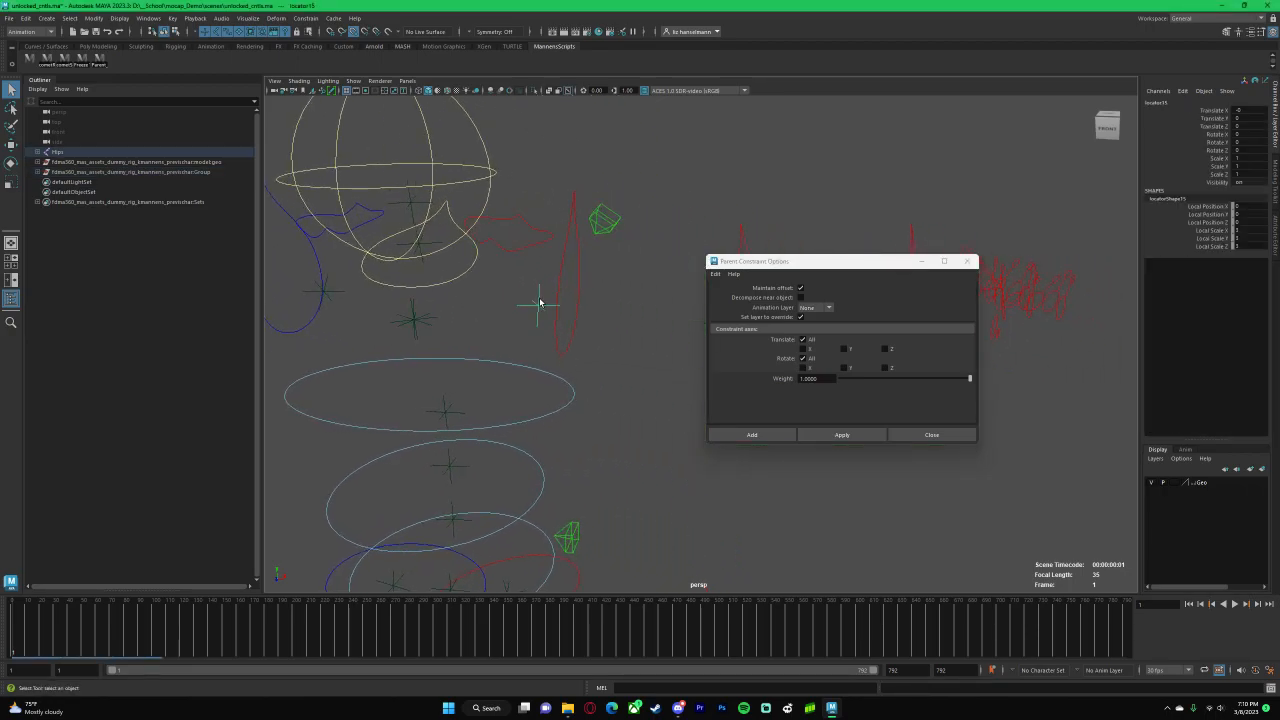
shift+click(559, 280)
click(835, 437)
Parent-constrain the FKElbow_L control to the left elbow locator
alt+middle_drag(642, 337, 483, 329)
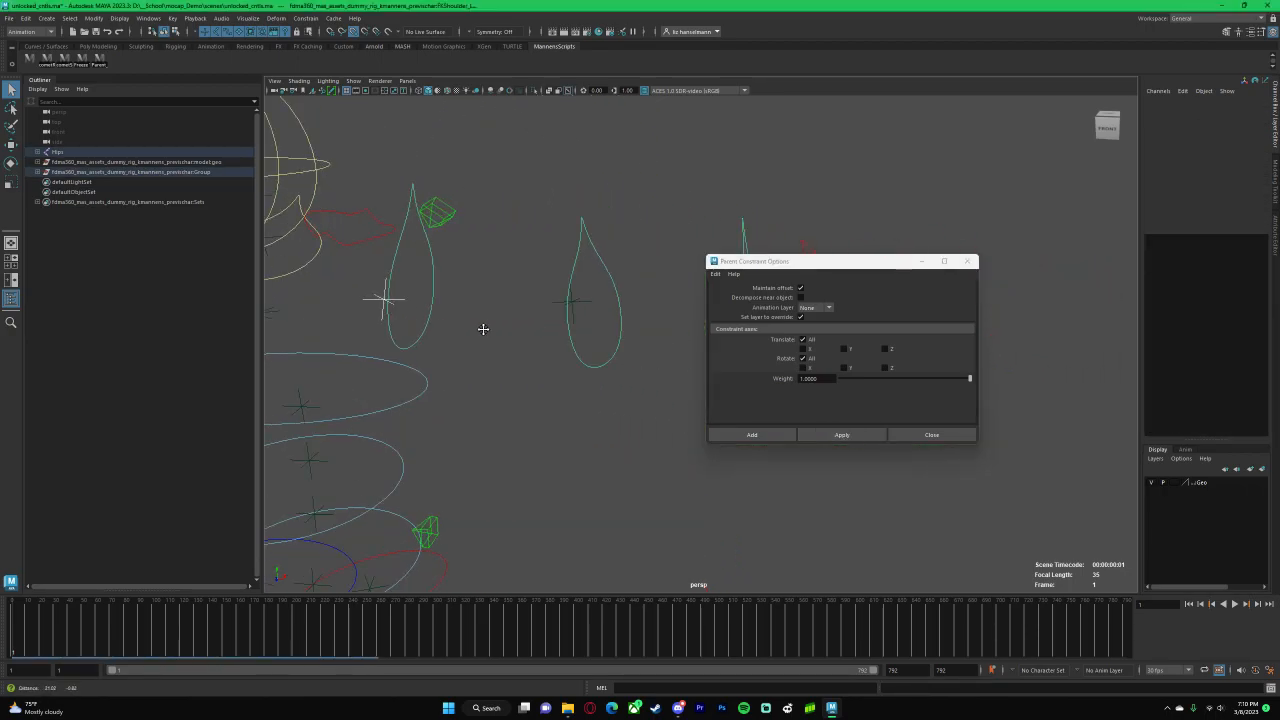
click(562, 302)
shift+click(569, 271)
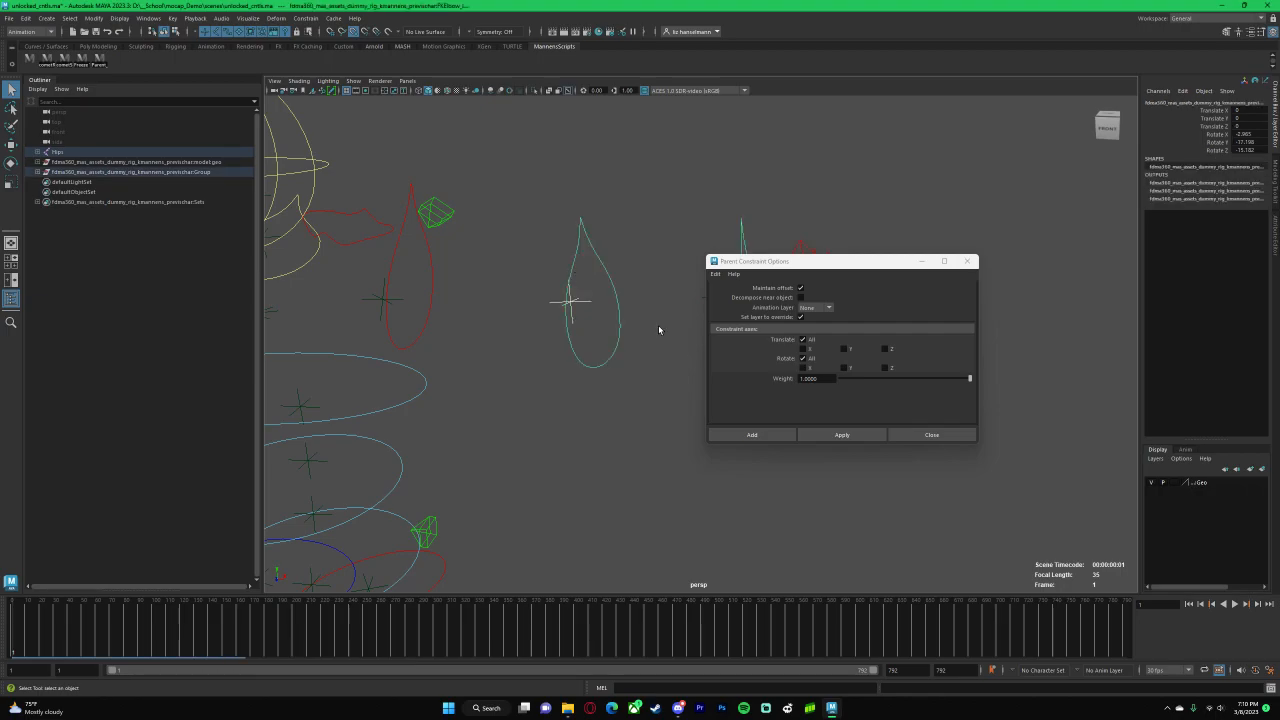
click(833, 434)
scroll(525, 383, down, 3)
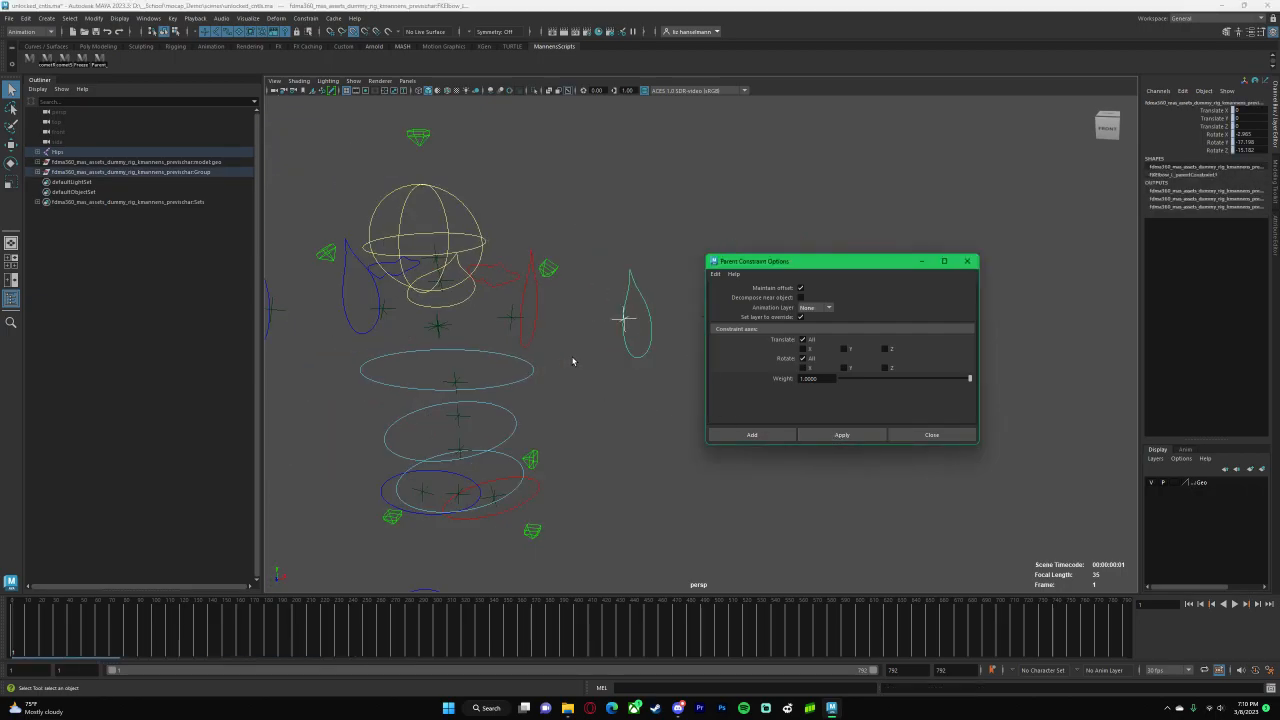
Select the left wrist locator together with the FKWrist_L control
alt+middle_drag(566, 359, 443, 283)
alt+drag(443, 283, 498, 290)
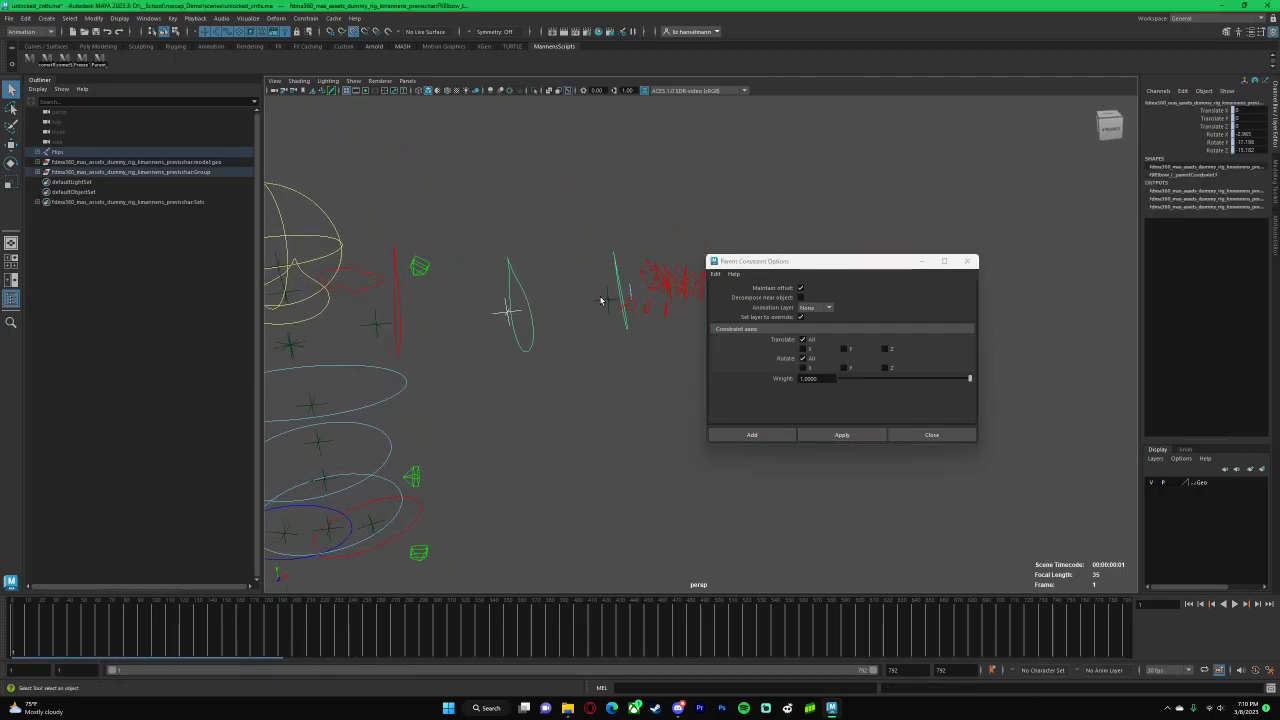
click(608, 298)
shift+click(616, 269)
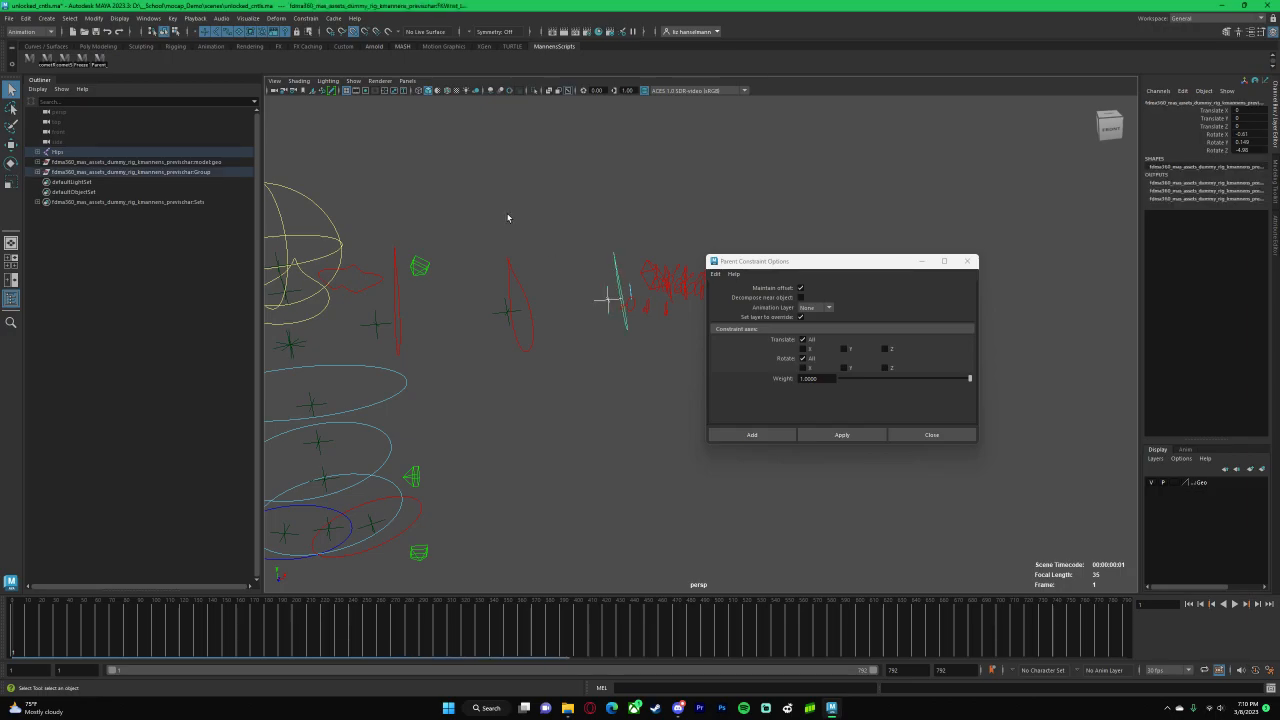
Inspect the left arm's FK/IK control and the FKWrist_L and FKElbow_L entries in the rig hierarchy for their constraints
click(417, 265)
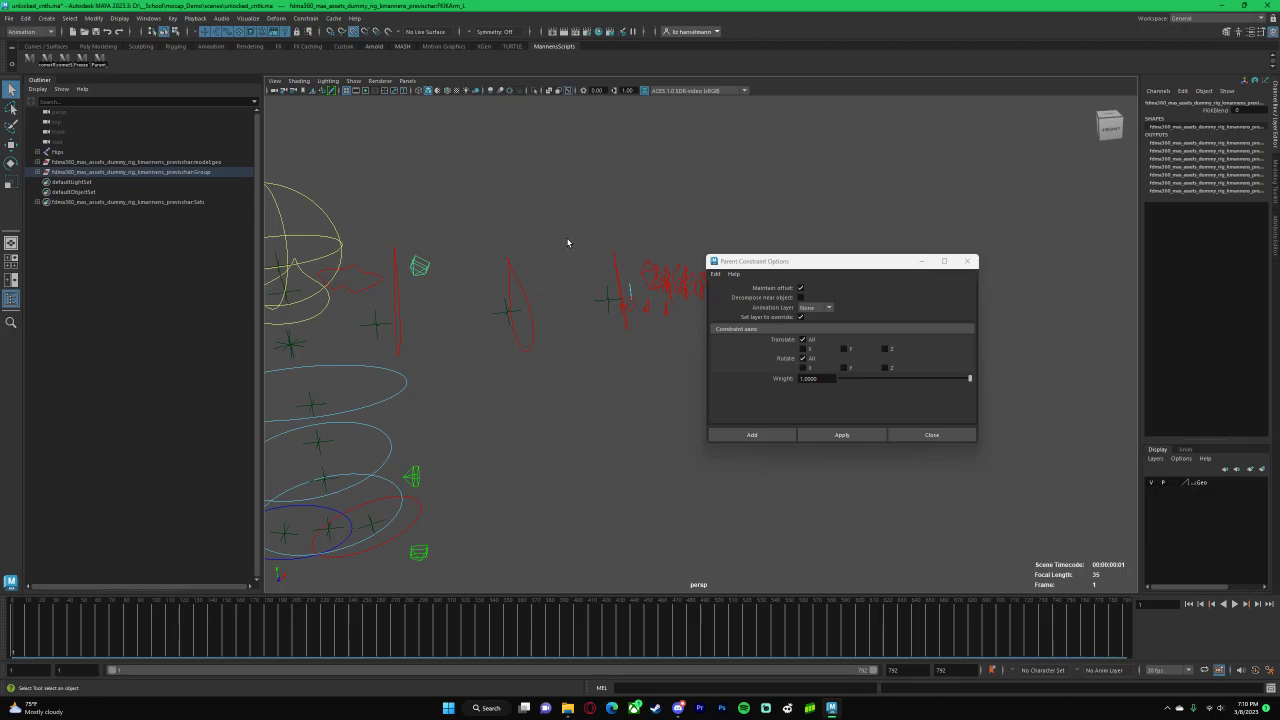
alt+drag(571, 302, 577, 307)
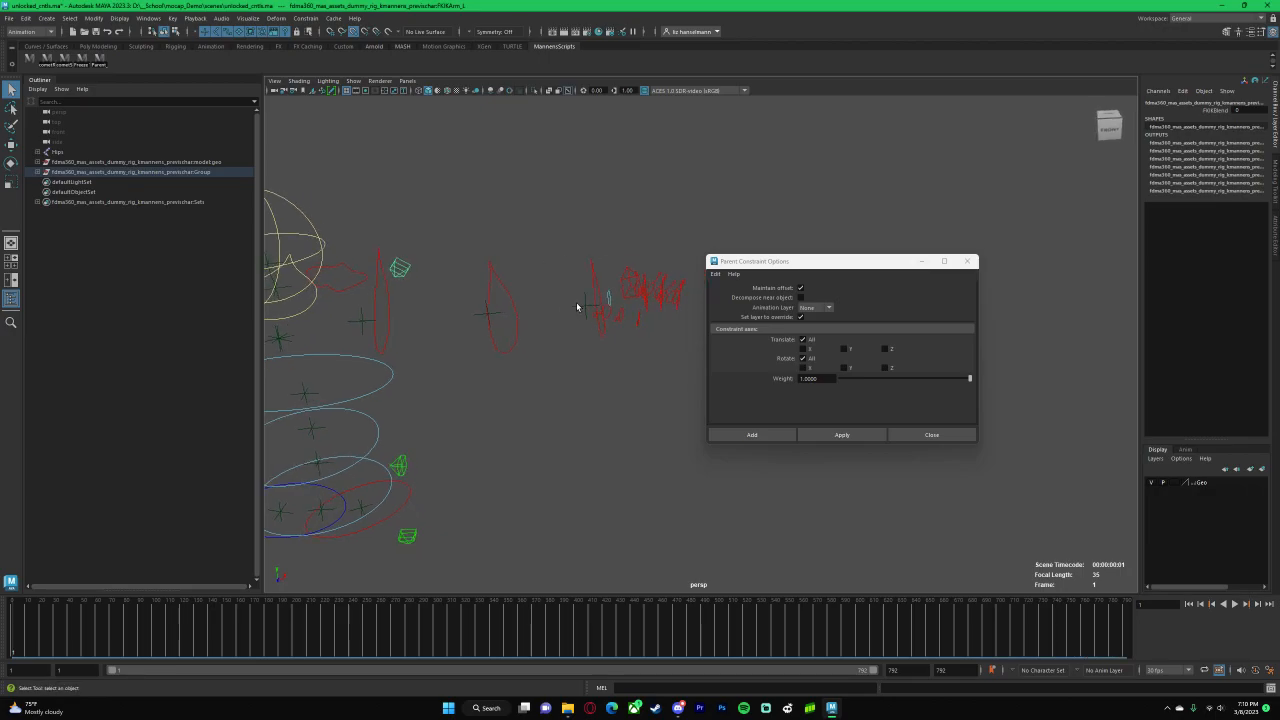
click(596, 291)
key(f)
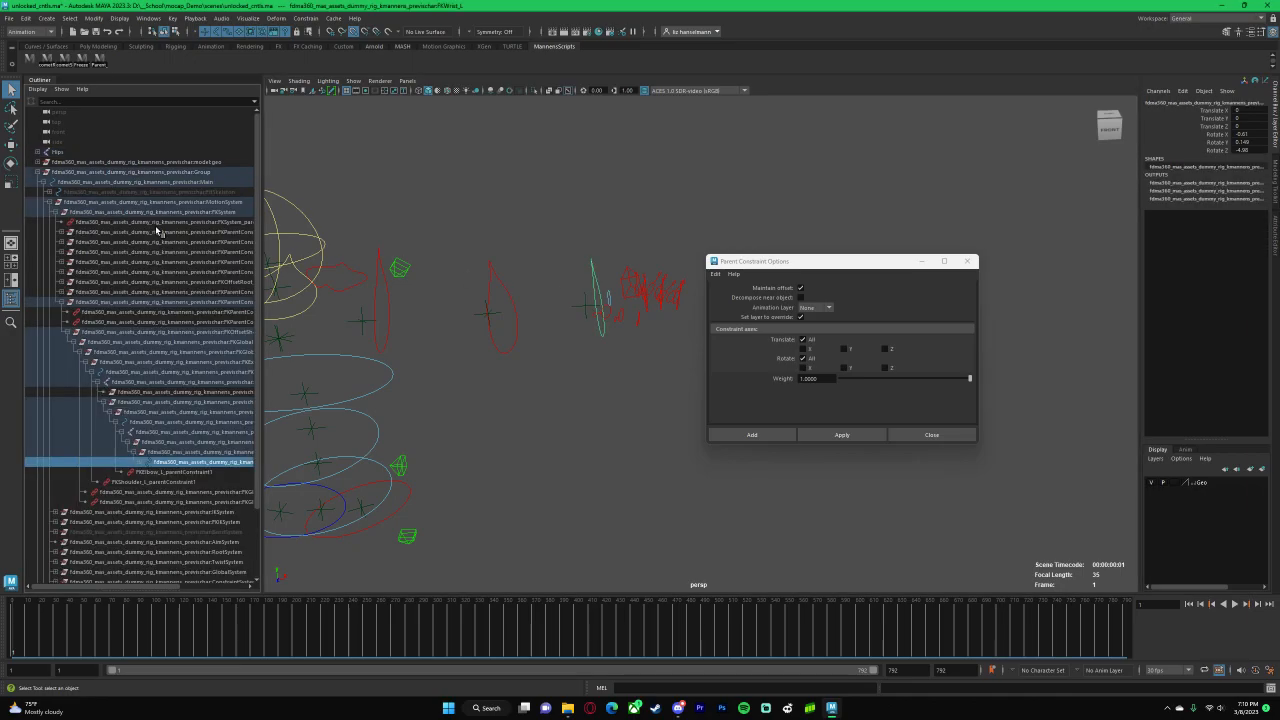
click(141, 464)
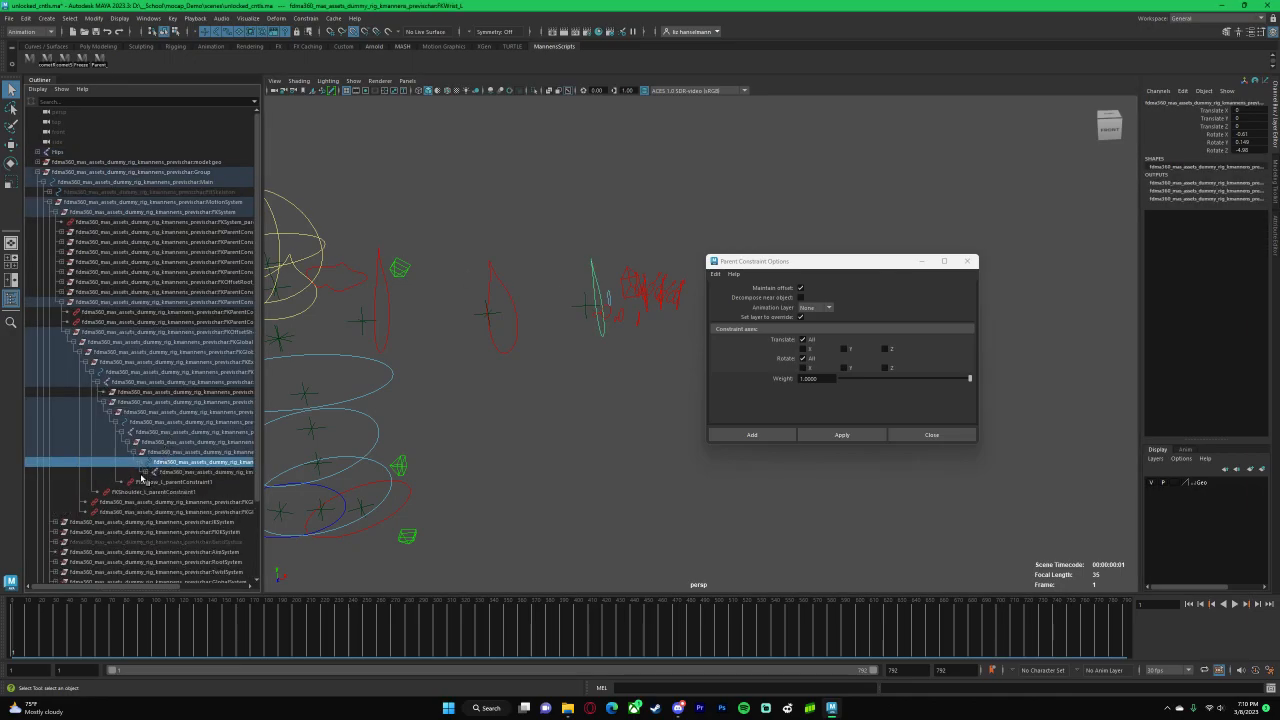
click(581, 306)
shift+click(593, 291)
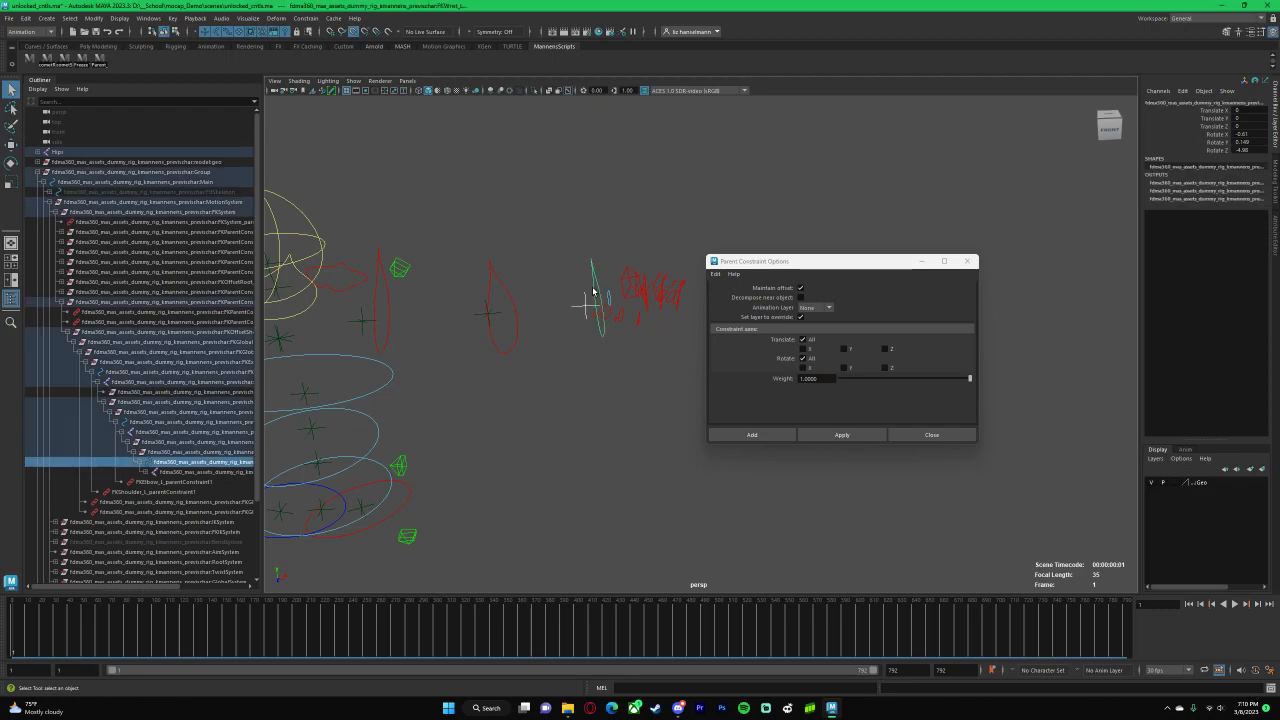
click(492, 292)
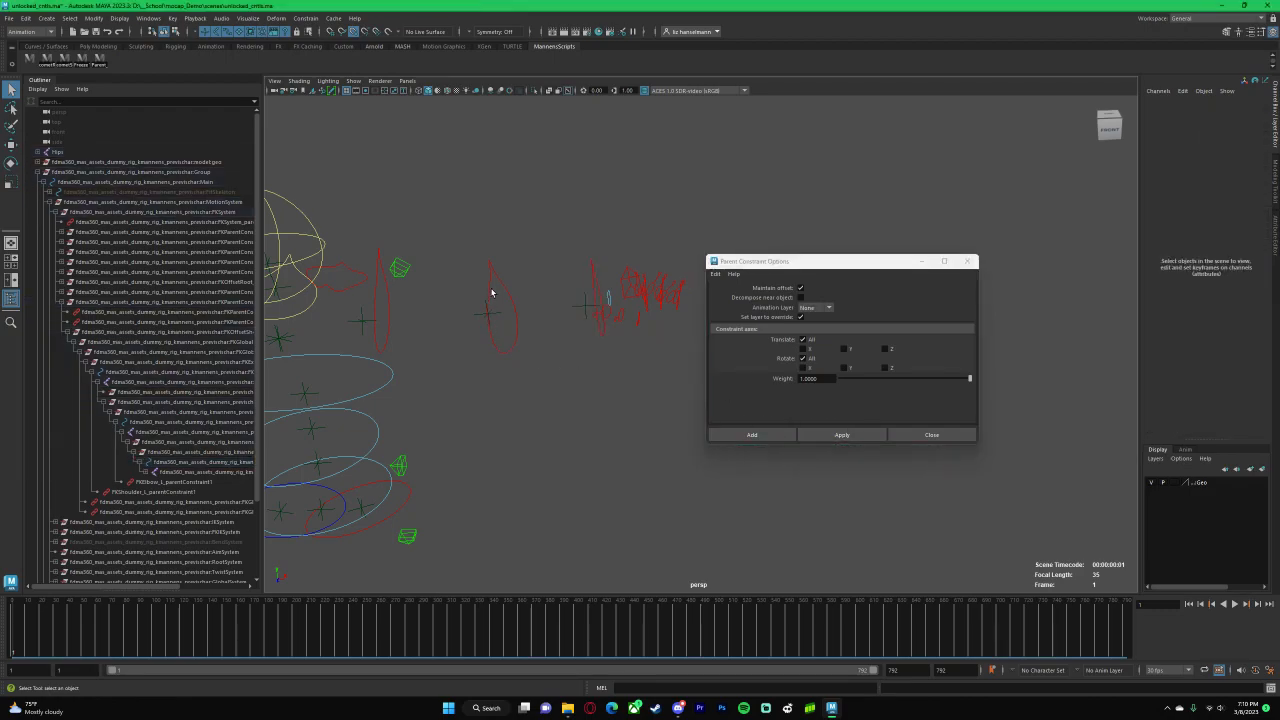
click(492, 292)
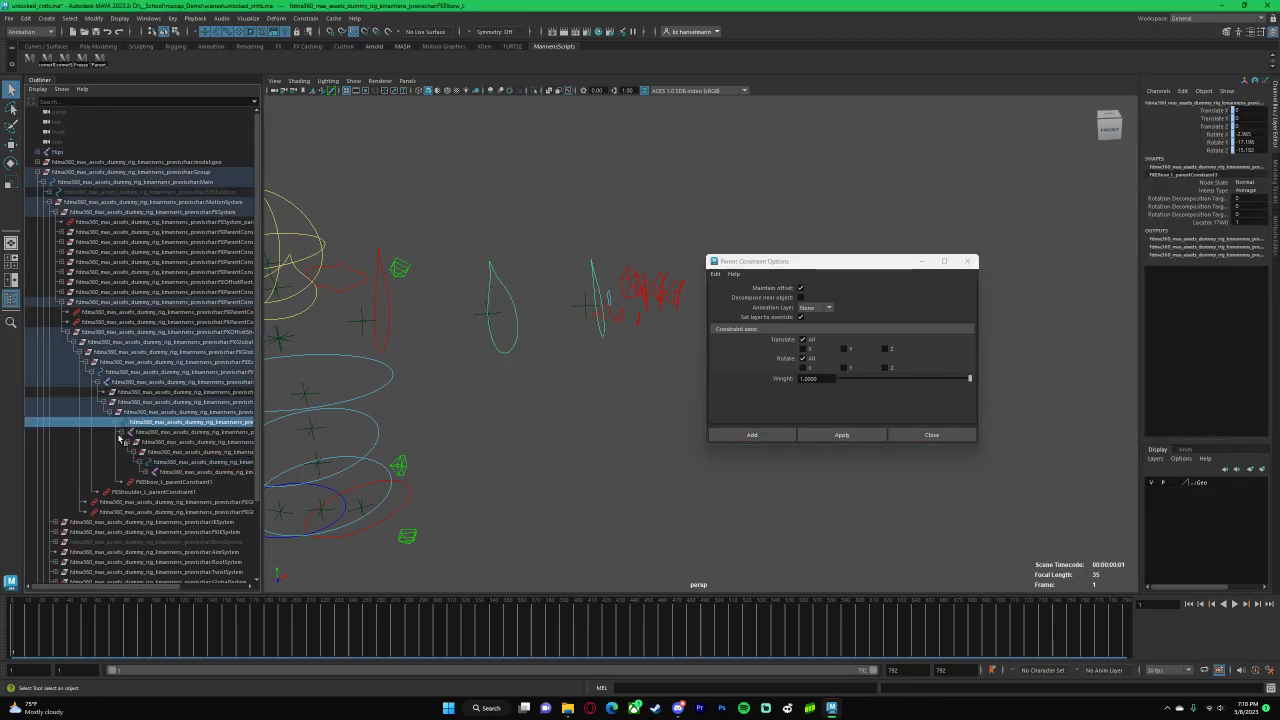
click(475, 423)
Preview the beginning of the animation to check how the constrained arm controls follow the locators
scroll(477, 431, down, 6)
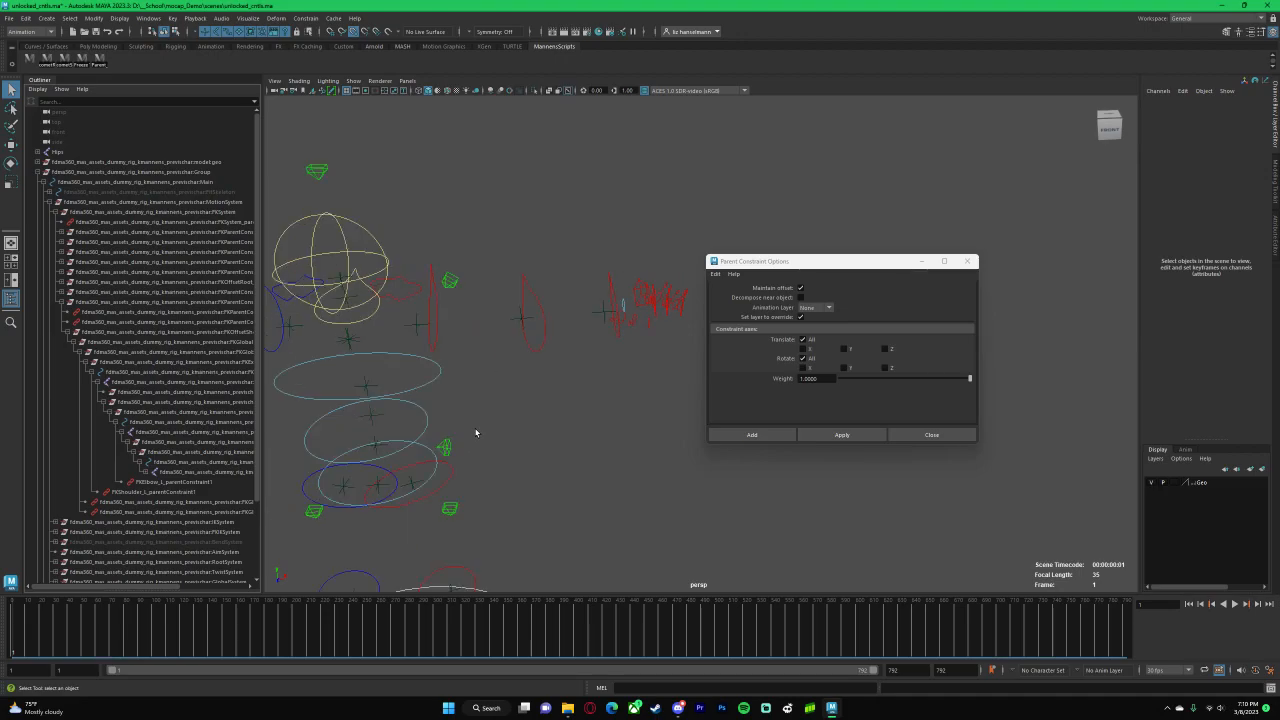
alt+middle_drag(546, 434, 544, 391)
drag(12, 615, 169, 621)
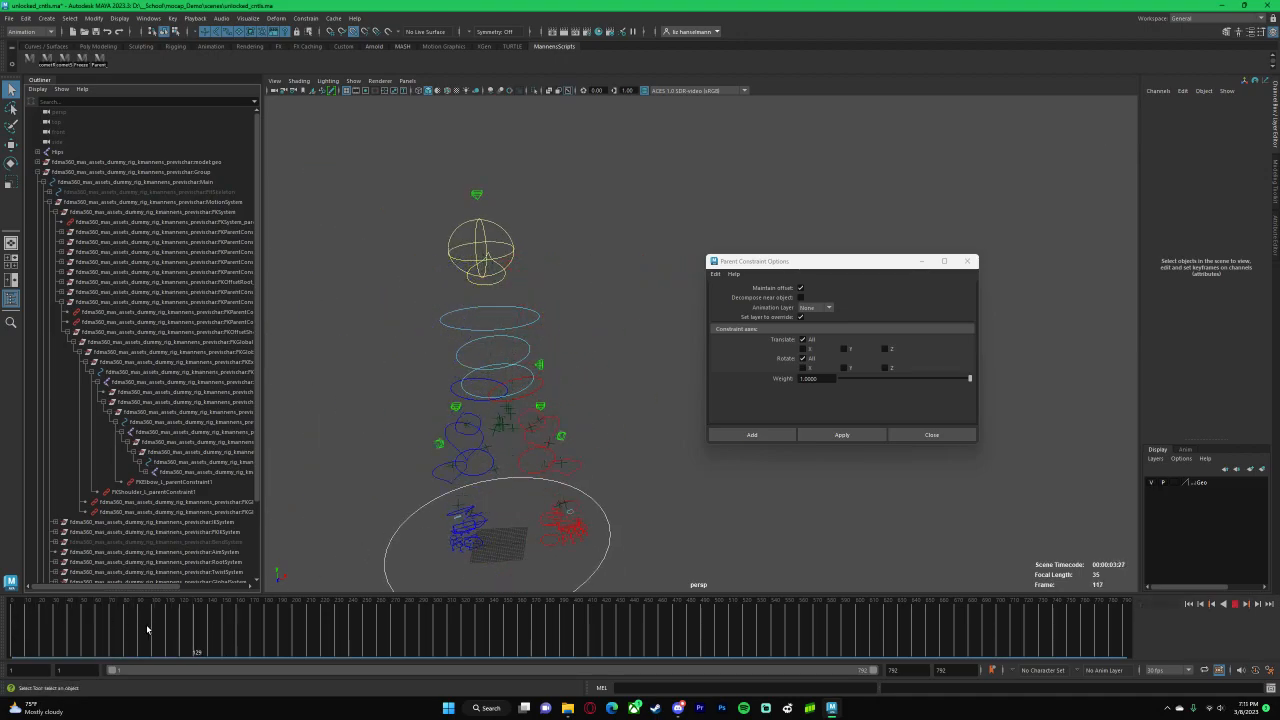
key(Escape)
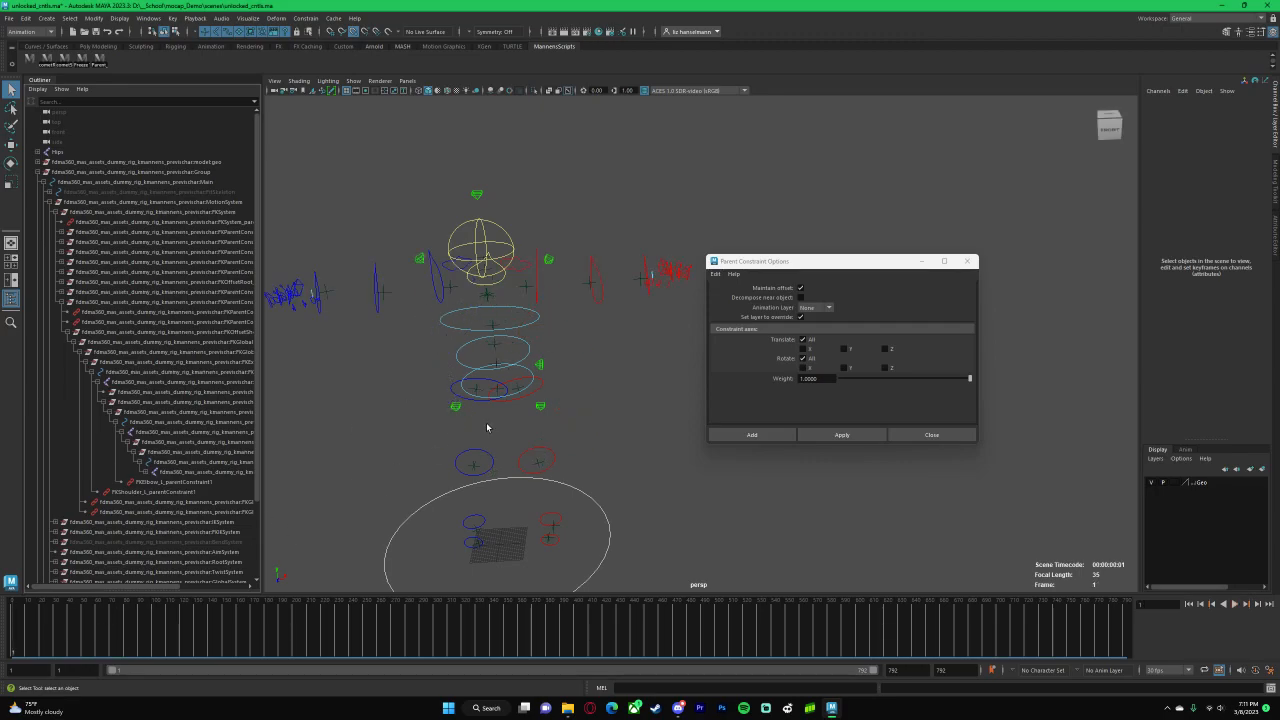
Parent-constrain the FKChest_M control to the chest locator with maintain offset on
scroll(464, 441, up, 3)
alt+middle_drag(441, 314, 514, 358)
click(503, 363)
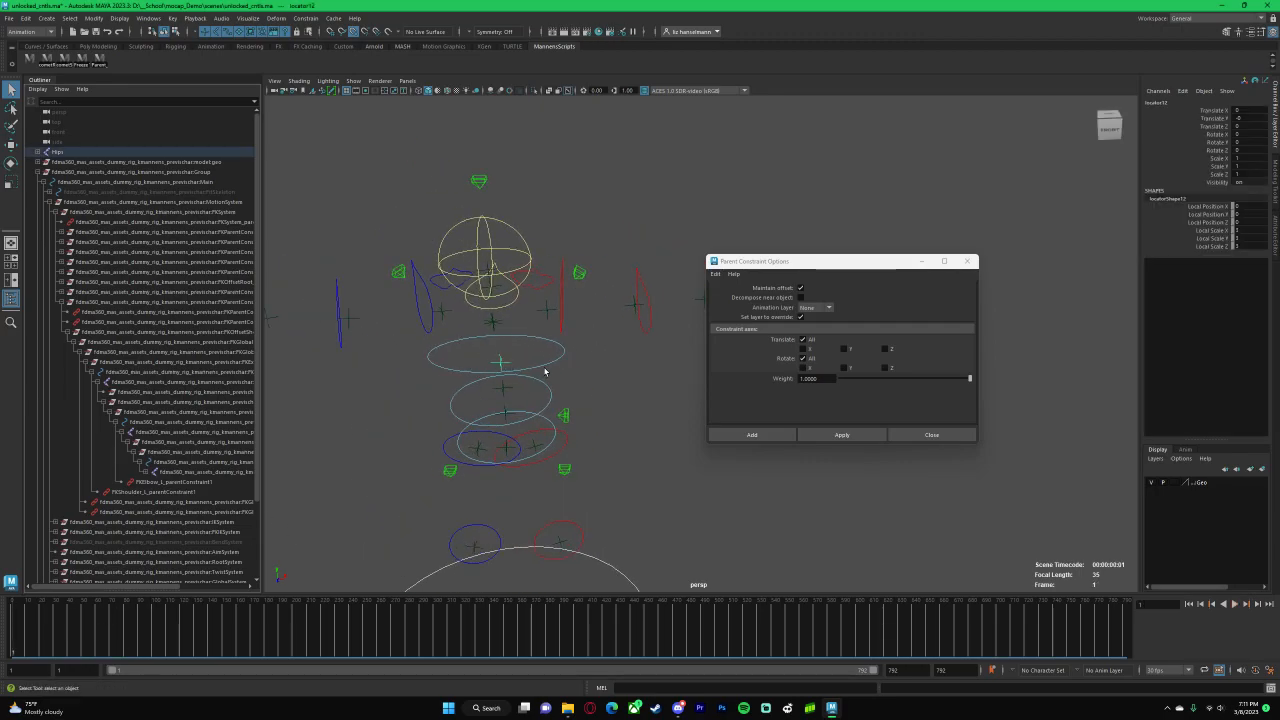
alt+drag(590, 391, 568, 364)
shift+click(529, 319)
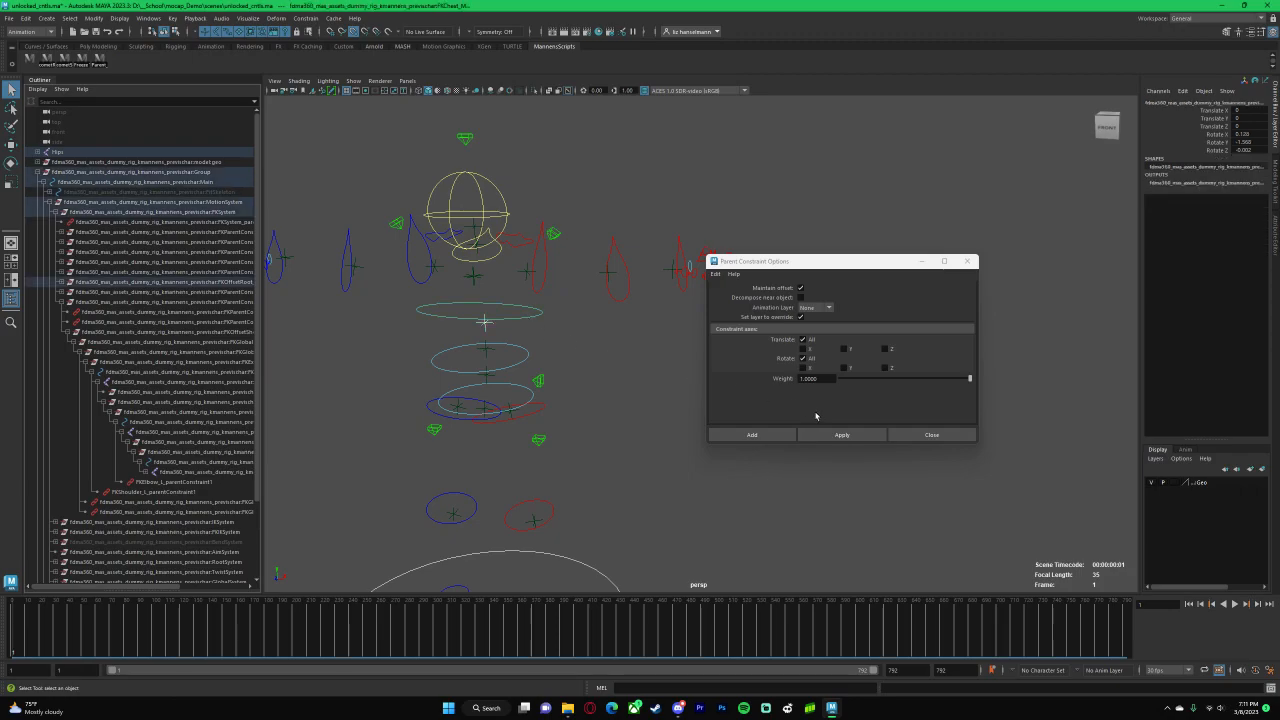
click(807, 434)
Parent-constrain the spine control below the chest and the pelvis control to their matching locators
click(493, 352)
shift+click(526, 359)
click(846, 436)
click(530, 392)
shift+click(530, 392)
click(834, 440)
Parent-constrain the FKHip_L and FKHip_R controls to the left and right hip locators
alt+drag(450, 445, 503, 423)
scroll(565, 427, up, 2)
click(503, 400)
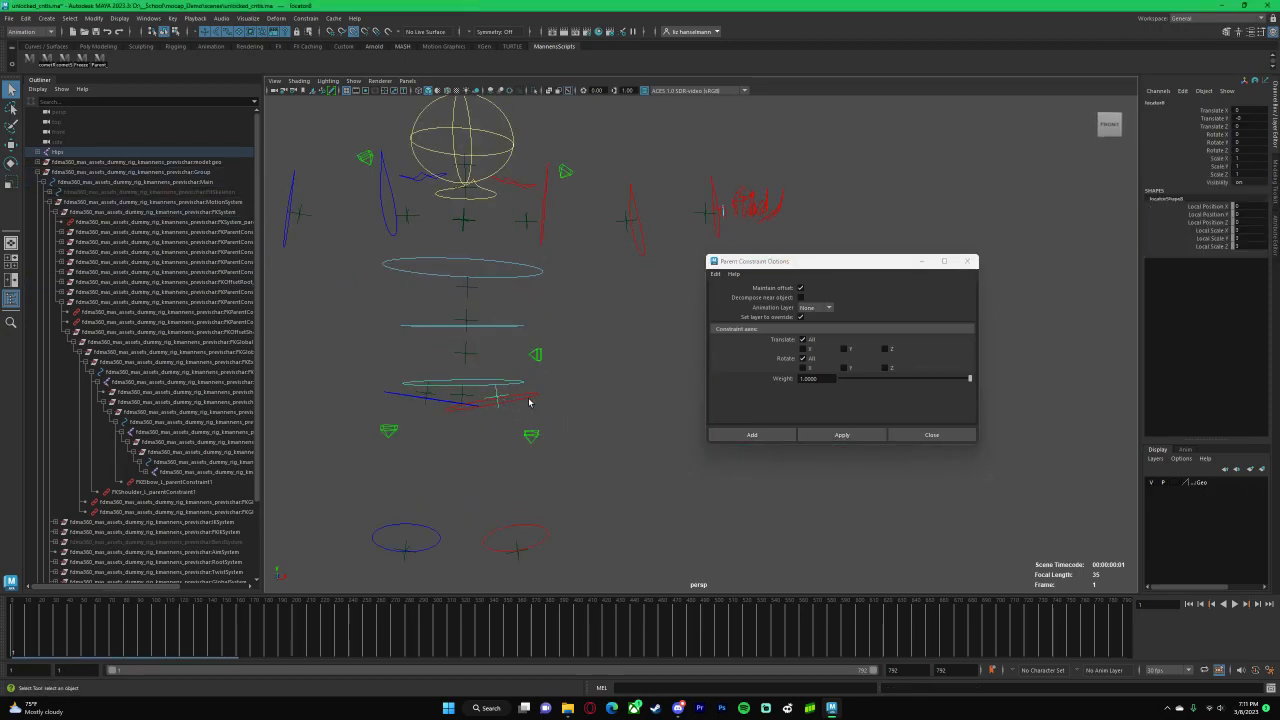
shift+click(530, 402)
click(840, 436)
click(428, 396)
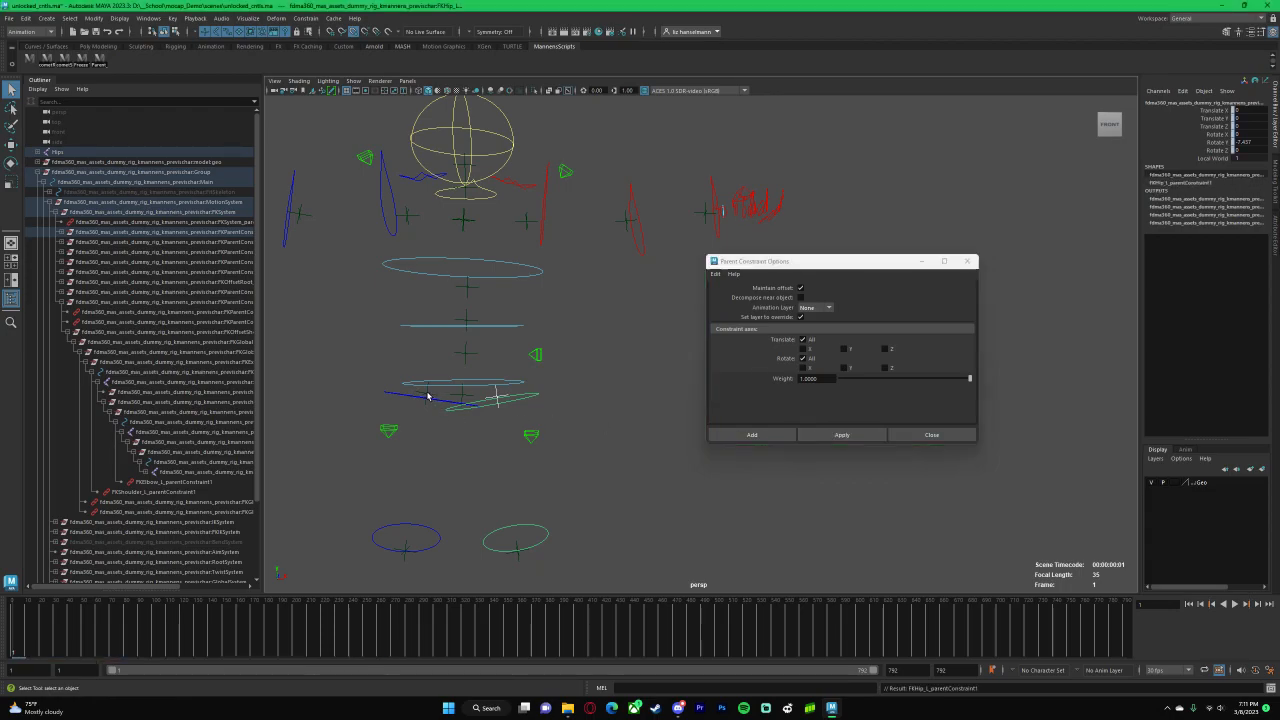
shift+click(398, 395)
click(820, 436)
Parent-constrain the left and right FK knee controls to their knee locators
alt+middle_drag(545, 540, 518, 403)
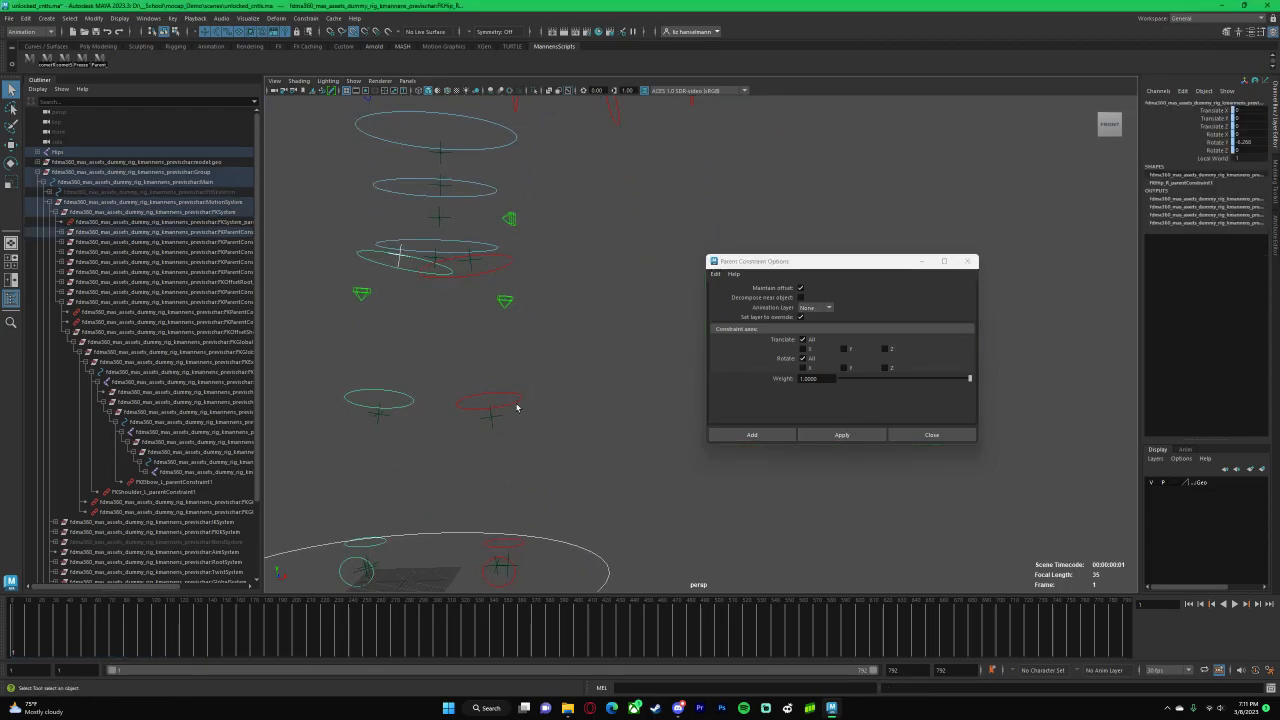
click(489, 418)
shift+click(516, 404)
click(838, 436)
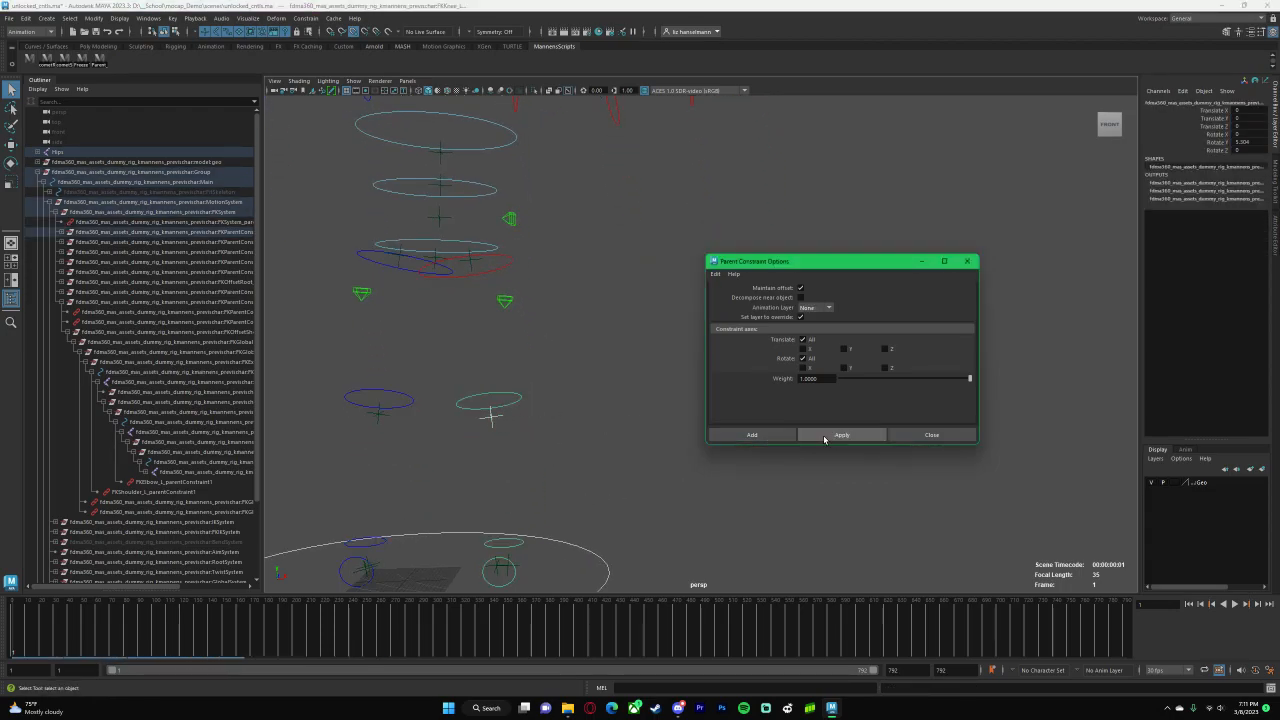
click(386, 414)
shift+click(413, 405)
click(834, 437)
Parent-constrain the left FK ankle and toe controls to the left ankle and toe locators
alt+middle_drag(543, 480, 508, 338)
alt+drag(480, 425, 455, 428)
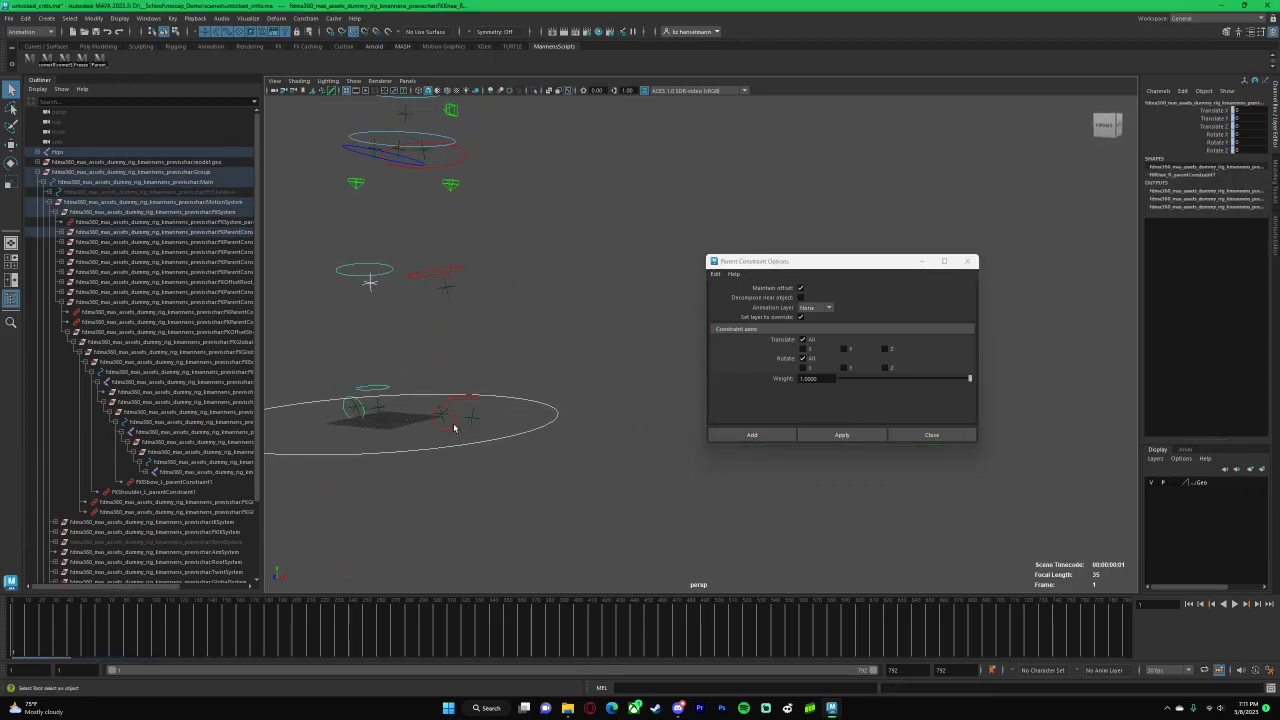
click(470, 413)
click(472, 412)
shift+click(473, 399)
click(842, 435)
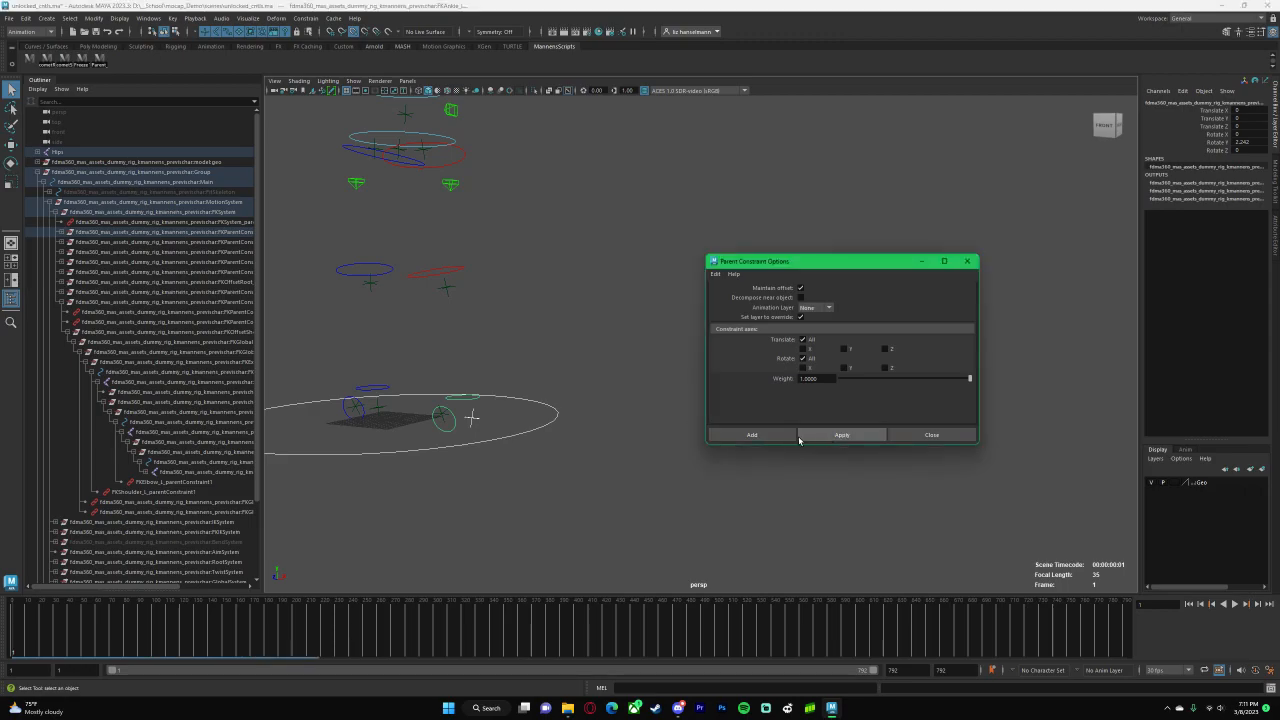
click(446, 414)
shift+click(443, 414)
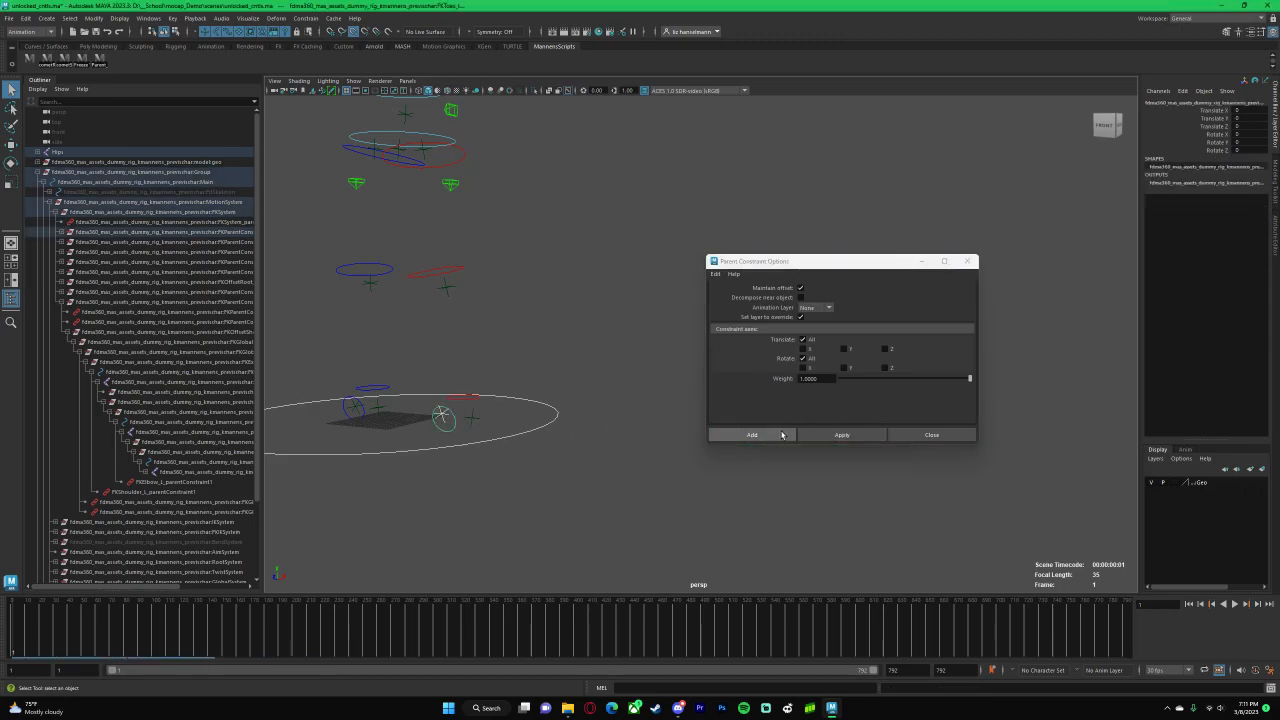
click(752, 434)
Parent-constrain the right FK ankle and toe controls to the right ankle and toe locators
click(378, 409)
shift+click(382, 388)
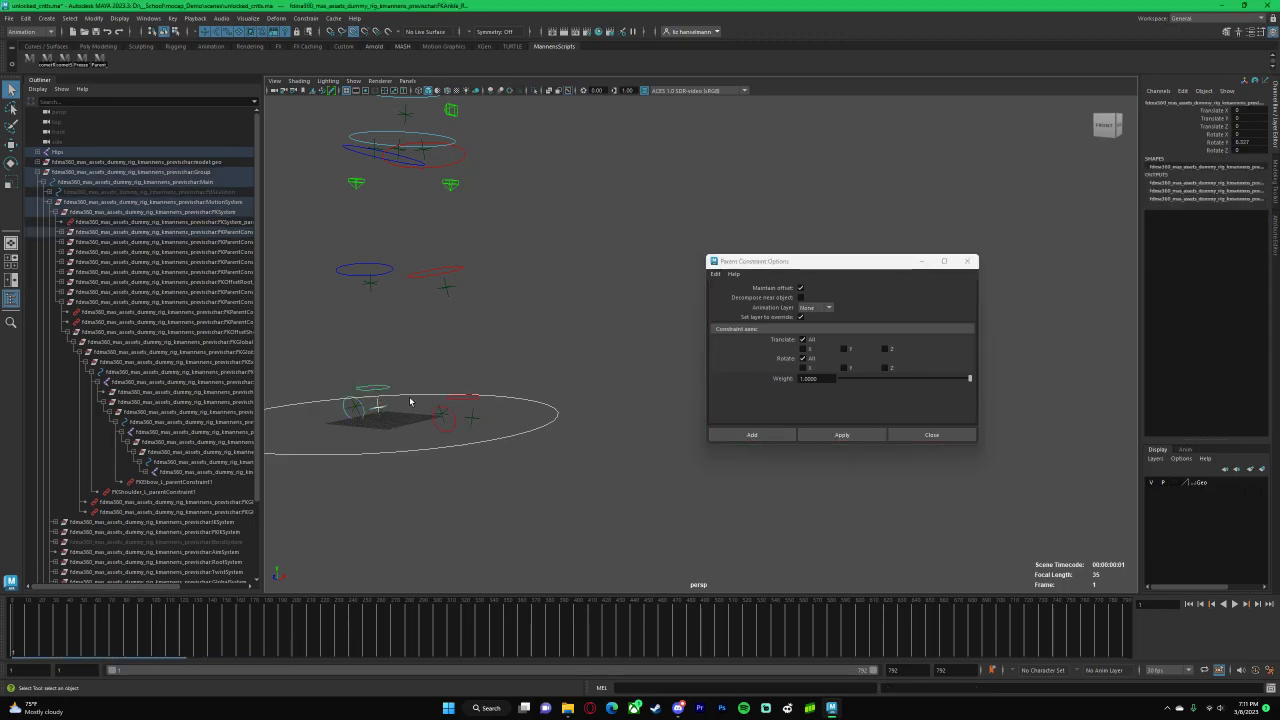
click(846, 436)
click(357, 408)
shift+click(401, 415)
click(835, 435)
Try to parent-constrain the rig's Main control to the pelvis locator
scroll(433, 329, up, 5)
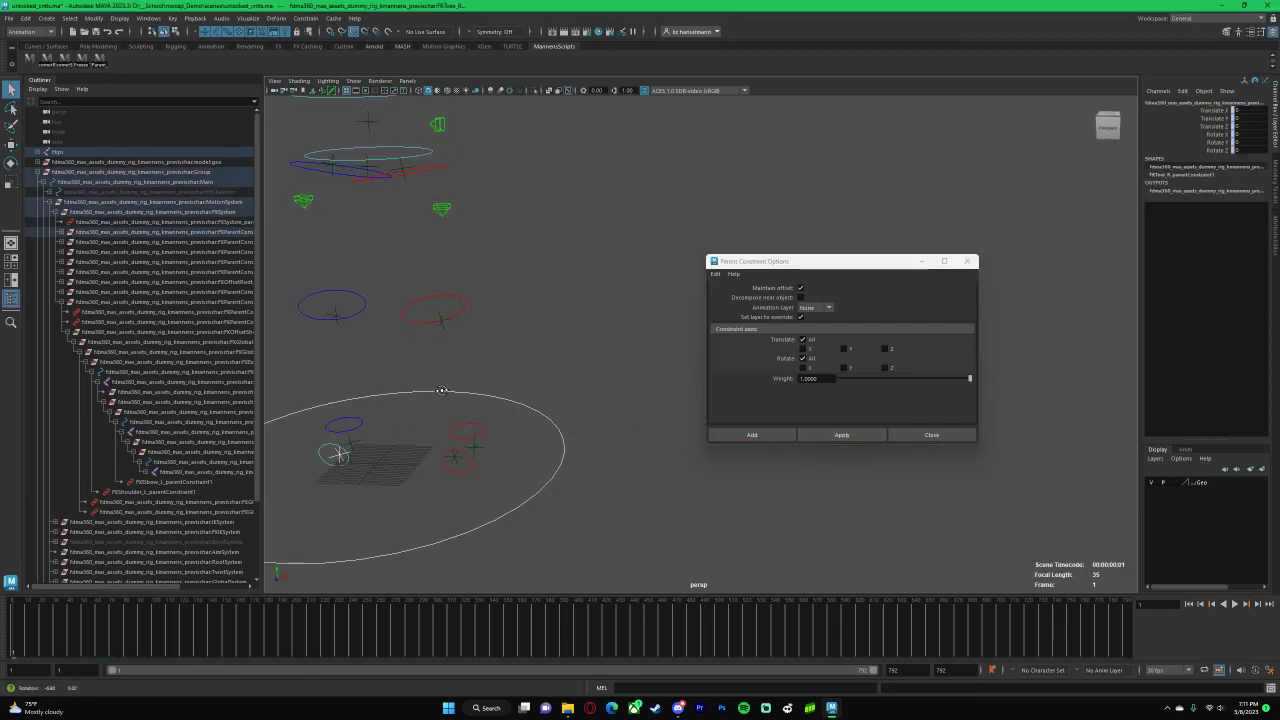
click(437, 232)
scroll(491, 320, down, 5)
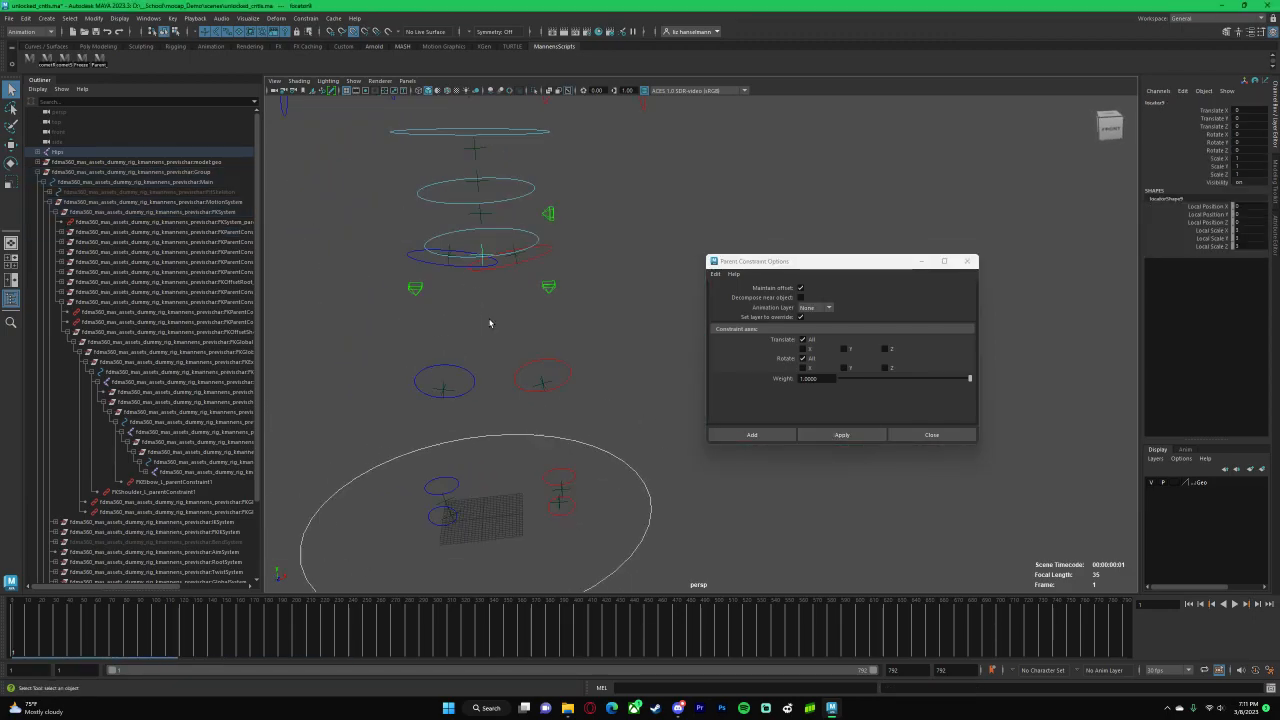
click(584, 420)
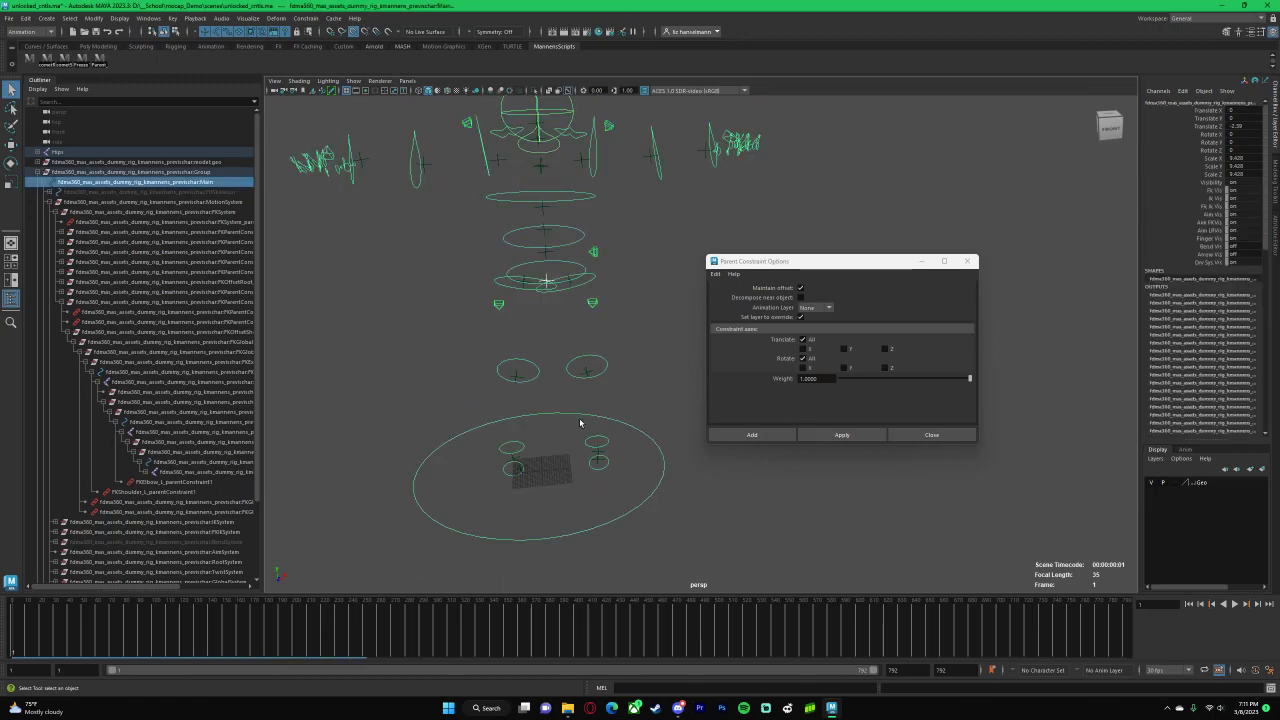
click(829, 435)
click(481, 503)
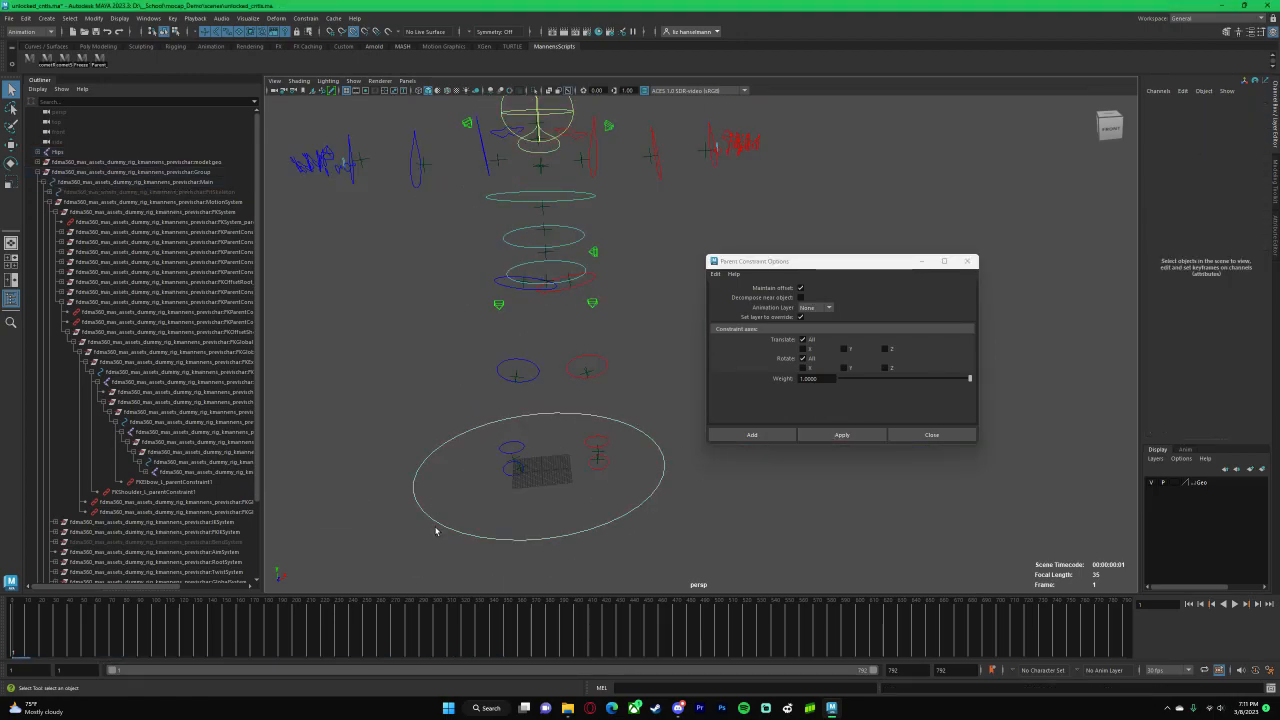
Preview the animation with all object types shown in the viewport to check how the character mesh follows the mocap skeleton
key(alt+v)
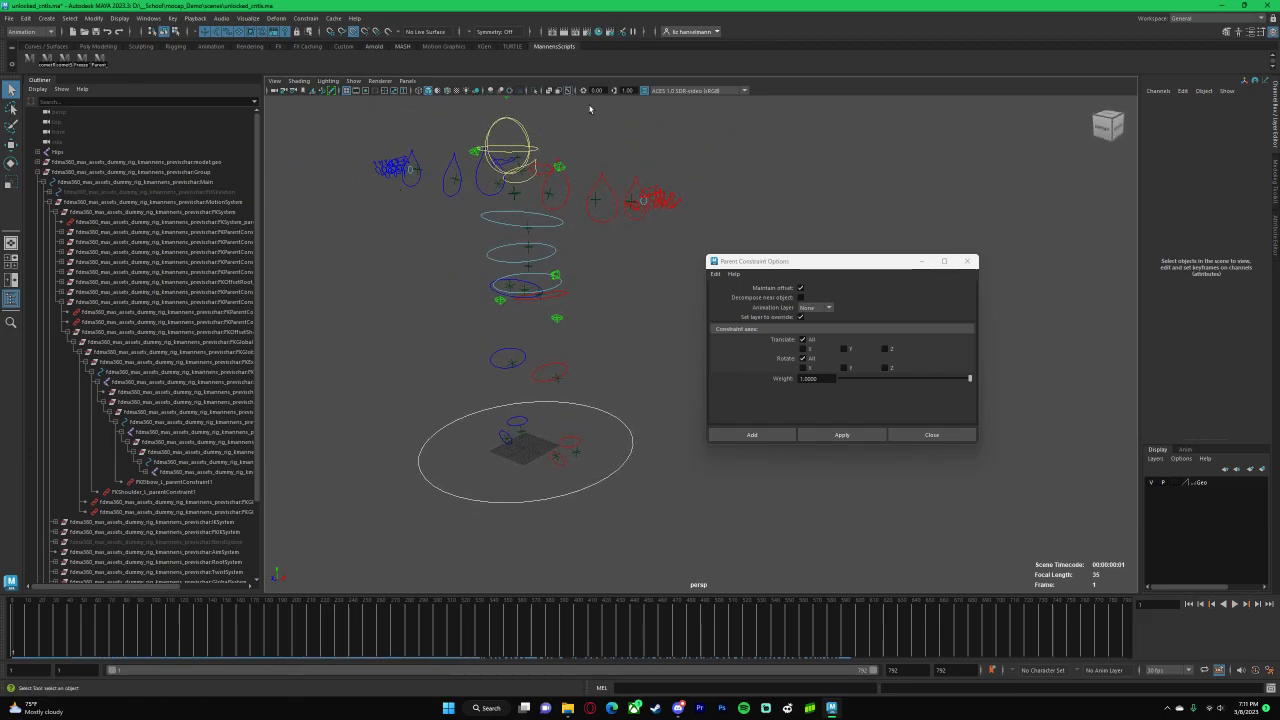
click(353, 81)
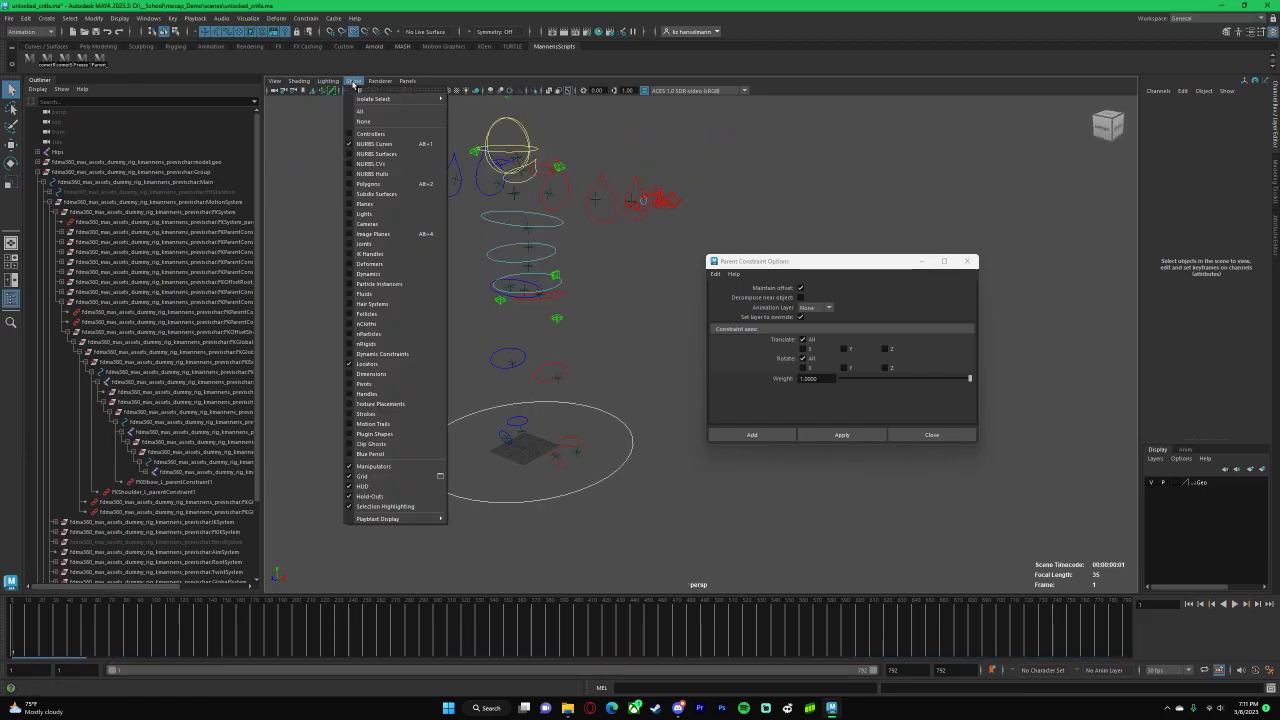
click(360, 111)
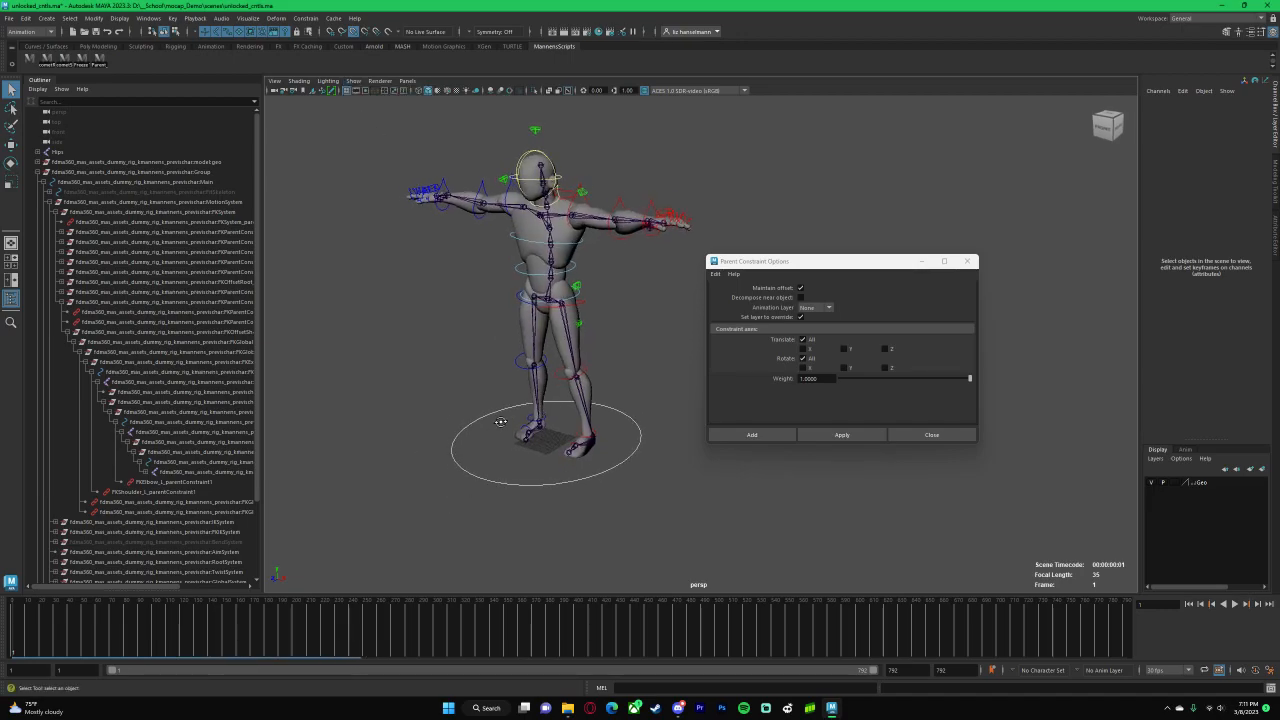
mouse_move(61, 626)
mouse_down()
mouse_move(810, 654)
mouse_move(45, 619)
mouse_up()
alt+drag(415, 132, 453, 136)
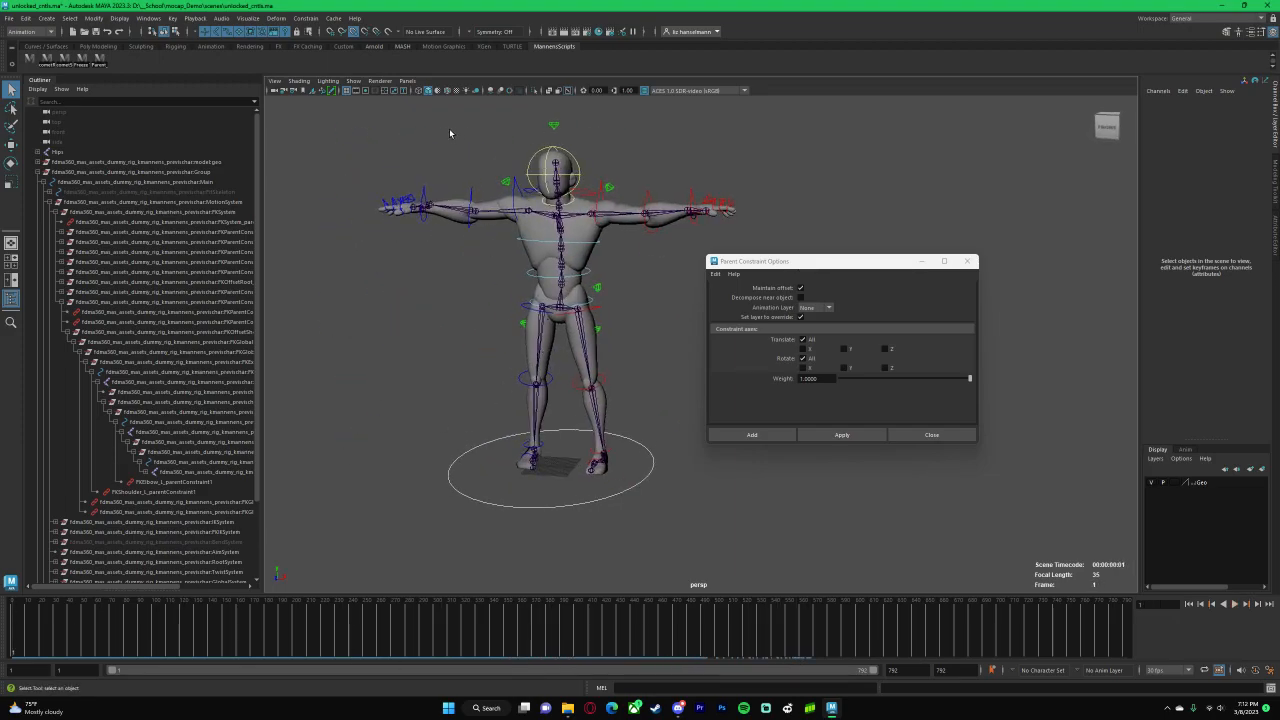
Limit the viewport display to NURBS curves and locators
click(354, 81)
click(363, 121)
click(354, 81)
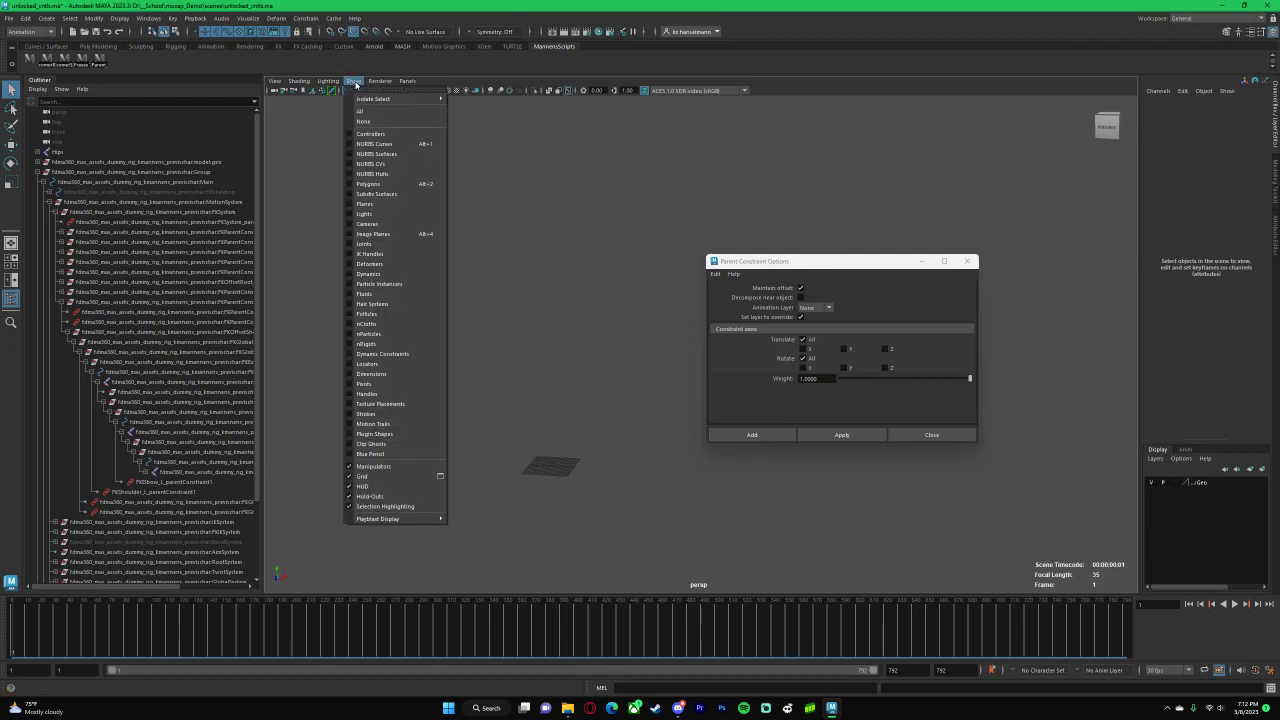
click(352, 145)
click(354, 81)
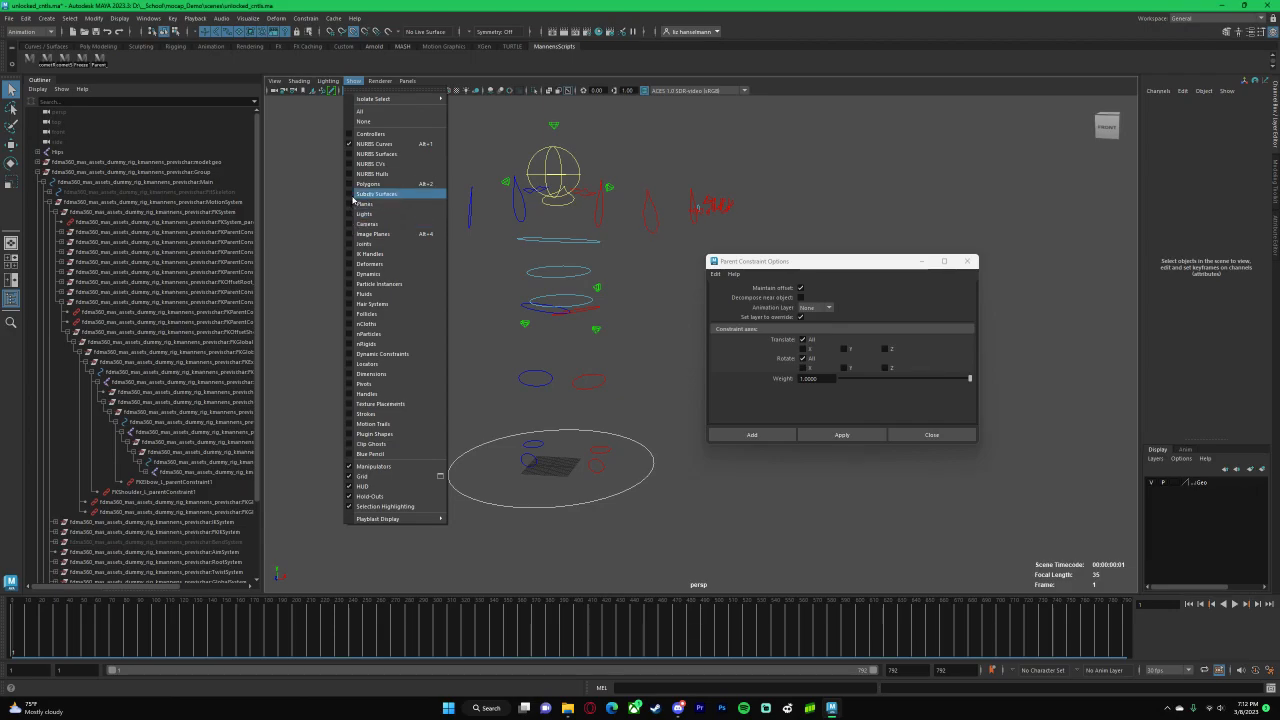
click(356, 354)
Parent-constrain the Main control to the pelvis locator, locator9, and preview the animation
click(559, 312)
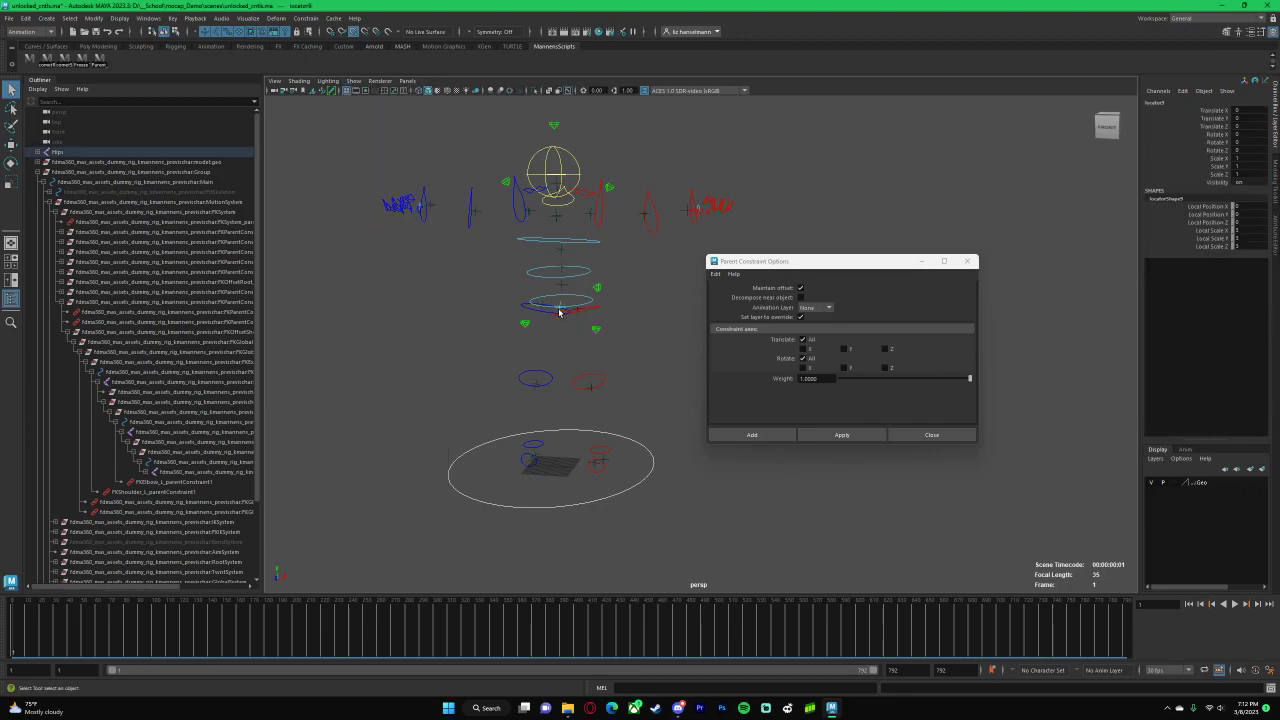
click(643, 483)
click(848, 434)
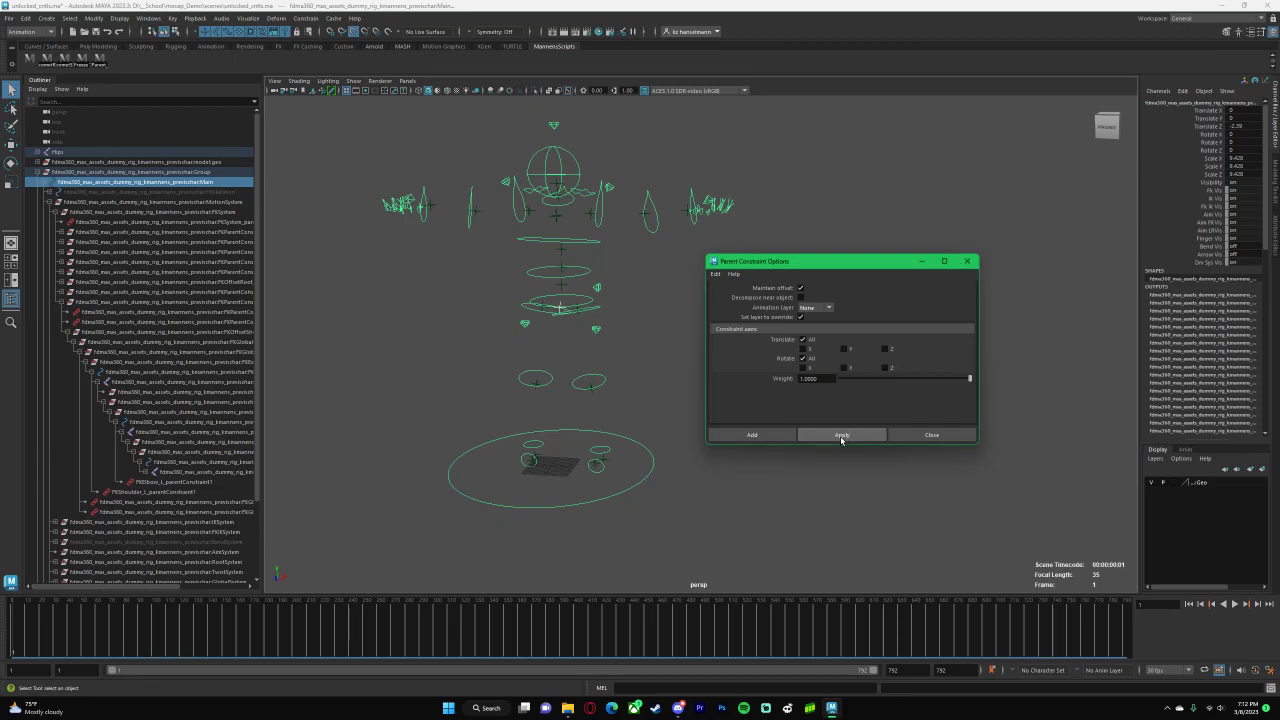
click(811, 493)
alt+drag(684, 391, 708, 430)
scroll(699, 430, down, 3)
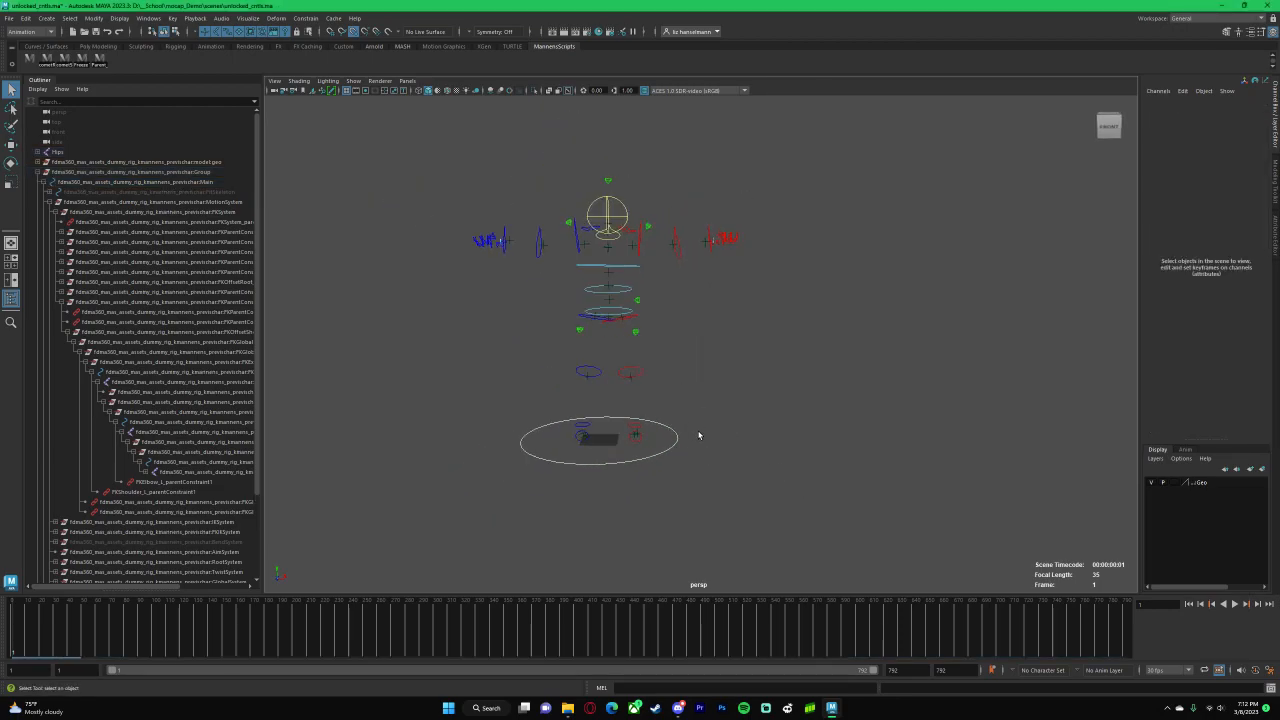
drag(434, 632, 15, 636)
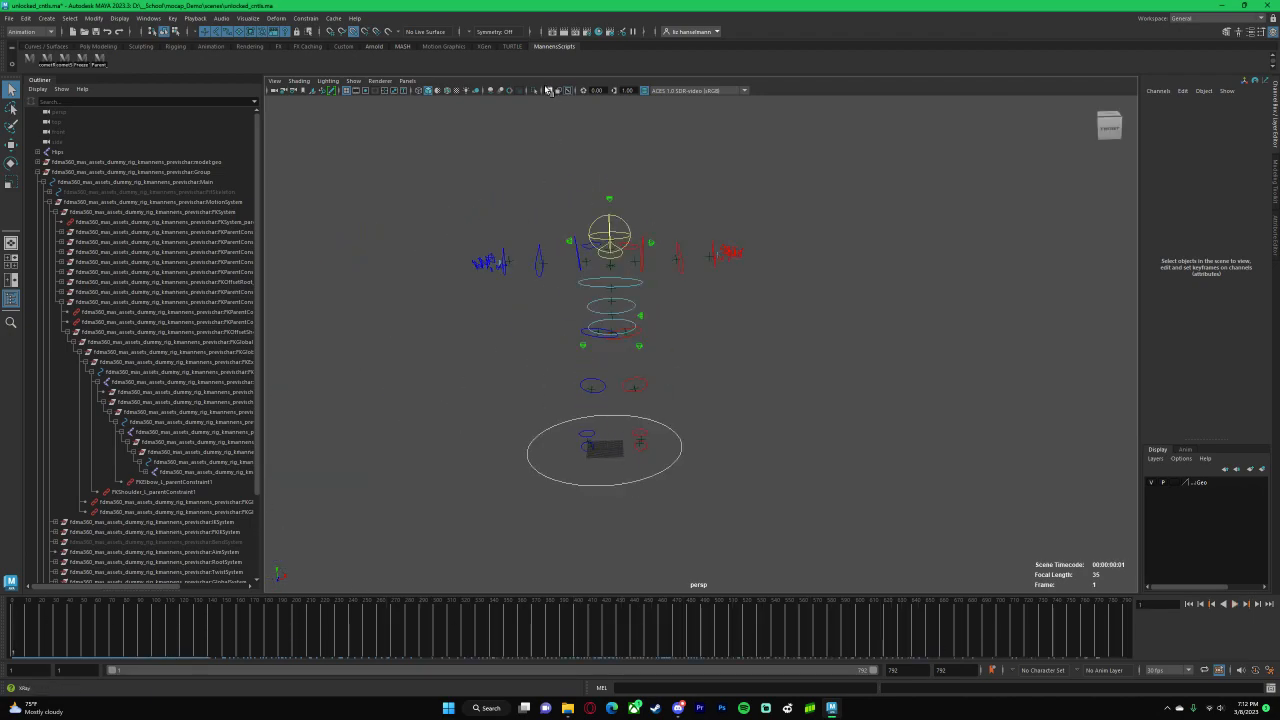
Show all object types in the viewport and turn off X-Ray Joints
click(354, 81)
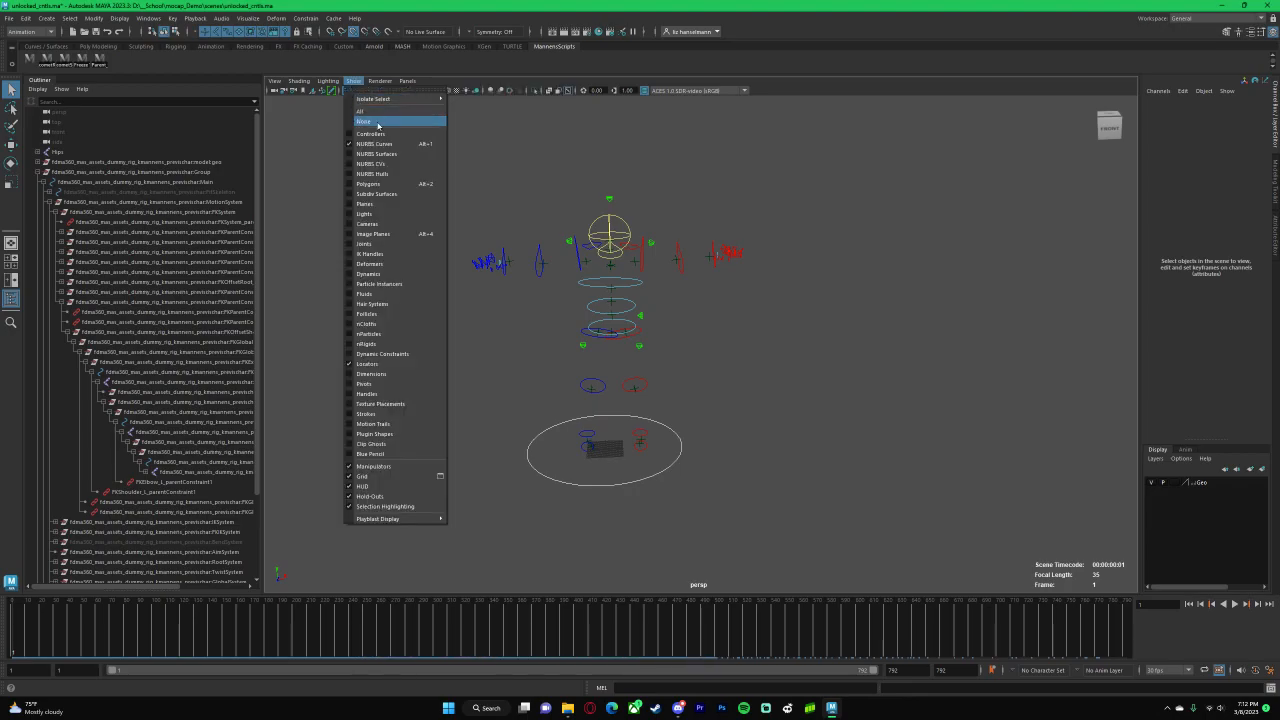
click(361, 111)
alt+drag(697, 450, 672, 438)
click(296, 84)
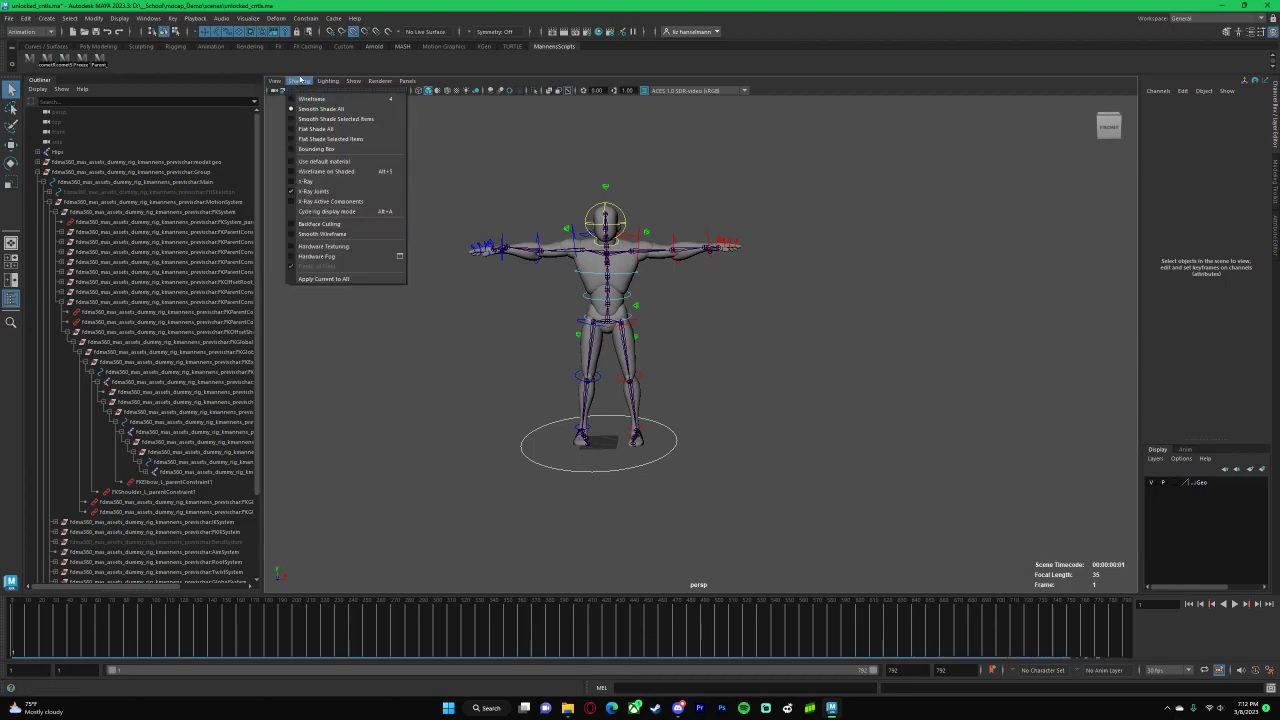
click(294, 192)
mouse_move(548, 316)
alt+mouse_down()
mouse_move(634, 311)
mouse_move(563, 311)
alt+mouse_up()
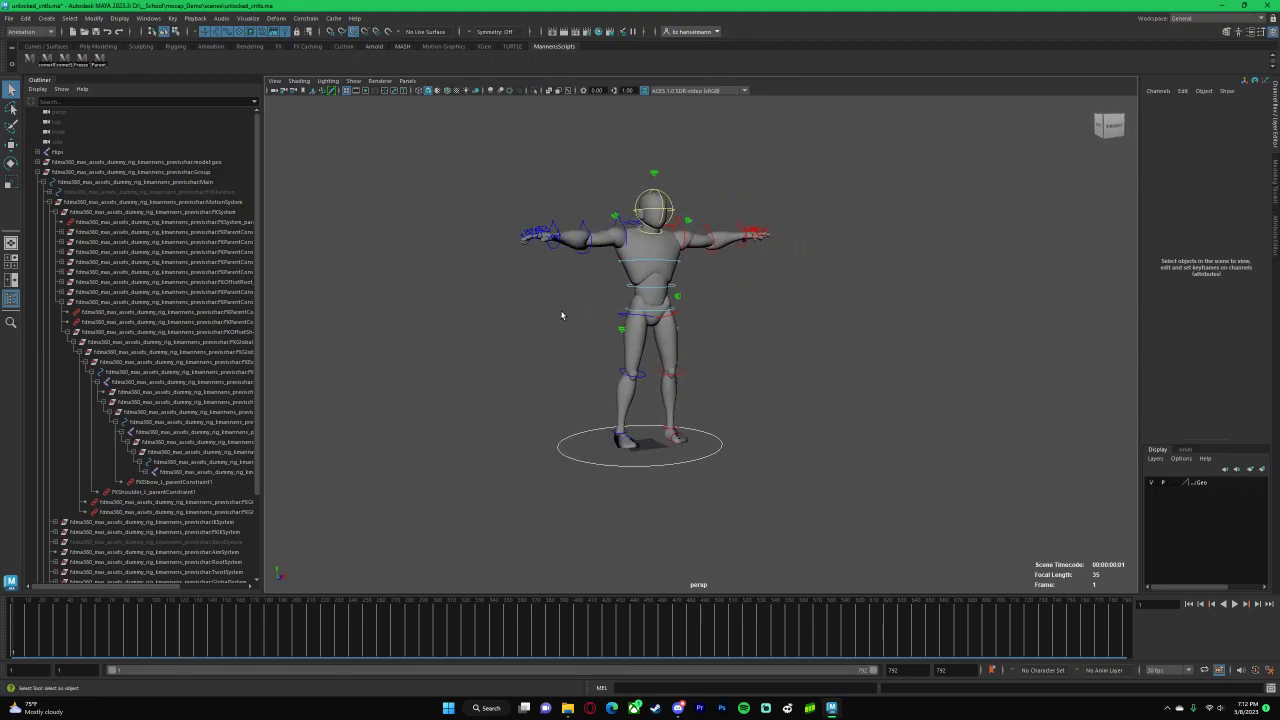
Preview the start of the animation and inspect the character from the front and side for controls that do not follow
alt+drag(688, 370, 662, 363)
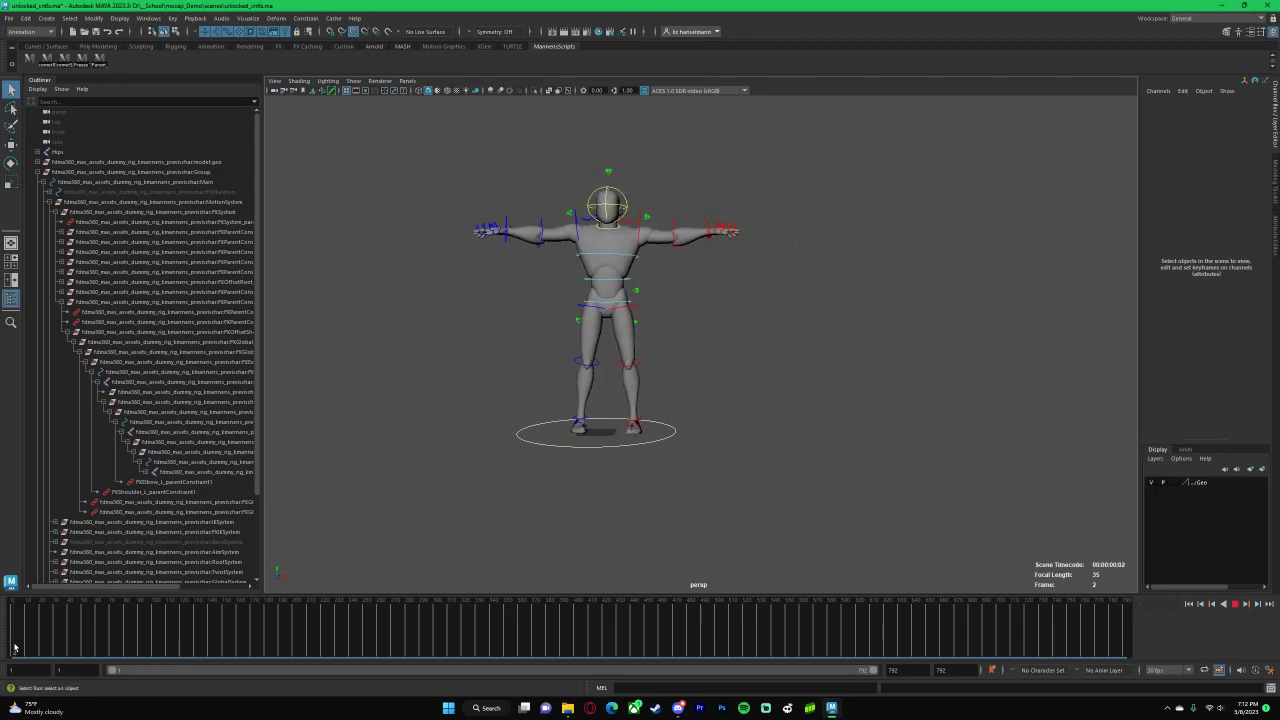
drag(63, 649, 22, 660)
alt+drag(554, 525, 354, 560)
scroll(354, 540, up, 2)
alt+middle_drag(350, 510, 327, 590)
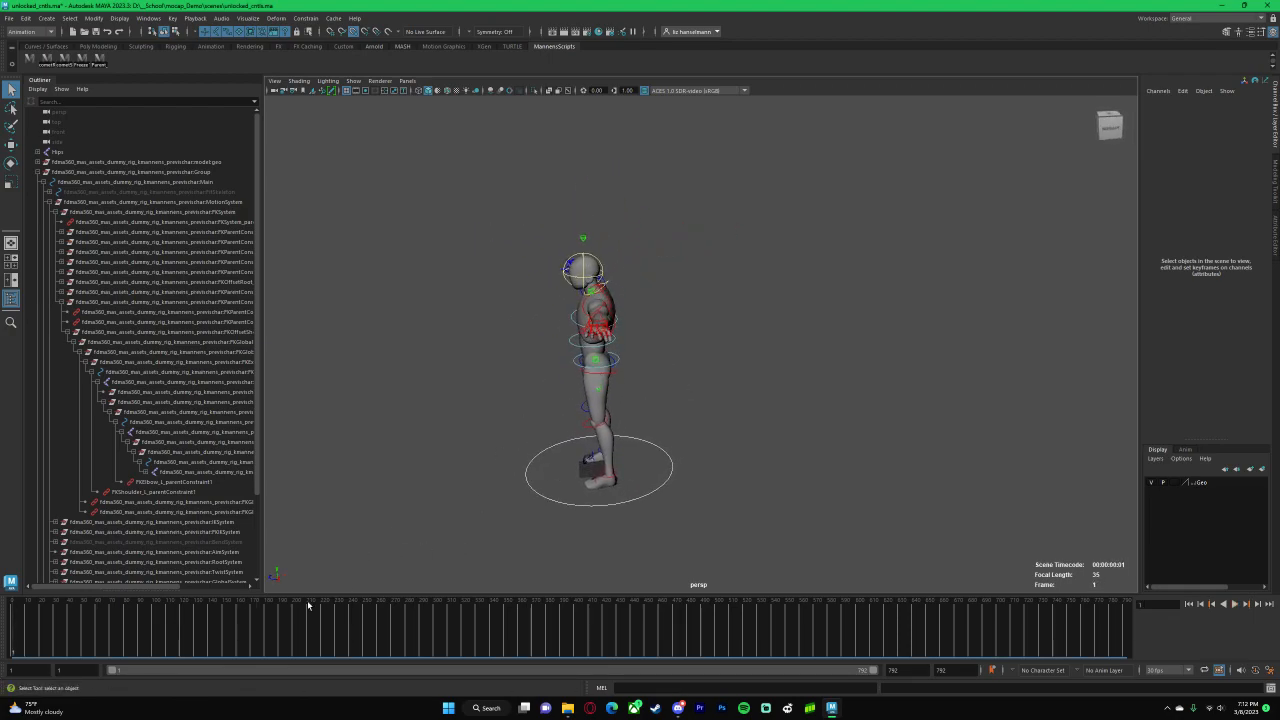
click(57, 629)
drag(57, 629, 14, 638)
alt+drag(460, 396, 534, 380)
scroll(562, 300, up, 3)
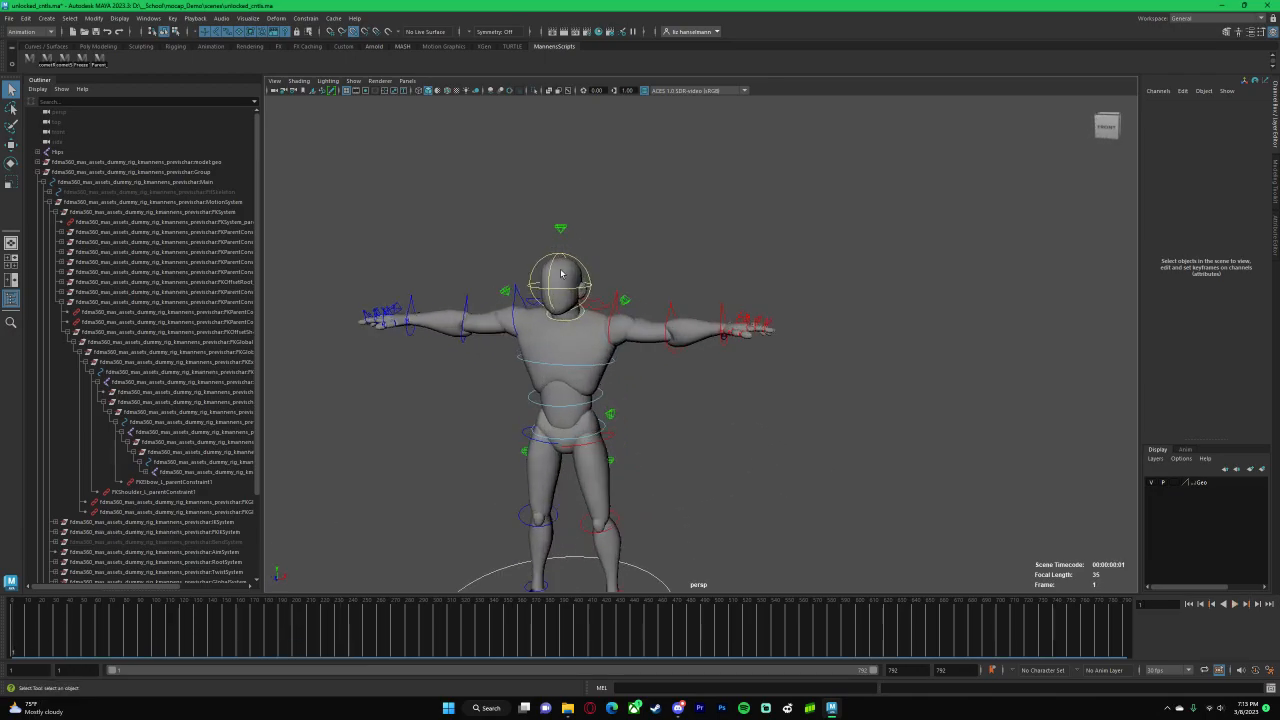
Hide everything in the viewport except NURBS curves and locators to expose the head control
click(348, 83)
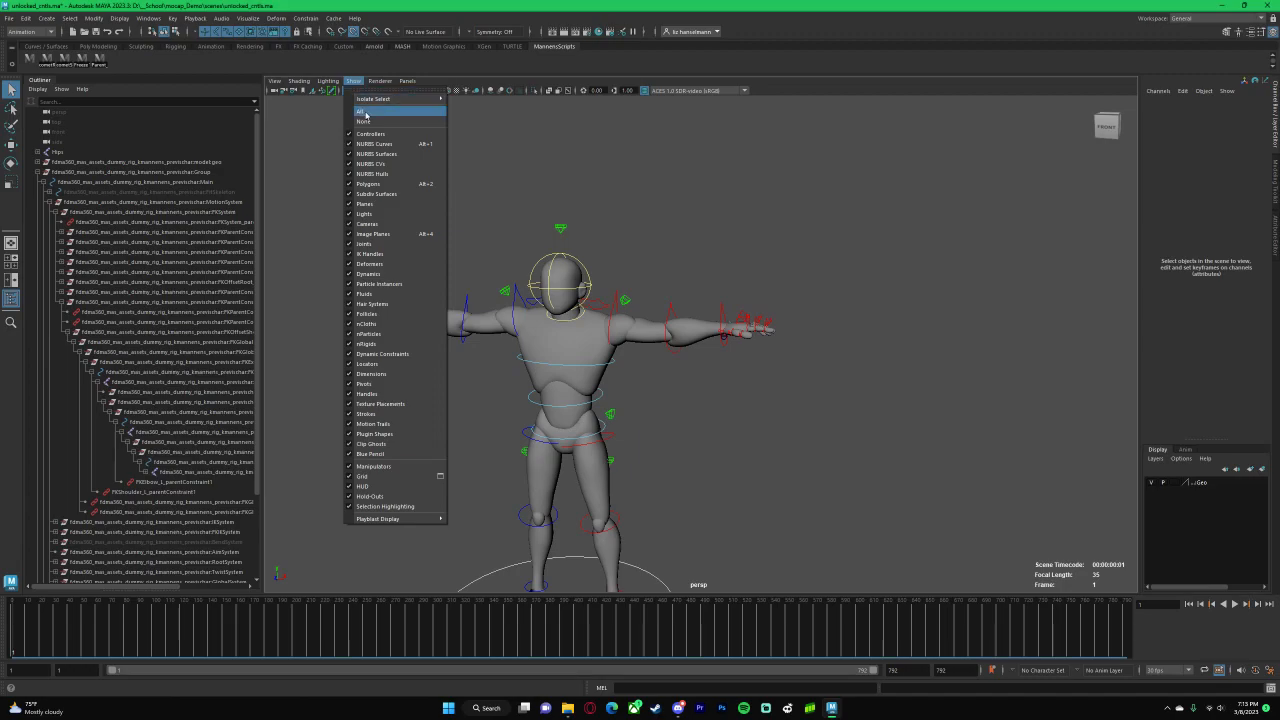
click(363, 121)
click(350, 81)
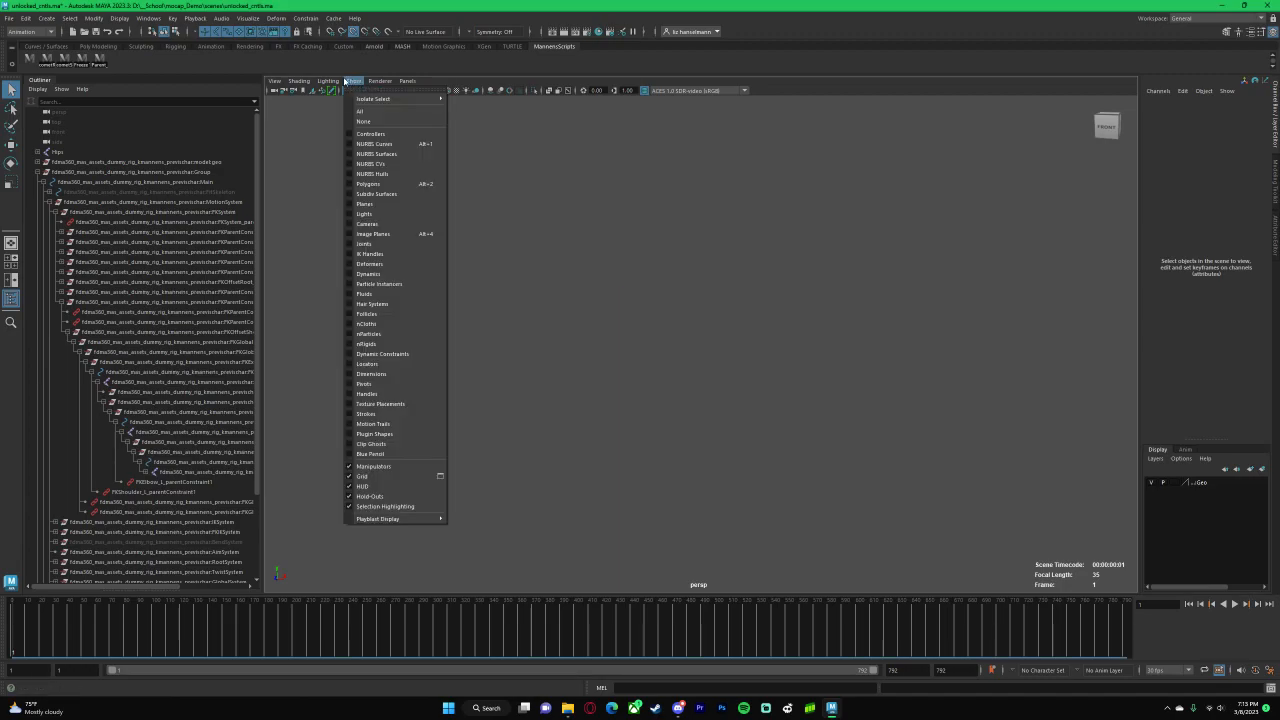
click(375, 144)
click(353, 81)
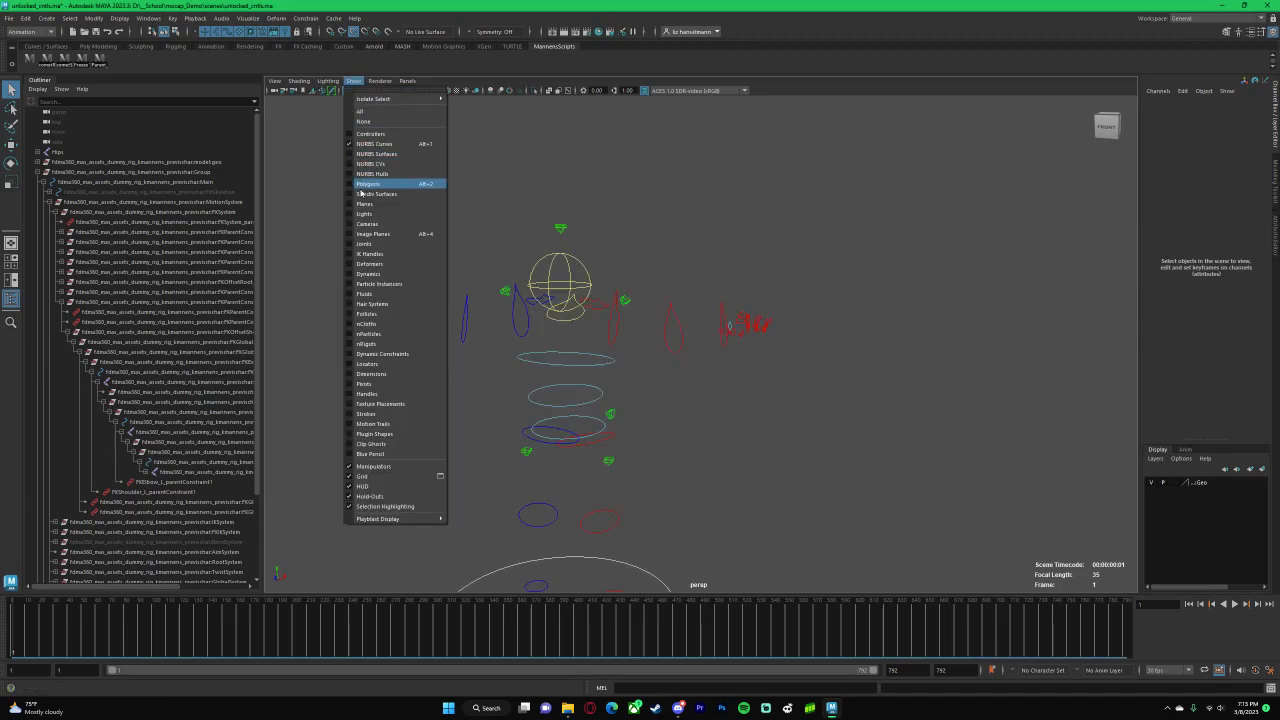
click(352, 364)
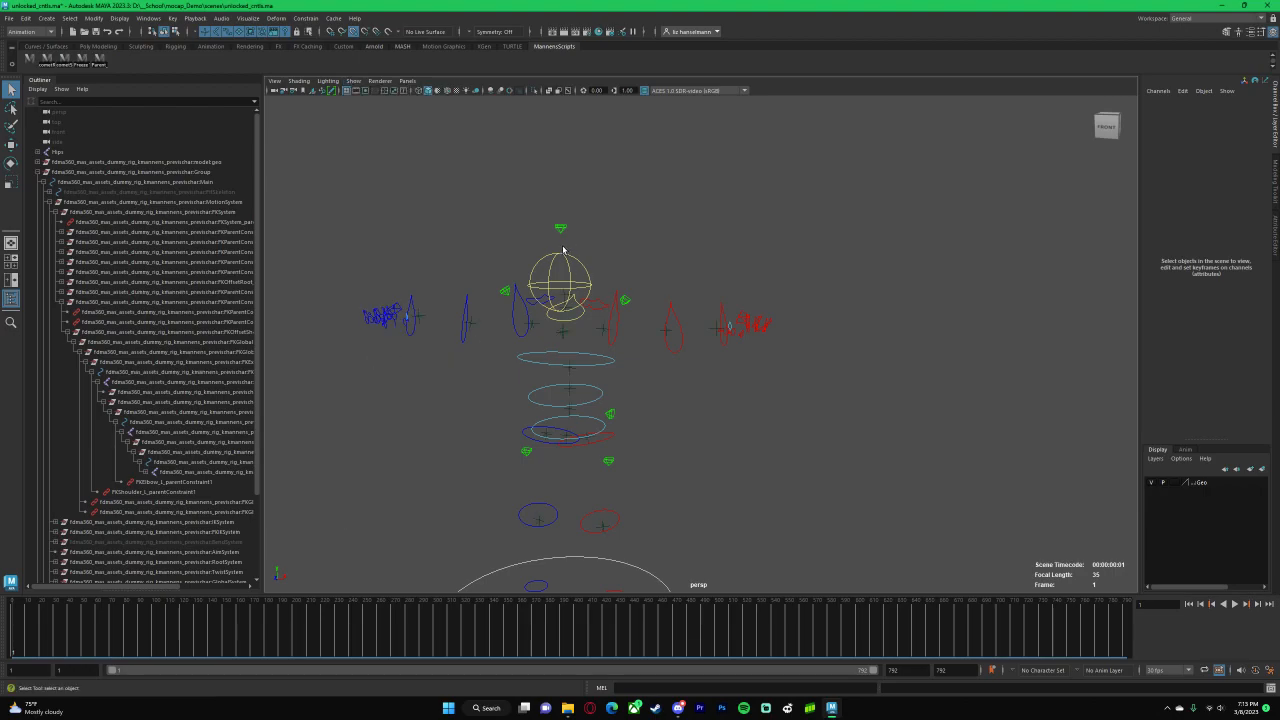
Parent-constrain the FK head control to the head locator and check the start of the animation
click(550, 263)
key(f)
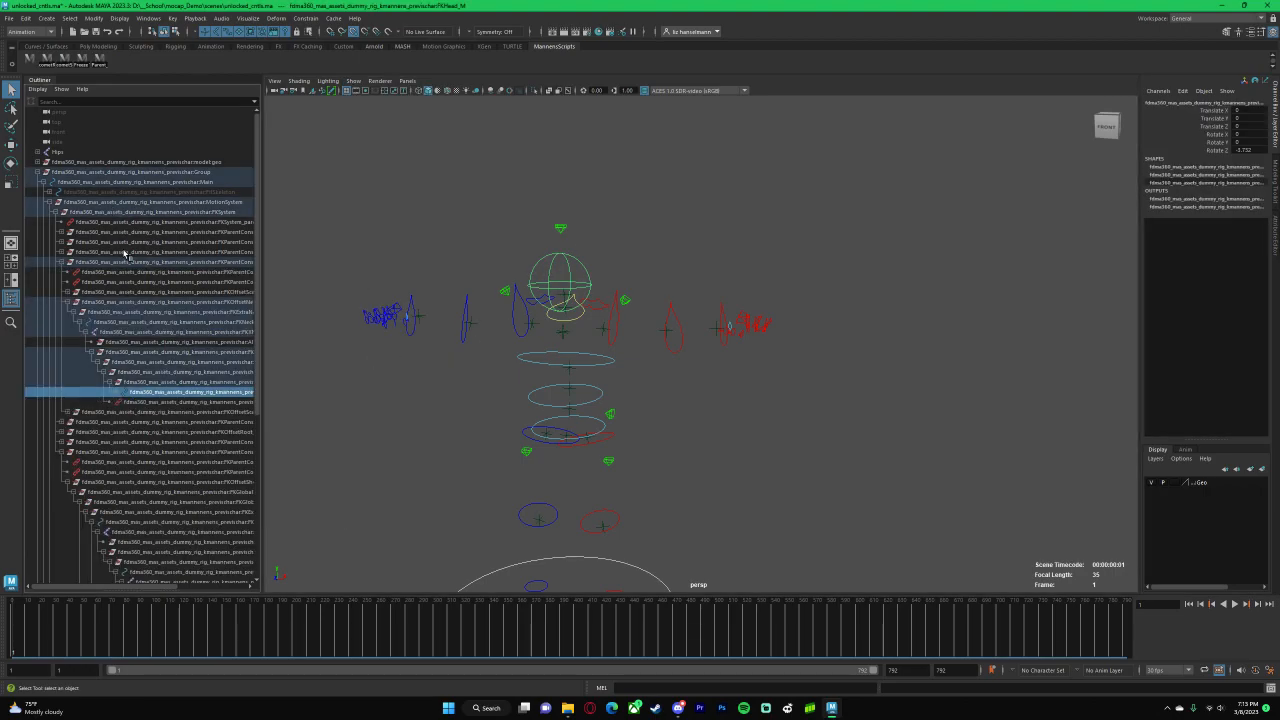
click(117, 394)
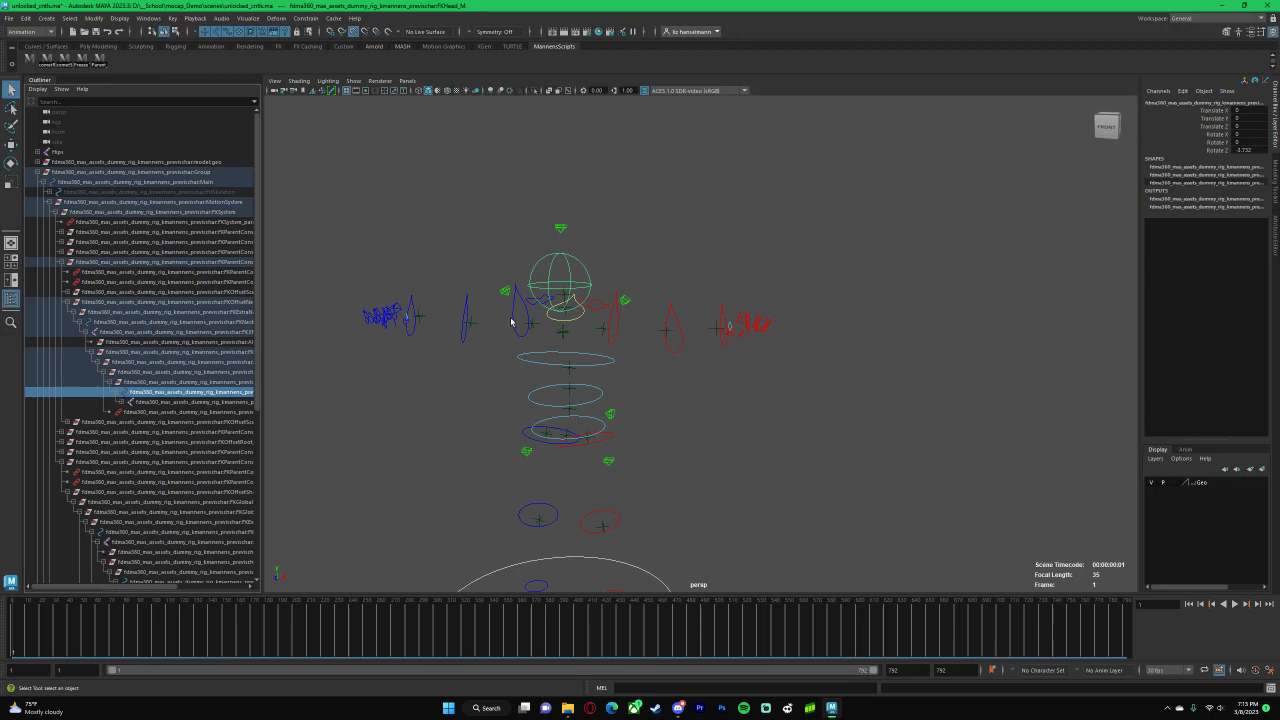
click(564, 297)
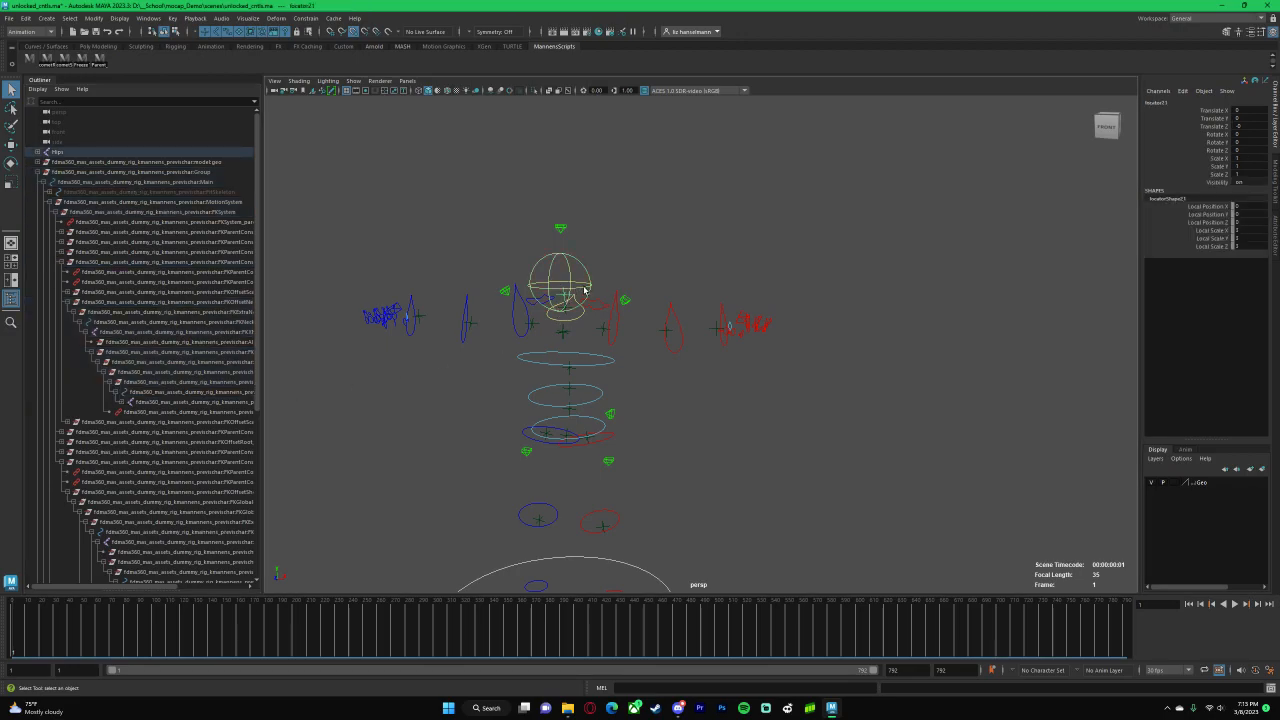
click(585, 289)
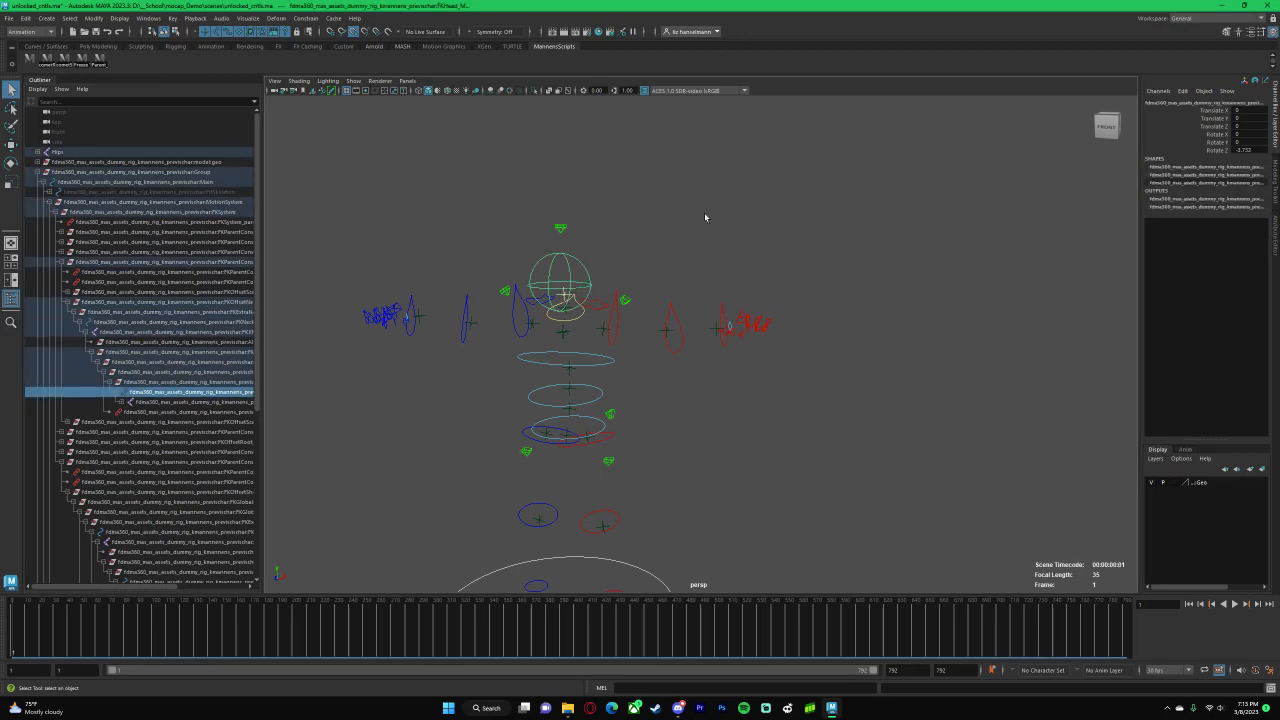
click(282, 19)
mouse_move(306, 19)
click(320, 46)
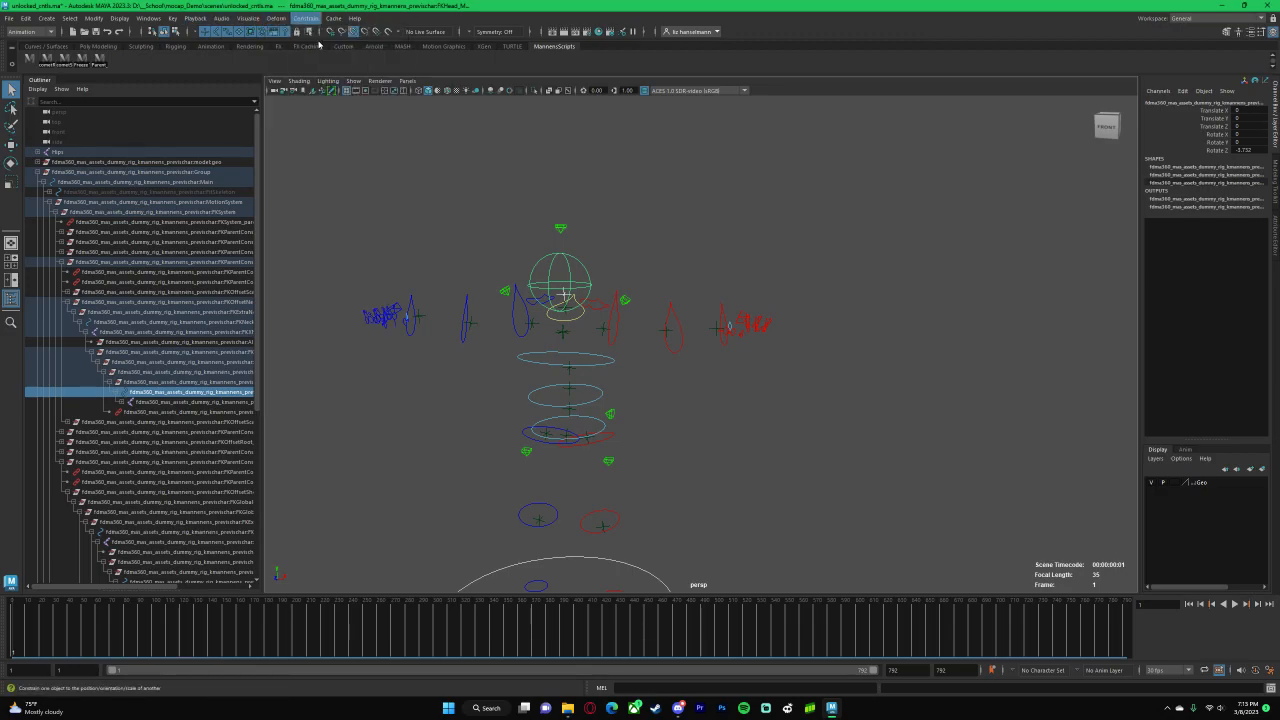
click(483, 223)
drag(60, 630, 6, 552)
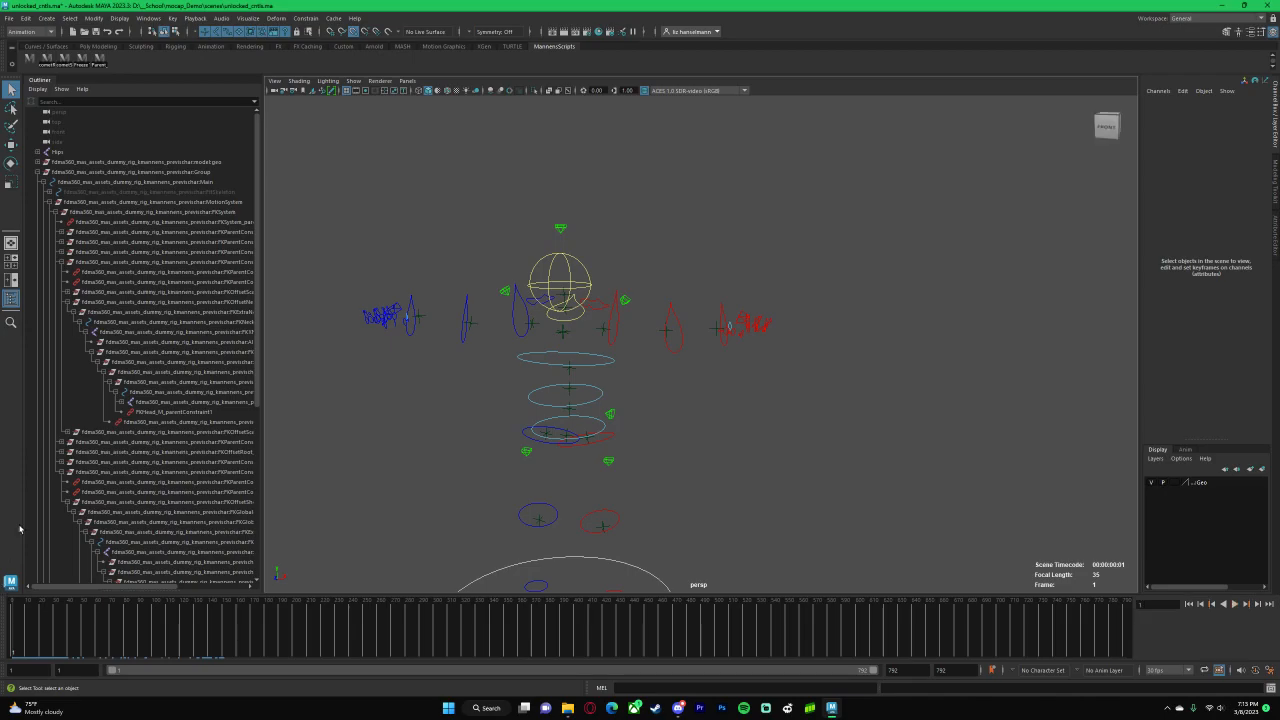
Show all object types in the viewport and turn on X-Ray Joints
click(351, 82)
click(358, 109)
click(300, 81)
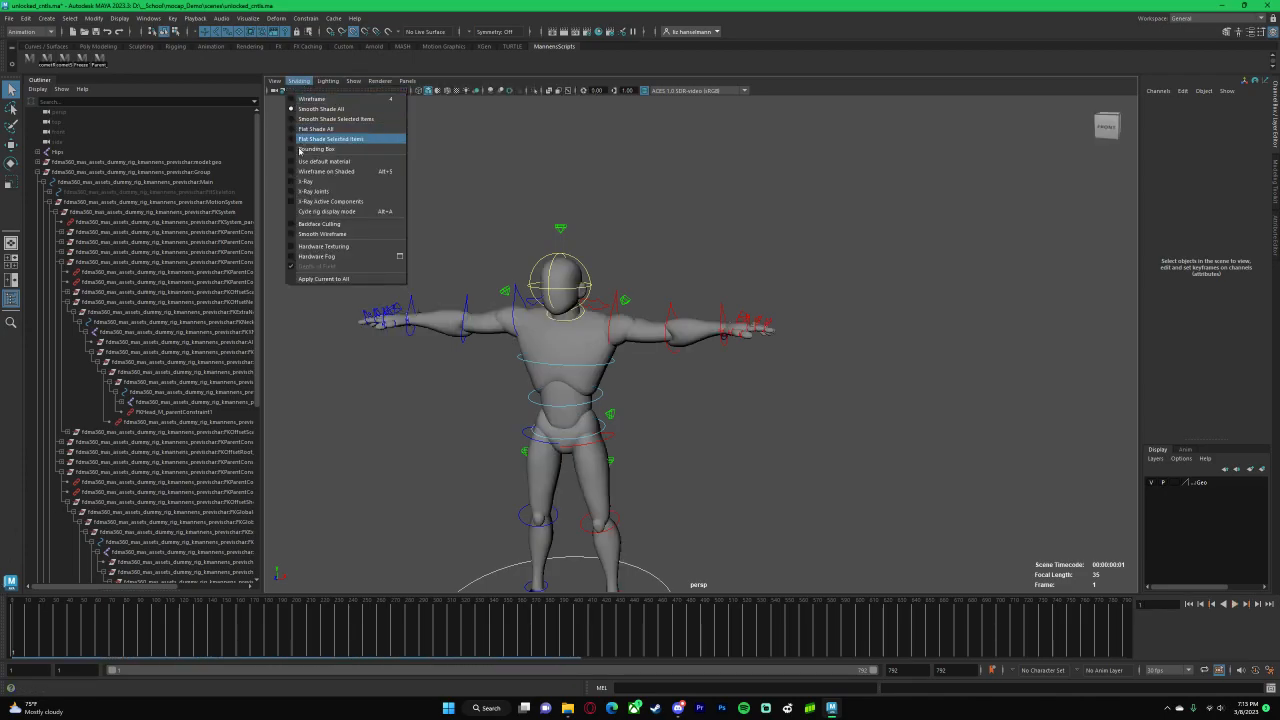
click(330, 192)
Scrub the start of the animation and inspect the character from the side and front to check that the head follows
mouse_move(493, 206)
alt+mouse_down()
mouse_move(563, 410)
mouse_move(470, 412)
alt+mouse_up()
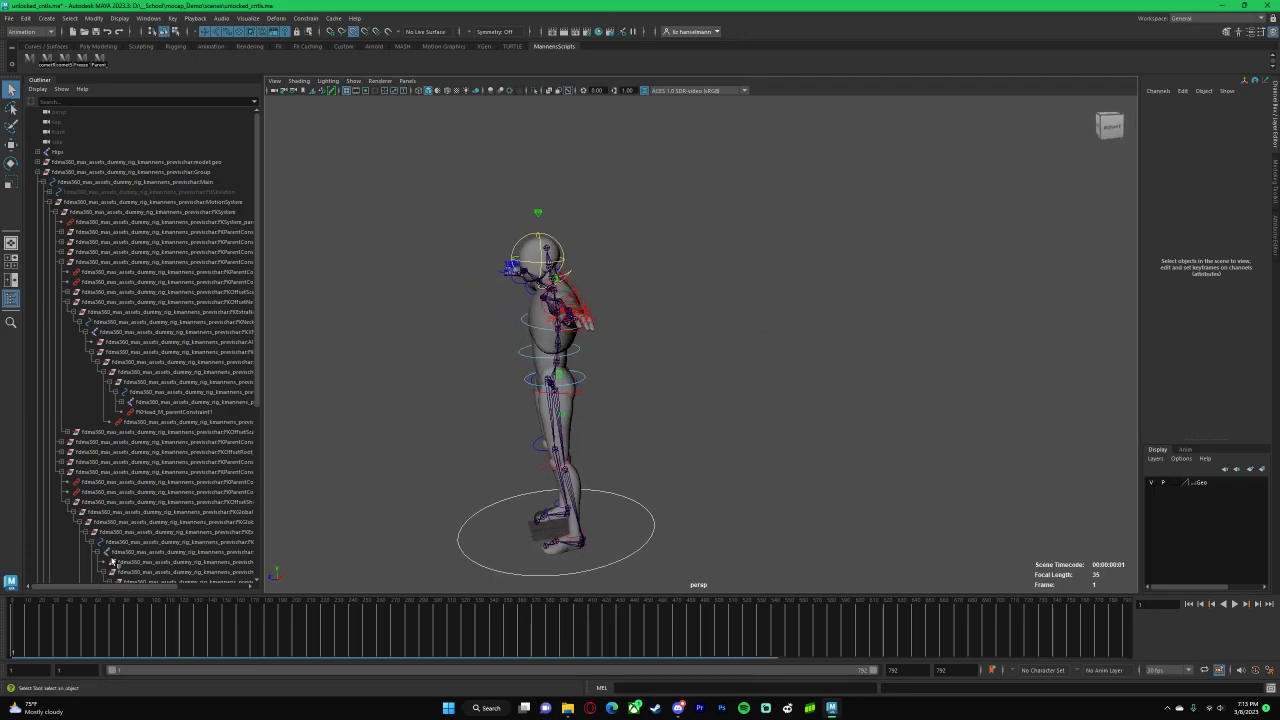
drag(10, 622, 255, 648)
drag(282, 650, 4, 634)
alt+drag(348, 481, 534, 448)
alt+middle_drag(534, 448, 574, 414)
alt+drag(574, 414, 743, 361)
scroll(724, 358, down, 3)
alt+middle_drag(724, 358, 741, 377)
Enable curve selection, select all of the rig's control curves together, and scrub through the animation
drag(511, 173, 754, 478)
click(483, 316)
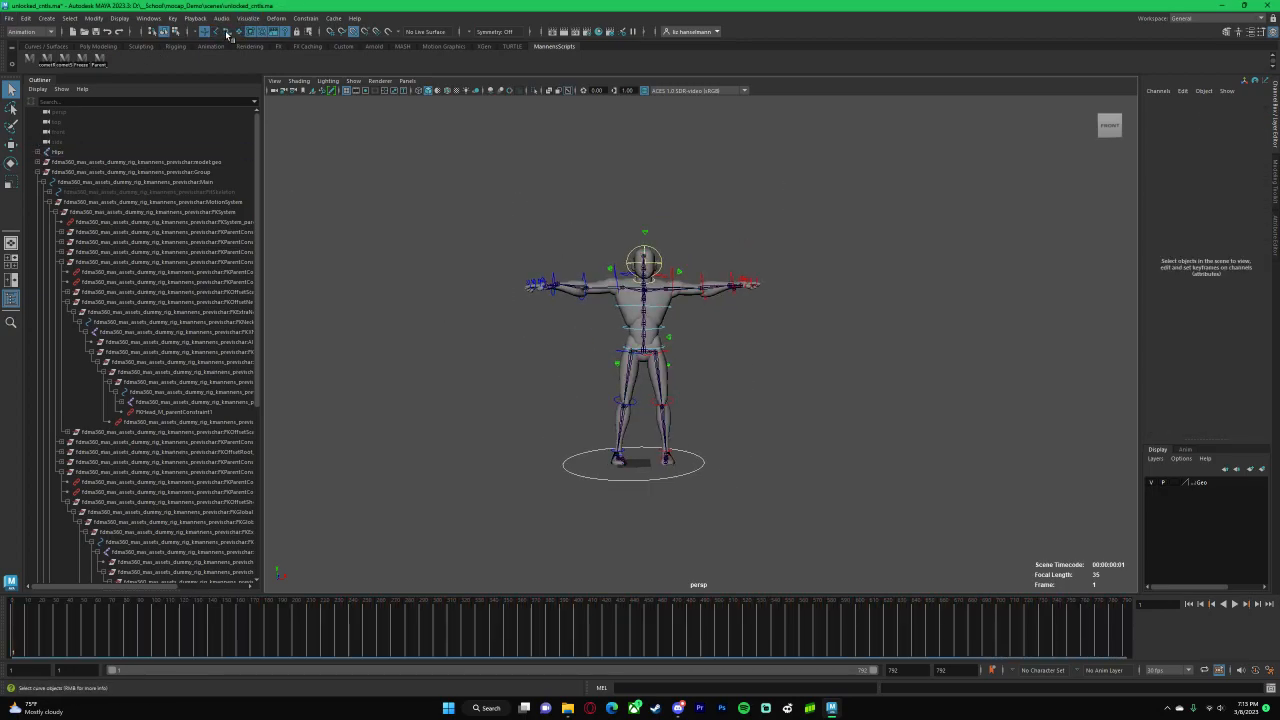
drag(368, 150, 846, 471)
alt+middle_drag(817, 384, 784, 379)
drag(16, 640, 974, 630)
drag(891, 627, 274, 633)
Set the playback range to start at frame 0 and end at frame 792
double_click(82, 669)
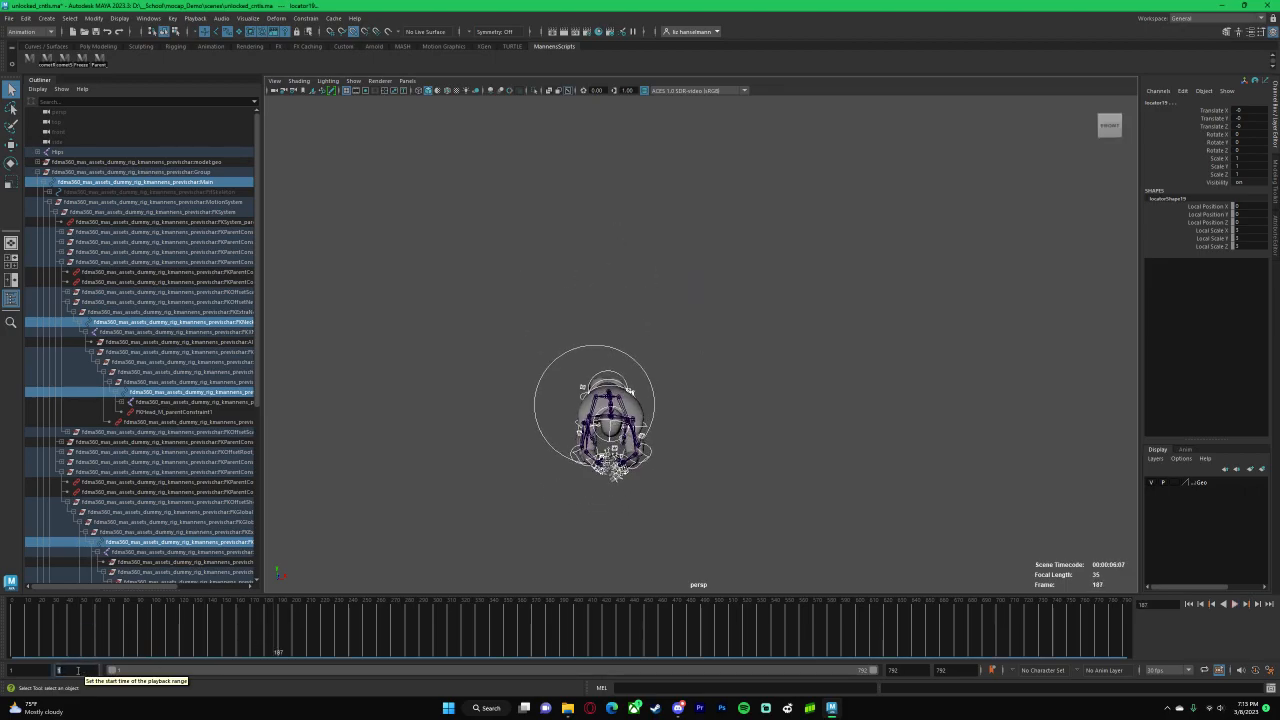
text(0)
double_click(906, 670)
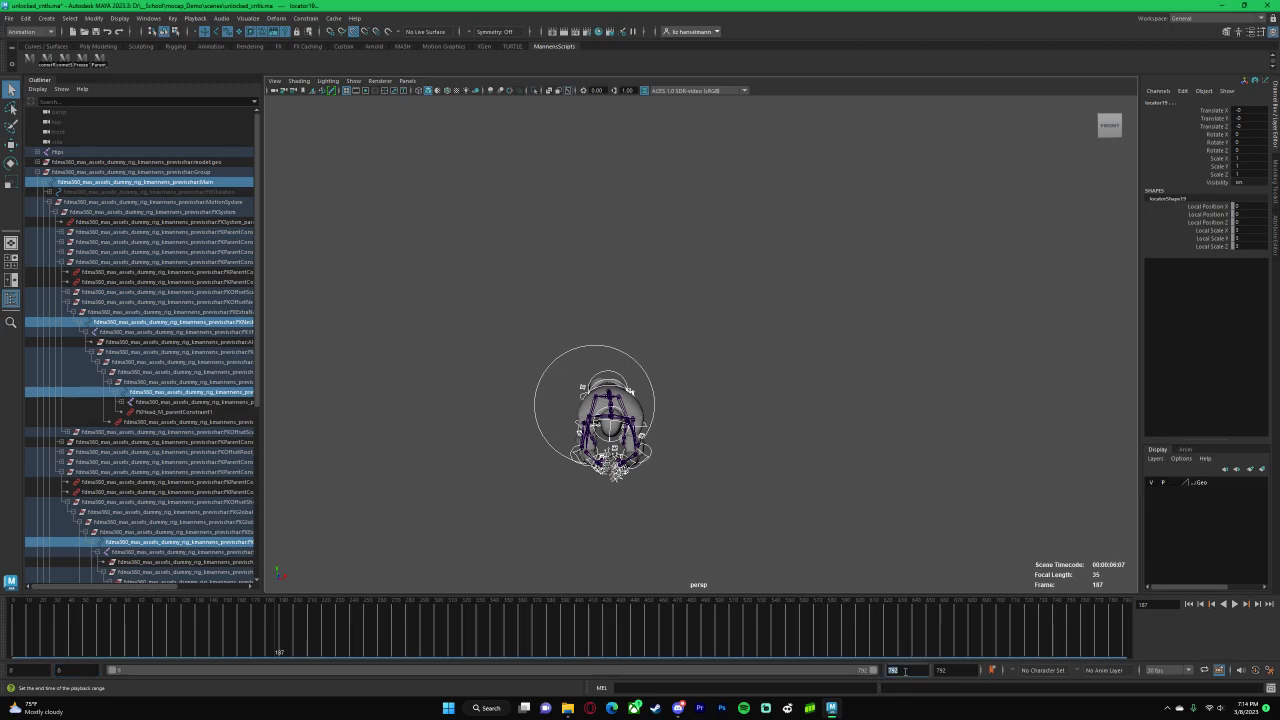
text(18)
key(Return)
drag(941, 648, 1014, 644)
click(930, 671)
double_click(953, 669)
double_click(925, 671)
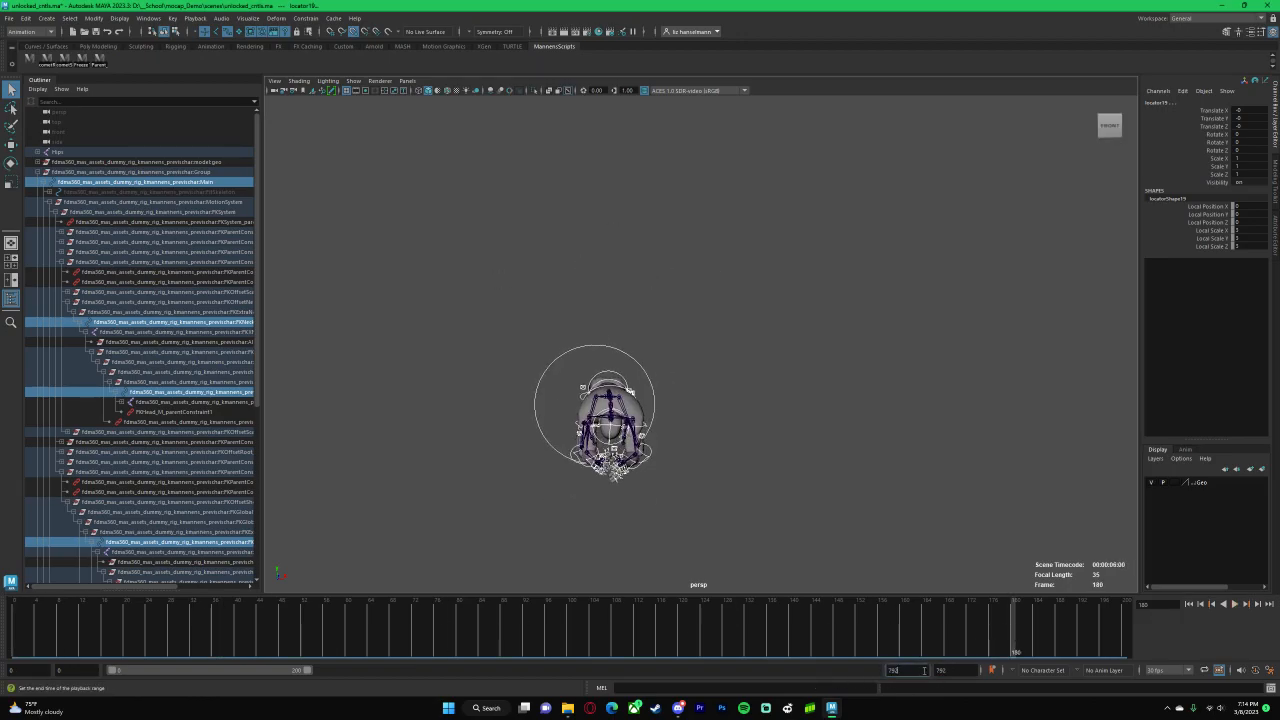
key(Return)
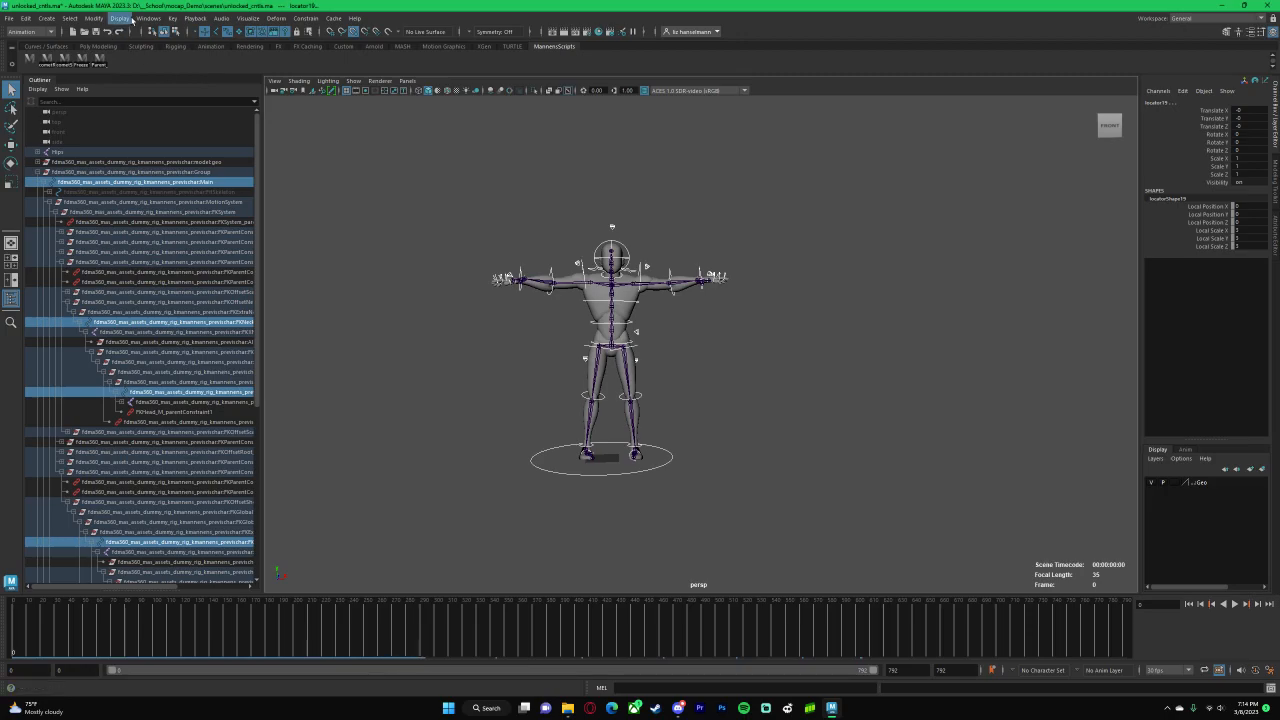
Reset the Bake Simulation options and bake the selected controls over the time slider range into BaseAnimation
click(32, 32)
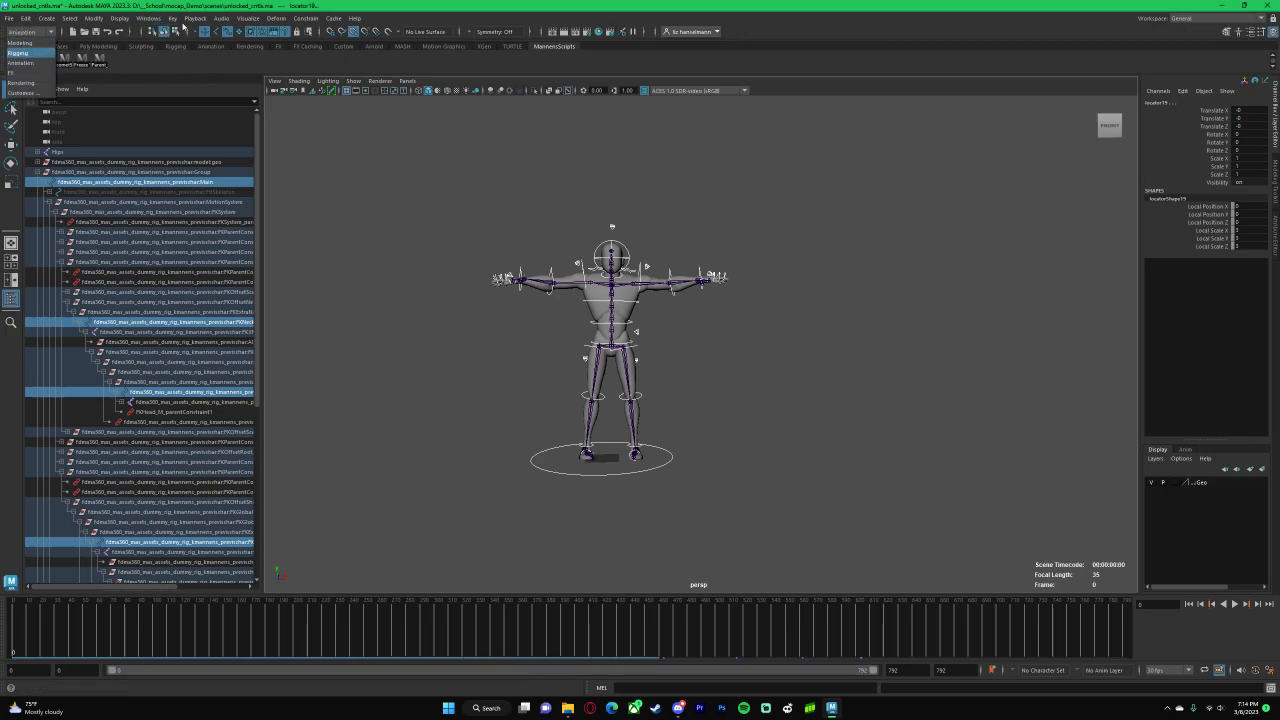
click(173, 18)
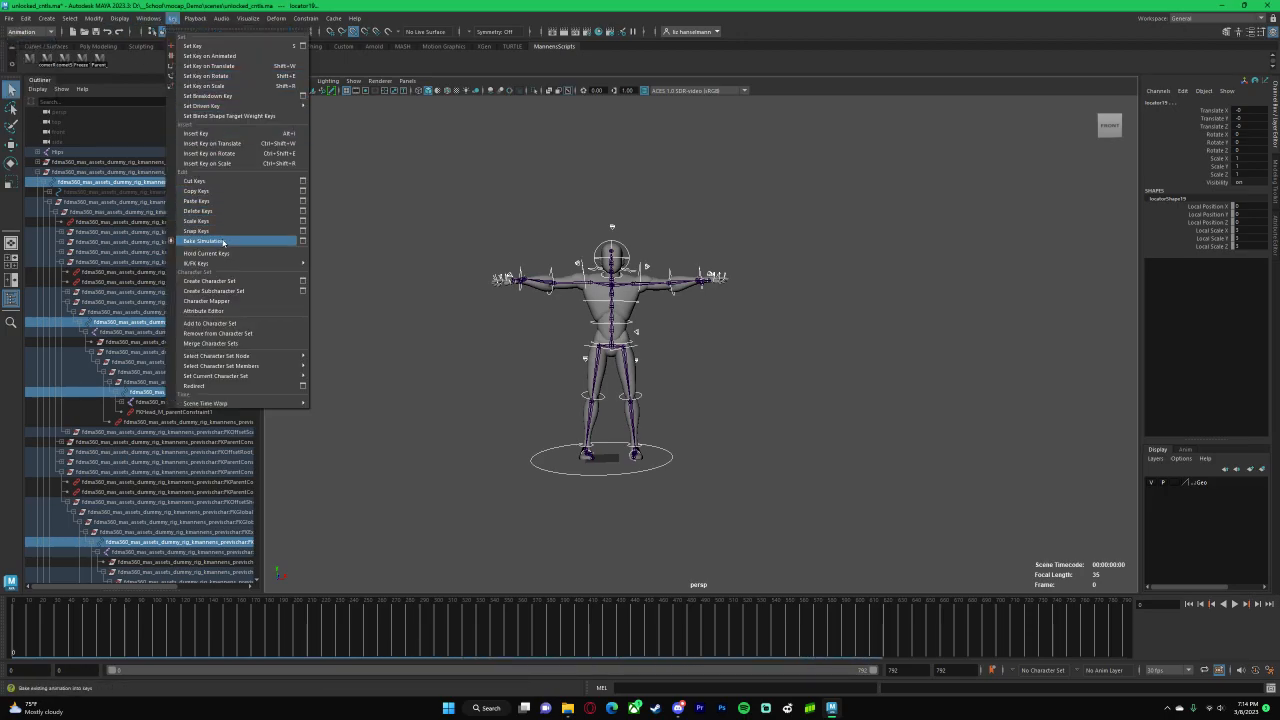
click(304, 242)
click(719, 276)
click(731, 296)
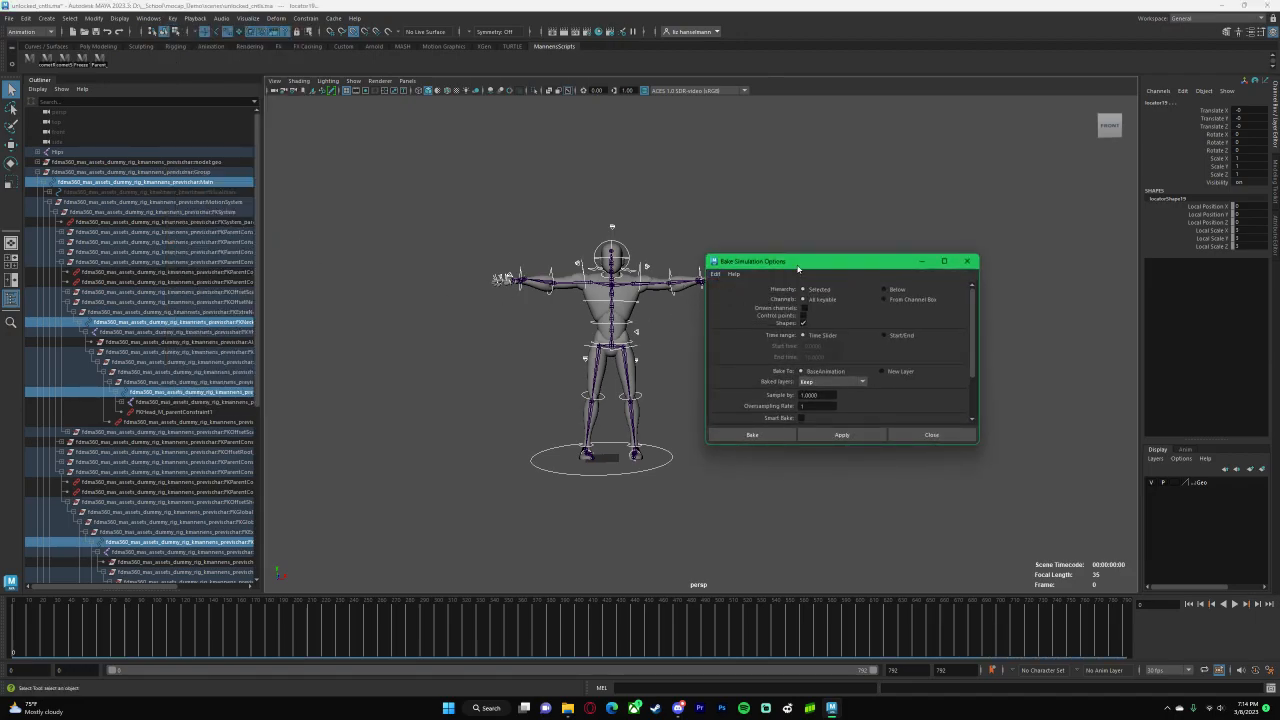
click(766, 436)
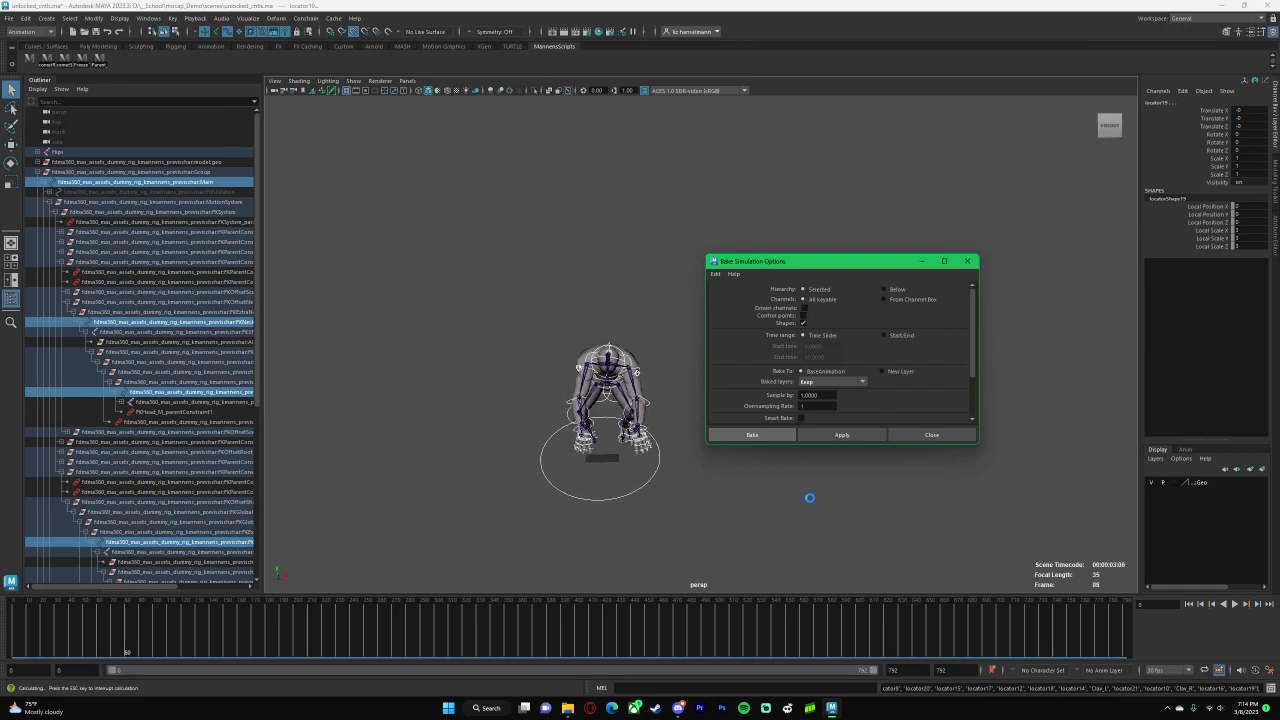
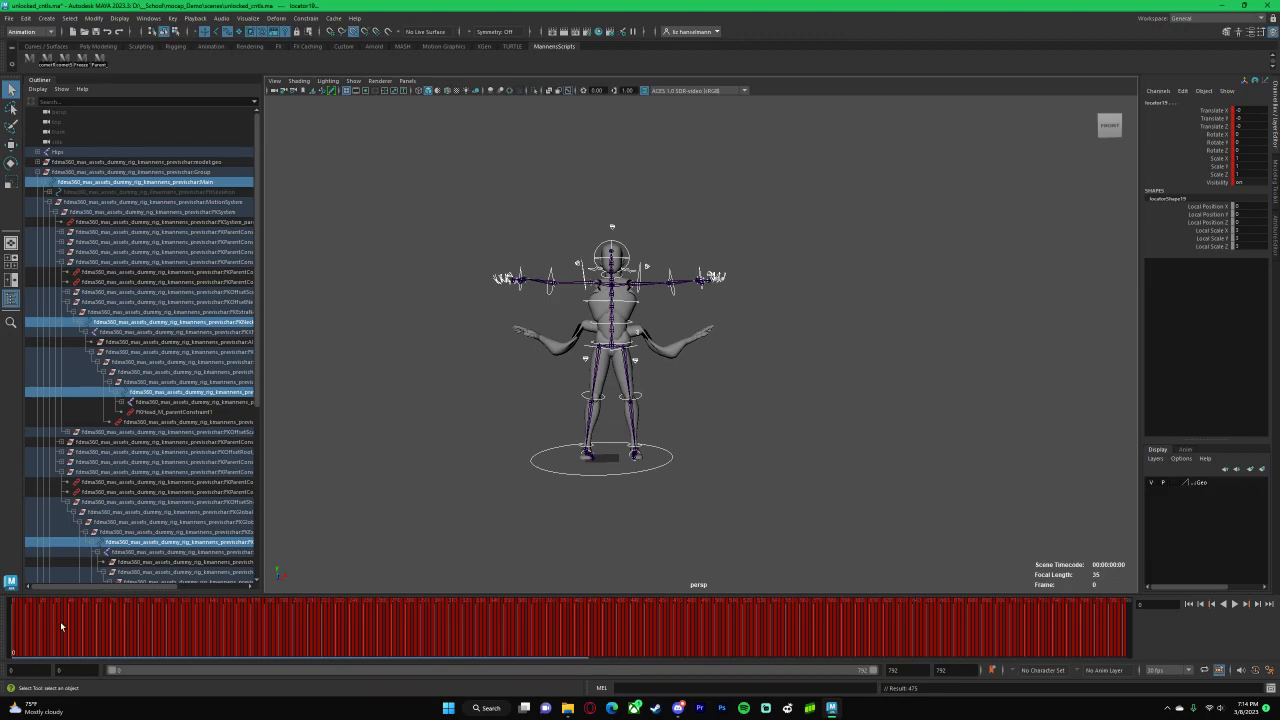
Play back the baked animation and check the left knee control for baked keys
key(alt+v)
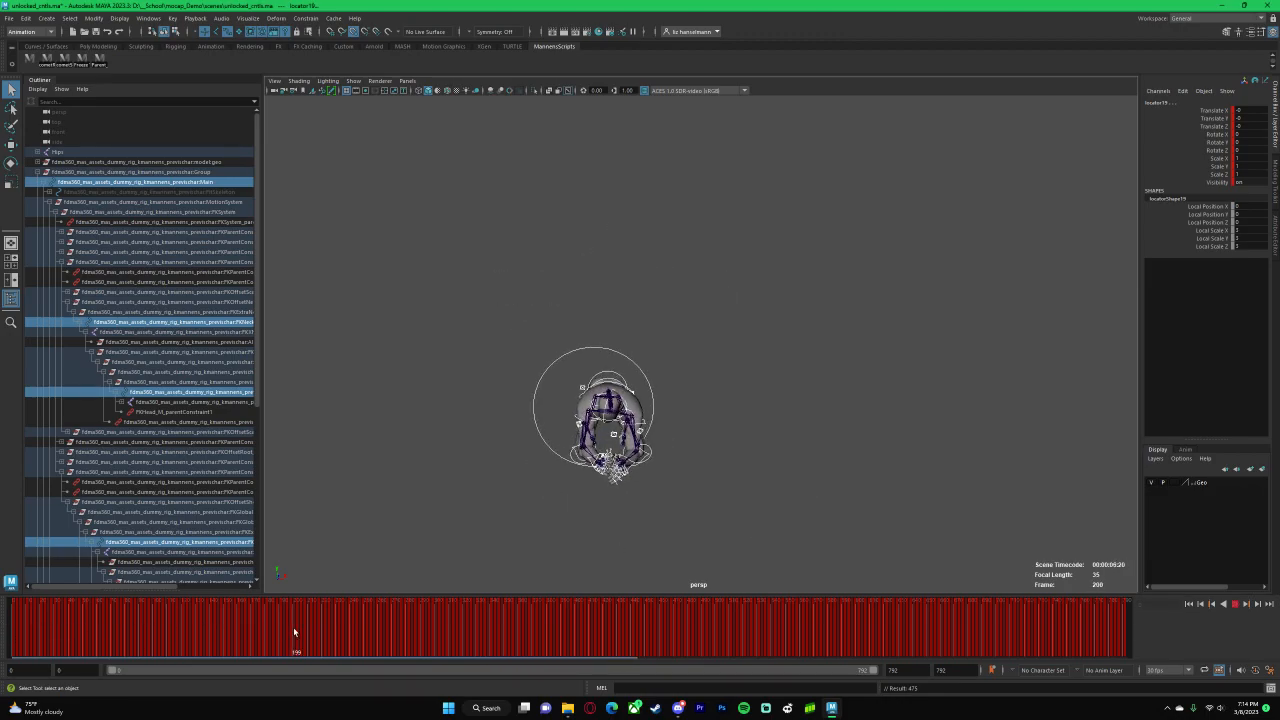
mouse_move(22, 625)
mouse_down()
mouse_move(176, 606)
mouse_move(490, 626)
mouse_move(1, 603)
mouse_up()
click(561, 550)
click(641, 401)
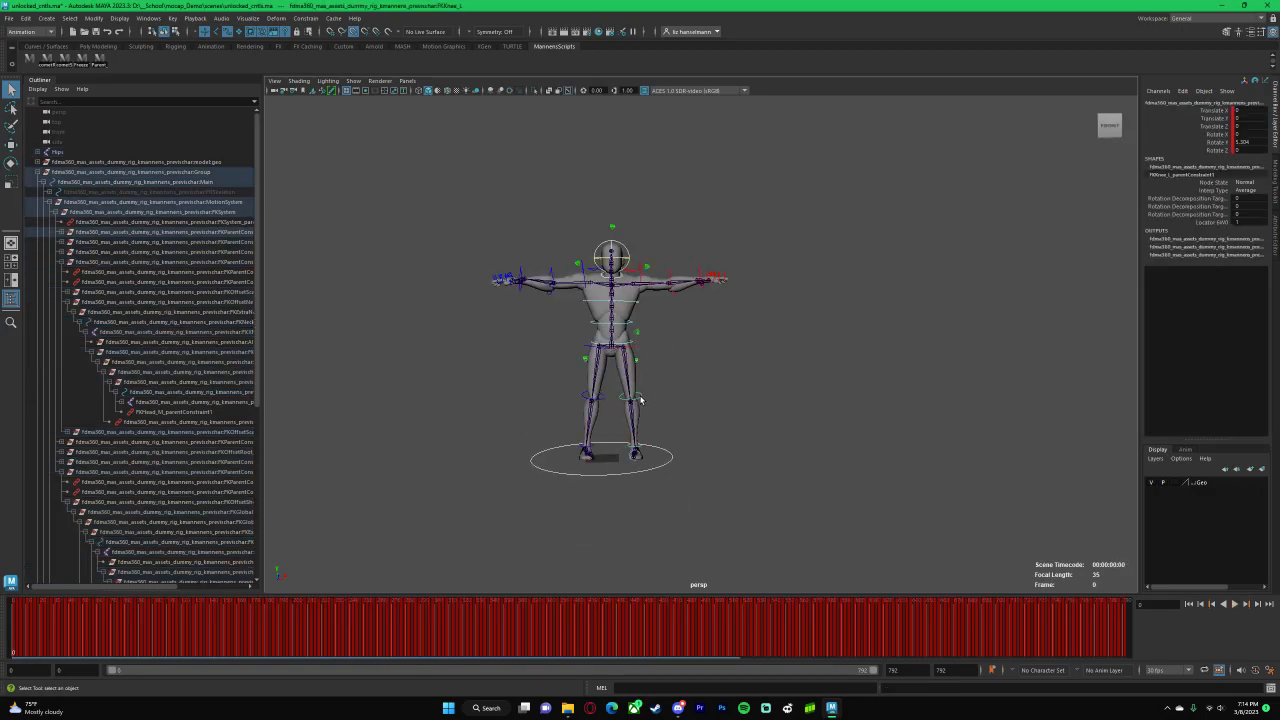
click(805, 451)
alt+drag(805, 451, 785, 510)
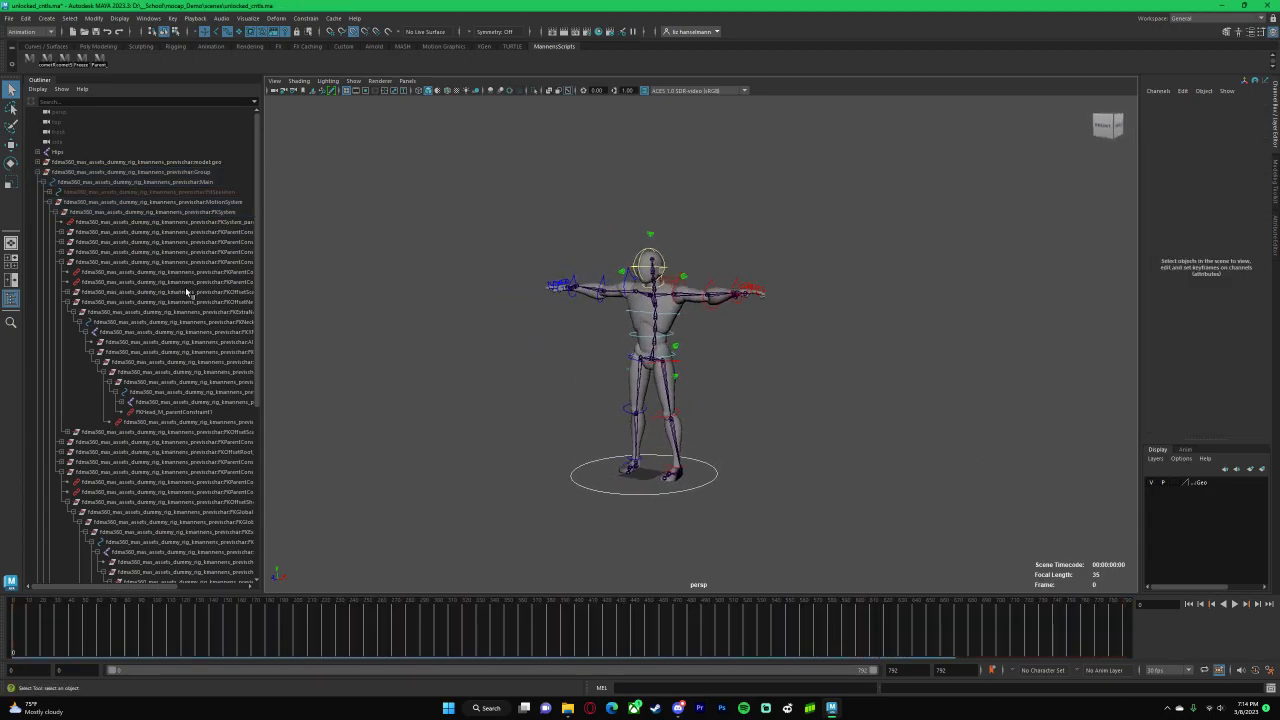
Collapse the Main control's hierarchy in the Outliner and save the scene
click(44, 183)
click(12, 19)
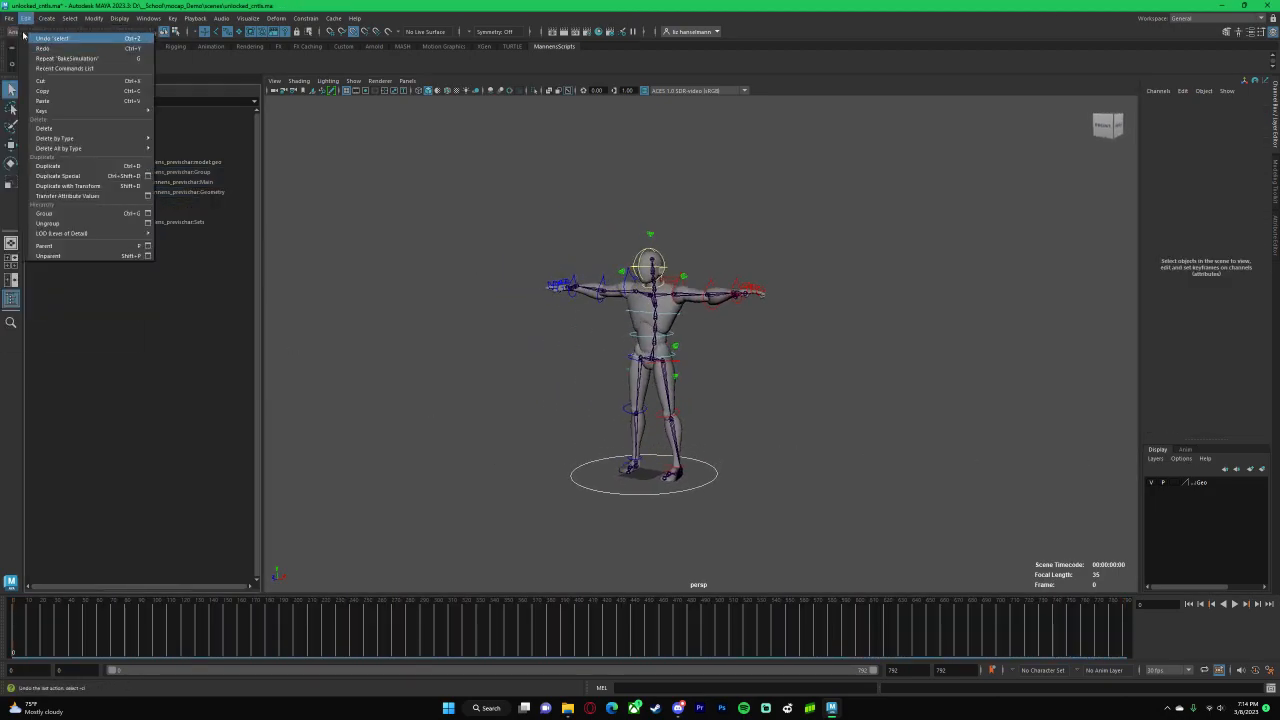
click(14, 58)
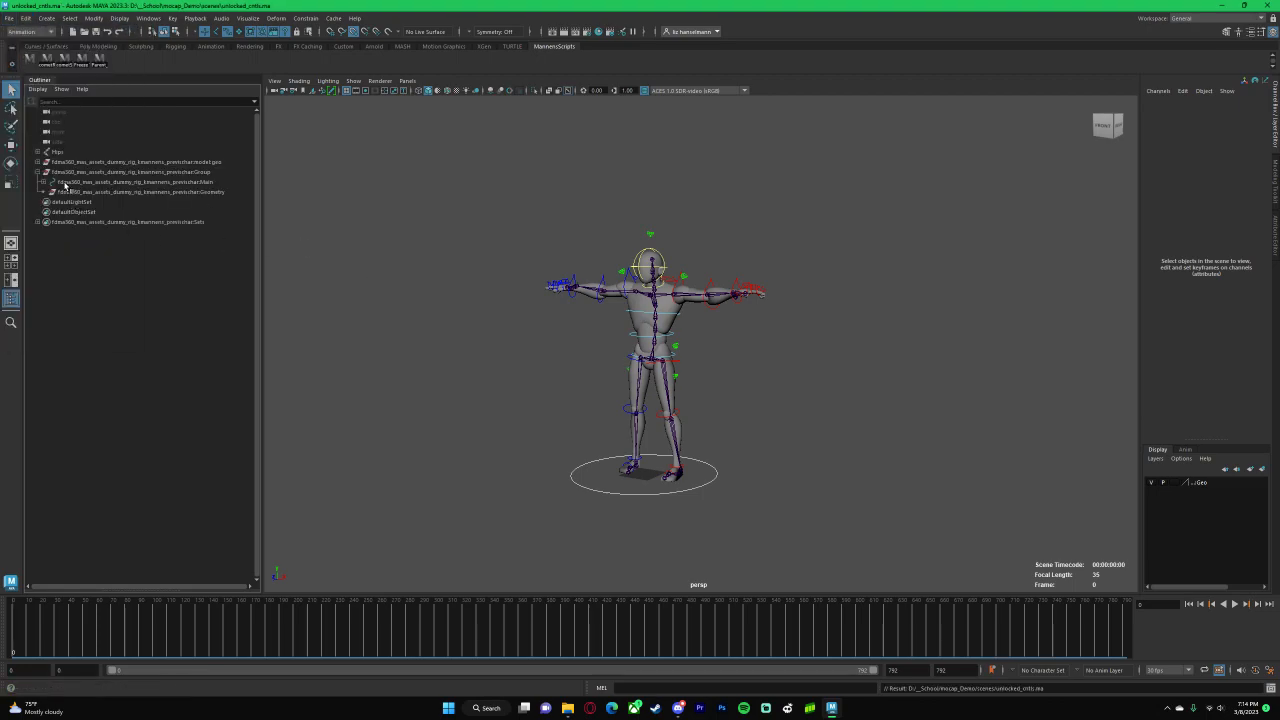
Delete the Hips mocap skeleton and scrub the timeline to check the rig's baked motion
click(56, 153)
key(Delete)
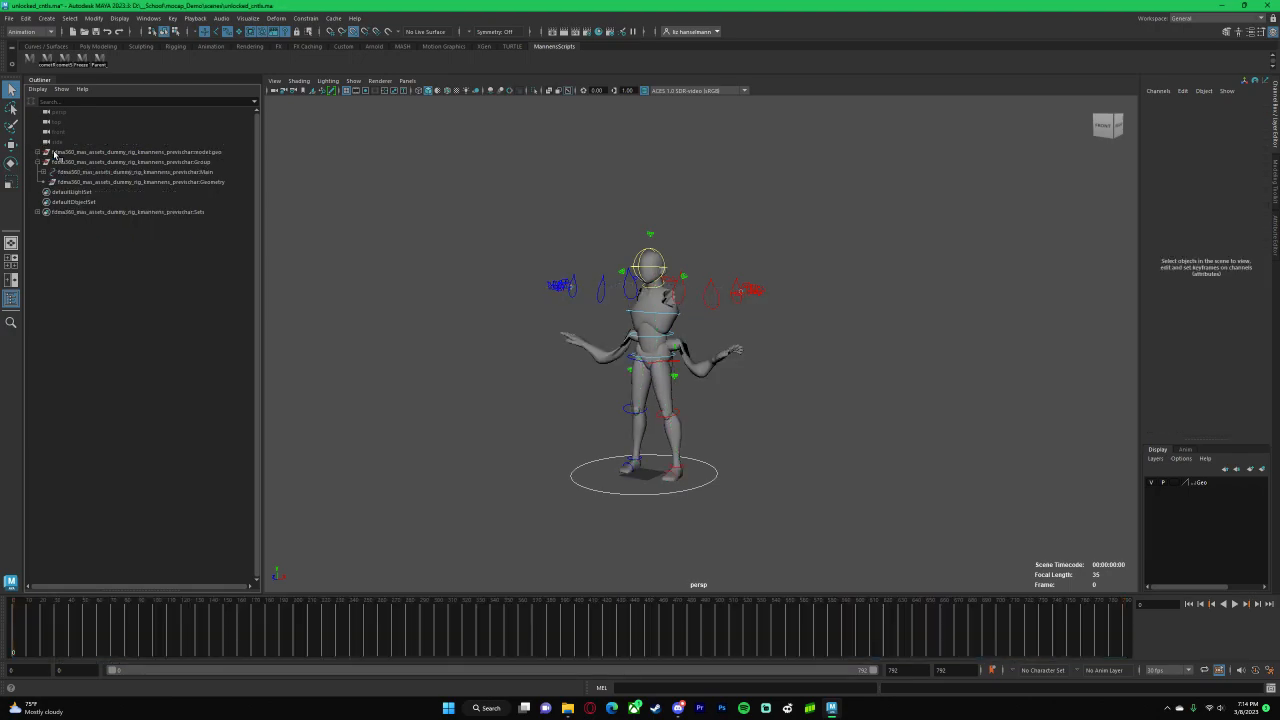
alt+drag(575, 443, 510, 450)
mouse_move(22, 616)
mouse_down()
mouse_move(289, 635)
mouse_move(10, 632)
mouse_up()
alt+drag(718, 506, 648, 513)
alt+right_drag(648, 513, 726, 535)
alt+middle_drag(726, 535, 689, 500)
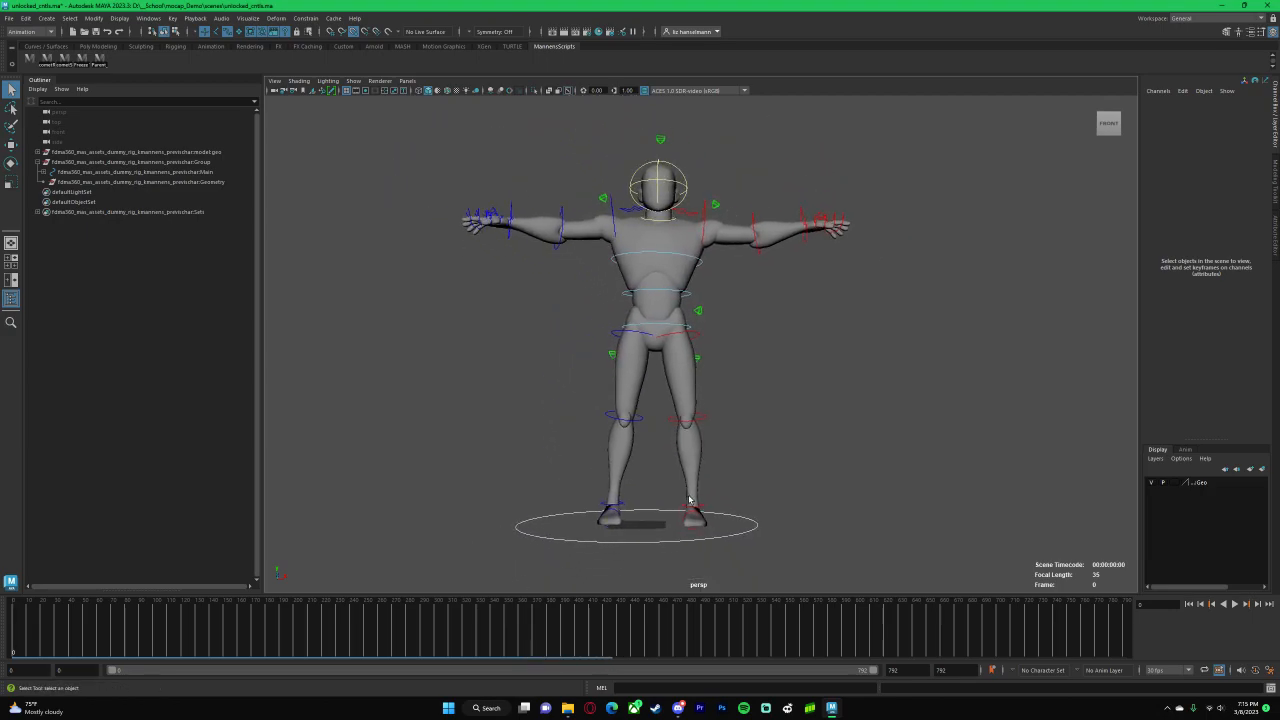
Create a new animation layer and add the left knee control, FKKnee_L, to it
click(1185, 450)
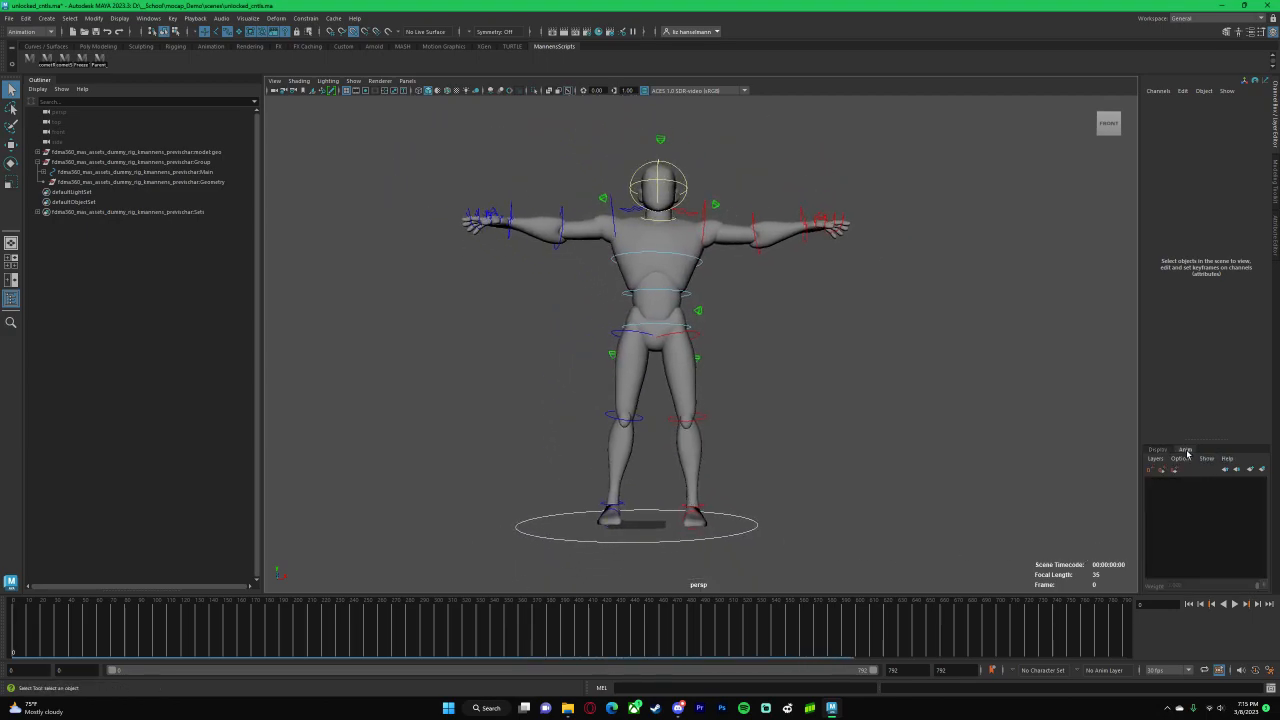
click(1249, 470)
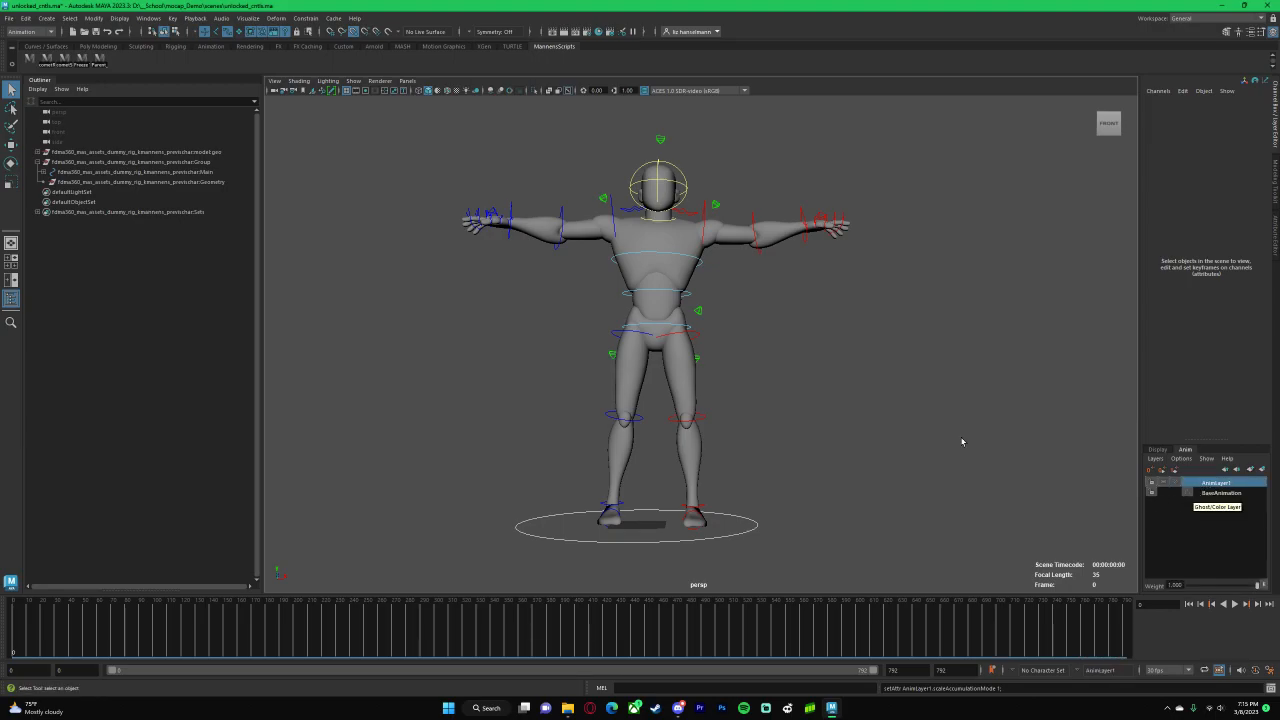
alt+drag(715, 317, 713, 329)
alt+drag(729, 418, 658, 427)
click(668, 424)
right_click(1214, 484)
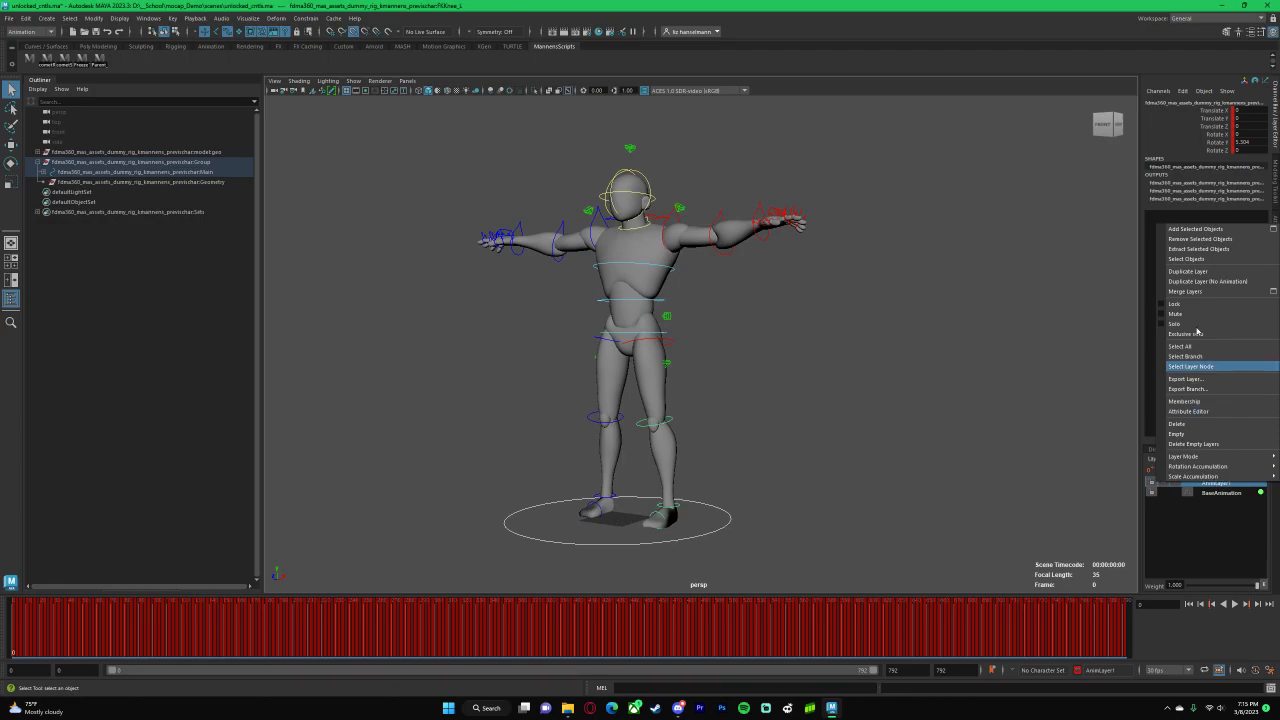
click(1188, 229)
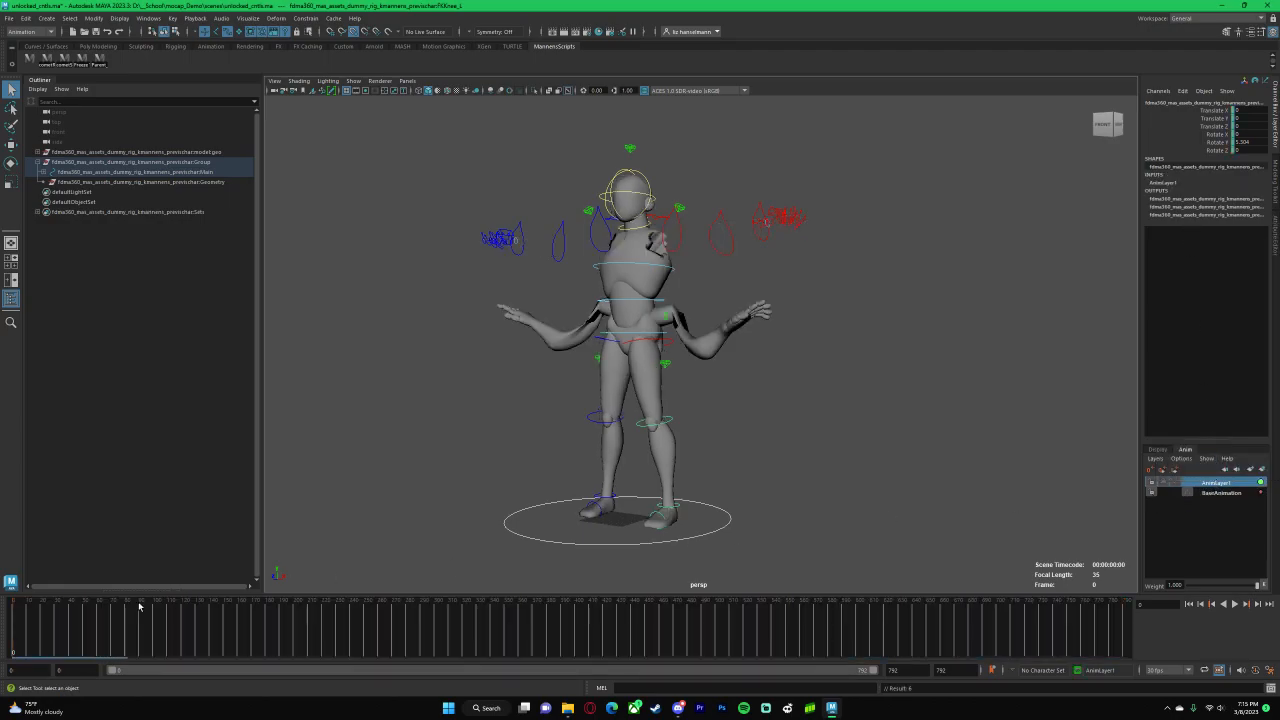
Rotate the left knee control to about -81 degrees in Z at frame 0 and key it on the animation layer
drag(30, 637, 4, 634)
alt+drag(971, 488, 780, 496)
key(e)
drag(686, 337, 563, 364)
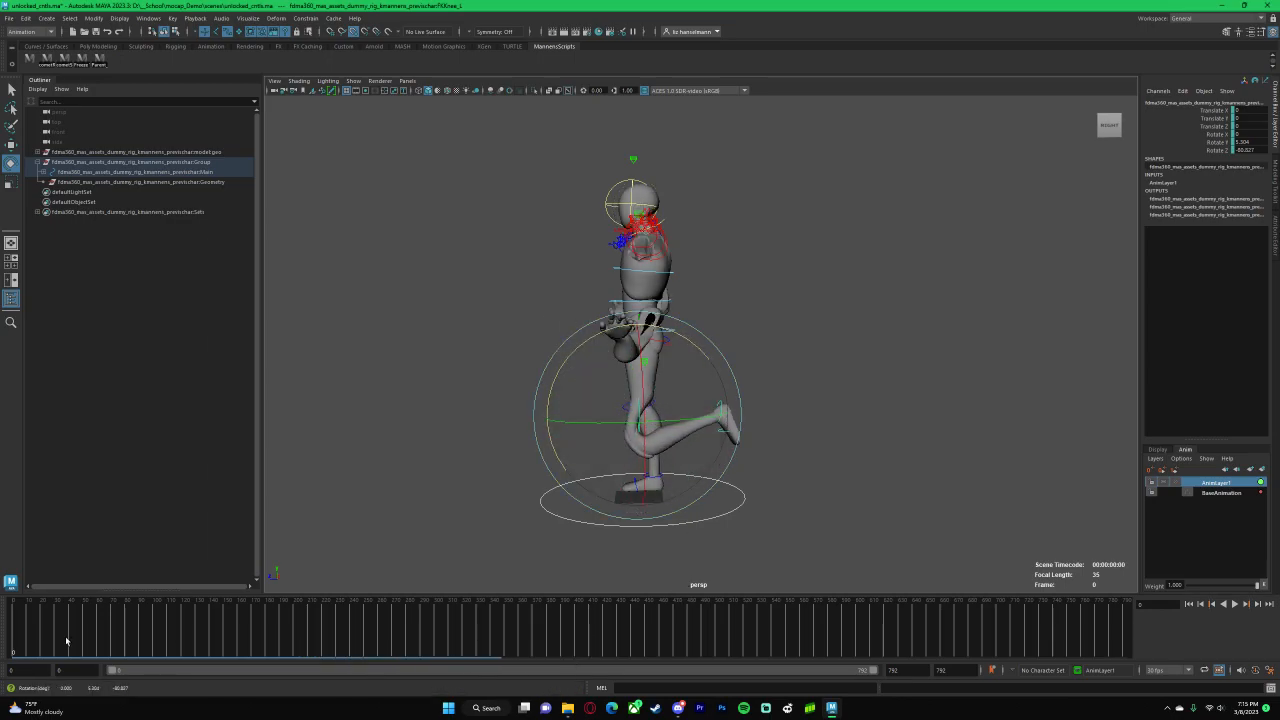
key(s)
Play back the animation to review the layered knee bend and inspect the character from the front
key(alt+v)
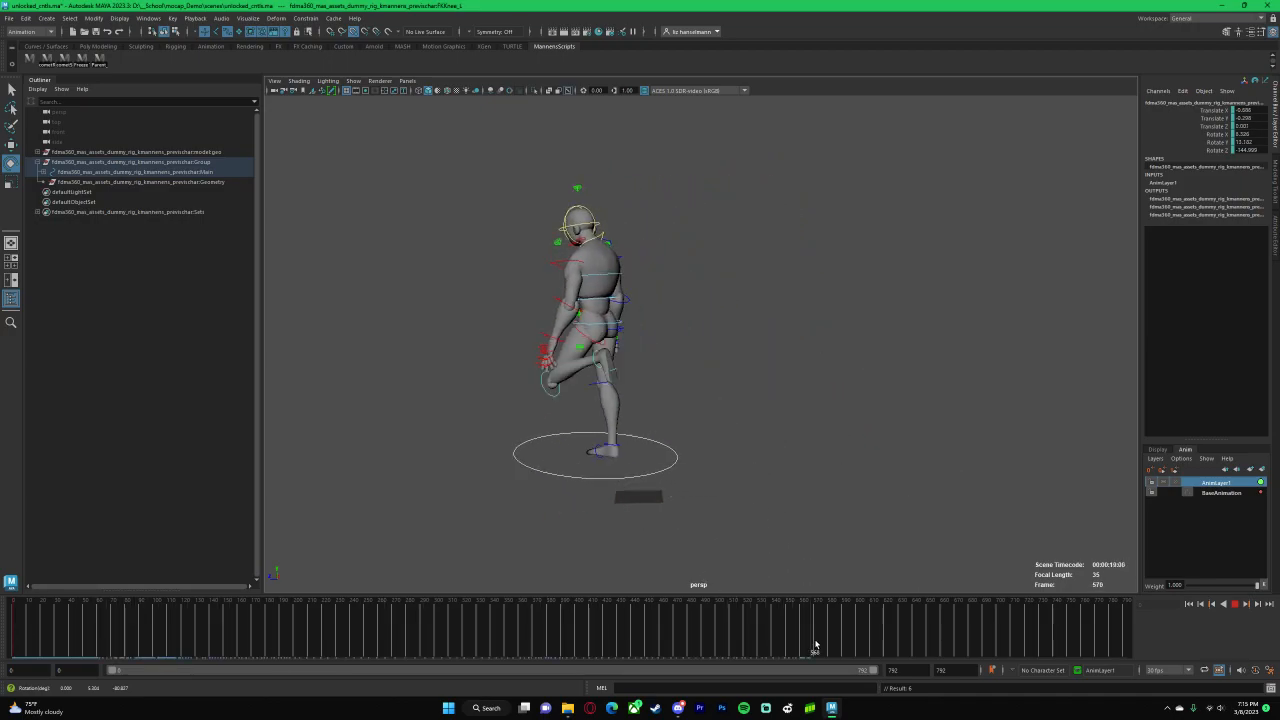
drag(853, 636, 13, 630)
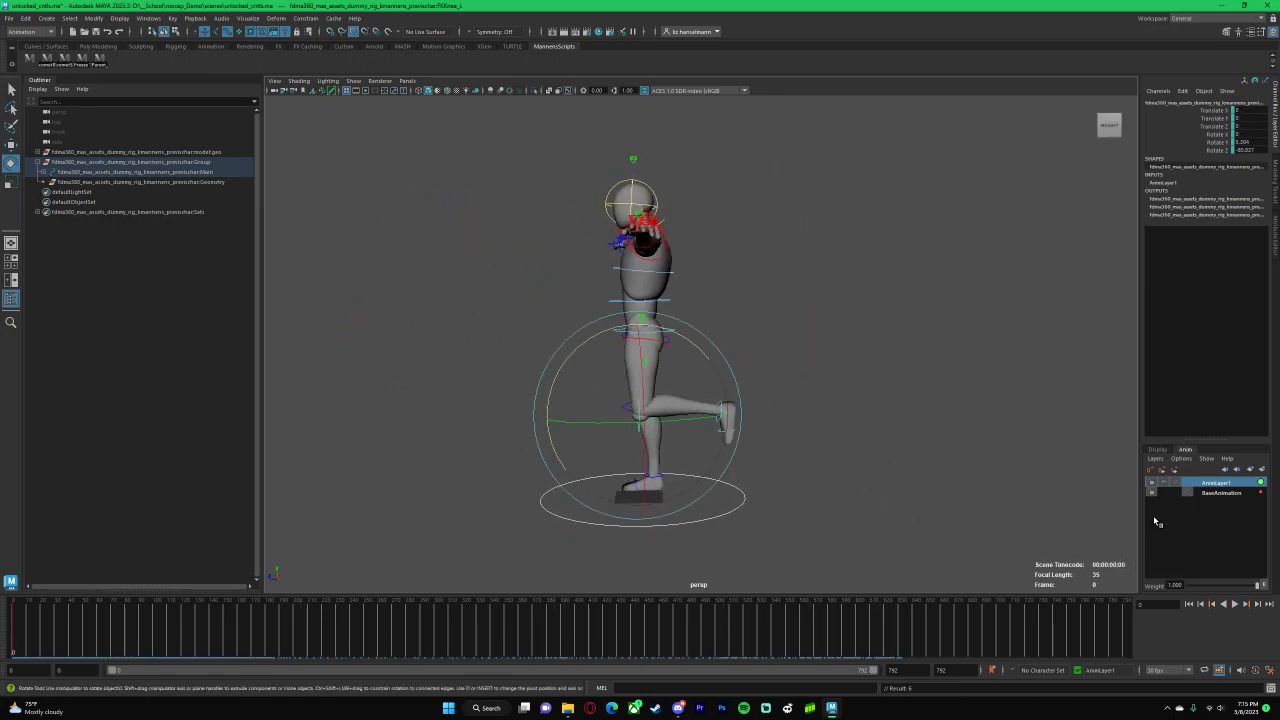
alt+drag(845, 491, 1035, 497)
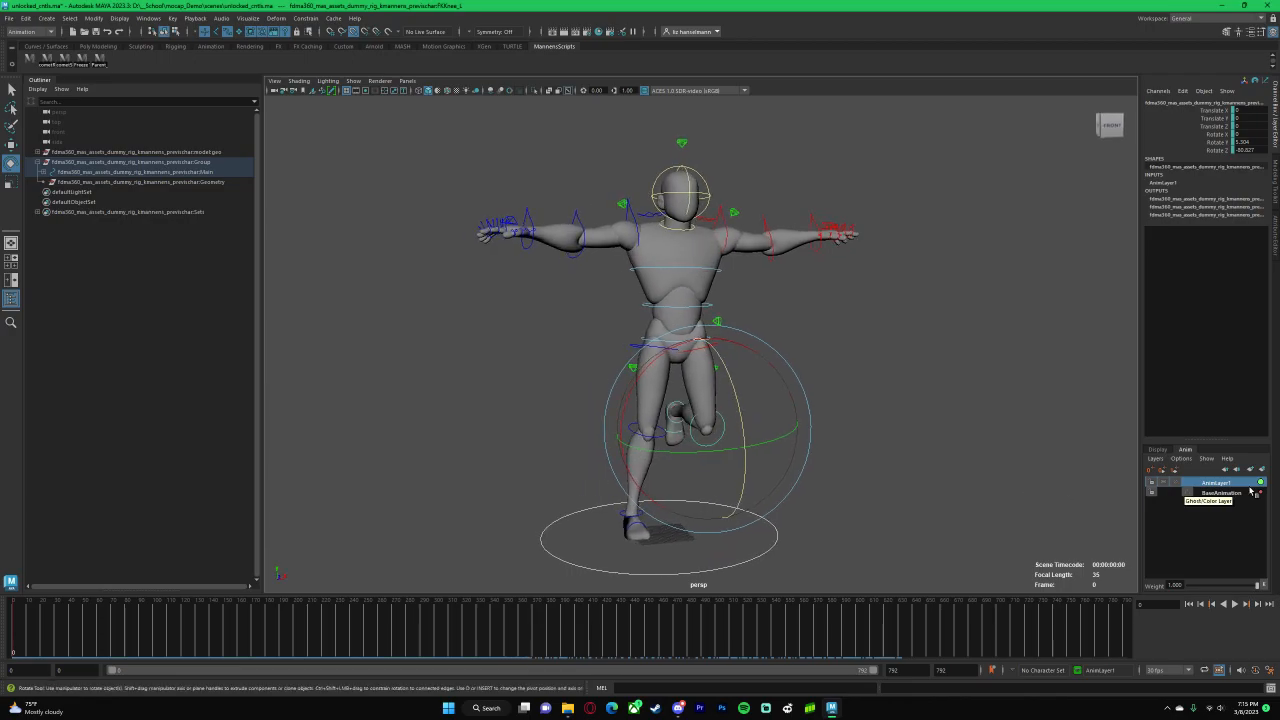
Delete the knee control's key at frame 0 on the animation layer and scrub the first frames
right_click(16, 630)
click(44, 476)
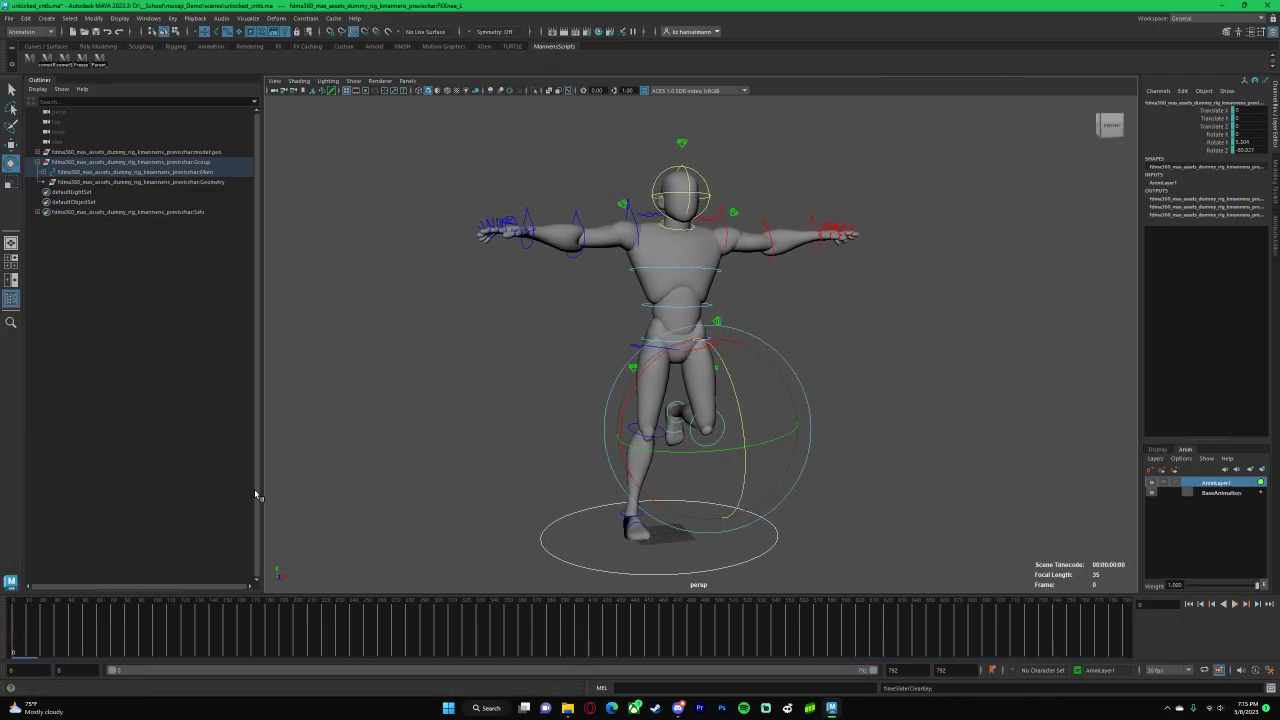
drag(6, 628, 72, 665)
drag(28, 626, 2, 623)
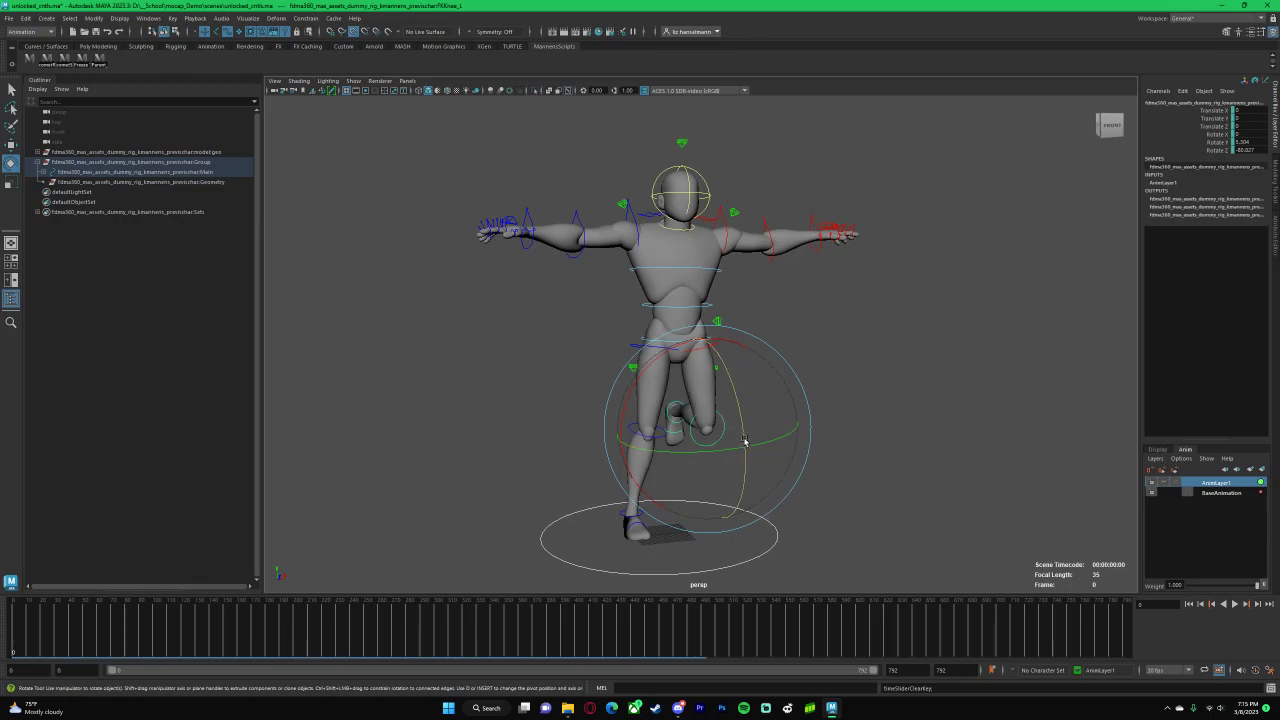
Set the left knee control's Rotate Y and Rotate Z to 0 and scrub the first frames
click(1262, 144)
key(Return)
click(1248, 149)
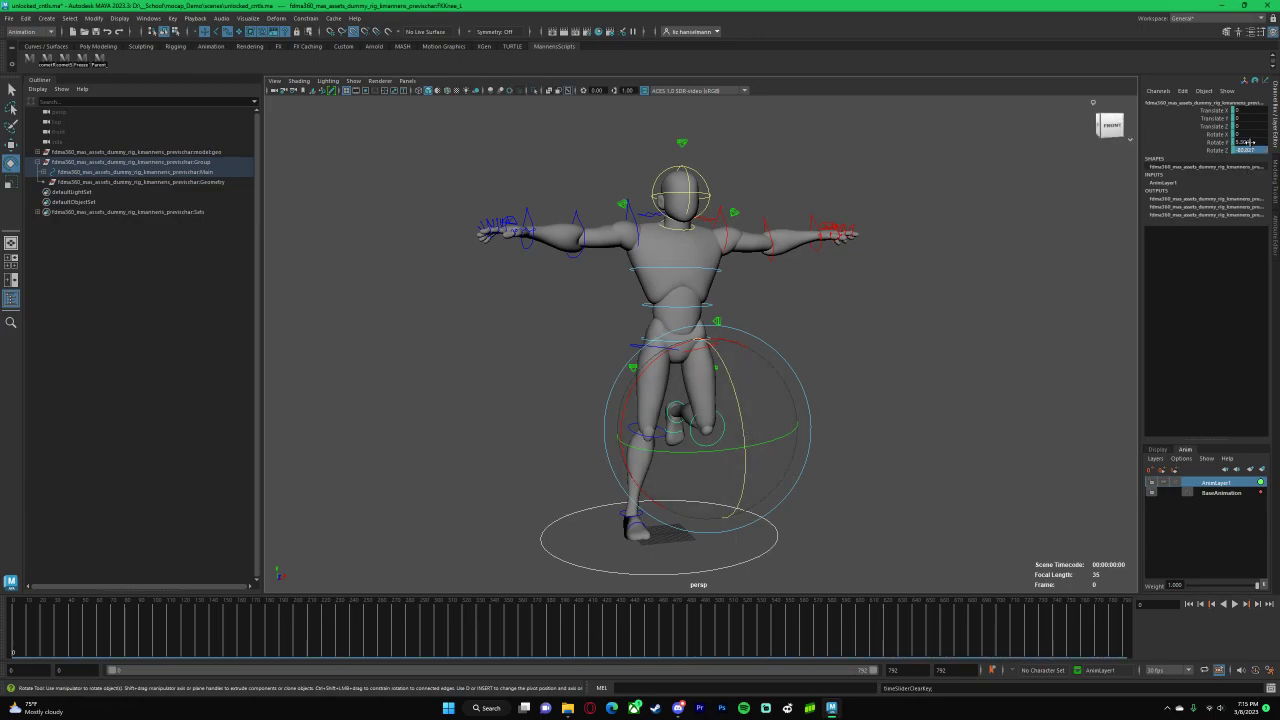
click(1251, 142)
text(0)
key(Tab)
text(0)
key(Return)
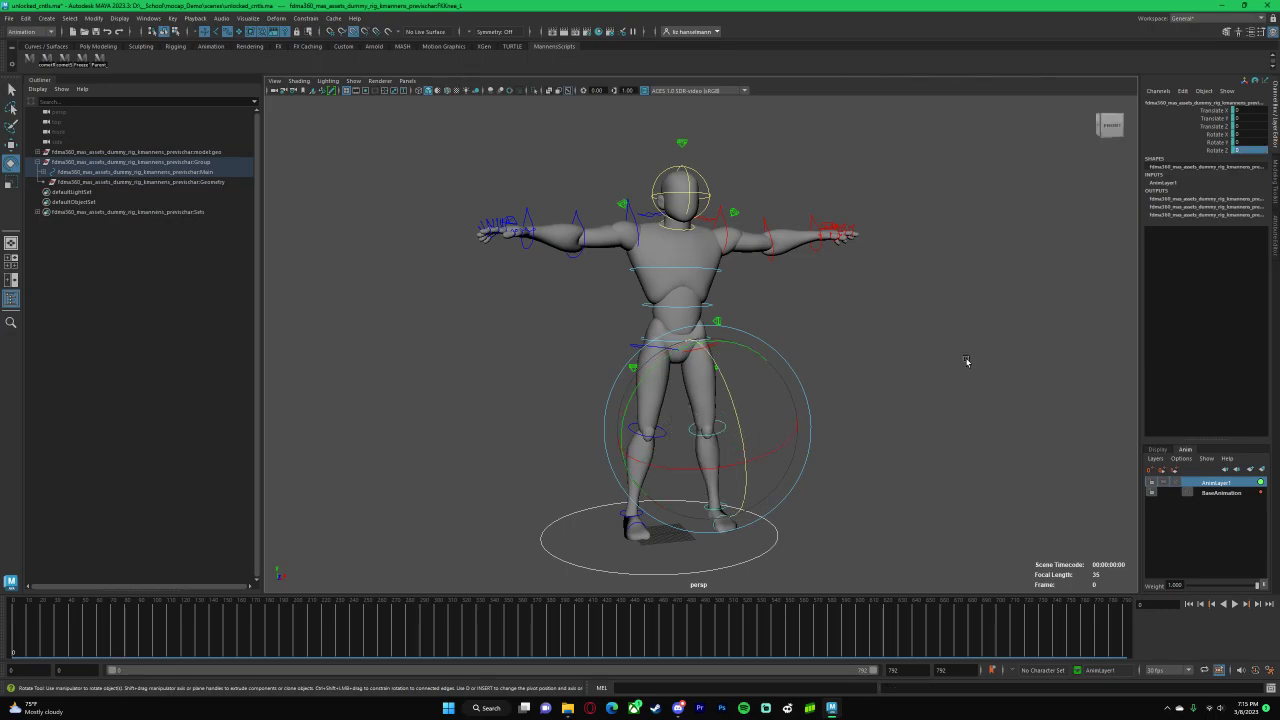
click(643, 576)
drag(165, 632, 13, 597)
Undo the rotation value changes on the left knee control
key(ctrl+z)
key(ctrl+z)
key(ctrl+z)
key(ctrl+z)
key(ctrl+z)
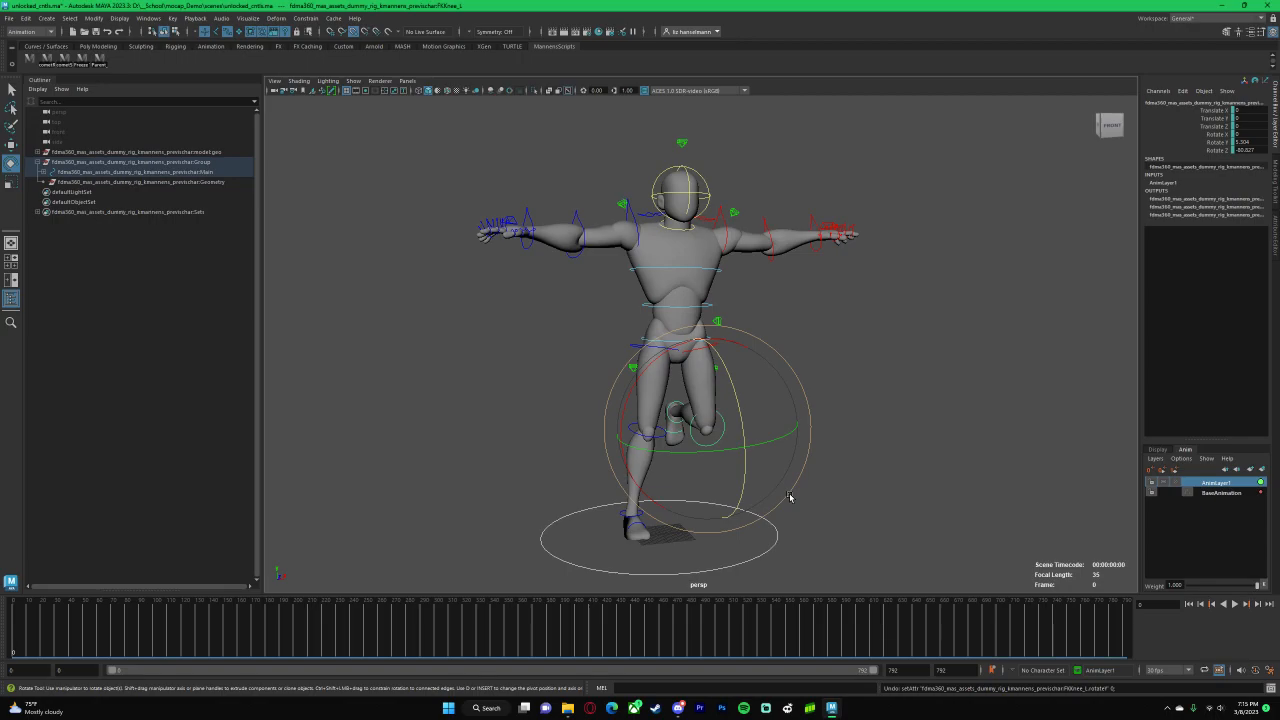
Deselect the knee control, play the animation from frame 0, and scrub to frame 476 in front view
click(923, 471)
drag(78, 629, 3, 636)
key(q)
alt+drag(891, 451, 846, 448)
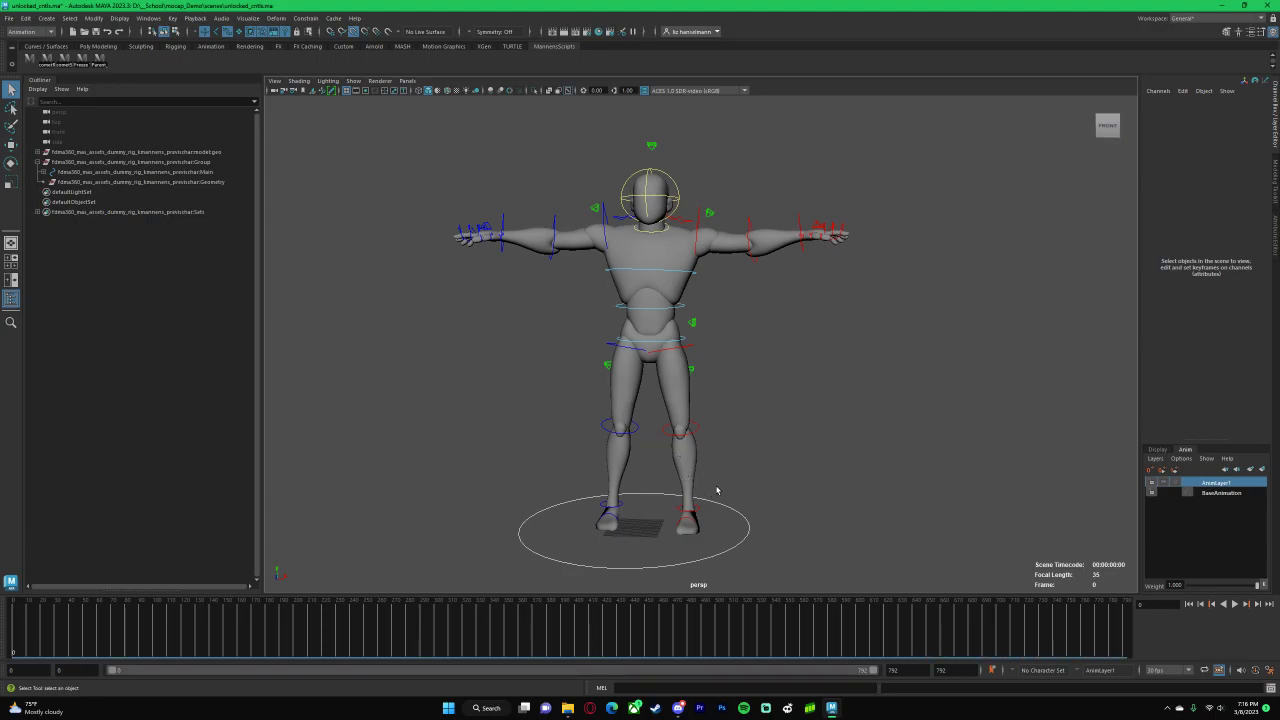
key(alt+v)
drag(65, 624, 6, 606)
drag(311, 618, 685, 641)
Try rotating the right knee control at frame 476 without keying it, and scrub to frame 454
click(642, 401)
key(e)
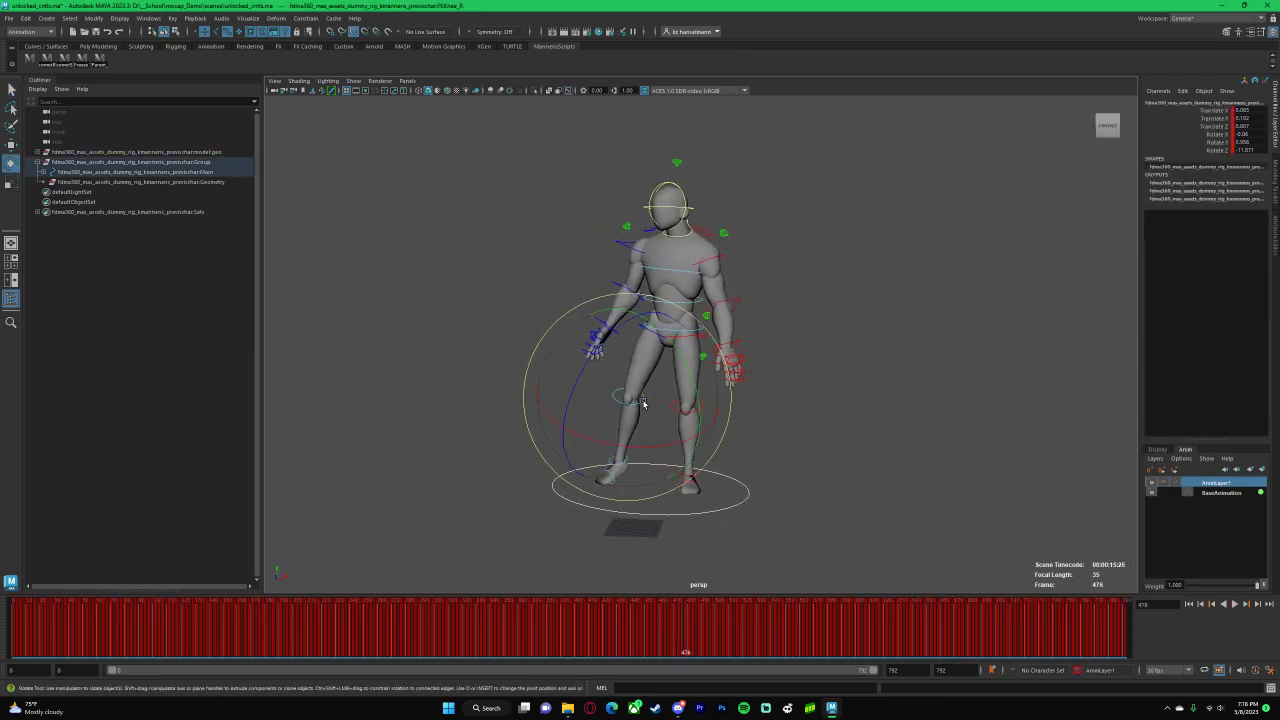
drag(661, 328, 634, 531)
mouse_move(659, 641)
mouse_down()
mouse_move(80, 641)
mouse_move(652, 641)
mouse_up()
click(798, 491)
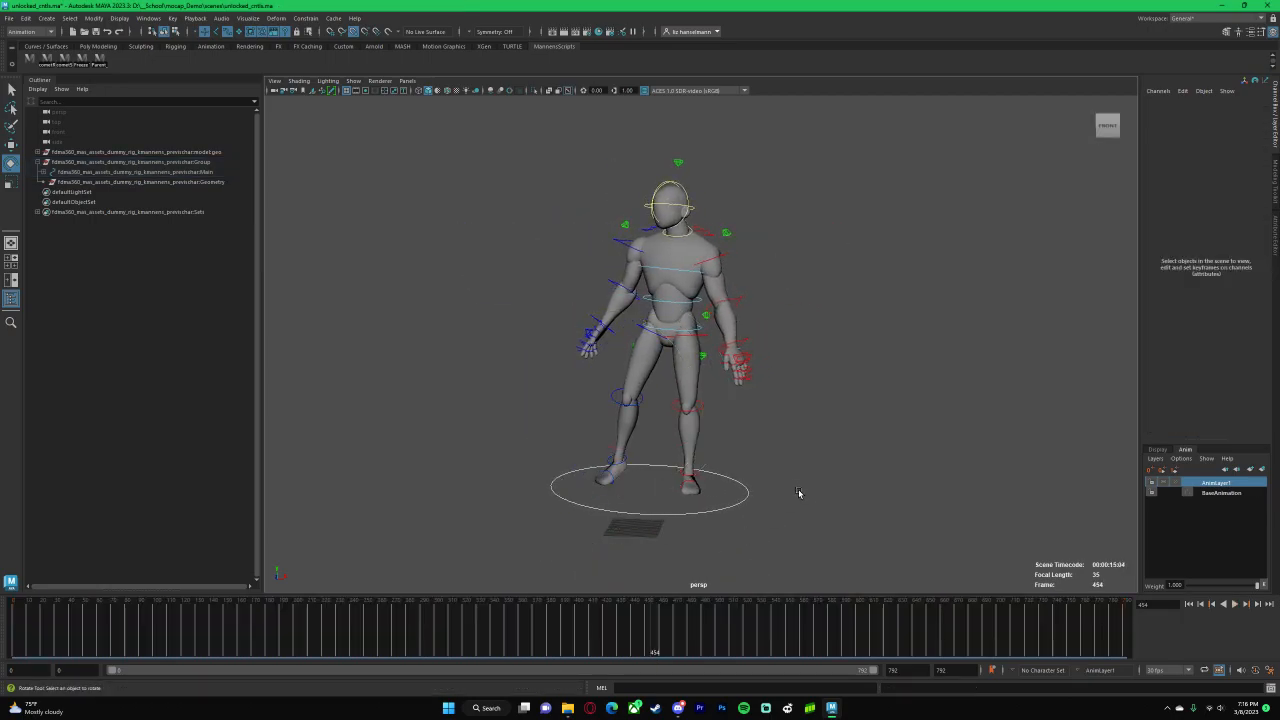
Examine the right knee control's keys on the timeline while scrubbing to frame 0, and check AnimLayer1's layer options
key(q)
click(641, 405)
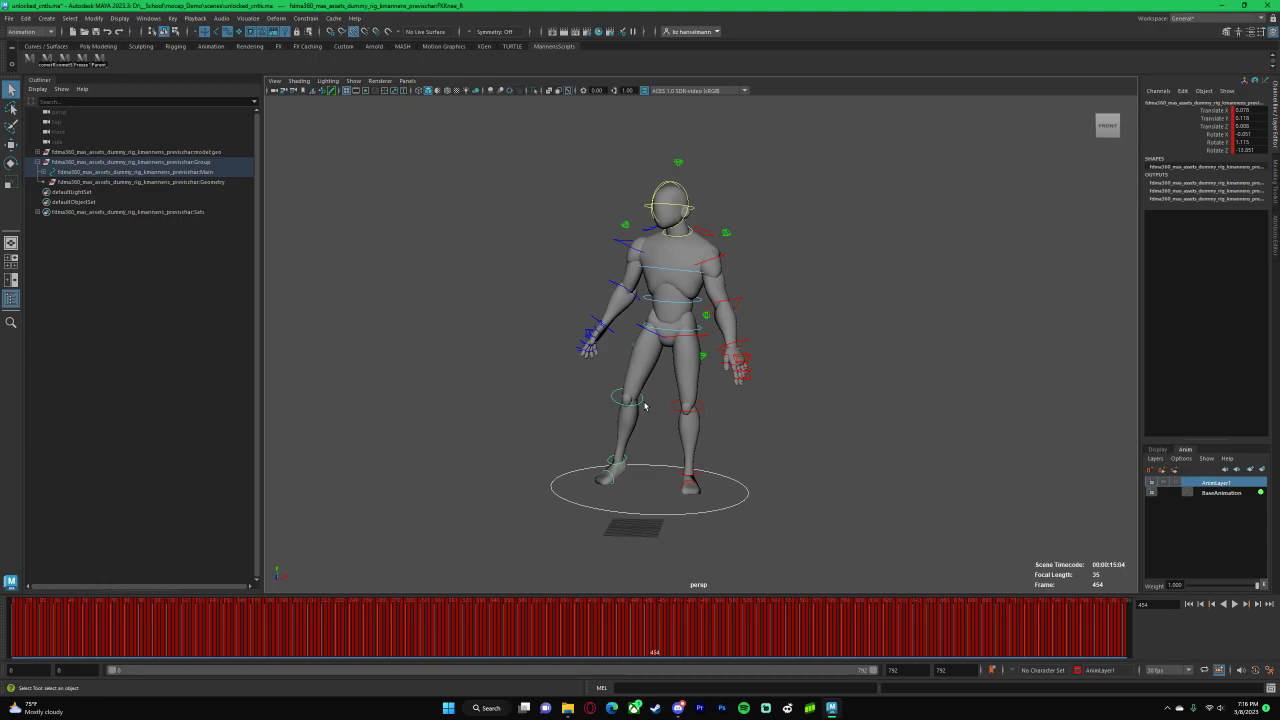
drag(442, 643, 0, 611)
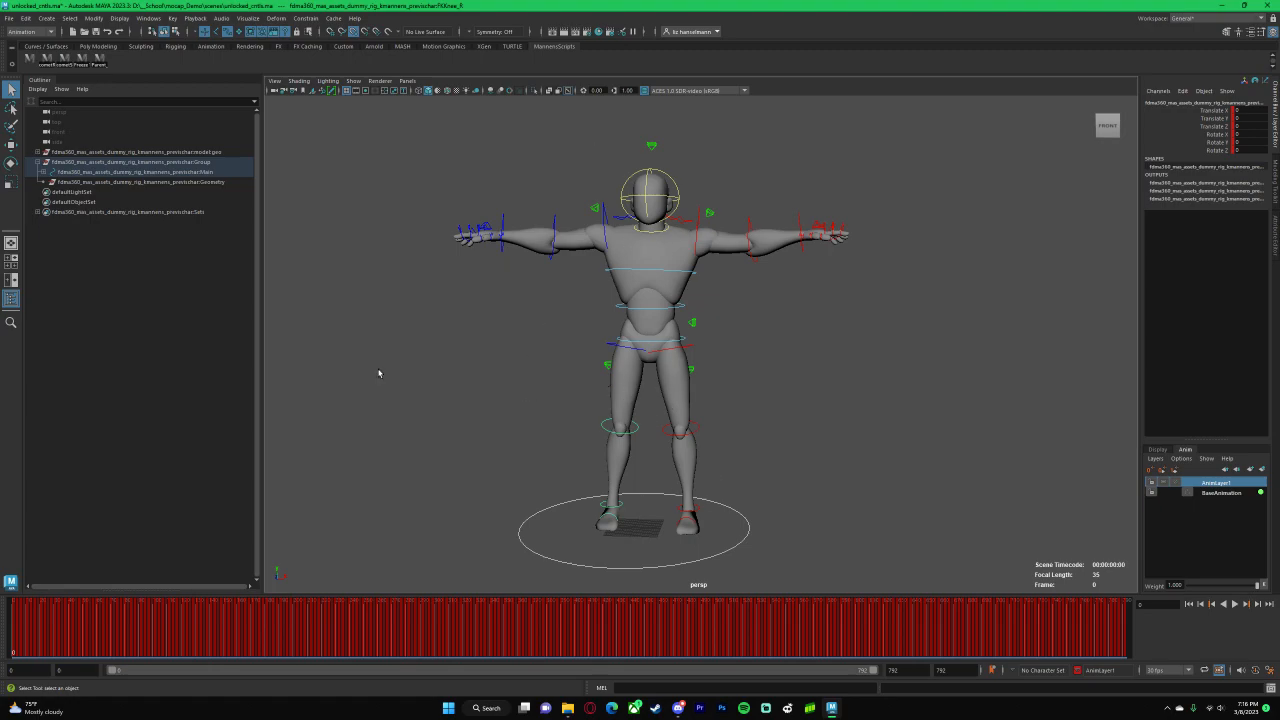
click(798, 396)
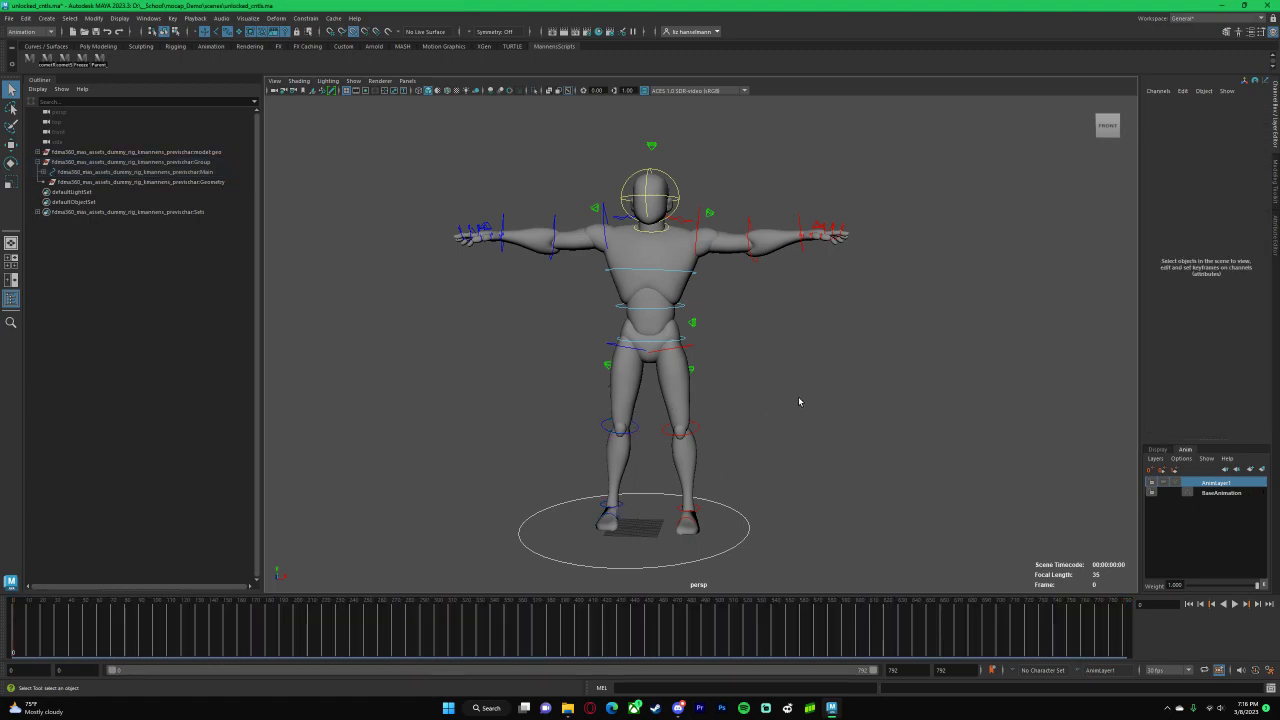
click(636, 432)
drag(176, 641, 2, 640)
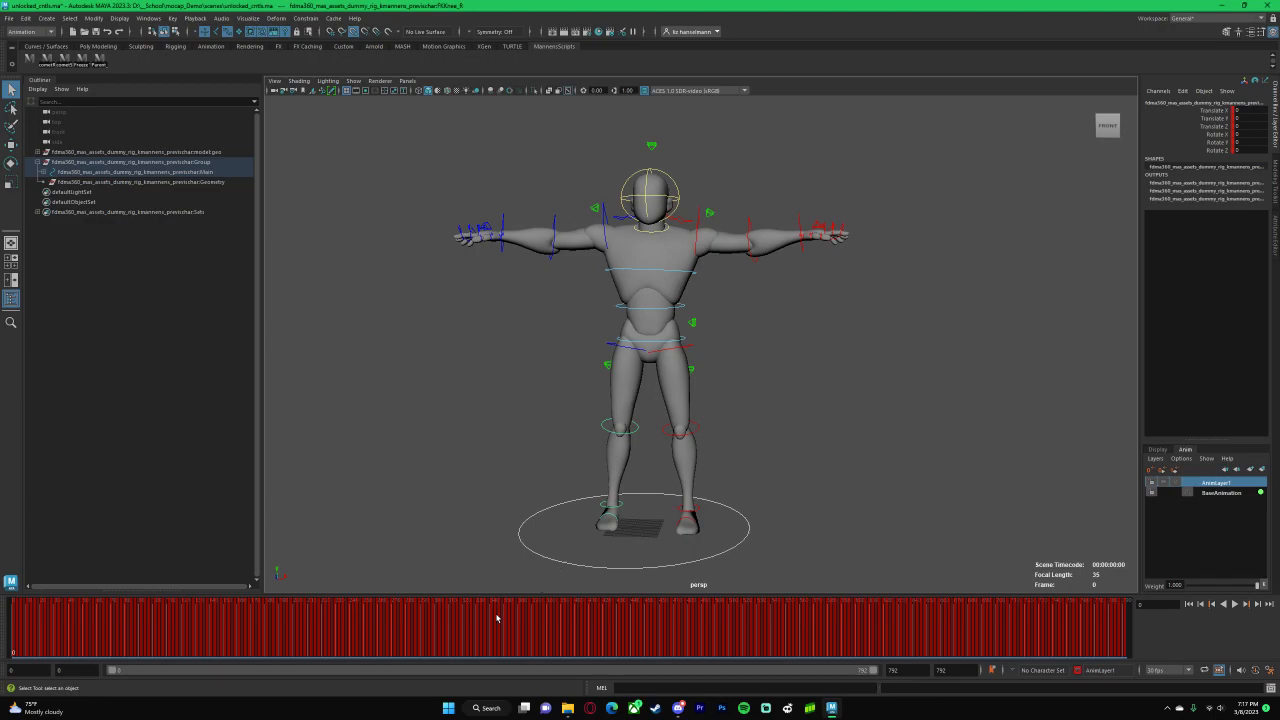
right_click(1234, 483)
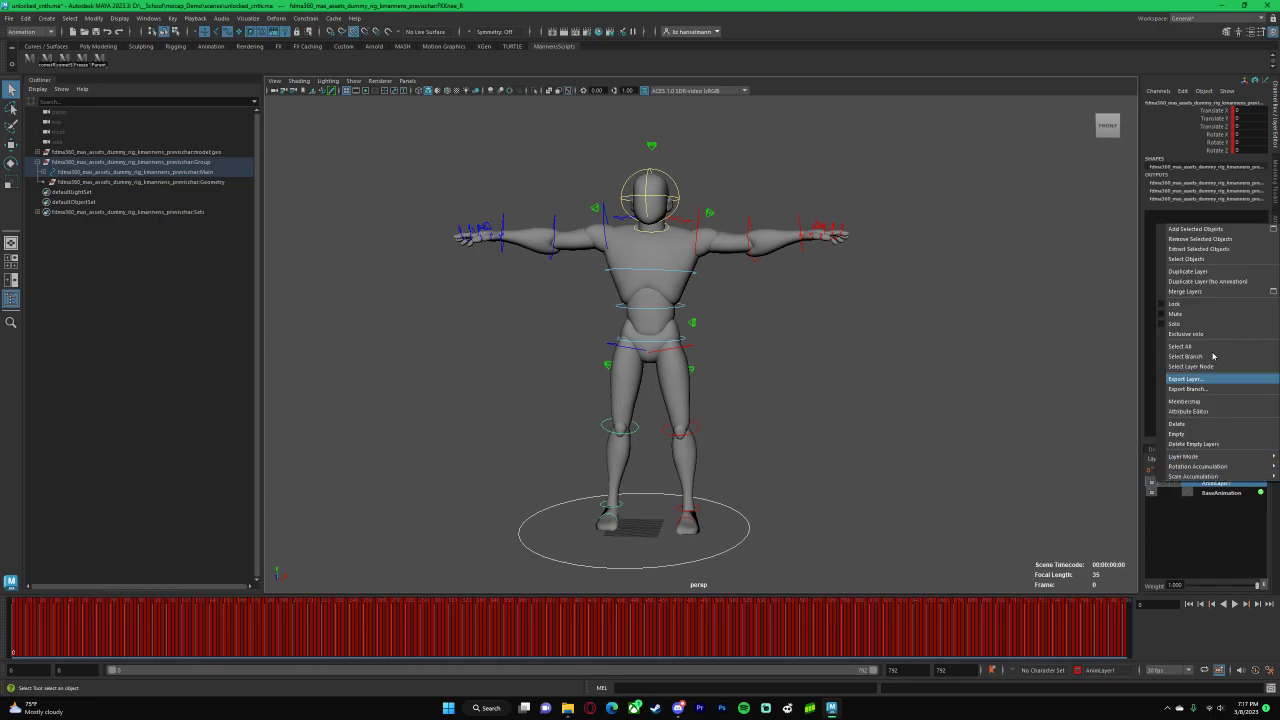
click(721, 460)
Select the left knee control and review the layered animation up to the crouch at frame 247
click(699, 429)
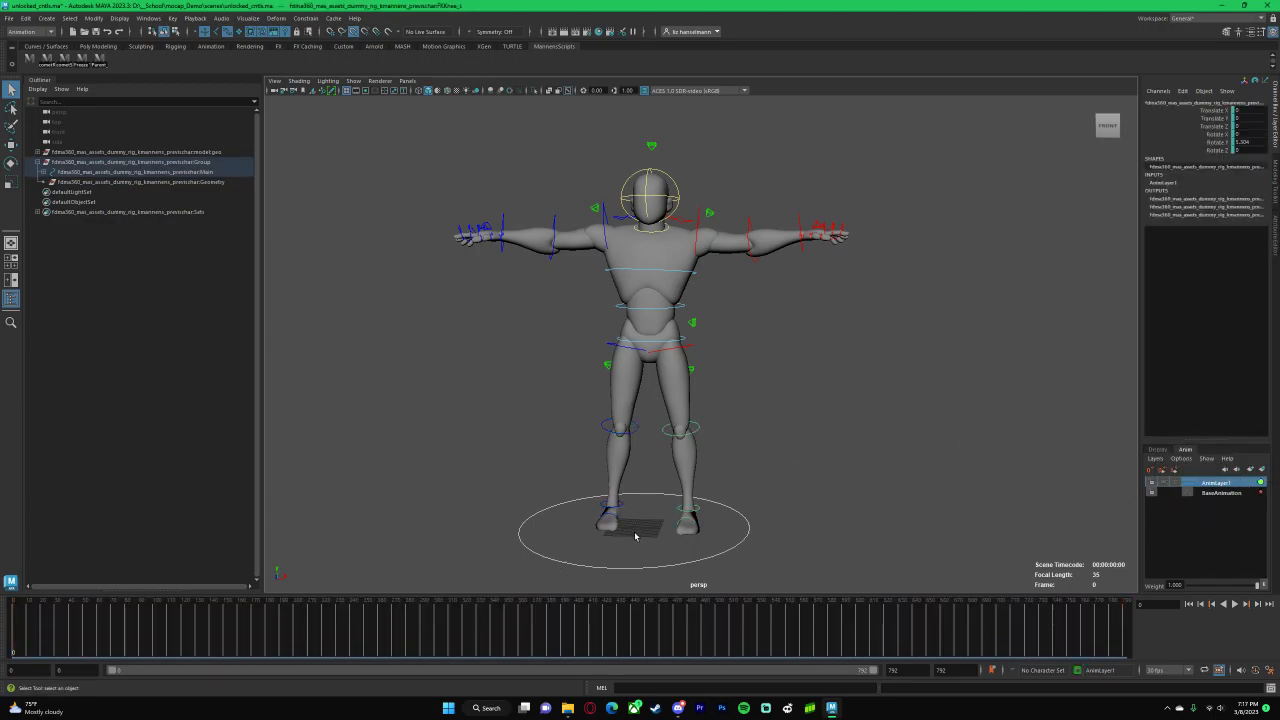
drag(49, 642, 154, 634)
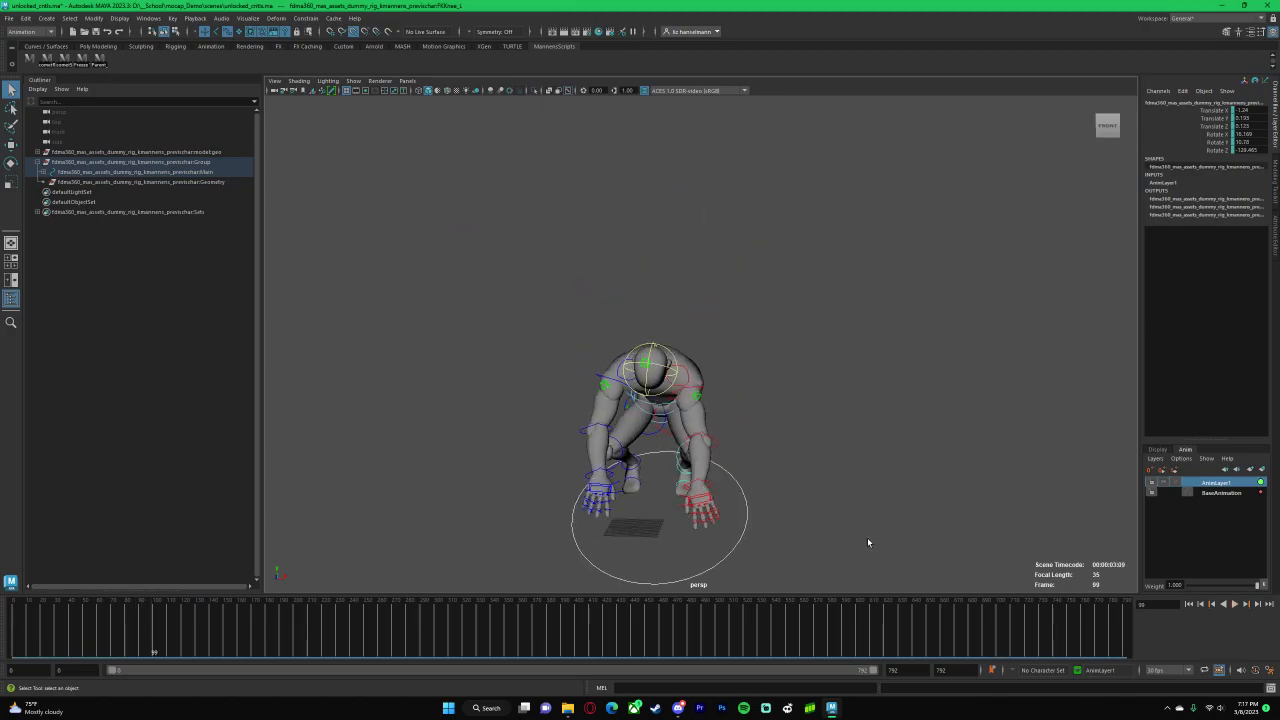
key(alt+v)
drag(50, 640, 3, 632)
key(alt+v)
key(alt+v)
drag(304, 632, 360, 633)
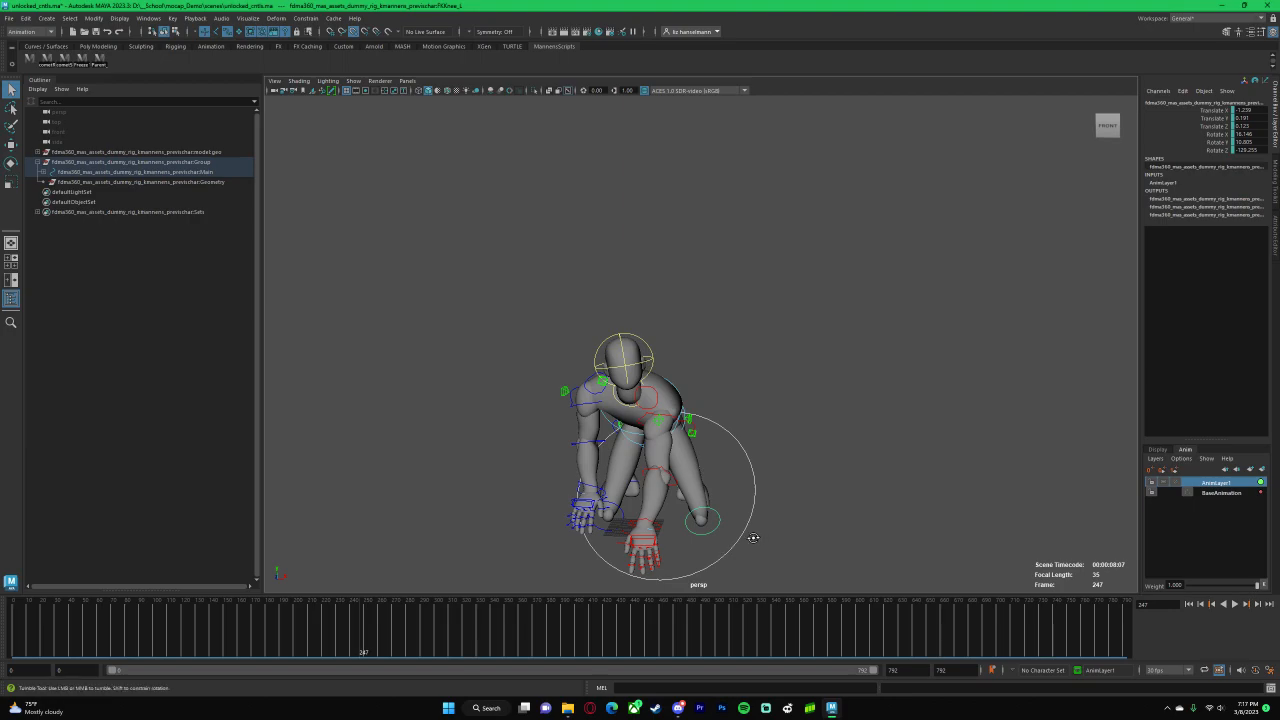
Key the left knee control on AnimLayer1 at frames 247 and 294, key an adjusted rotation between them, and play it back
alt+drag(757, 538, 643, 534)
key(e)
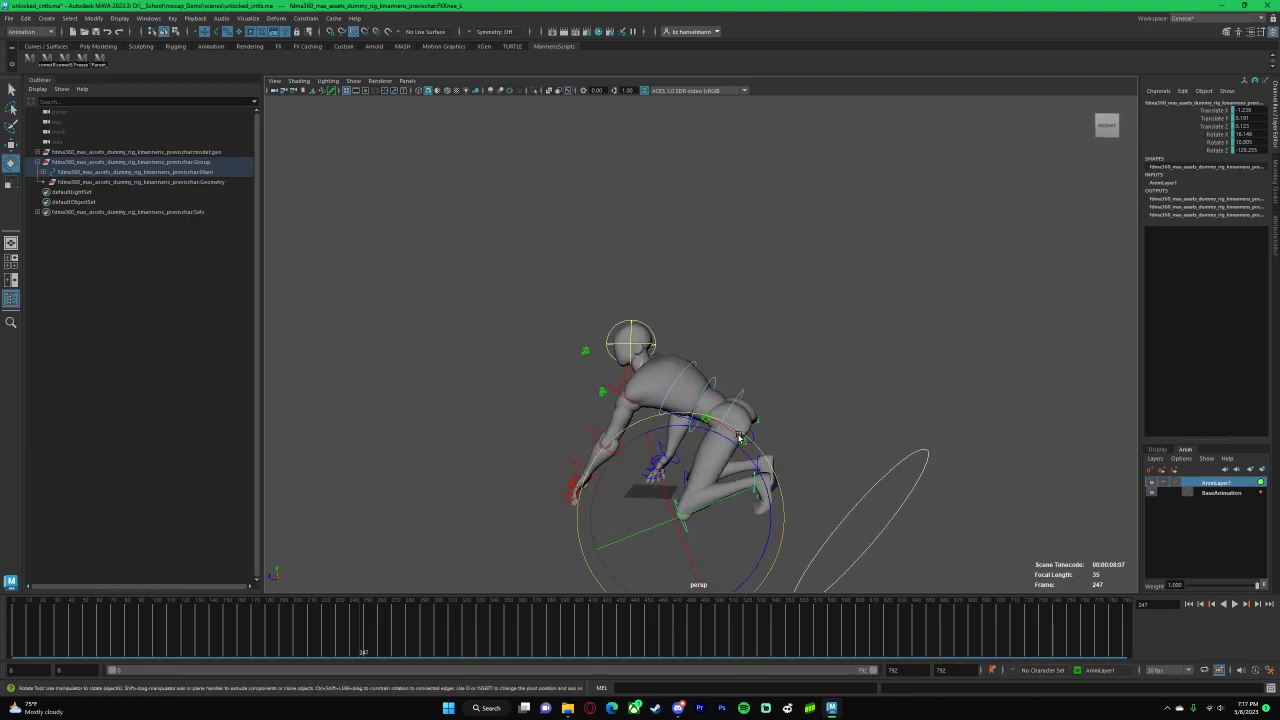
key(alt+v)
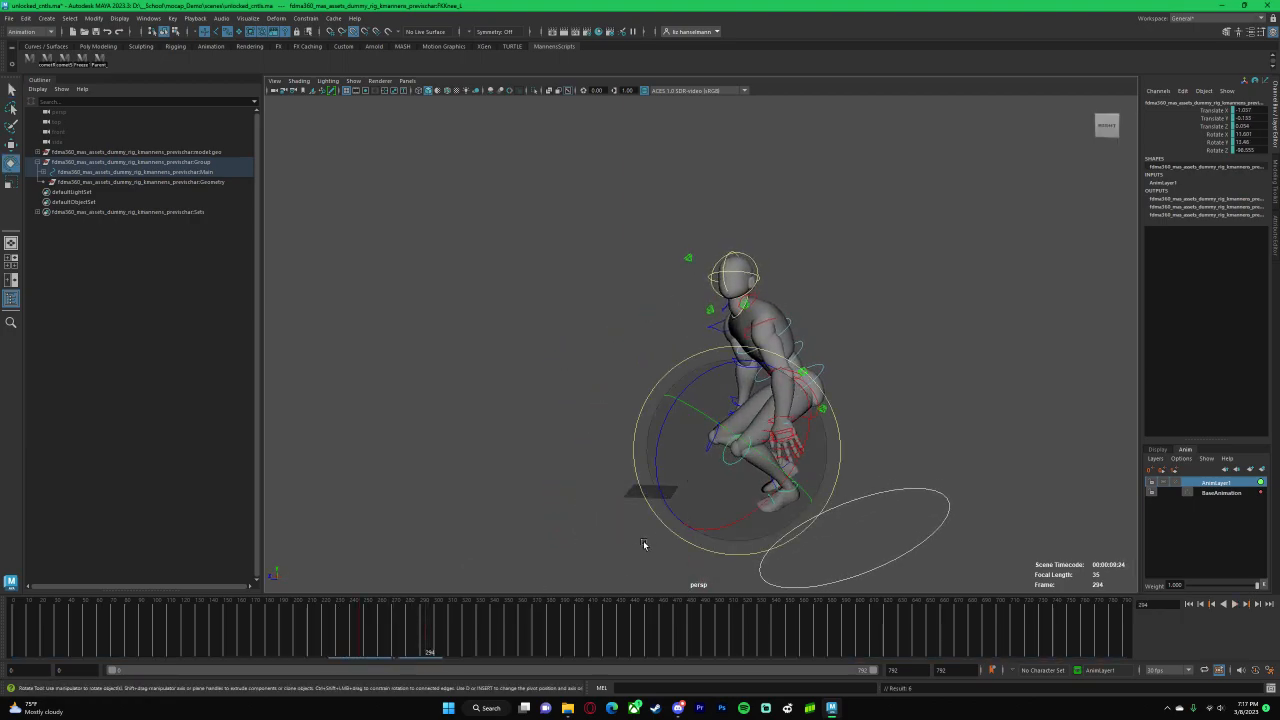
click(398, 631)
drag(764, 474, 766, 489)
key(s)
click(370, 633)
key(alt+v)
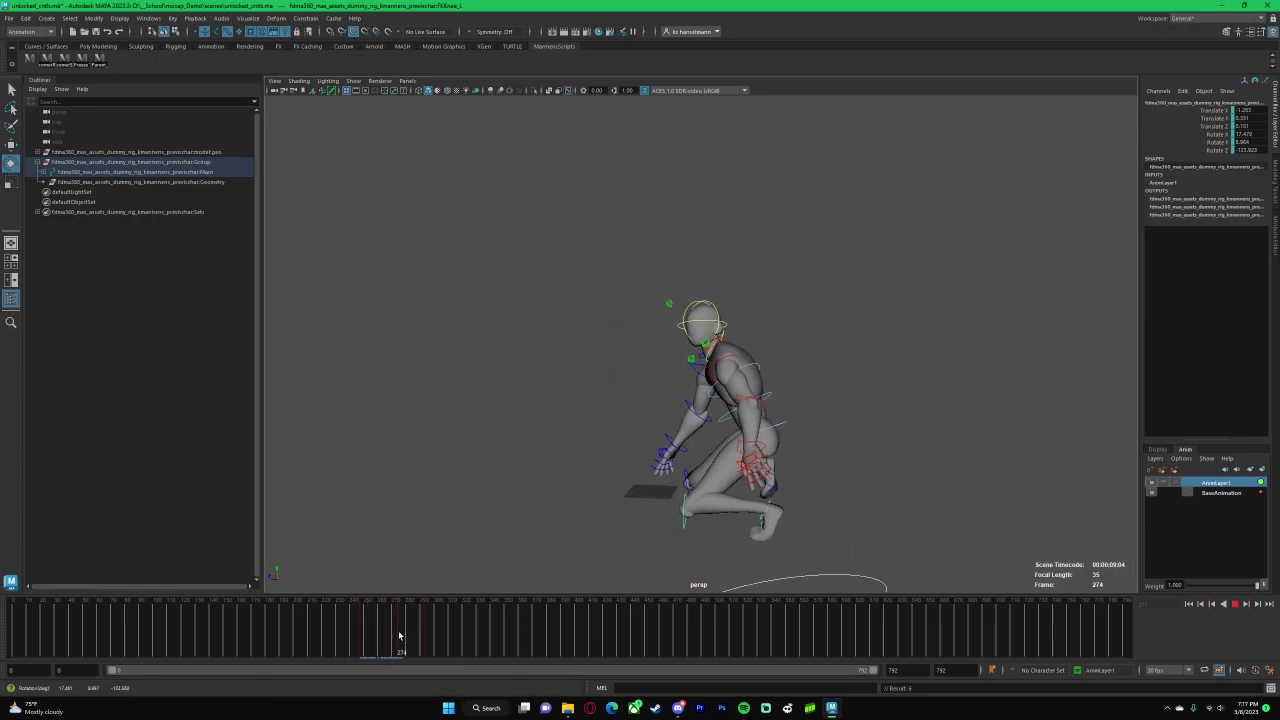
Try a further rotation of the left knee control at frame 273, undo it, and move to frame 275
mouse_move(398, 636)
mouse_down()
mouse_move(465, 629)
mouse_move(371, 637)
mouse_move(414, 633)
mouse_move(380, 634)
mouse_move(396, 634)
mouse_up()
drag(749, 454, 740, 527)
key(ctrl+z)
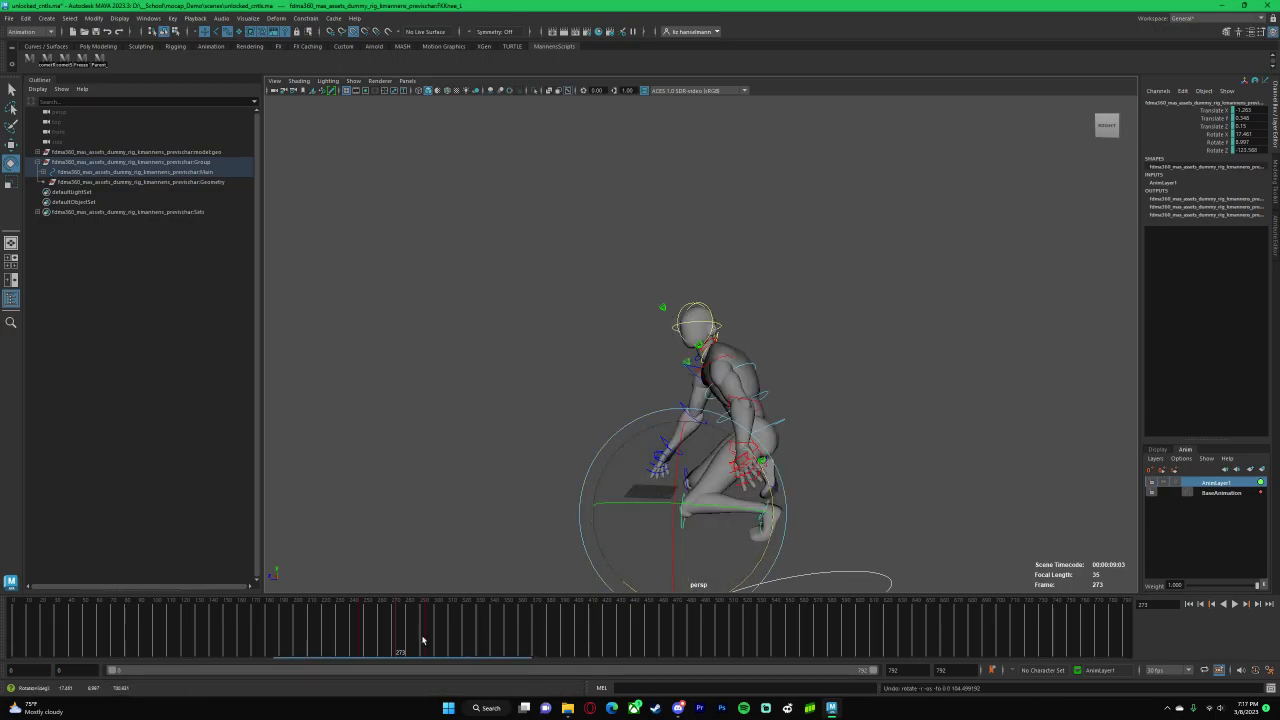
shift+drag(353, 628, 402, 634)
click(498, 624)
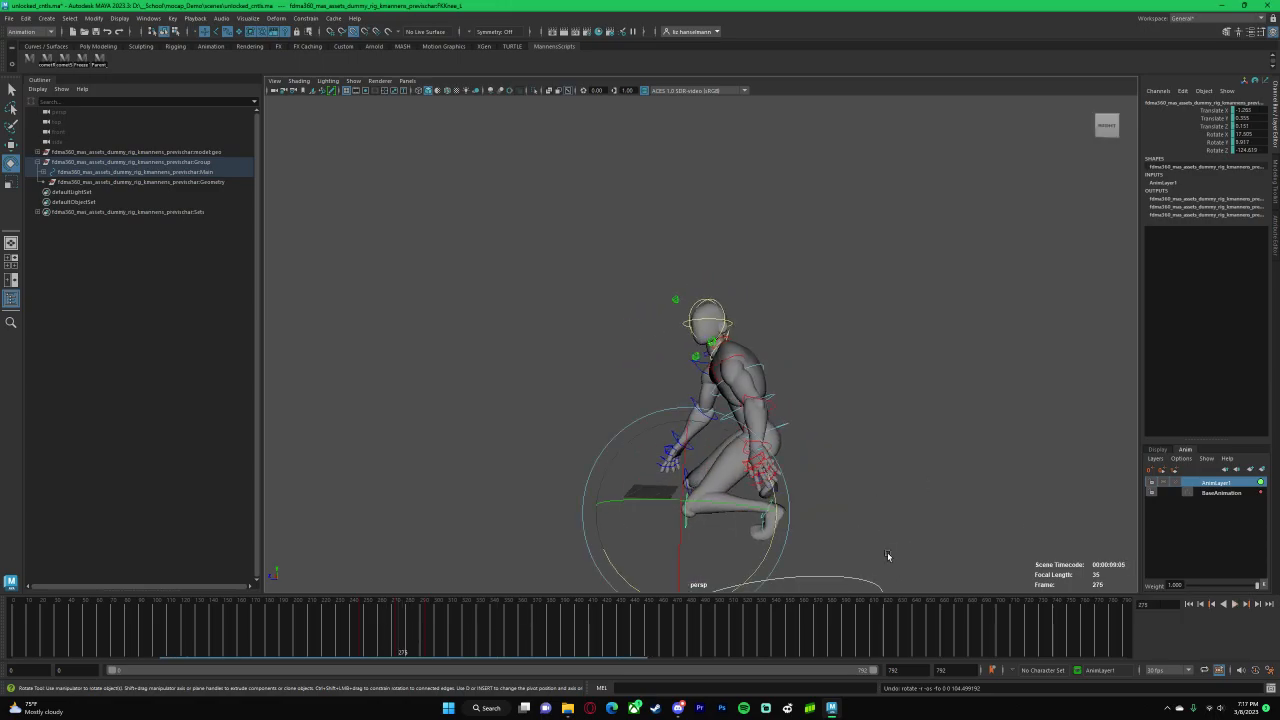
Make BaseAnimation the active layer and open the left knee control's curves in the Graph Editor
click(1206, 493)
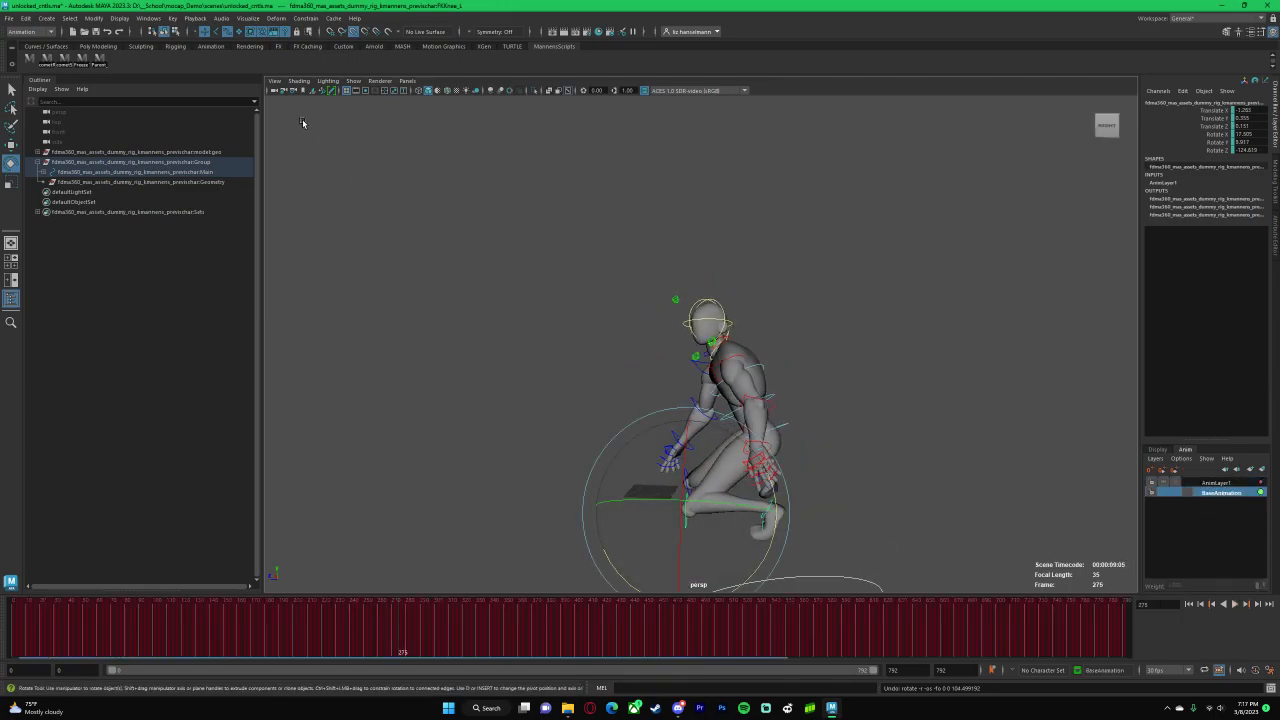
click(96, 19)
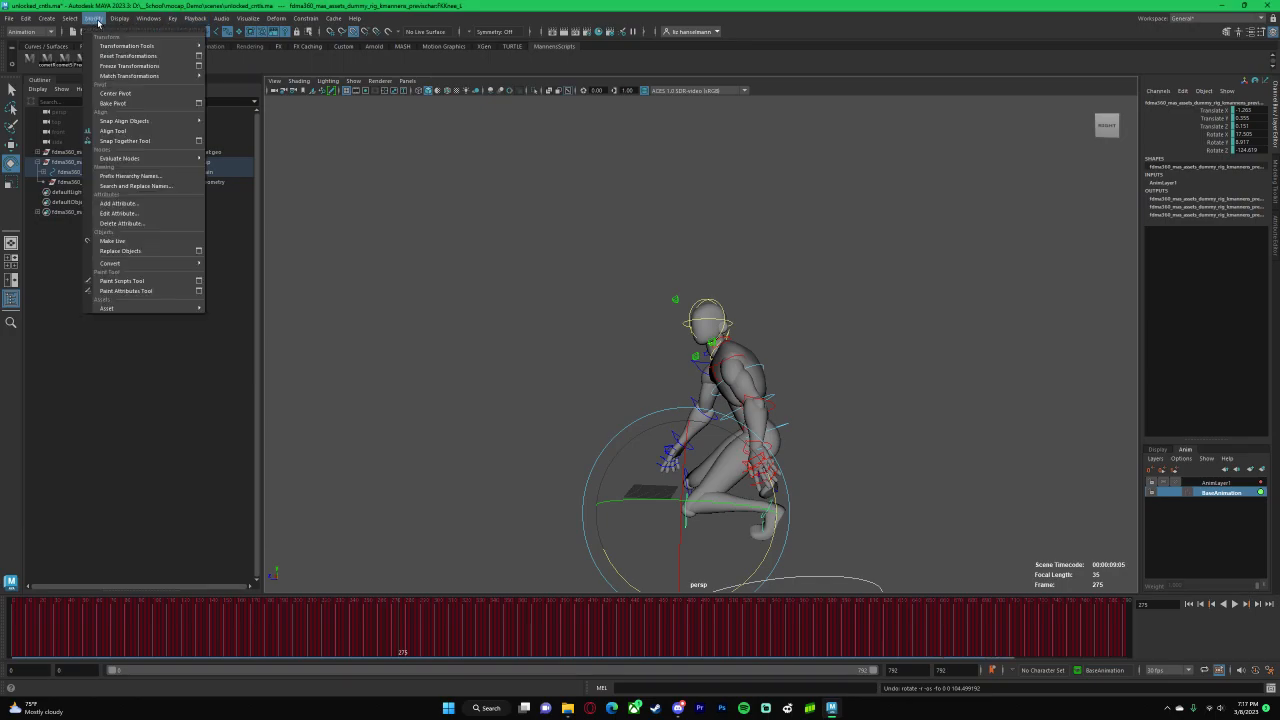
mouse_move(148, 19)
mouse_move(202, 88)
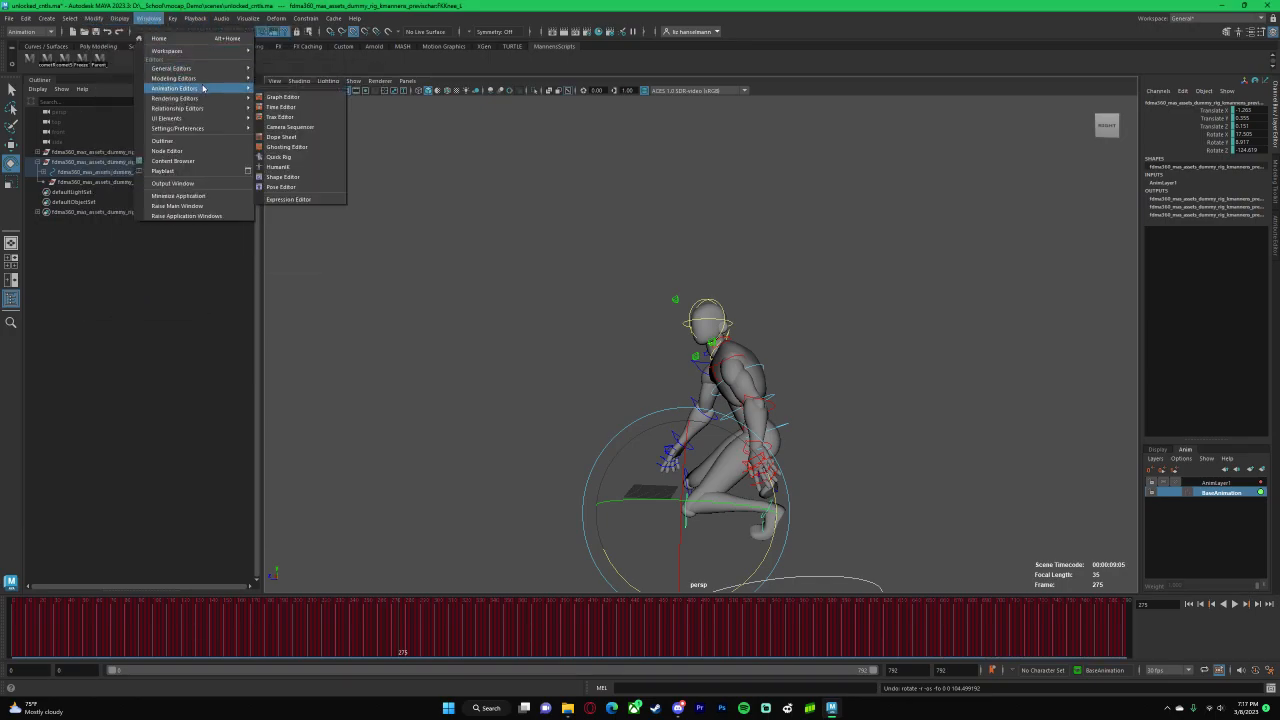
click(282, 96)
Apply an Euler Filter to the left knee control's BaseAnimation curves
drag(737, 149, 604, 141)
scroll(594, 300, down, 6)
drag(643, 283, 611, 280)
scroll(741, 348, up, 6)
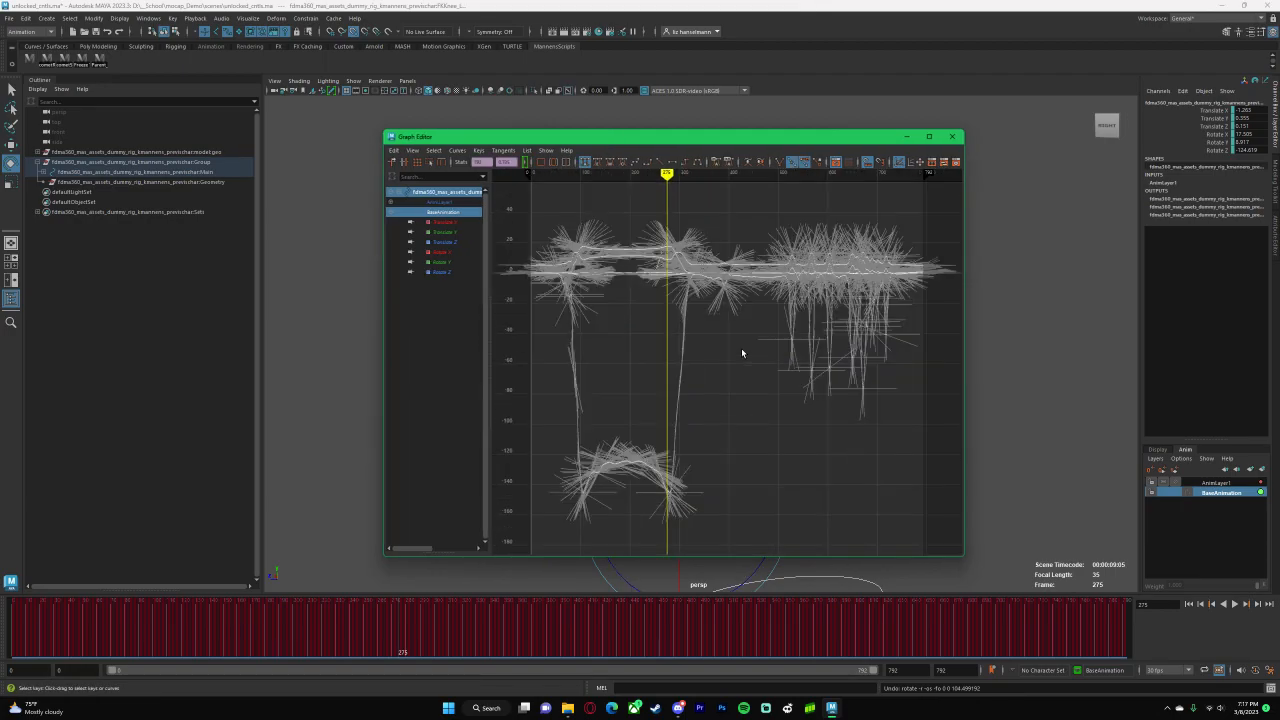
scroll(741, 348, down, 3)
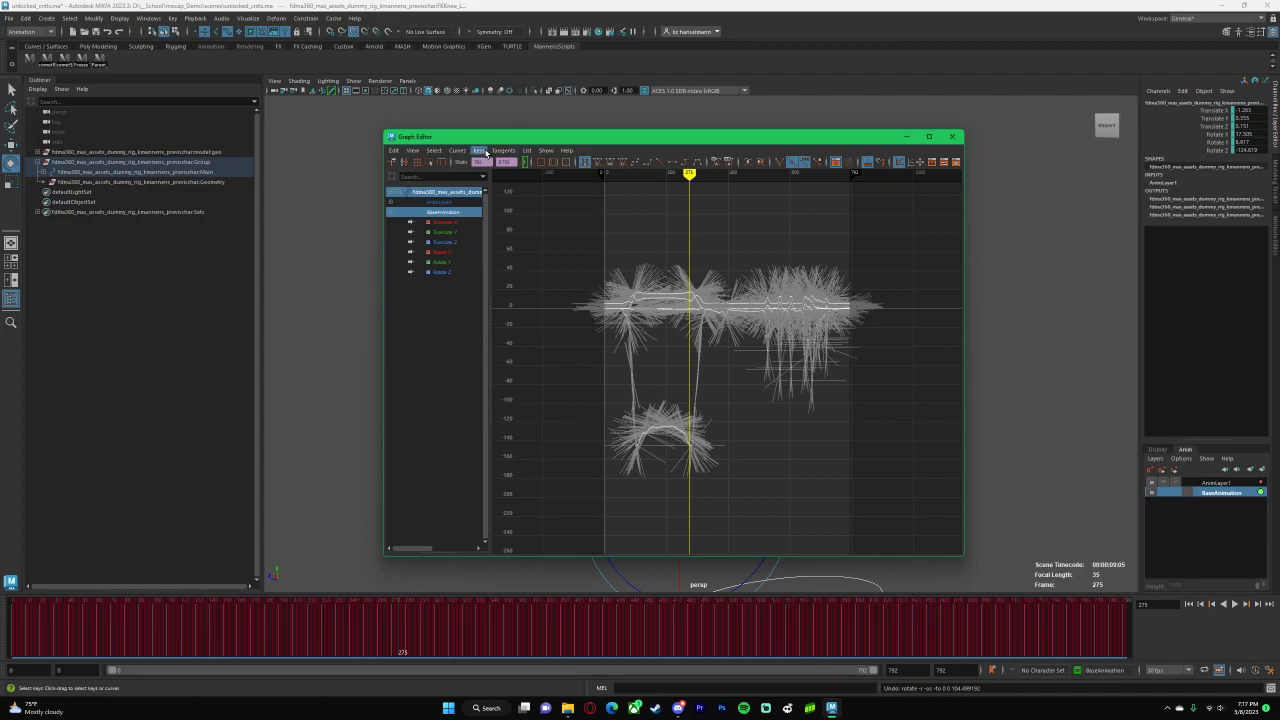
click(459, 151)
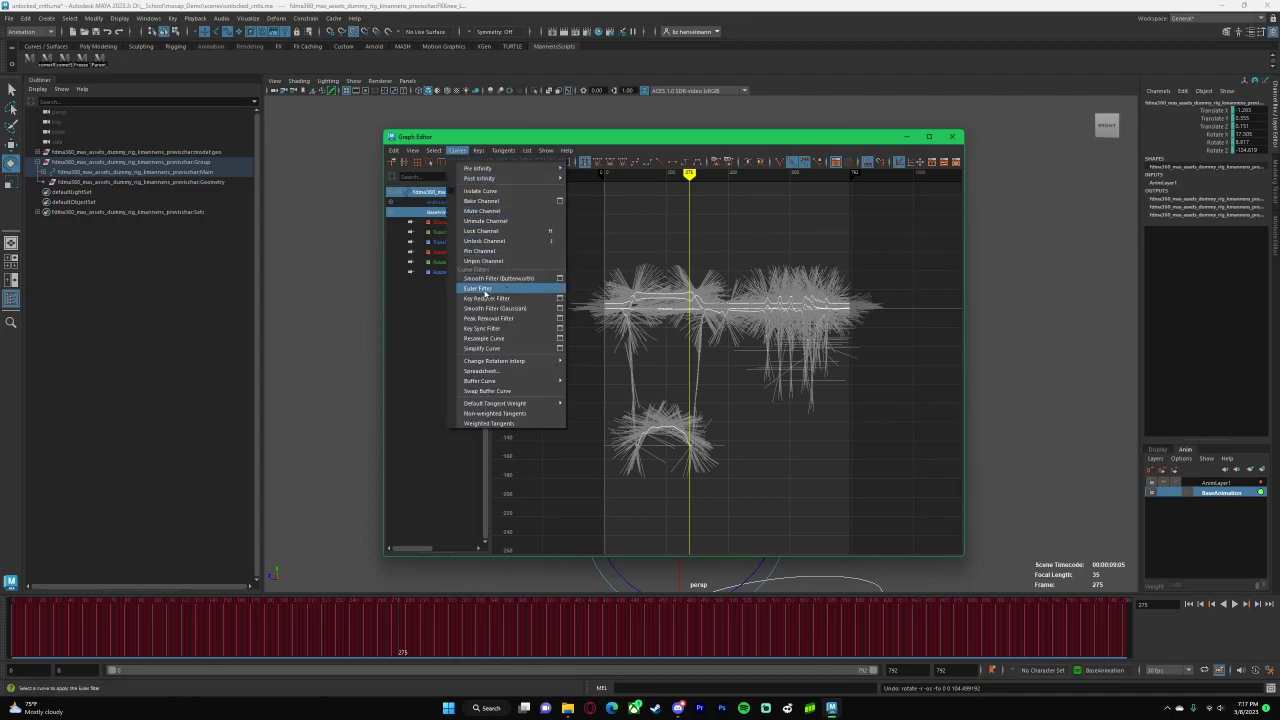
click(487, 290)
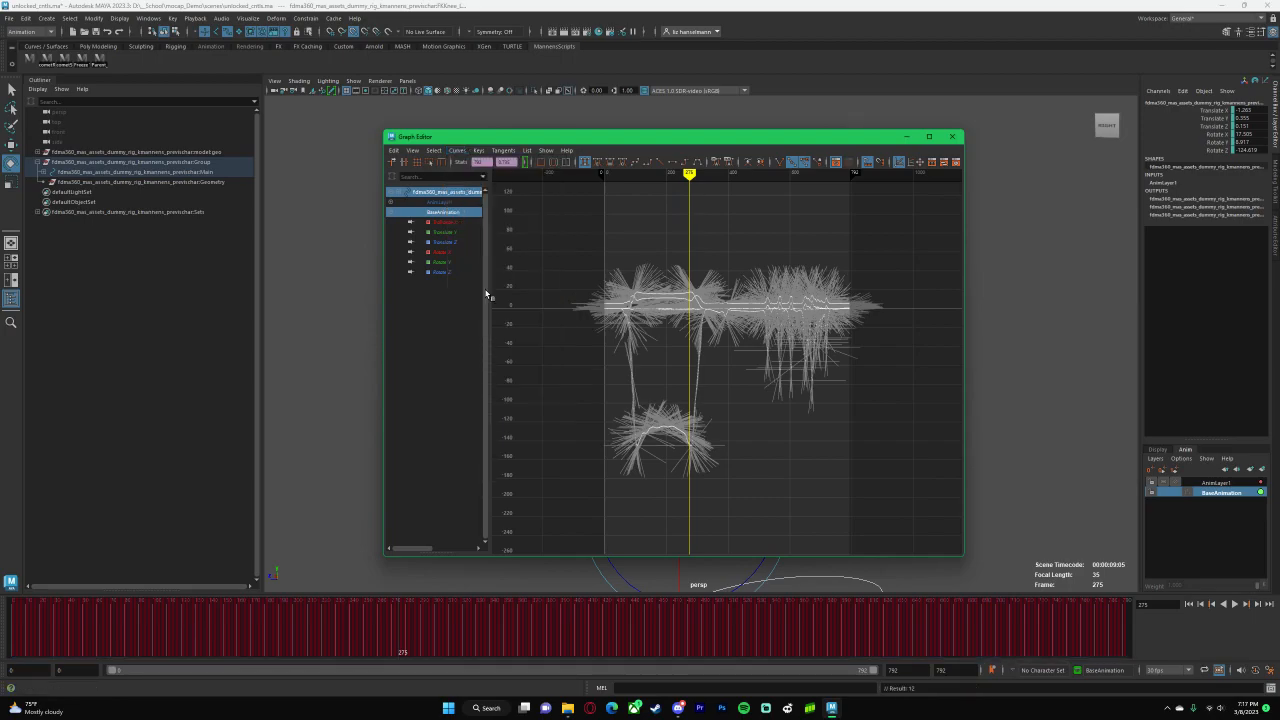
Deselect the curves, scrub to frame 278, close the Graph Editor, and deselect the knee control
click(617, 240)
mouse_move(689, 176)
mouse_down()
mouse_move(607, 200)
mouse_move(657, 218)
mouse_move(774, 197)
mouse_move(820, 220)
mouse_move(663, 286)
mouse_move(724, 334)
mouse_move(674, 354)
mouse_move(689, 358)
mouse_up()
mouse_move(853, 144)
mouse_down()
mouse_move(633, 157)
mouse_move(818, 166)
mouse_move(834, 134)
mouse_up()
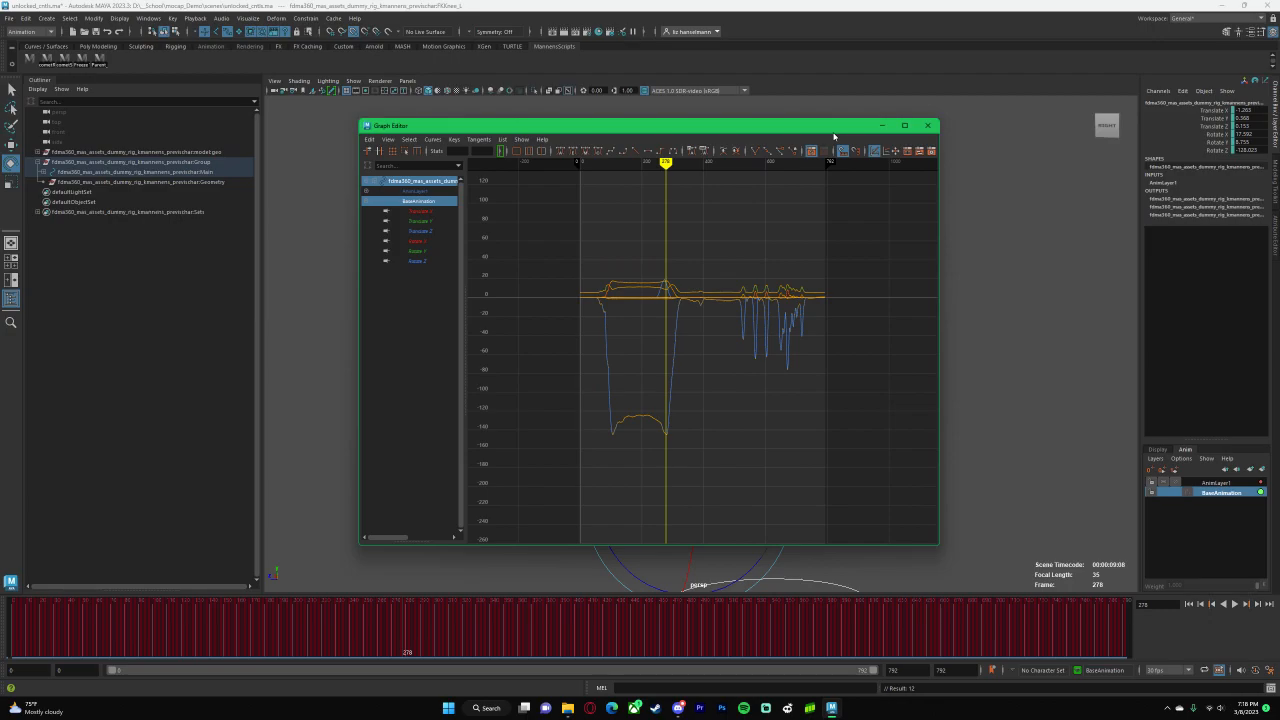
click(929, 125)
scroll(825, 377, down, 3)
click(815, 379)
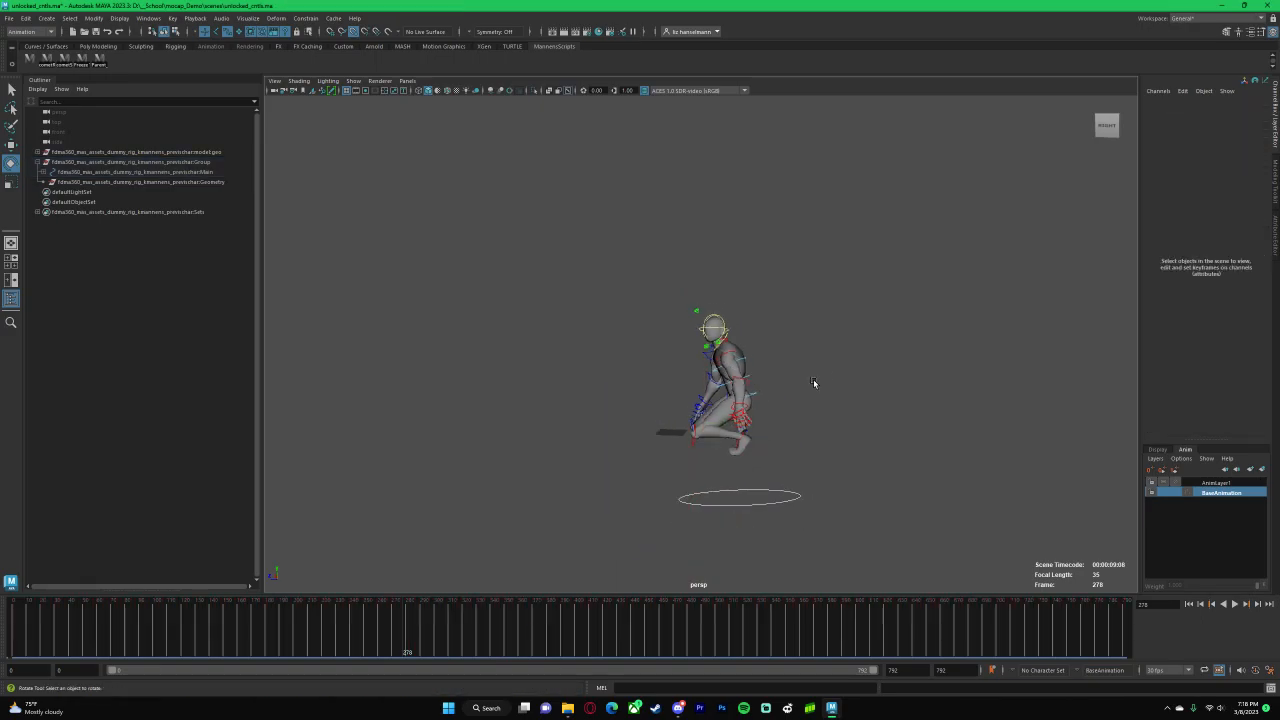
Return to frame 0 and view the character from the front
alt+drag(662, 420, 646, 431)
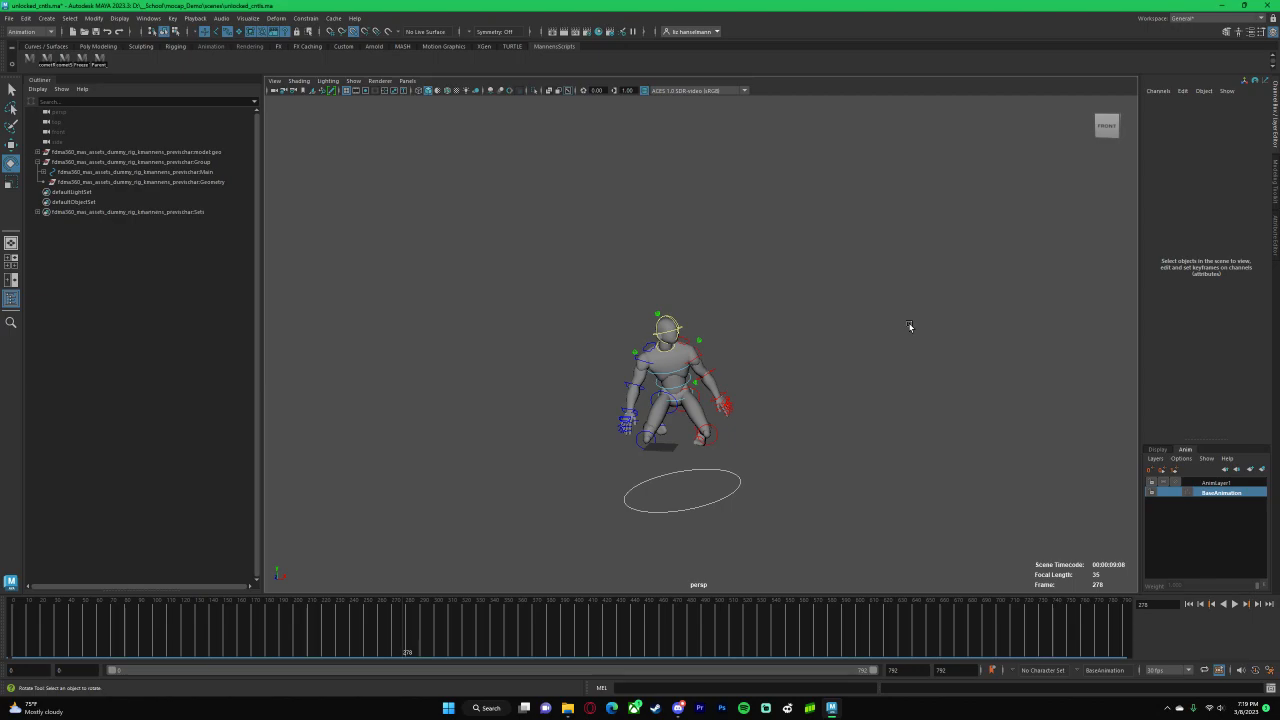
click(25, 18)
mouse_move(9, 18)
click(541, 259)
drag(166, 642, 2, 603)
alt+drag(777, 423, 840, 457)
mouse_move(799, 419)
alt+mouse_down()
mouse_move(740, 420)
mouse_move(801, 413)
alt+mouse_up()
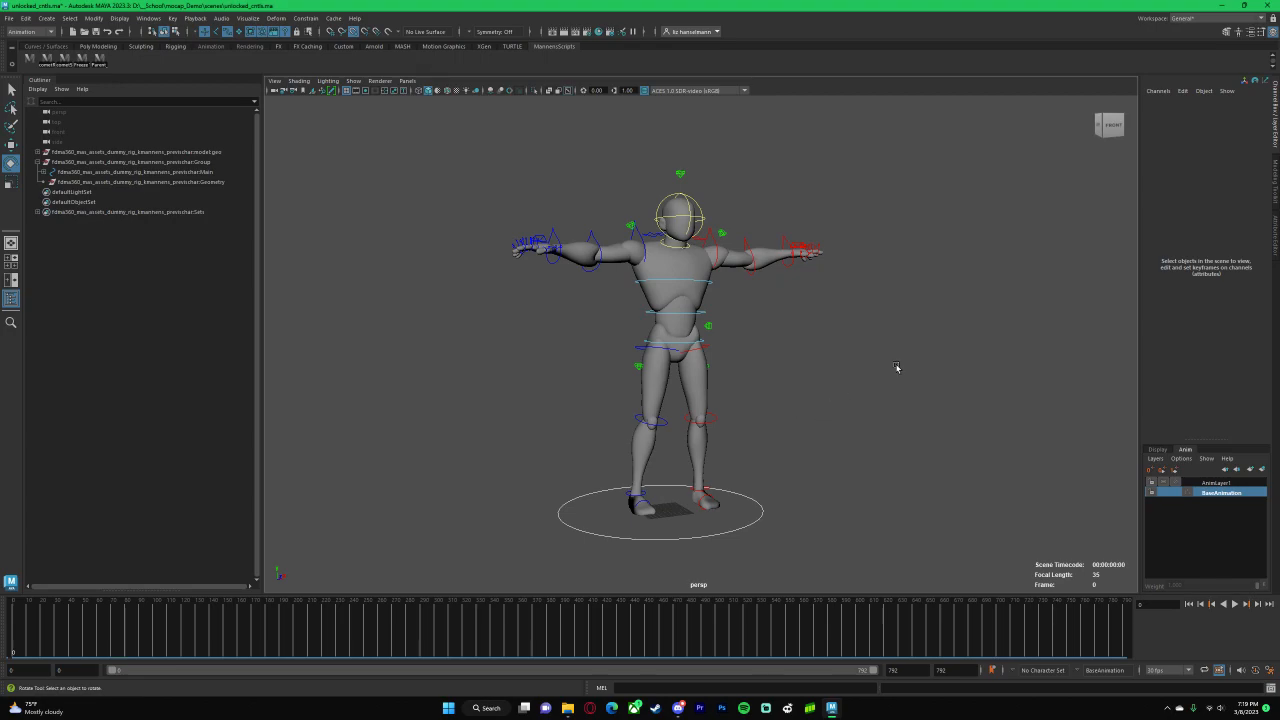
key(alt+z)
click(791, 178)
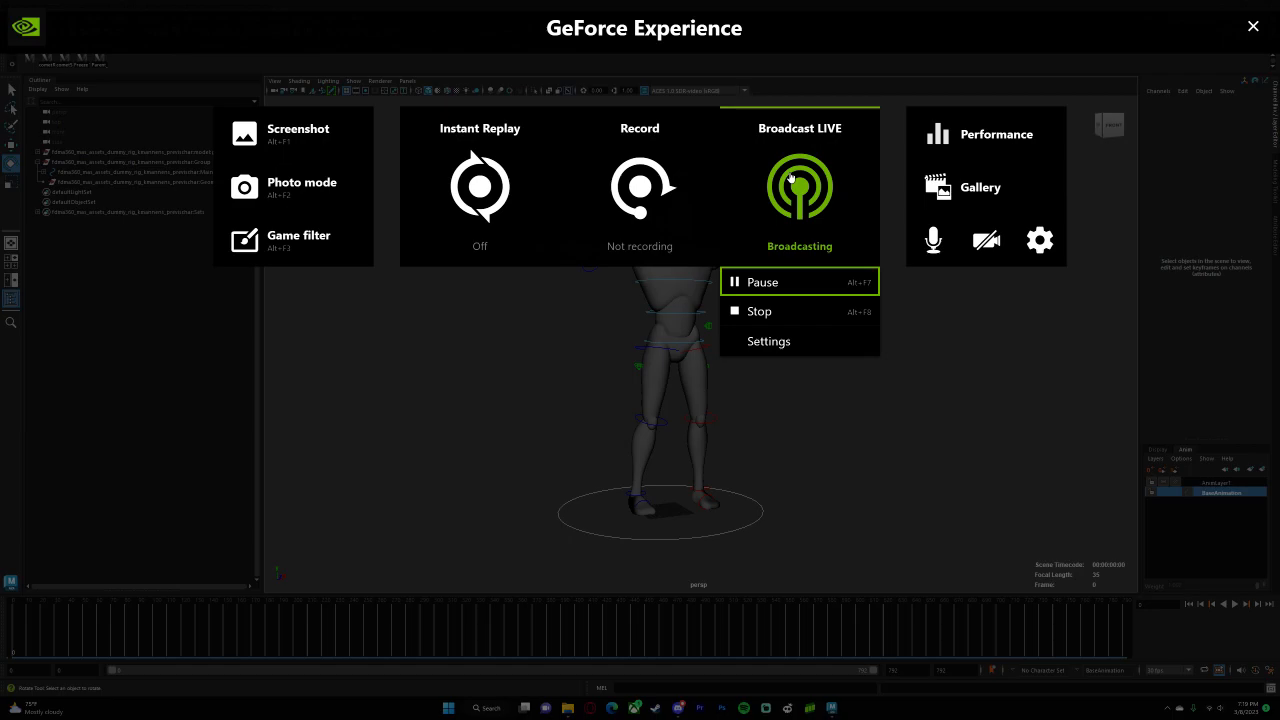